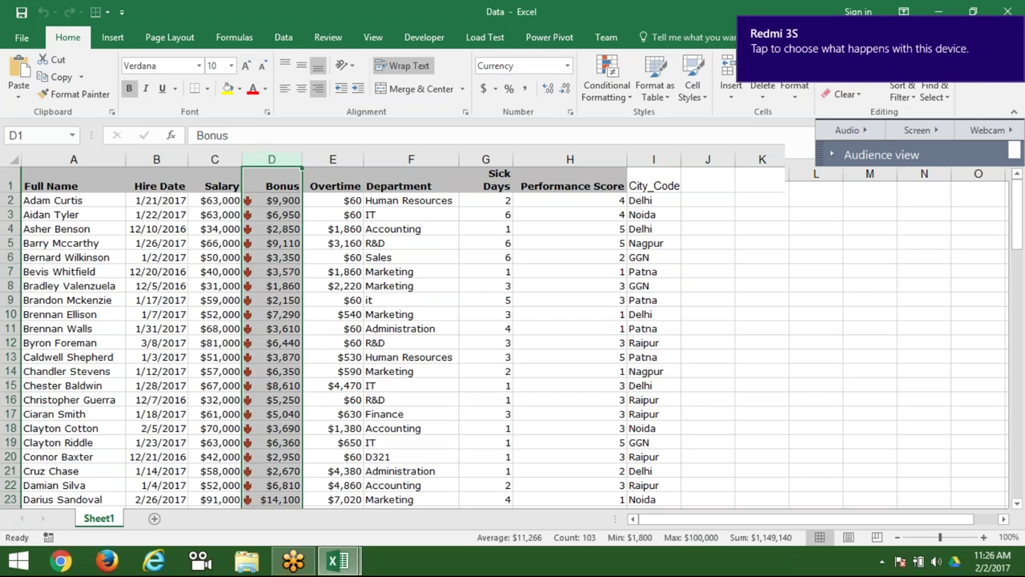
# Browse the Bonus values and inspect the Full Name column's options without changing anything
pyautogui.press('Down')
pyautogui.press('Down')
pyautogui.press('Down')
pyautogui.press('Down')
pyautogui.press('Down')
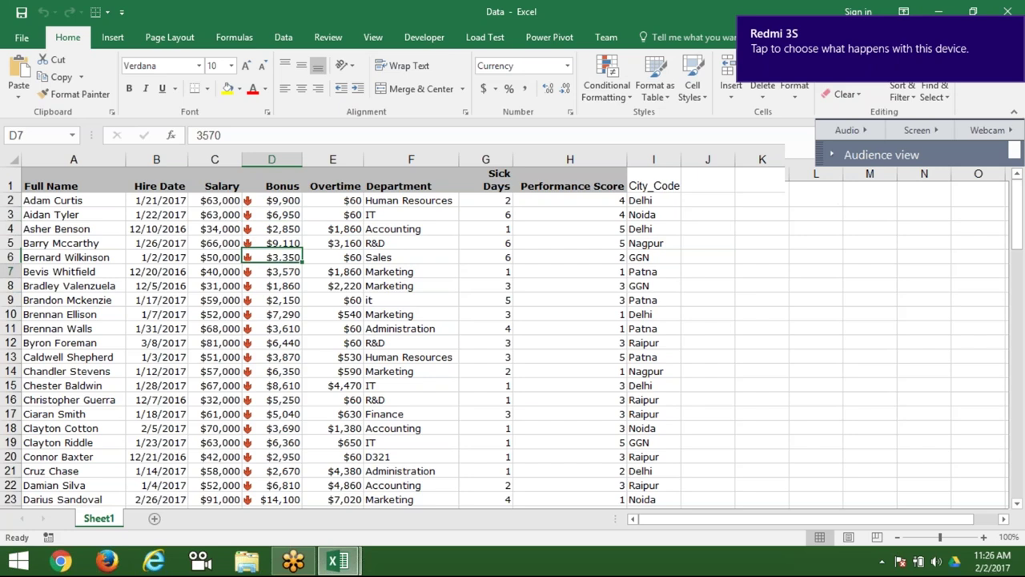
pyautogui.press('Down')
pyautogui.press('Down')
pyautogui.press('Down')
pyautogui.press('Down')
pyautogui.press('Down')
pyautogui.press('Down')
pyautogui.press('Down')
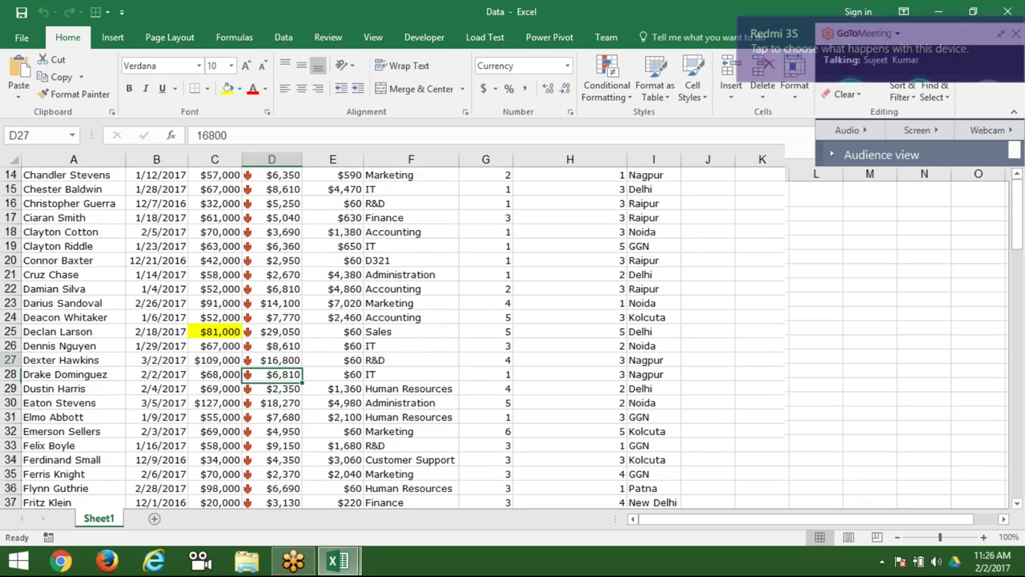
pyautogui.press('Up')
pyautogui.press('Up')
pyautogui.press('Up')
pyautogui.press('Up')
pyautogui.press('Up')
pyautogui.press('Up')
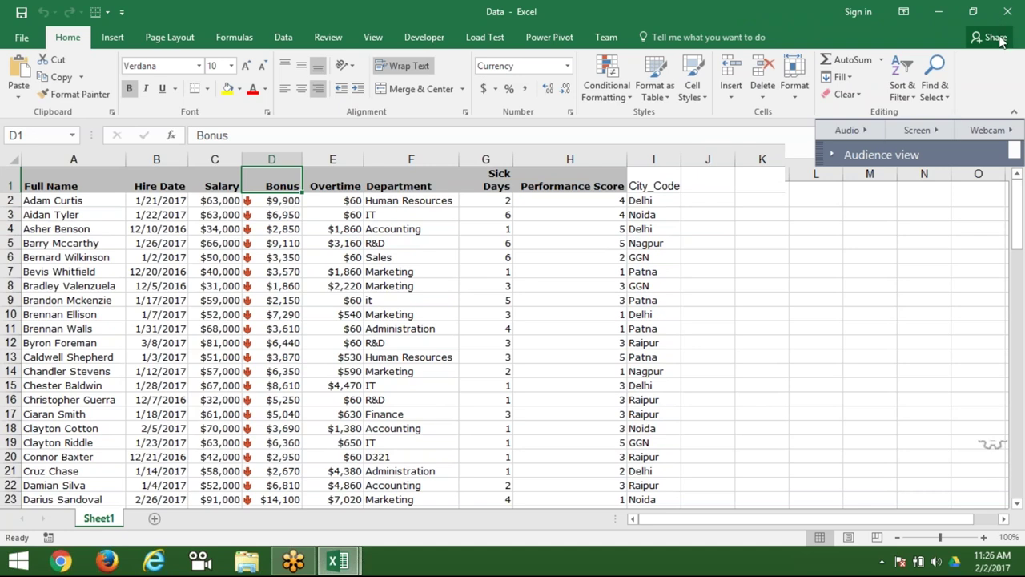
pyautogui.click(83, 157)
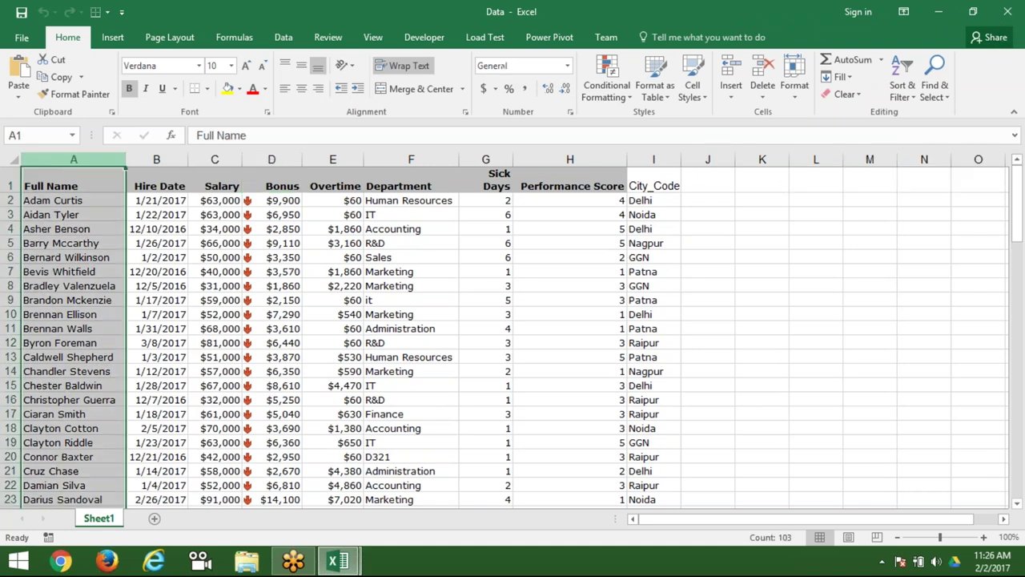
pyautogui.rightClick(84, 159)
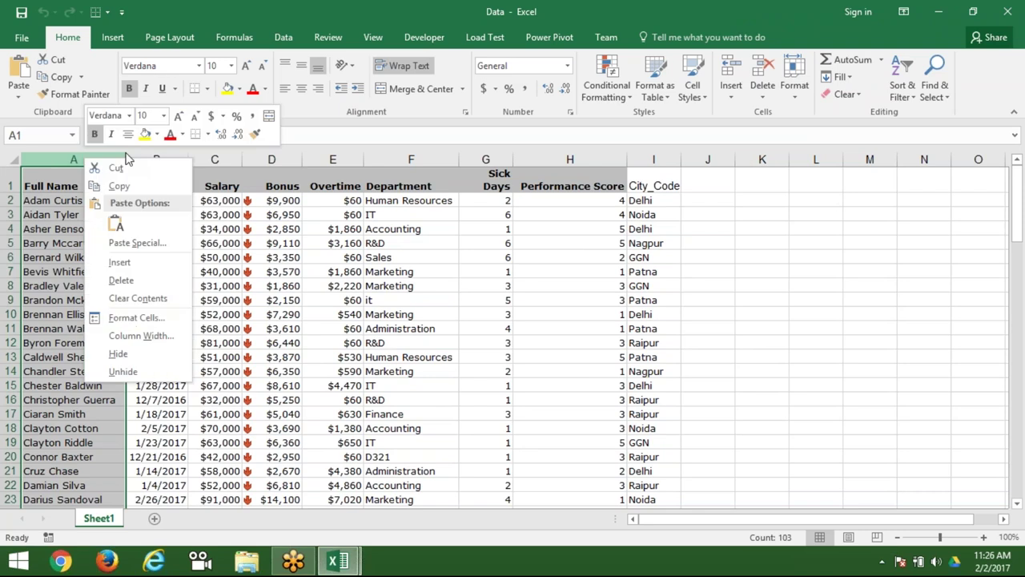
pyautogui.press('Escape')
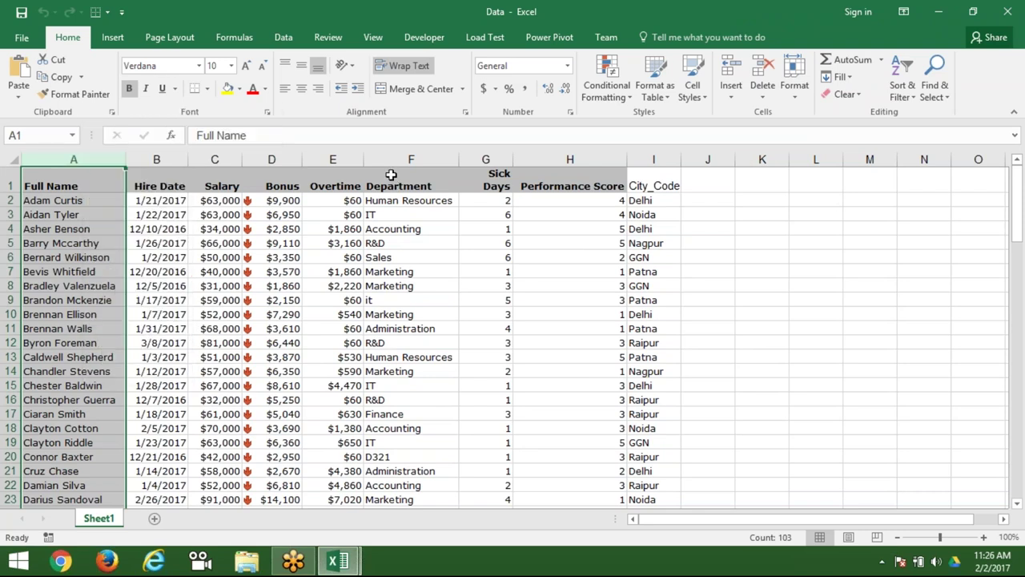
# Freeze the header row above row 2 and scroll down the Department column to check it
pyautogui.click(11, 200)
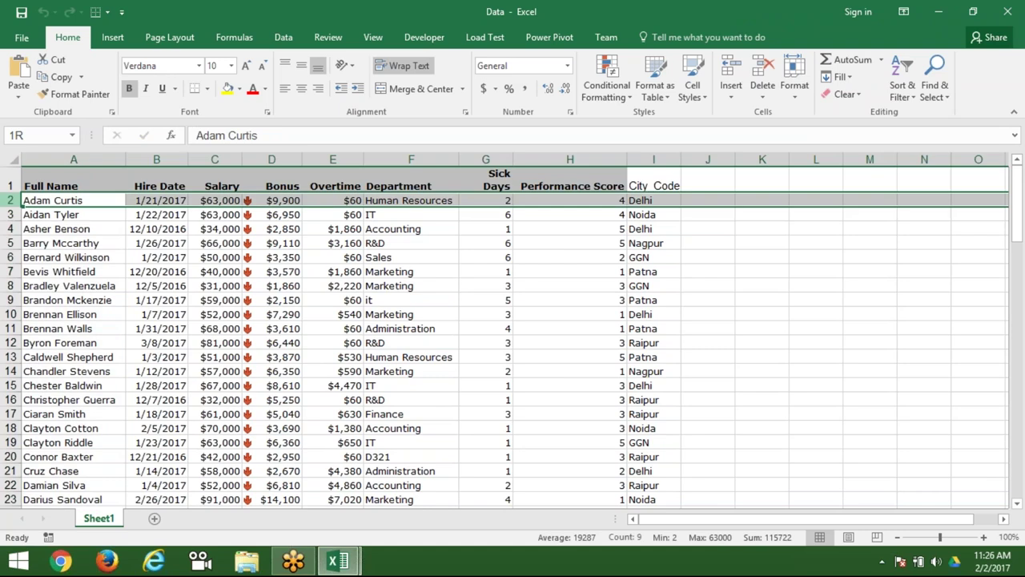
pyautogui.click(373, 37)
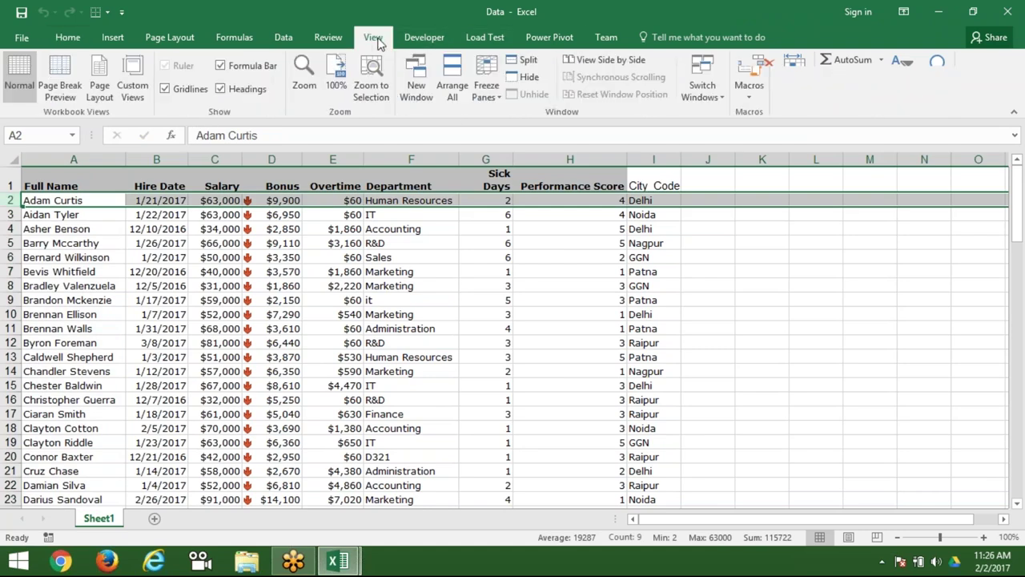
pyautogui.click(486, 90)
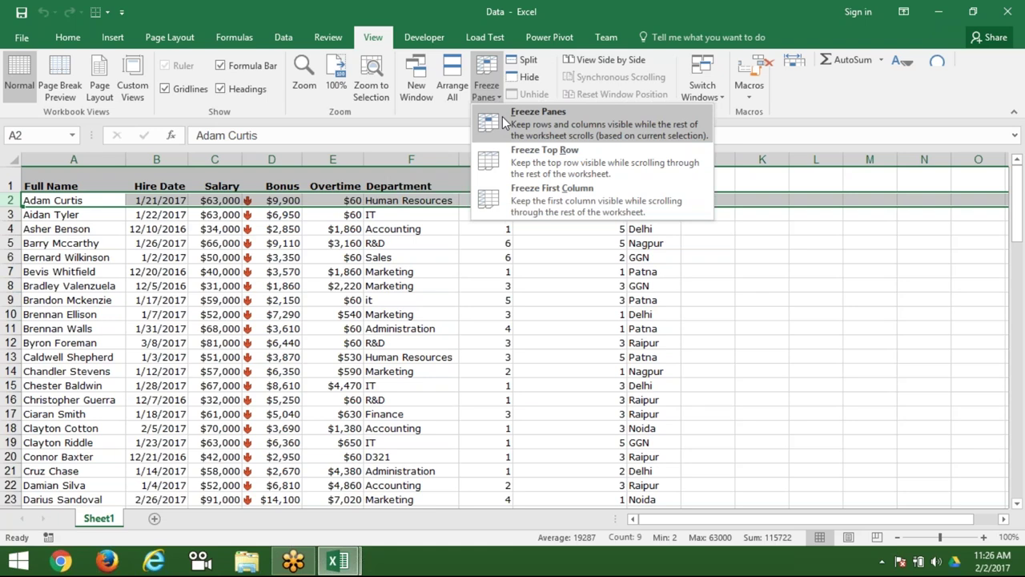
pyautogui.click(502, 116)
pyautogui.click(428, 273)
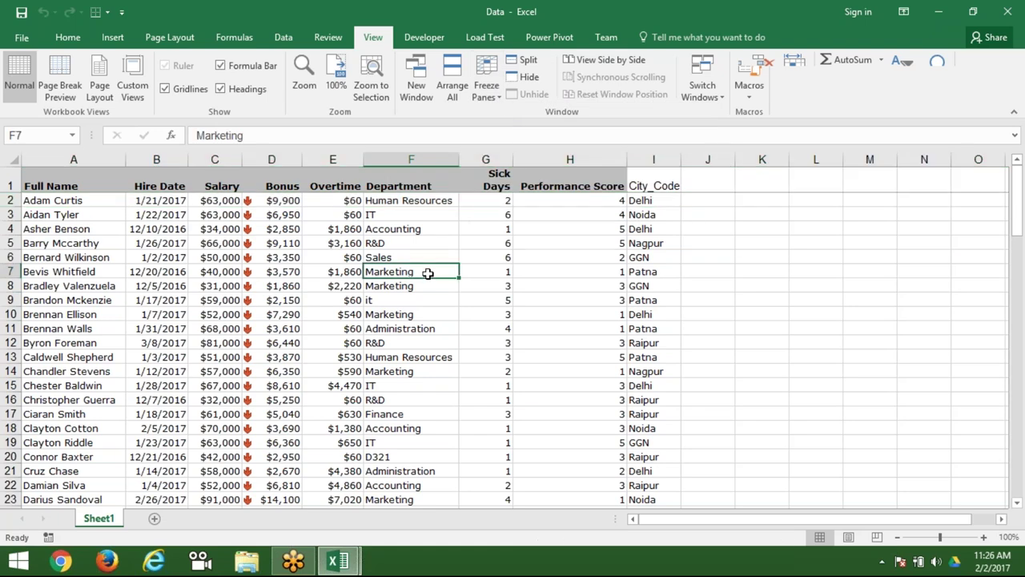
pyautogui.press('Down')
pyautogui.press('Down')
pyautogui.press('Down')
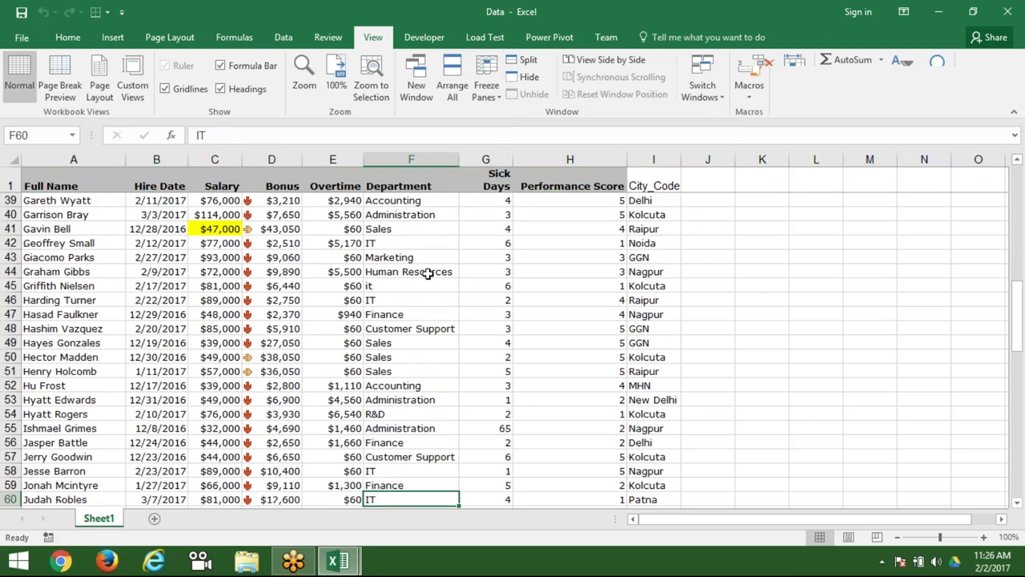
pyautogui.press('Down')
pyautogui.press('Down')
pyautogui.press('Down')
pyautogui.press('Down')
pyautogui.press('Down')
pyautogui.press('Down')
pyautogui.press('Down')
pyautogui.press('Down')
pyautogui.press('Down')
# Move back up the Department column and add a new blank Sheet2
pyautogui.press('Up')
pyautogui.press('Up')
pyautogui.press('Up')
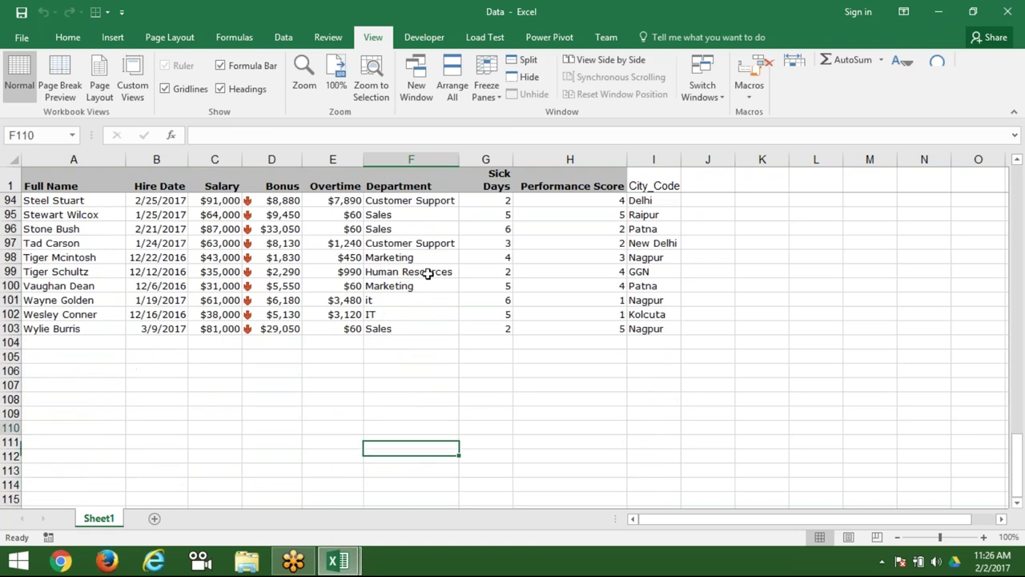
pyautogui.press('Up')
pyautogui.press('Up')
pyautogui.press('Up')
pyautogui.press('Up')
pyautogui.press('Up')
pyautogui.press('Up')
pyautogui.press('Up')
pyautogui.press('Up')
pyautogui.press('Up')
pyautogui.press('Up')
pyautogui.press('Up')
pyautogui.press('Up')
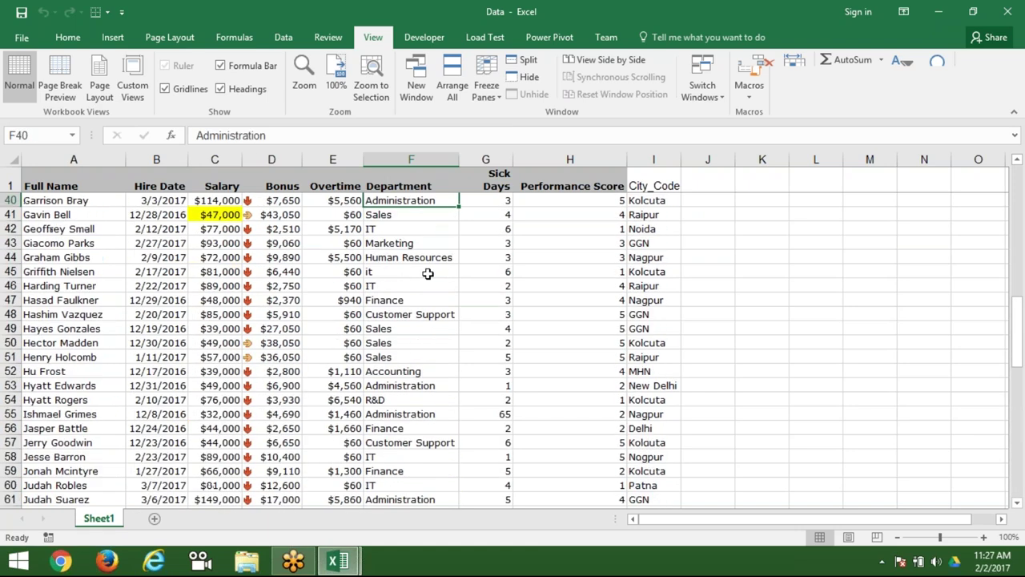
pyautogui.press('Up')
pyautogui.press('Up')
pyautogui.press('Up')
pyautogui.press('Up')
pyautogui.press('Up')
pyautogui.press('Up')
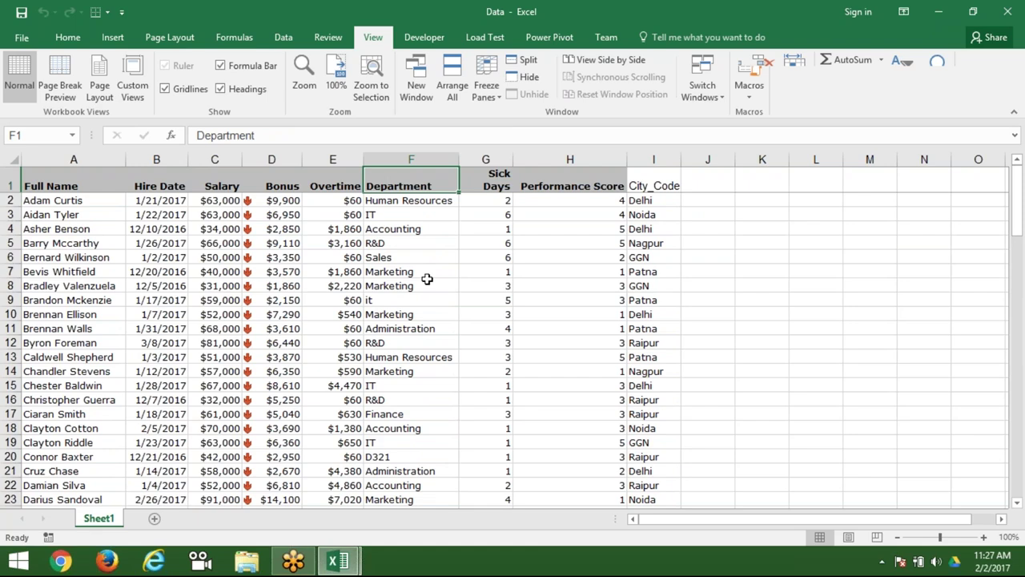
pyautogui.click(154, 518)
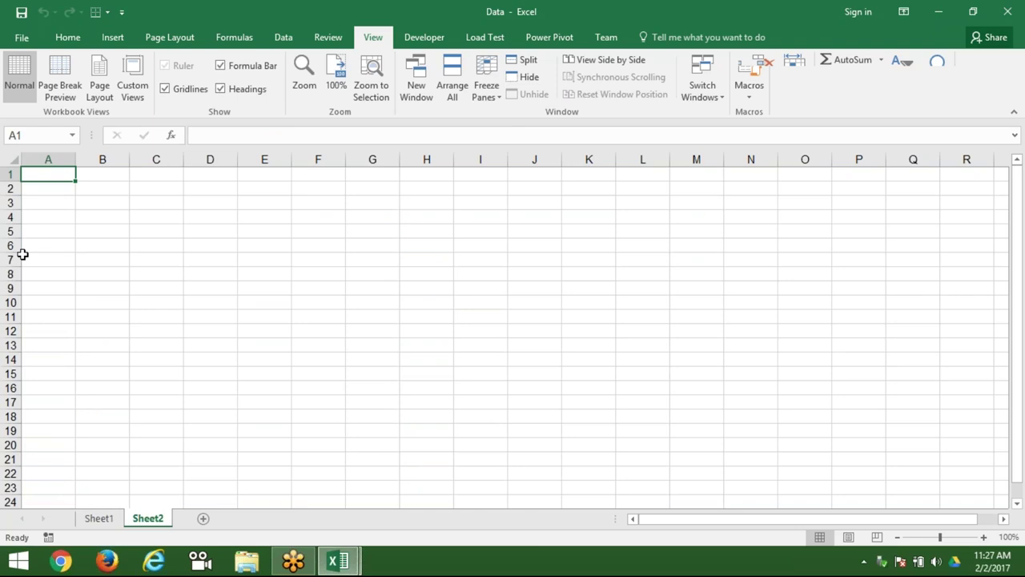
# Enter NAME in A1 and the date 7/1 in B1
pyautogui.write('NAM')
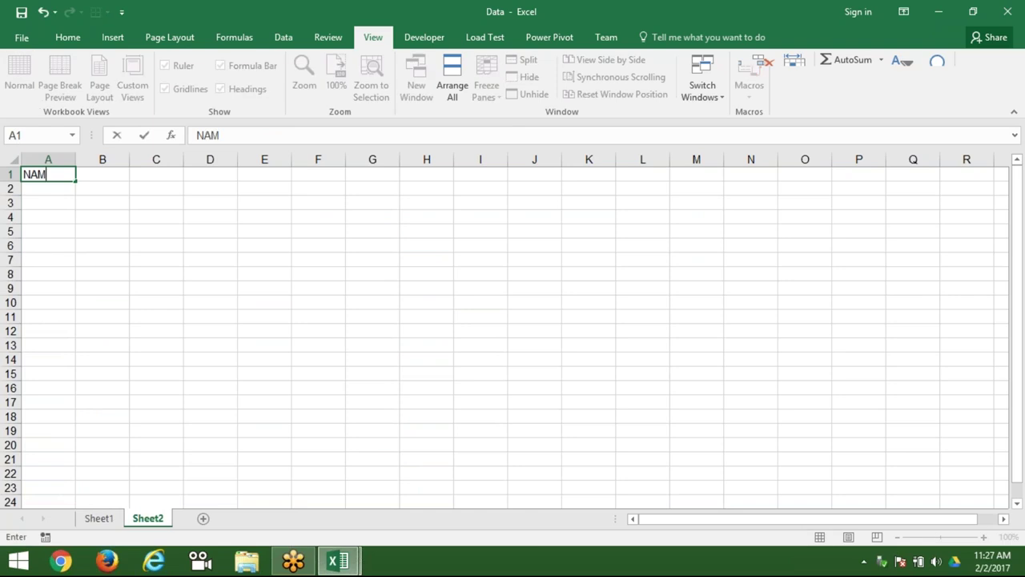
pyautogui.write('E')
pyautogui.press('Tab')
pyautogui.write('7/1')
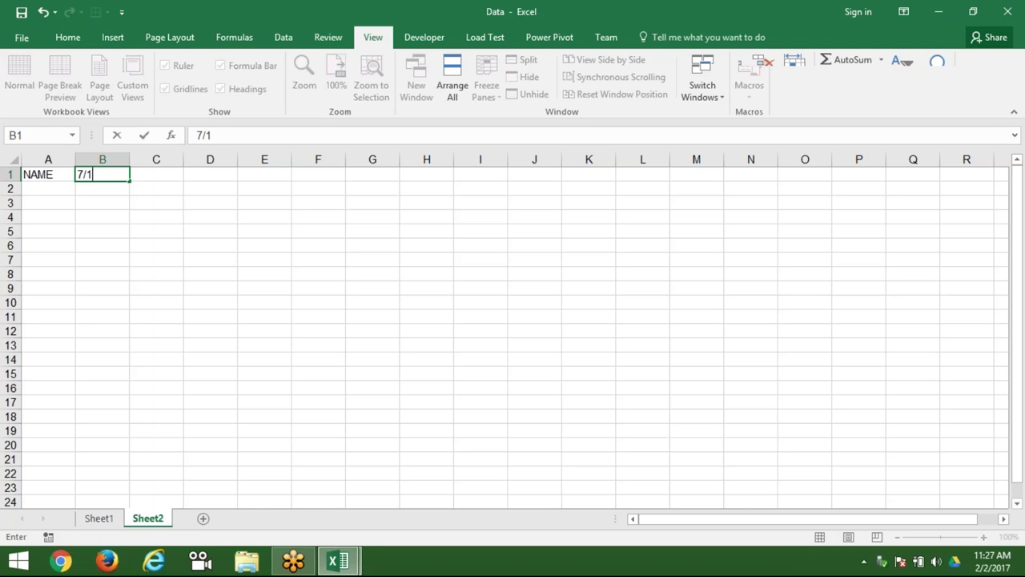
pyautogui.press('Return')
# Fill the dates from 1-Jul to 4-Aug across B1:AJ1, then go to A2
pyautogui.click(49, 174)
pyautogui.press('Right')
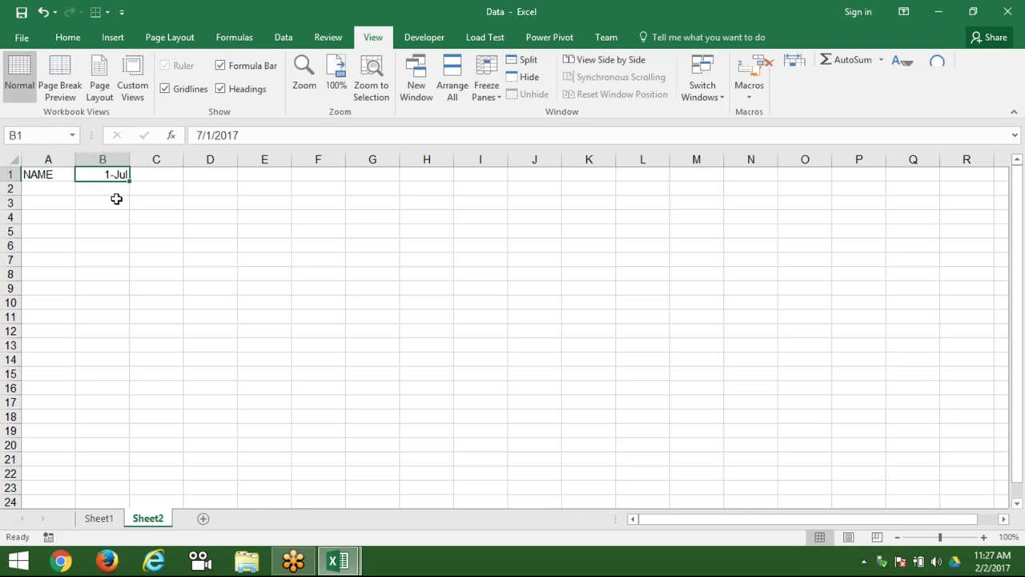
pyautogui.moveTo(130, 181)
pyautogui.mouseDown()
pyautogui.moveTo(724, 201)
pyautogui.moveTo(929, 183)
pyautogui.mouseUp()
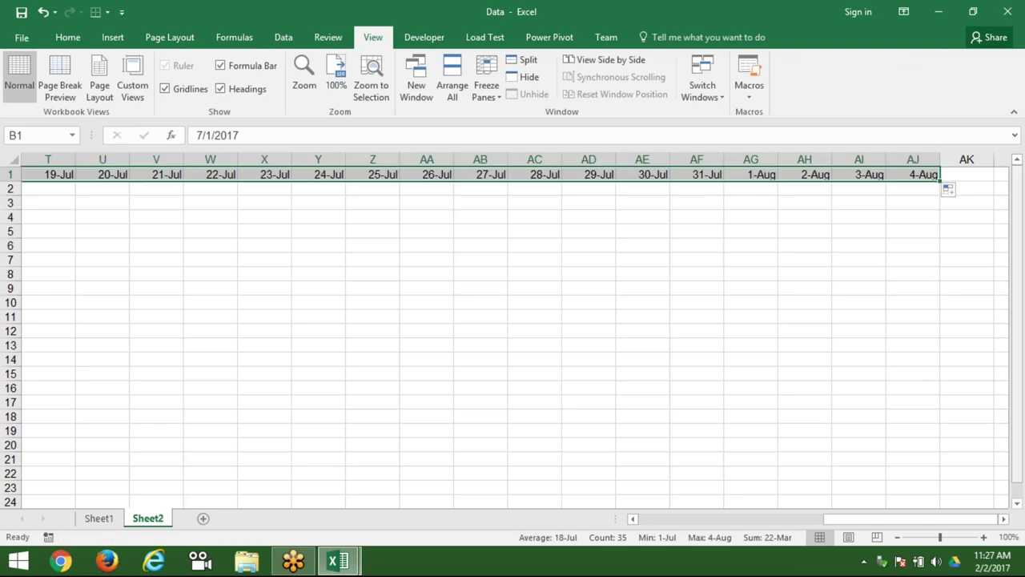
pyautogui.click(913, 174)
pyautogui.hotkey('ctrl', 'Home')
pyautogui.press('Down')
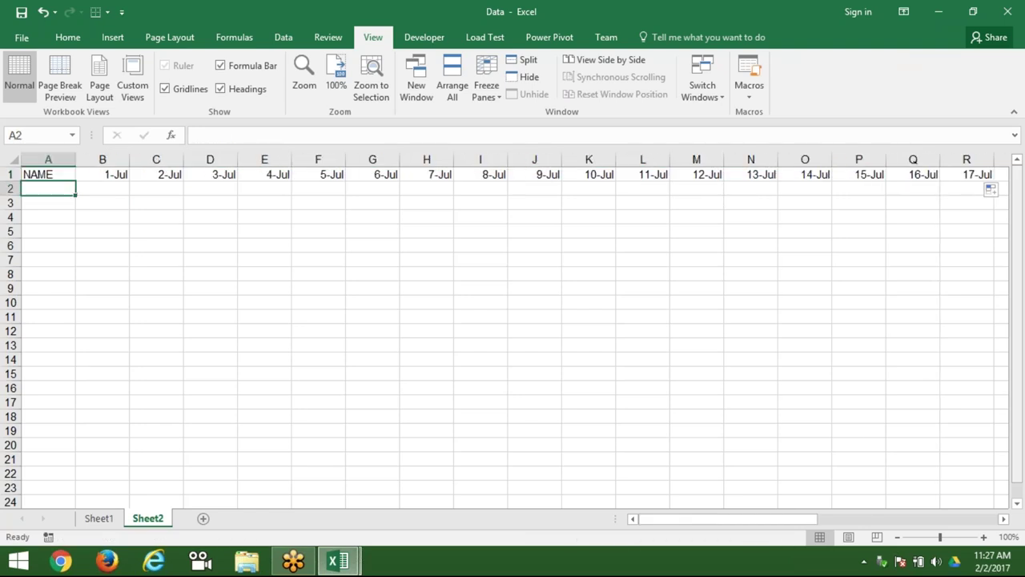
# Enter the first employee's first name in A2, correcting a mistyped start
pyautogui.write('puj')
pyautogui.press('BackSpace')
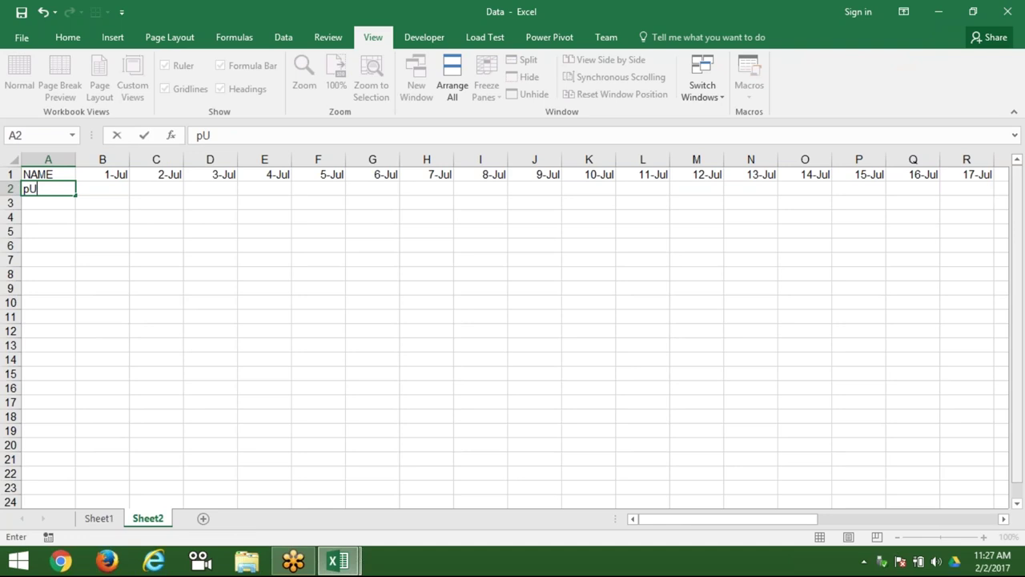
pyautogui.press('BackSpace')
pyautogui.press('BackSpace')
pyautogui.write('P')
pyautogui.write('uneet')
pyautogui.press('Return')
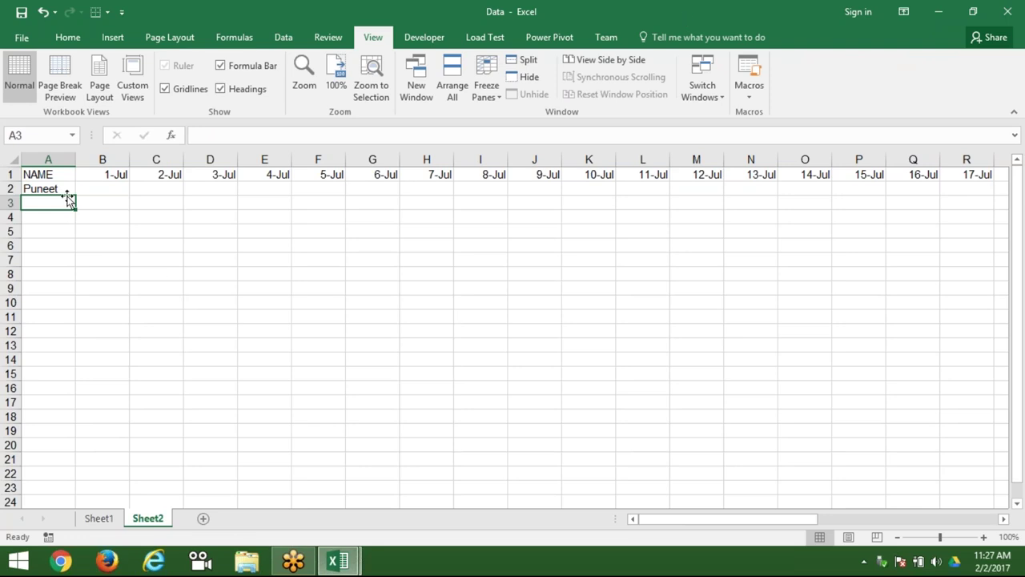
# Fill the repeating first-name list down column A from A2, then go to B2
pyautogui.click(69, 191)
pyautogui.moveTo(75, 195); pyautogui.dragTo(82, 484)
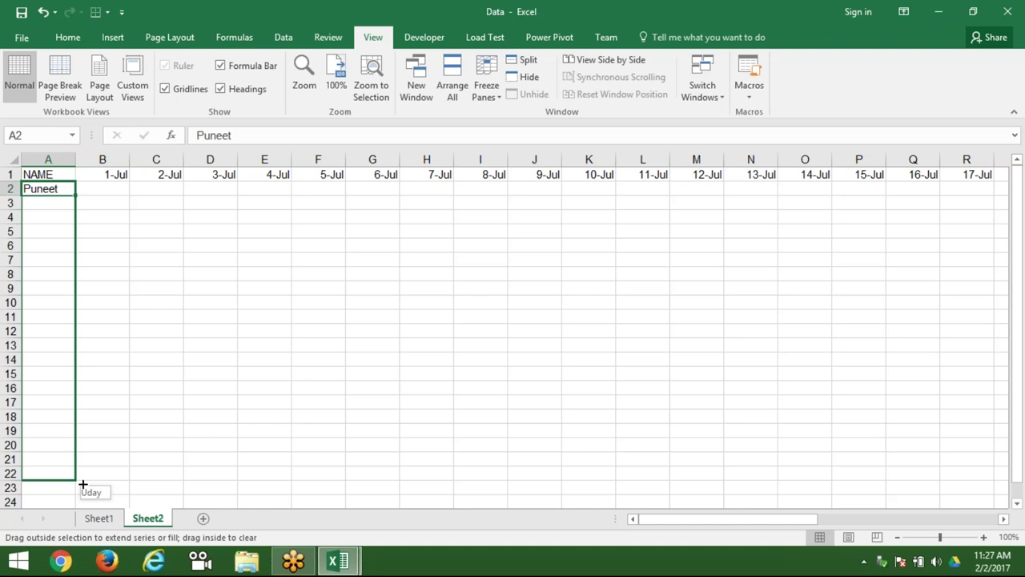
pyautogui.moveTo(82, 483); pyautogui.dragTo(83, 486)
pyautogui.hotkey('ctrl', 'Home')
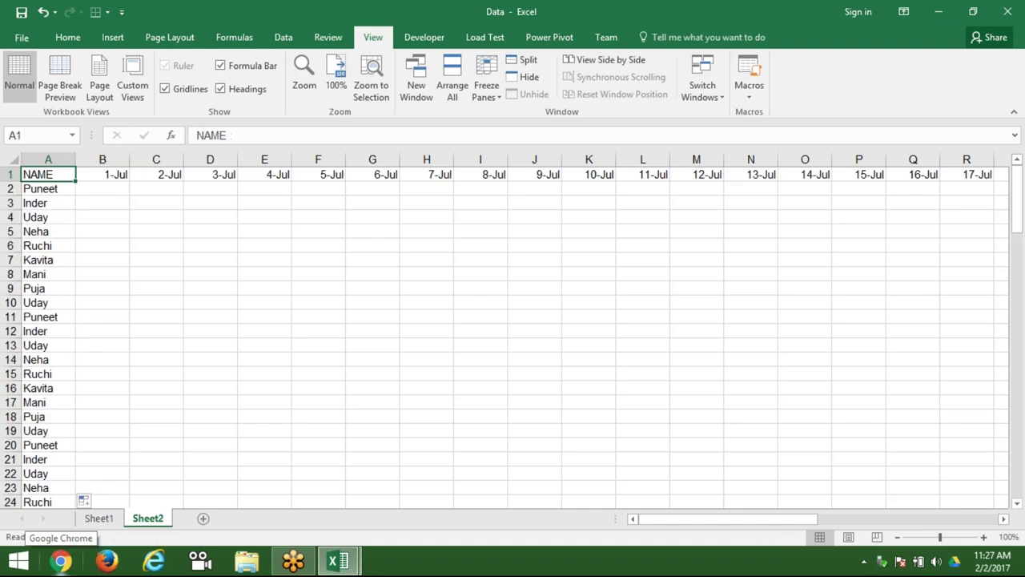
pyautogui.press('Right')
pyautogui.press('Down')
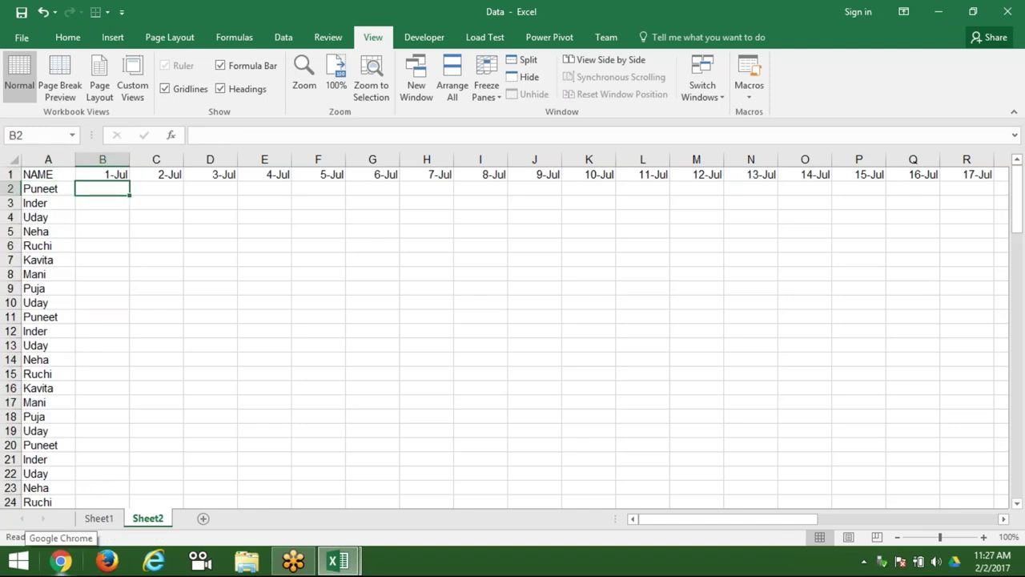
# Try a RANDBETWEEN formula in B2, then cancel it after the too-few-arguments warning
pyautogui.write('=ra')
pyautogui.press('Down')
pyautogui.press('Down')
pyautogui.press('Tab')
pyautogui.write('1')
pyautogui.press('Return')
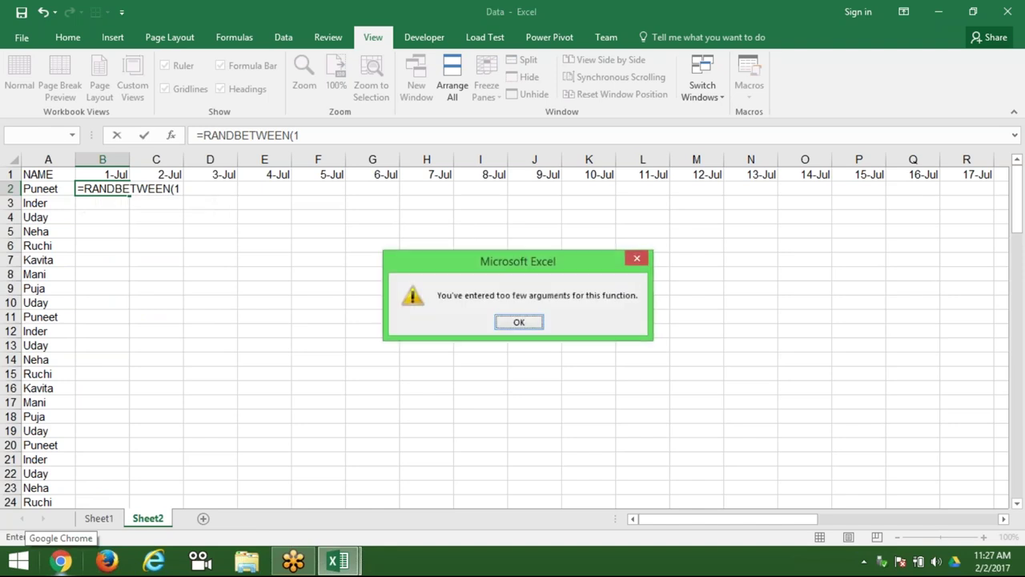
pyautogui.press('Return')
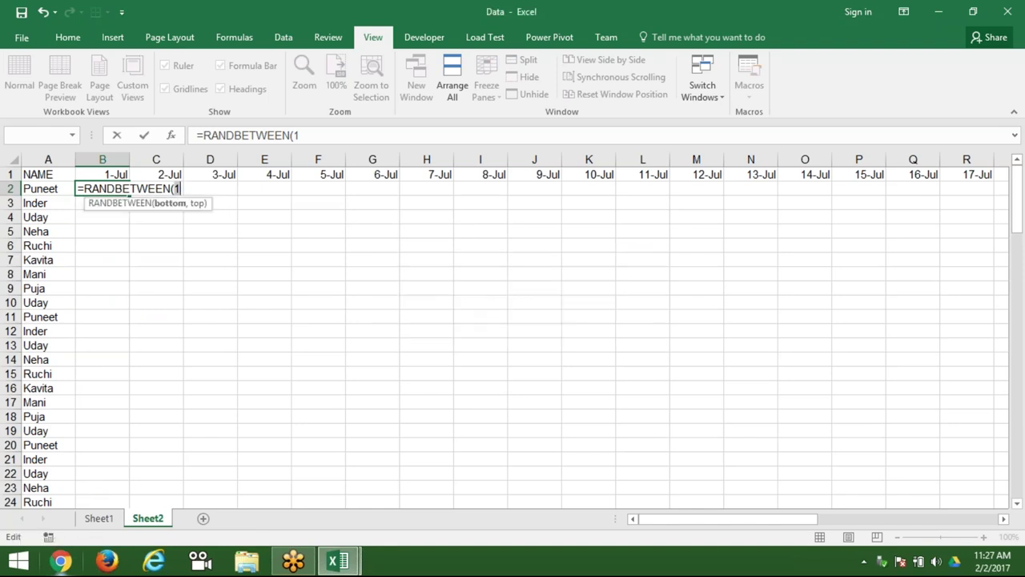
pyautogui.press('BackSpace')
pyautogui.press('BackSpace')
pyautogui.press('Escape')
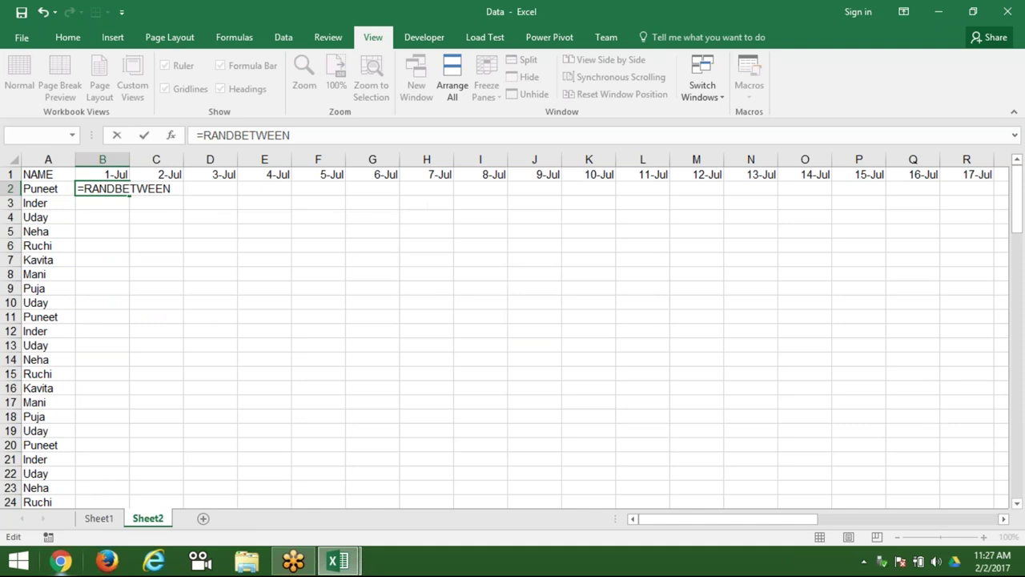
pyautogui.press('Escape')
# Enter P in B2 and fill it across row 2 through column AJ
pyautogui.write('P')
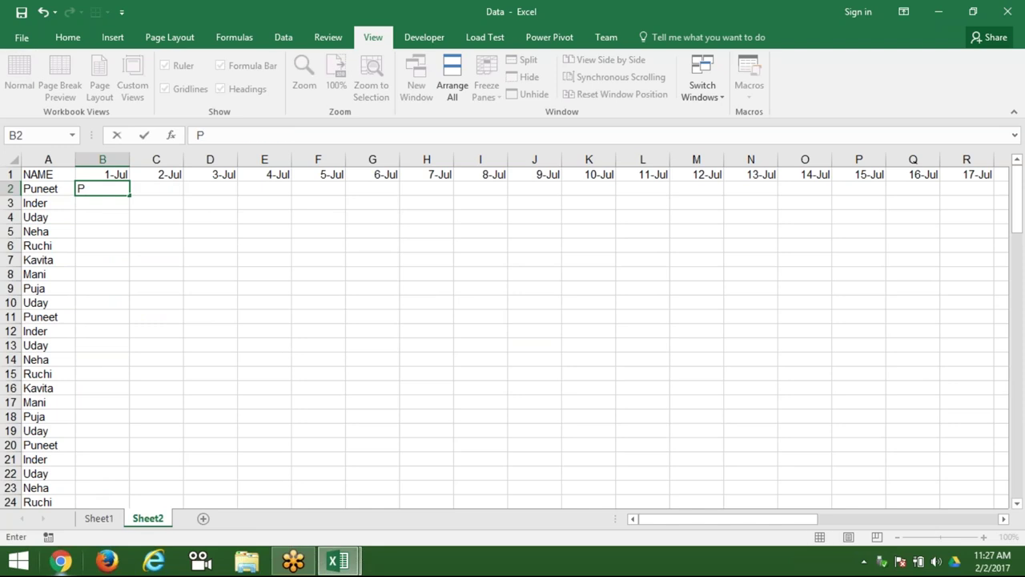
pyautogui.press('Up')
pyautogui.hotkey('ctrl', 'Right')
pyautogui.press('Down')
pyautogui.hotkey('ctrl', 'shift', 'Left')
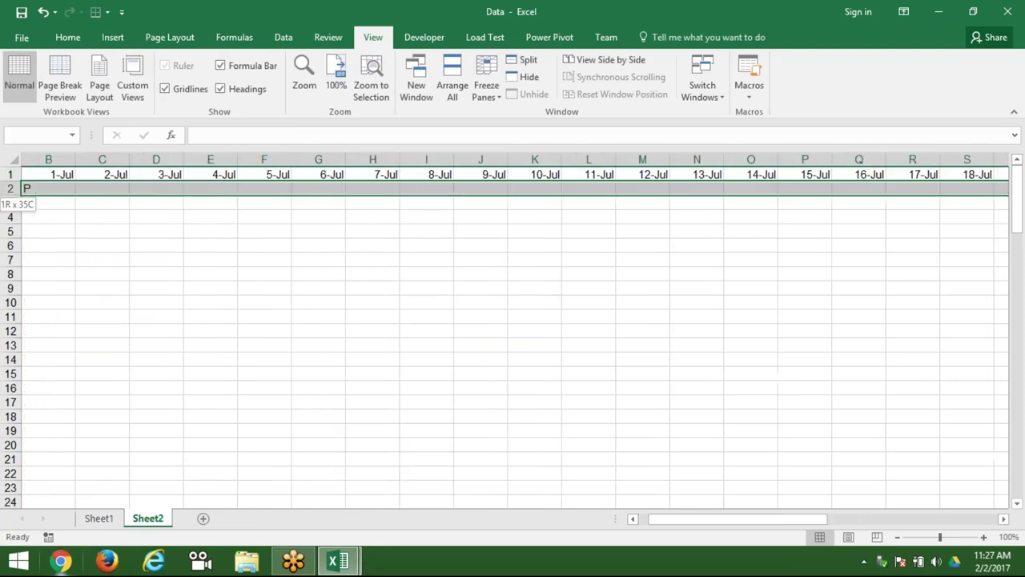
pyautogui.hotkey('ctrl', 'r')
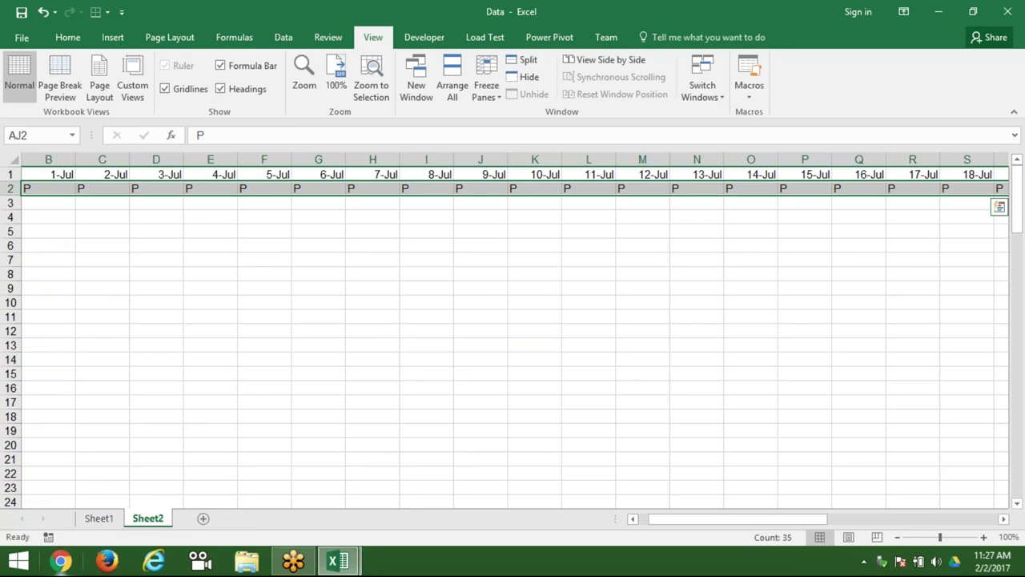
pyautogui.press('Home')
# Select columns B through AJ down to the last employee and fill them all with P
pyautogui.hotkey('ctrl', 'Down')
pyautogui.press('Right')
pyautogui.hotkey('ctrl', 'shift', 'Up')
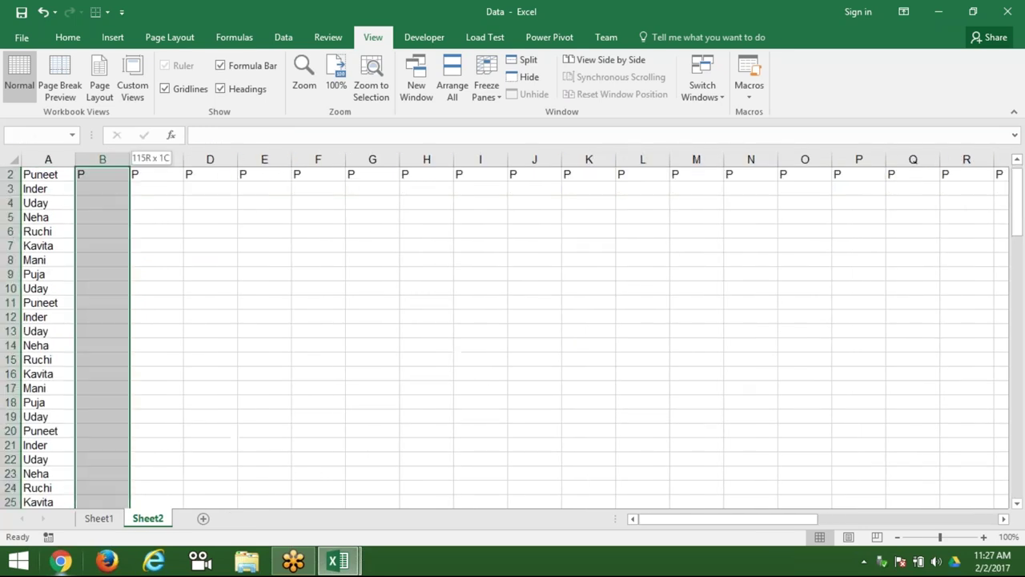
pyautogui.hotkey('shift', 'Right')
pyautogui.hotkey('shift', 'Right')
pyautogui.hotkey('shift', 'Right')
pyautogui.hotkey('shift', 'Right')
pyautogui.hotkey('shift', 'Right')
pyautogui.hotkey('shift', 'Right')
pyautogui.hotkey('shift', 'Right')
pyautogui.hotkey('shift', 'Right')
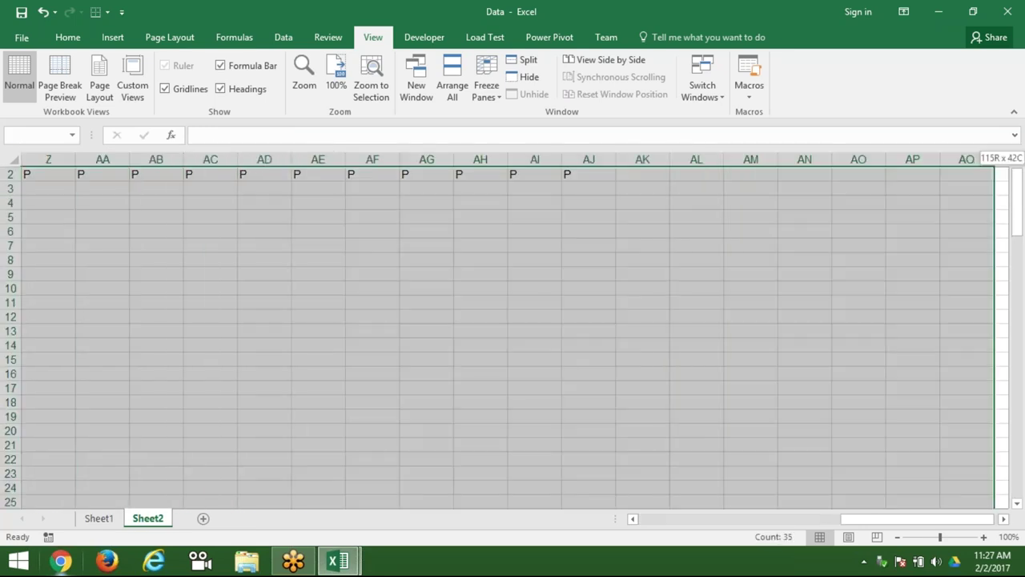
pyautogui.hotkey('shift', 'Right')
pyautogui.hotkey('shift', 'Right')
pyautogui.hotkey('shift', 'Right')
pyautogui.hotkey('shift', 'Left')
pyautogui.hotkey('shift', 'Left')
pyautogui.hotkey('shift', 'Left')
pyautogui.hotkey('shift', 'Left')
pyautogui.hotkey('shift', 'Left')
pyautogui.hotkey('shift', 'Left')
pyautogui.hotkey('shift', 'Right')
pyautogui.hotkey('shift', 'Right')
pyautogui.hotkey('shift', 'Right')
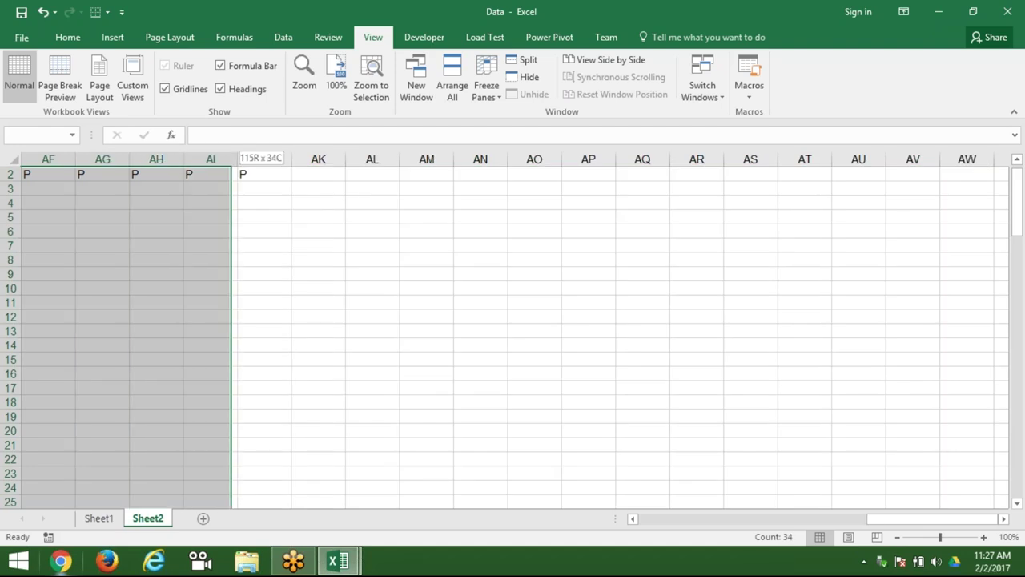
pyautogui.hotkey('shift', 'Right')
pyautogui.hotkey('shift', 'Right')
pyautogui.hotkey('shift', 'Left')
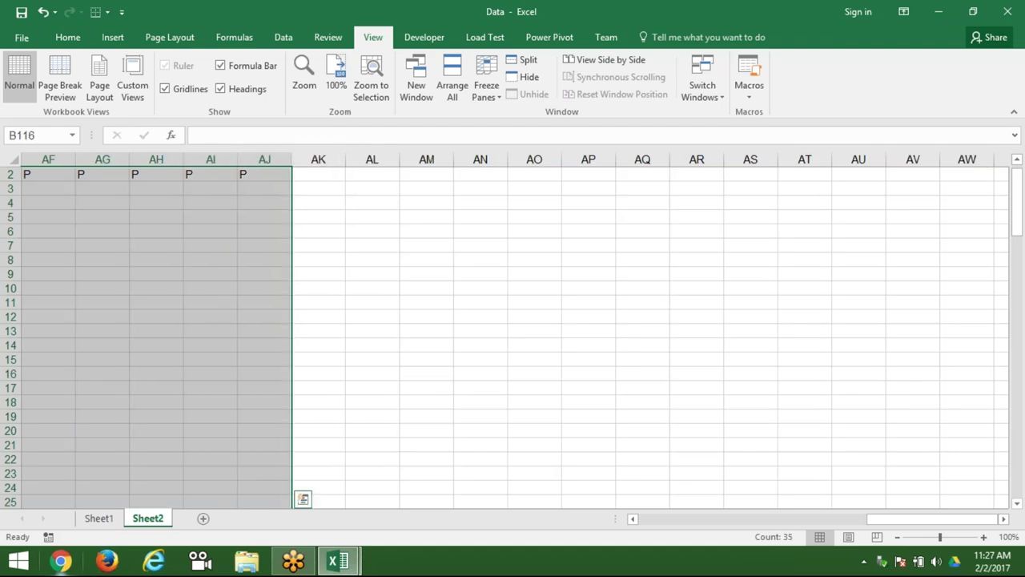
pyautogui.hotkey('ctrl', 'd')
pyautogui.hotkey('ctrl', 'Home')
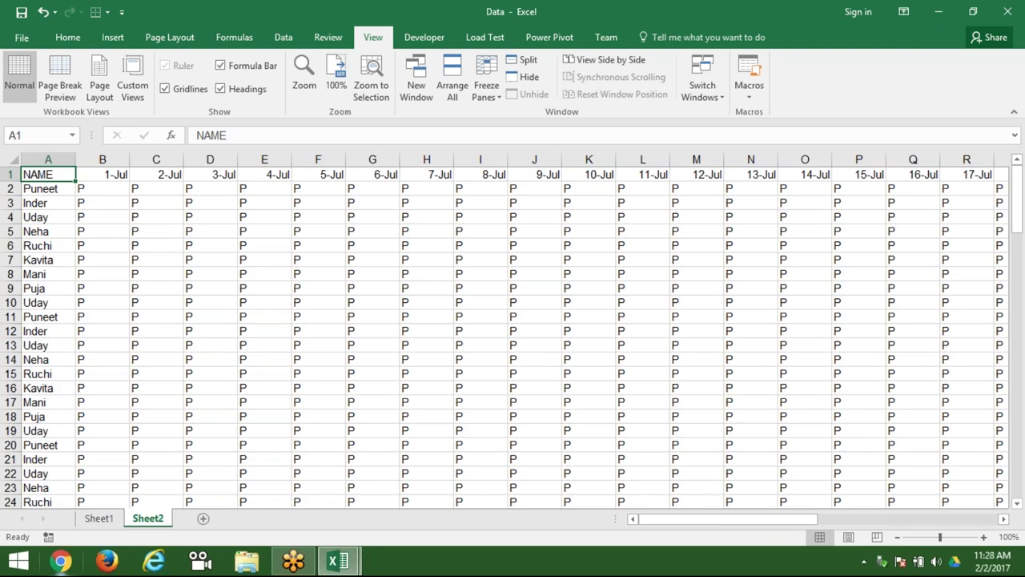
# Freeze the NAME and date header row above row 2
pyautogui.click(12, 187)
pyautogui.click(488, 95)
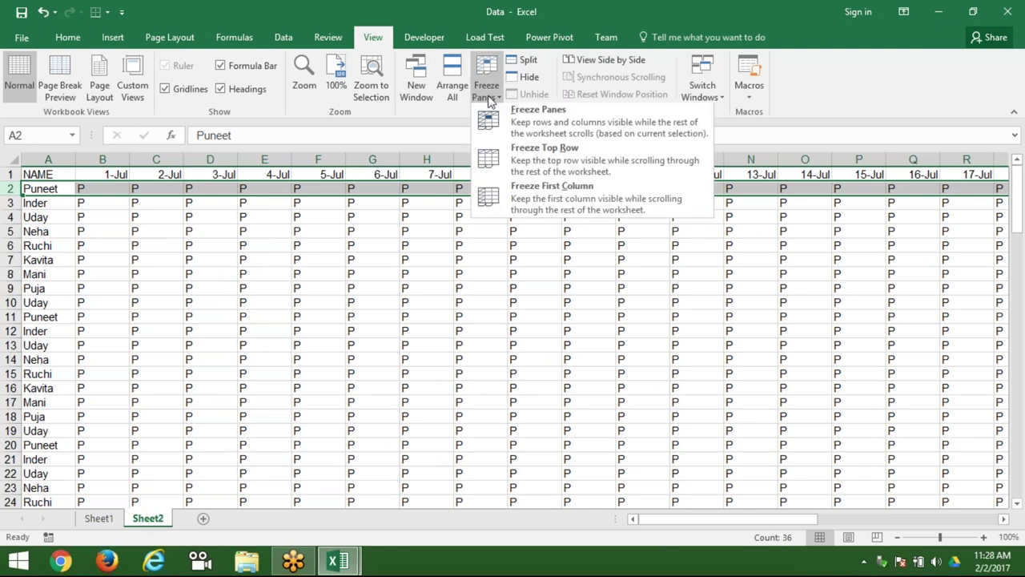
pyautogui.click(533, 116)
# Scroll down the attendance rows, cancel an accidental entry in F83, and move back up
pyautogui.click(316, 263)
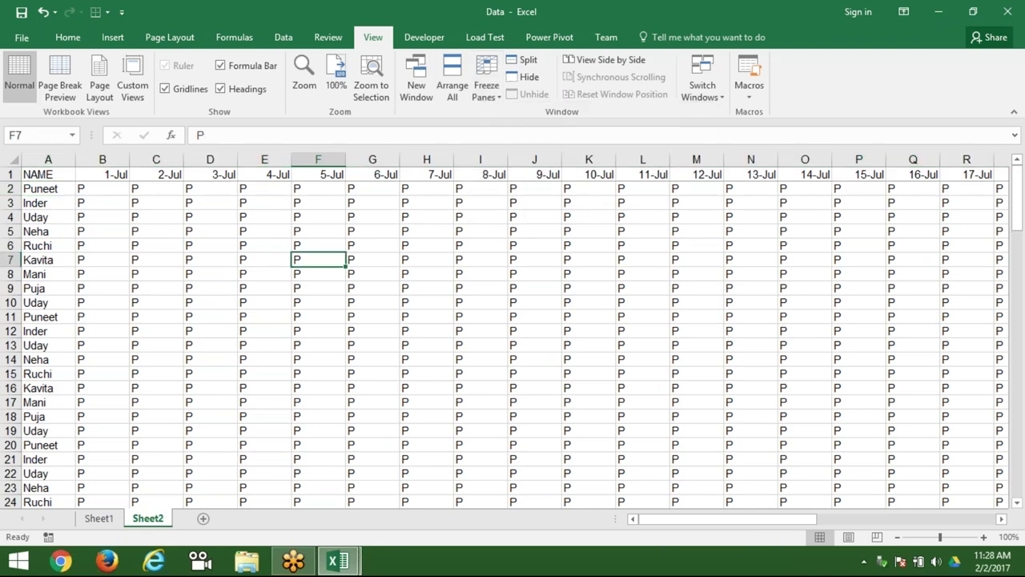
pyautogui.press('Down')
pyautogui.press('Down')
pyautogui.press('Down')
pyautogui.press('Down')
pyautogui.press('Down')
pyautogui.press('Down')
pyautogui.press('Down')
pyautogui.press('Down')
pyautogui.press('Down')
pyautogui.press('Down')
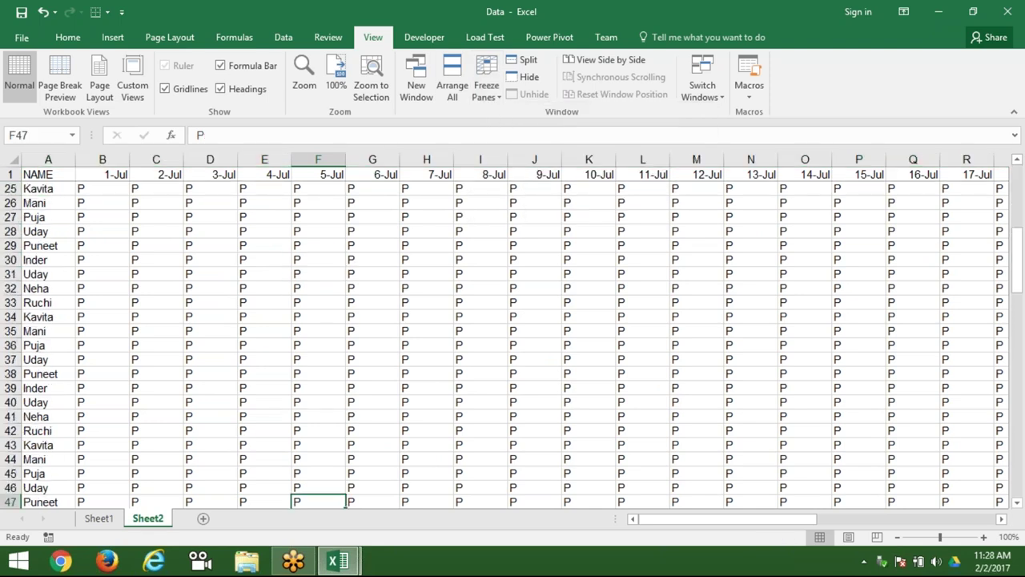
pyautogui.press('Down')
pyautogui.press('Down')
pyautogui.press('Down')
pyautogui.press('Down')
pyautogui.press('Down')
pyautogui.press('Down')
pyautogui.write('1111111111111111111111')
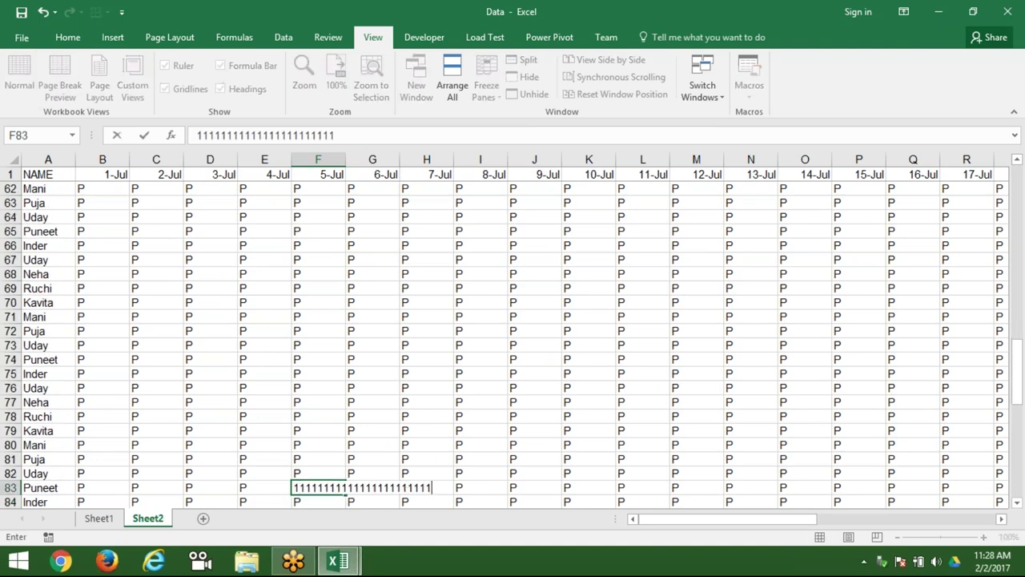
pyautogui.write('1')
pyautogui.press('Escape')
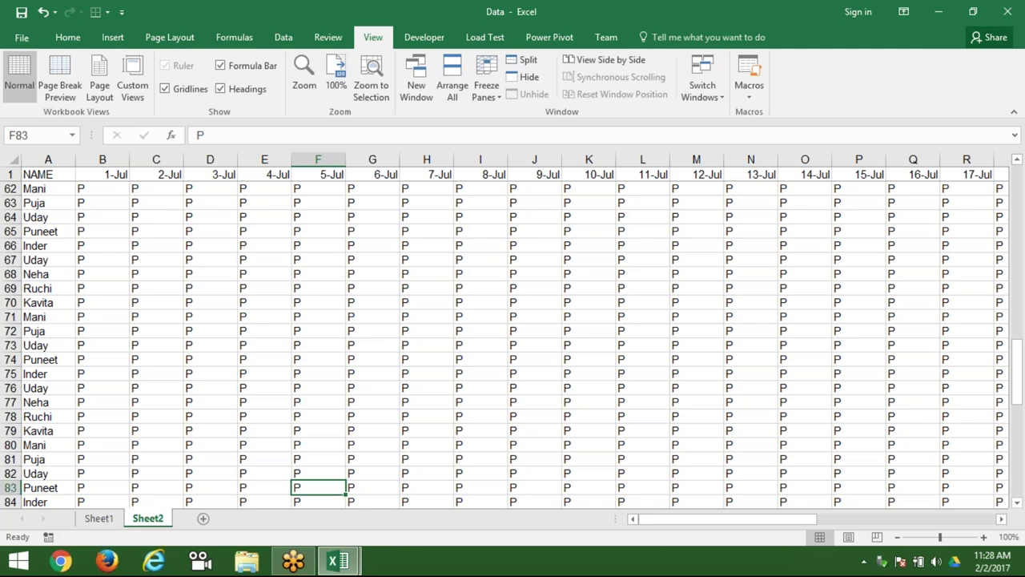
pyautogui.press('Up')
pyautogui.press('Up')
pyautogui.press('Up')
pyautogui.press('Up')
pyautogui.press('Up')
pyautogui.press('Up')
pyautogui.press('Up')
pyautogui.press('Up')
pyautogui.press('Up')
pyautogui.press('Up')
pyautogui.press('Up')
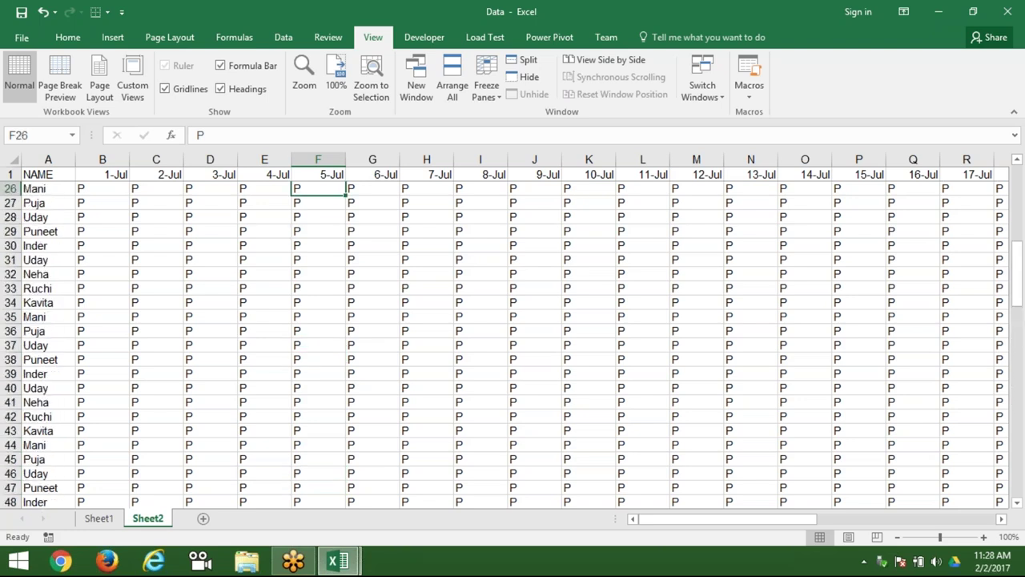
pyautogui.press('Up')
pyautogui.press('Up')
pyautogui.press('Up')
# Move across to the 4-Aug column at rows 18-19 and back to B18
pyautogui.press('Right')
pyautogui.press('Right')
pyautogui.press('Right')
pyautogui.press('Right')
pyautogui.press('Right')
pyautogui.press('Right')
pyautogui.press('Right')
pyautogui.press('Right')
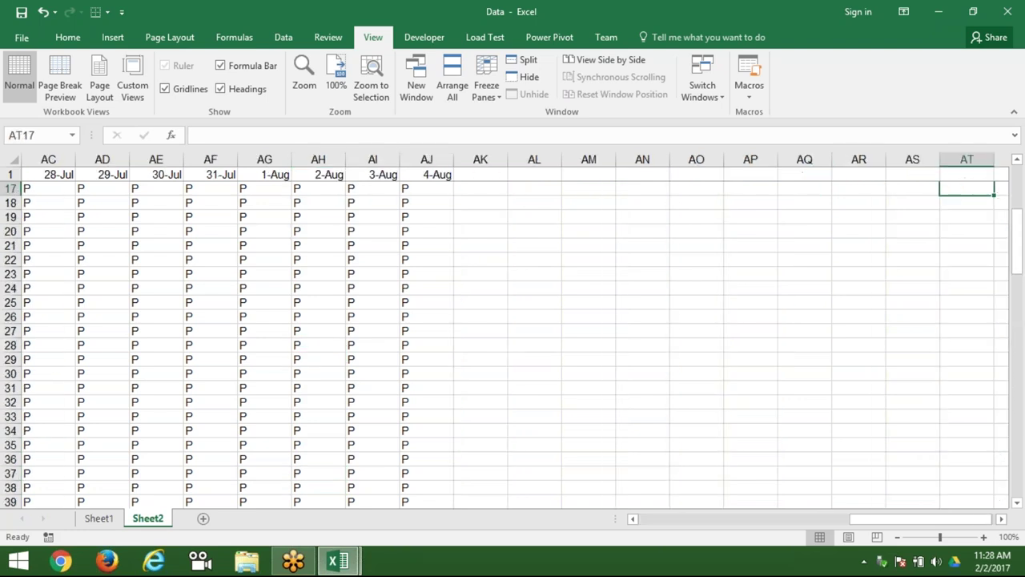
pyautogui.press('Right')
pyautogui.press('Left')
pyautogui.press('Left')
pyautogui.press('Left')
pyautogui.press('Left')
pyautogui.press('Left')
pyautogui.press('Left')
pyautogui.press('Left')
pyautogui.press('Left')
pyautogui.press('Right')
pyautogui.press('Right')
pyautogui.press('Right')
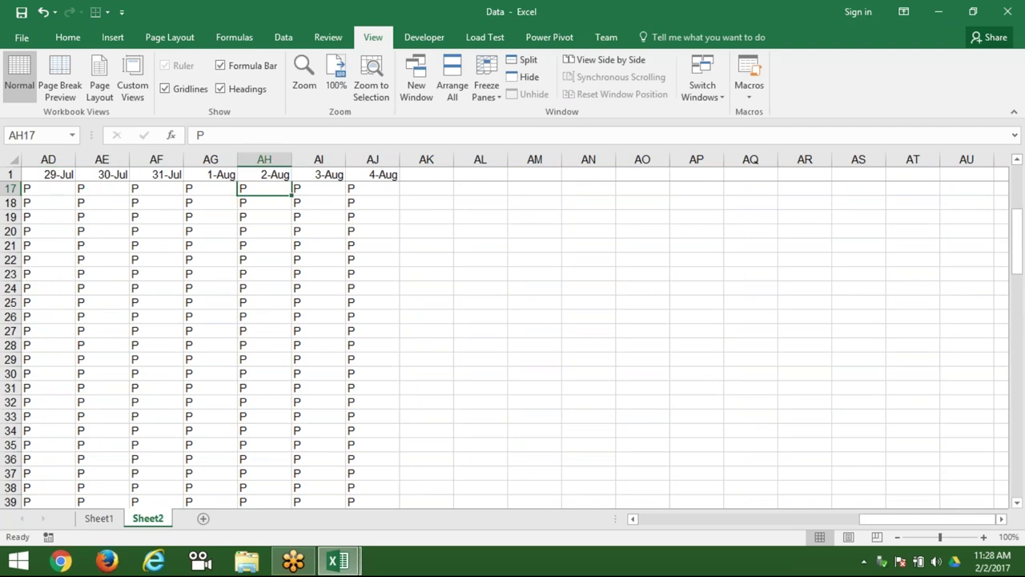
pyautogui.press('Down')
pyautogui.press('Right')
pyautogui.press('Right')
pyautogui.press('Down')
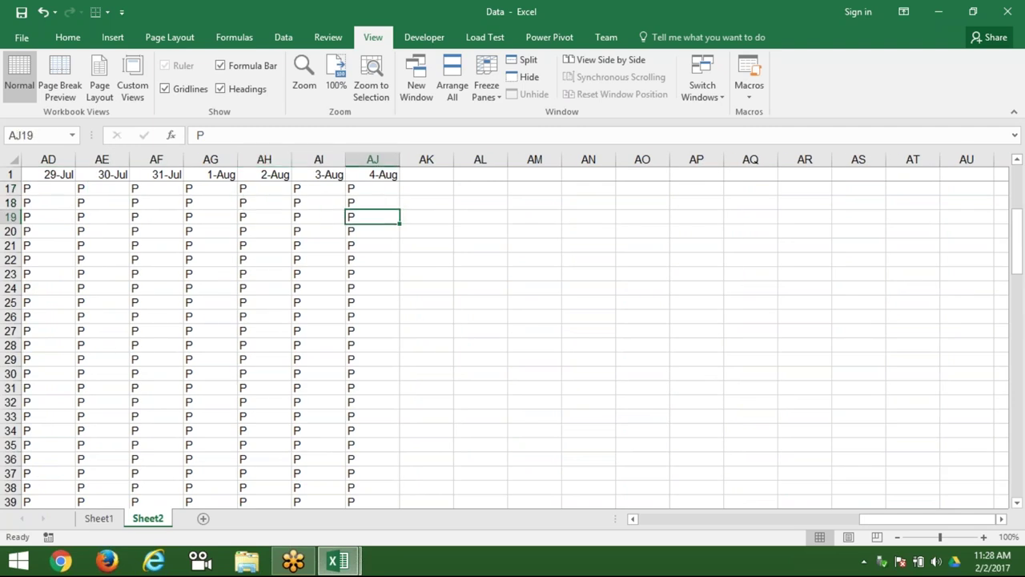
pyautogui.click(372, 202)
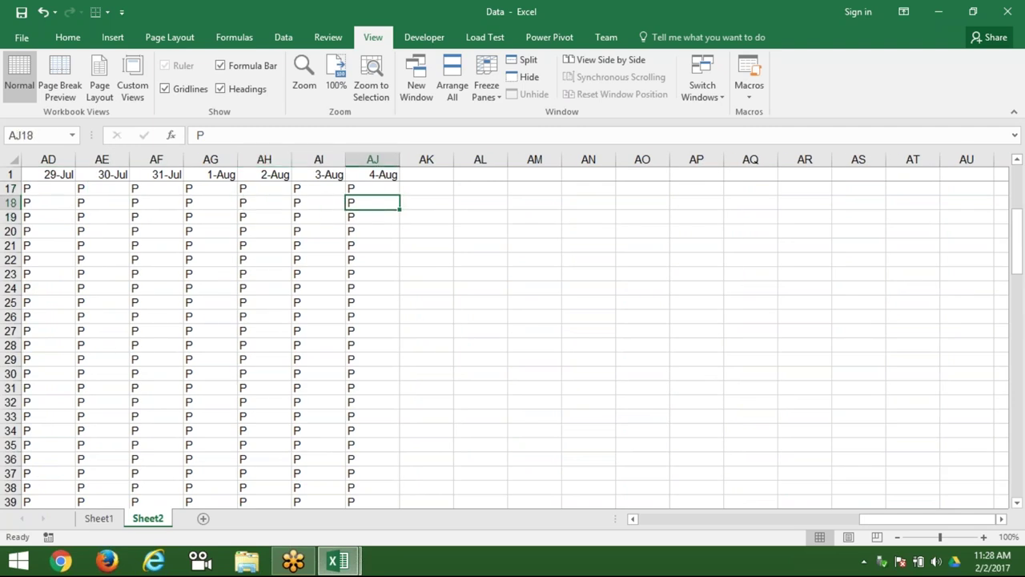
pyautogui.click(373, 216)
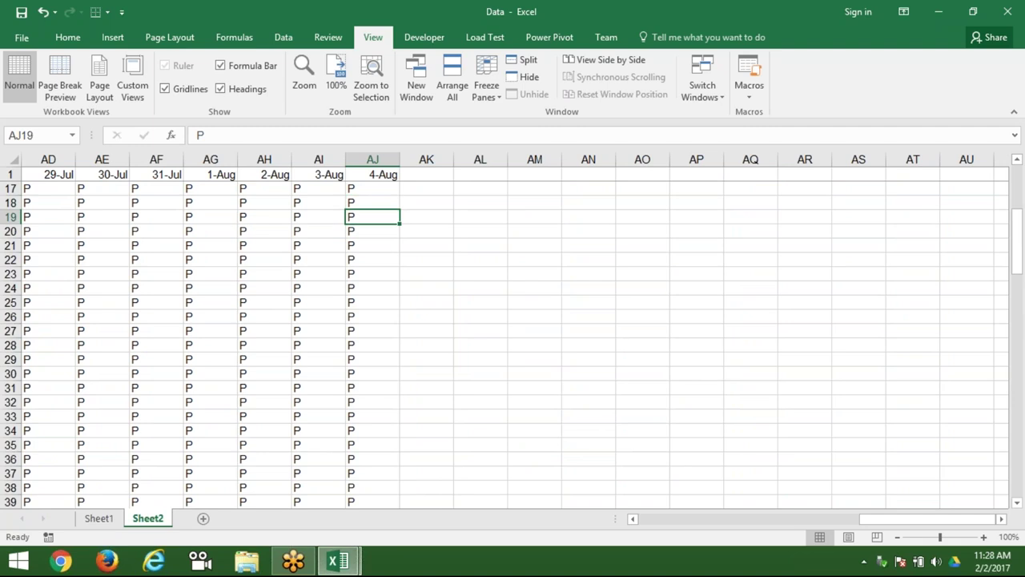
pyautogui.press('Left')
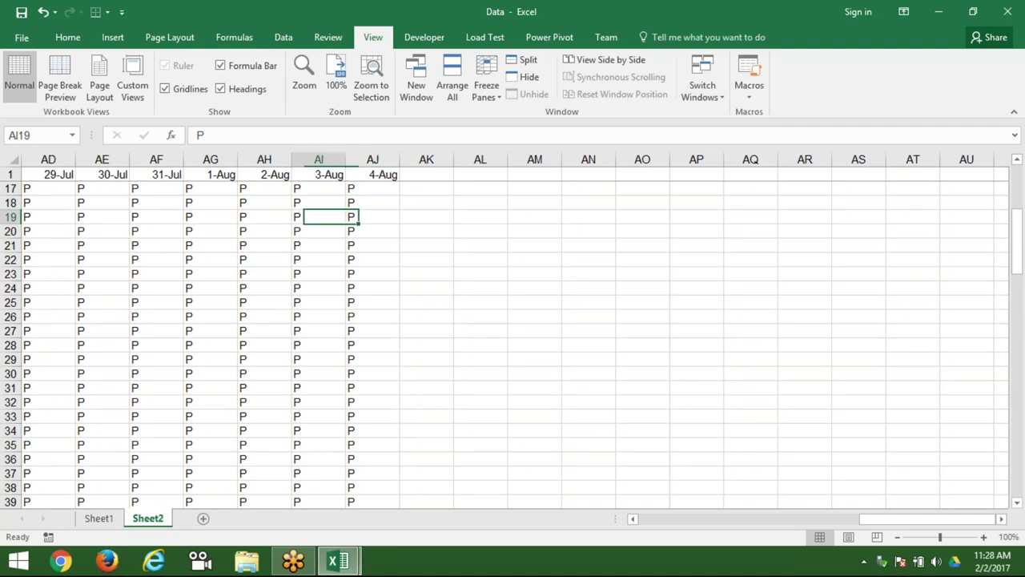
pyautogui.press('Left')
pyautogui.press('Left')
pyautogui.press('Left')
pyautogui.press('Left')
pyautogui.press('Left')
pyautogui.press('Left')
pyautogui.press('Left')
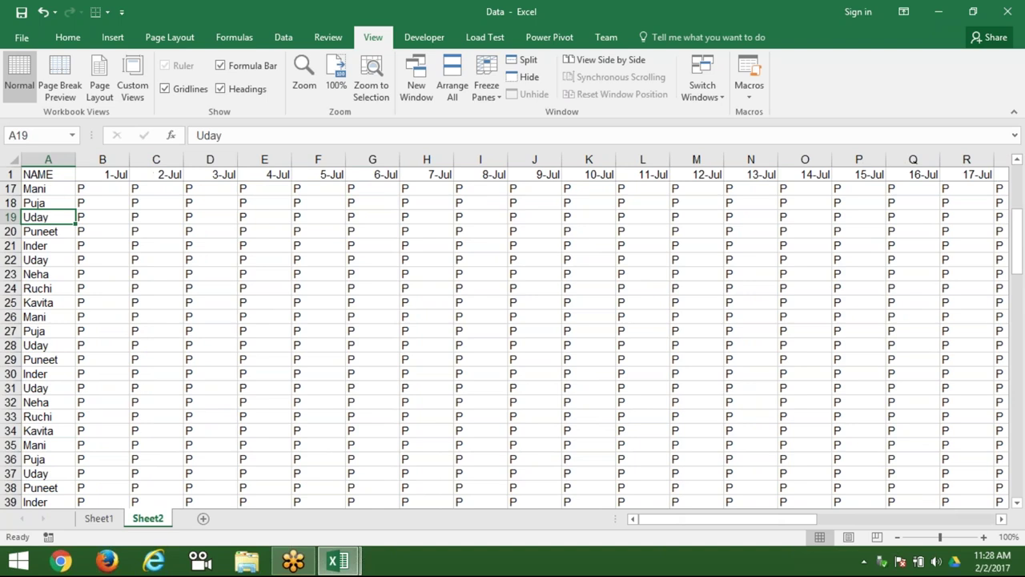
pyautogui.click(110, 203)
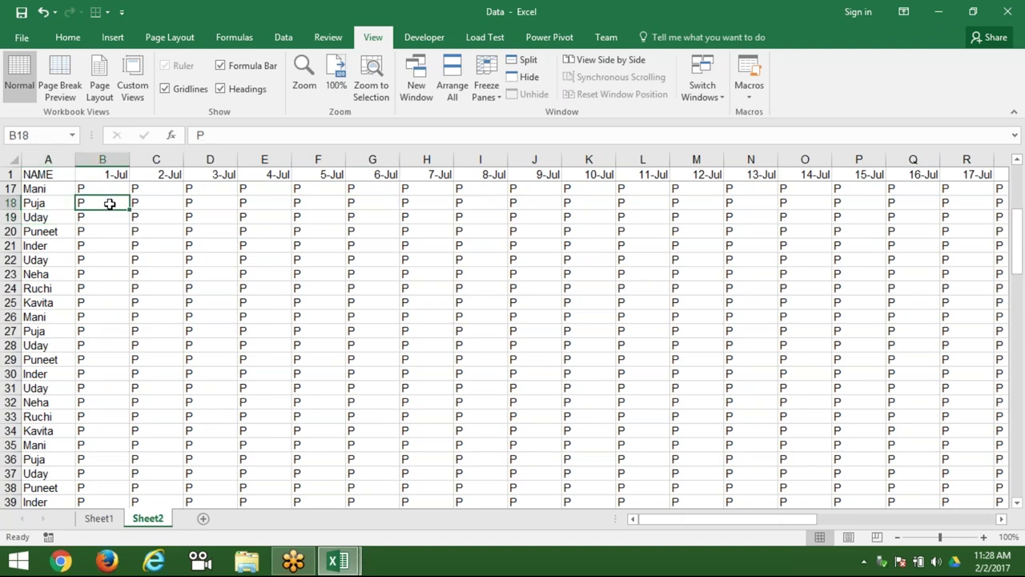
# Unfreeze panes on Sheet2 and select cell B2 as the next freeze point
pyautogui.click(490, 95)
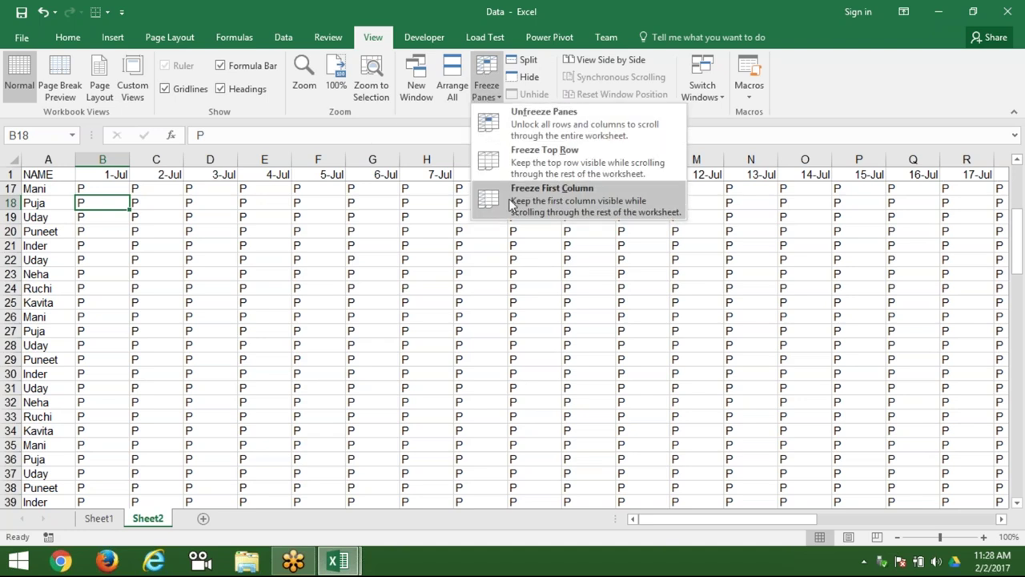
pyautogui.click(529, 124)
pyautogui.click(318, 302)
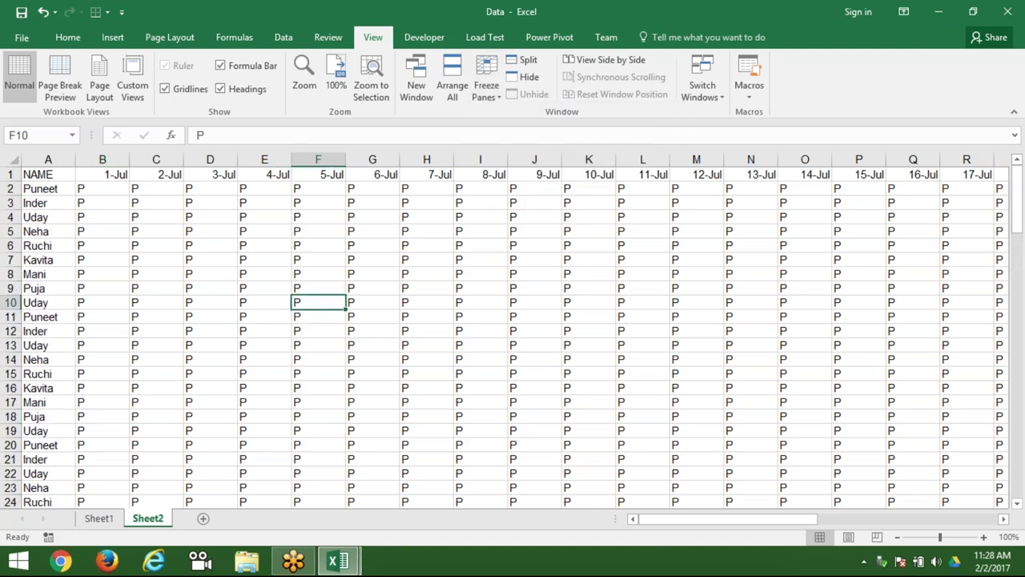
pyautogui.click(120, 176)
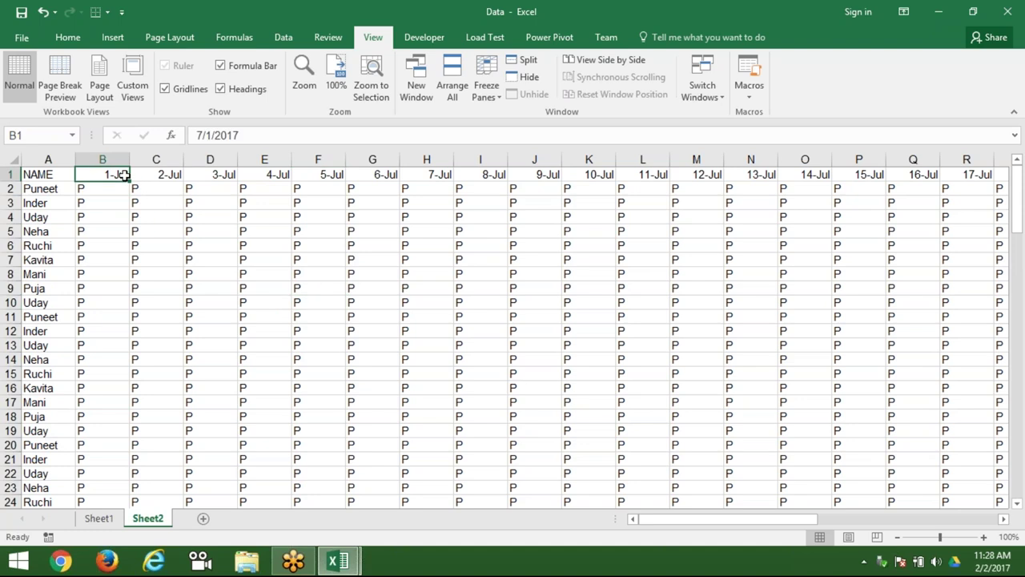
pyautogui.click(56, 189)
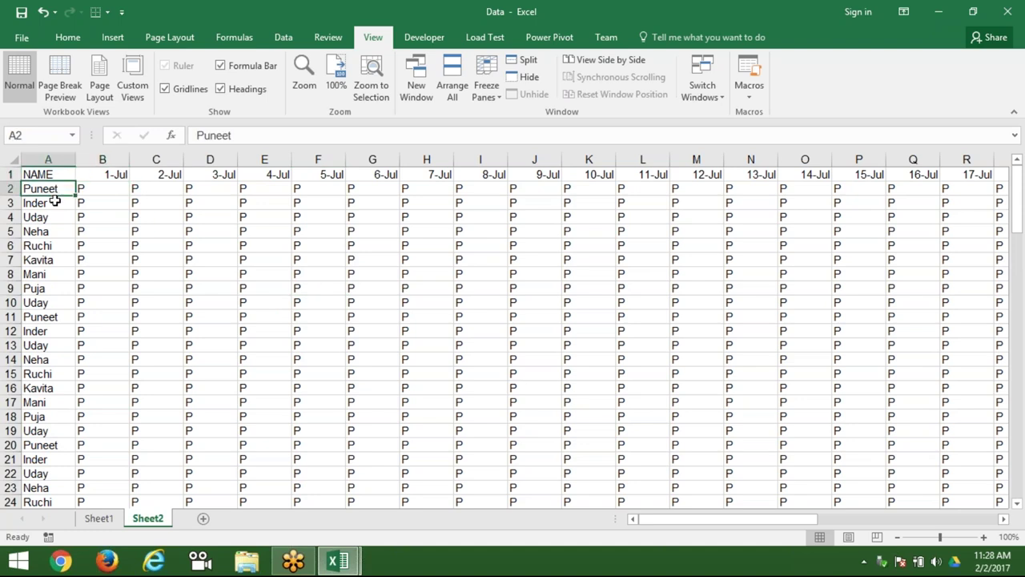
pyautogui.click(84, 190)
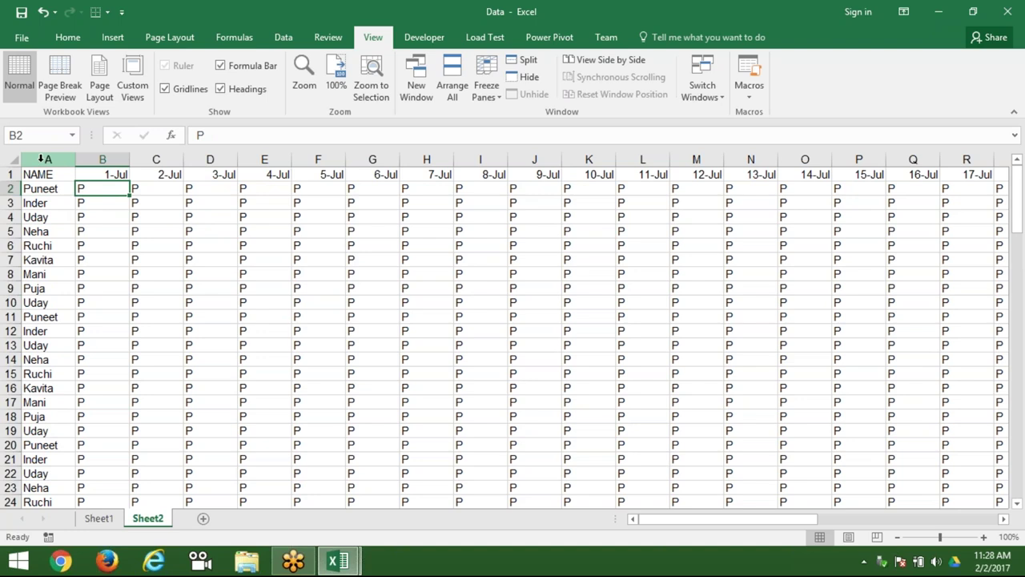
# Freeze panes at B2 so row 1 and column A stay fixed, then test with arrows
pyautogui.click(486, 89)
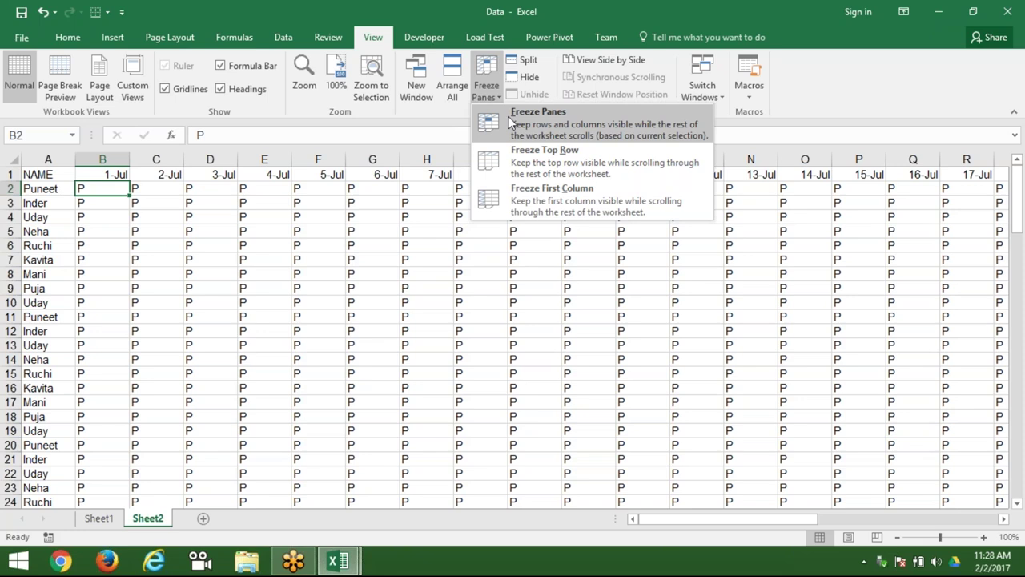
pyautogui.click(511, 121)
pyautogui.click(261, 275)
pyautogui.press('Right')
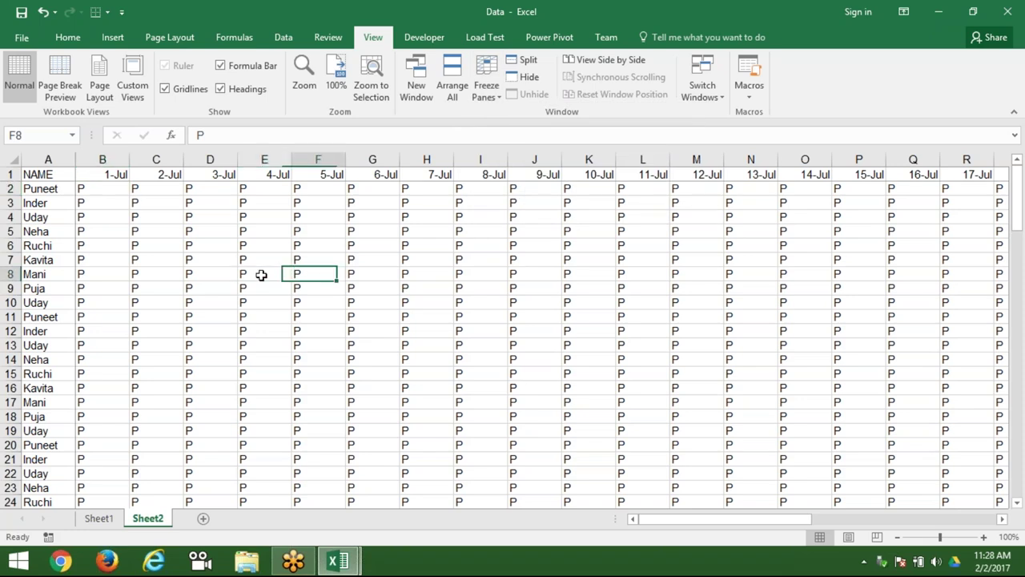
pyautogui.press('Right')
pyautogui.press('Right')
pyautogui.press('Right')
pyautogui.press('Right')
pyautogui.press('Right')
pyautogui.press('Right')
pyautogui.press('Right')
pyautogui.press('Right')
pyautogui.press('Right')
pyautogui.press('Right')
pyautogui.press('Right')
pyautogui.press('Right')
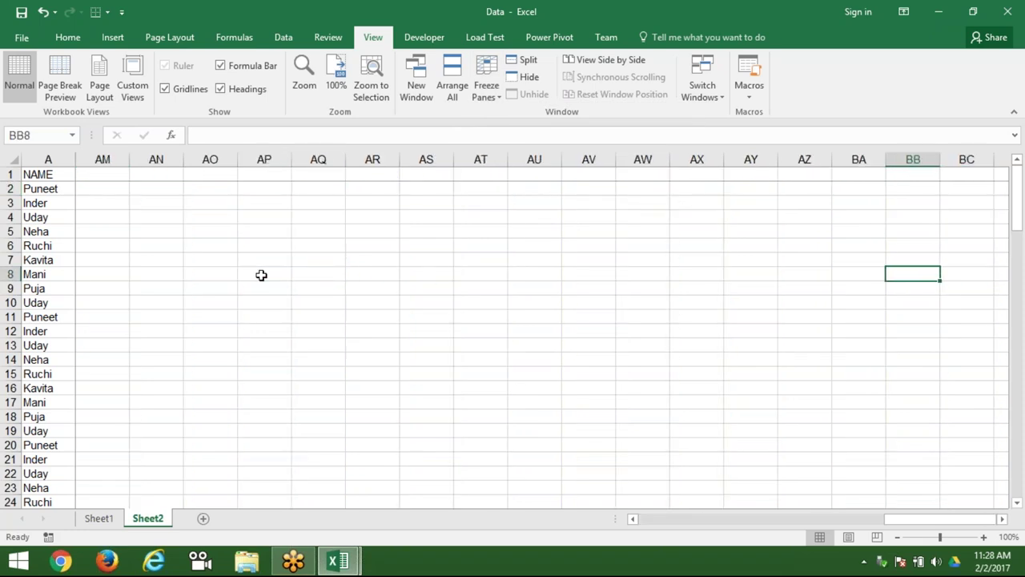
pyautogui.press('Left')
pyautogui.press('Left')
pyautogui.press('Left')
pyautogui.press('Left')
pyautogui.press('Left')
pyautogui.press('Left')
pyautogui.press('Left')
pyautogui.press('Left')
pyautogui.press('Left')
pyautogui.press('Left')
pyautogui.press('Left')
pyautogui.press('Left')
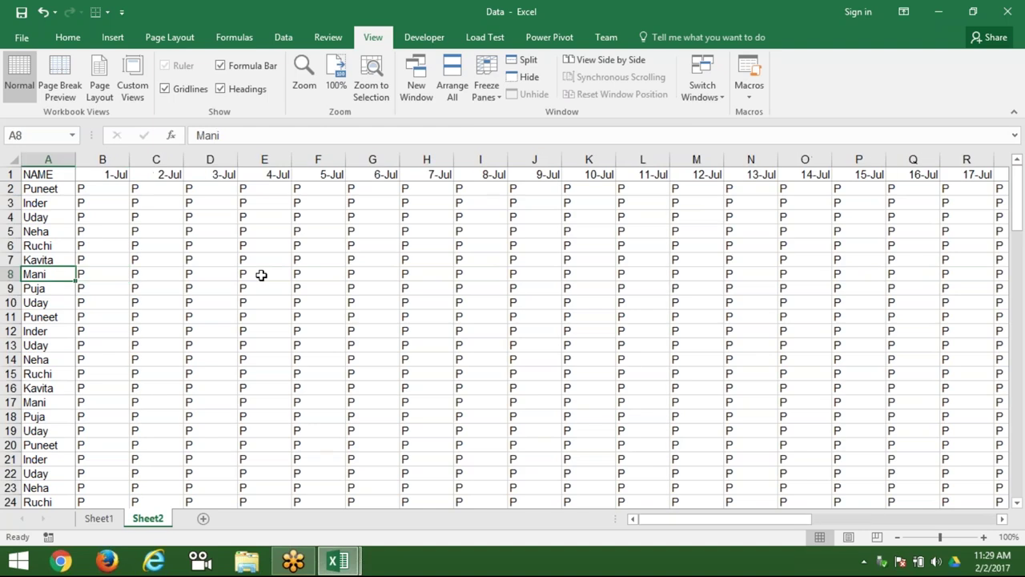
pyautogui.press('Down')
pyautogui.press('Down')
pyautogui.press('Down')
pyautogui.press('Down')
pyautogui.press('Down')
pyautogui.press('Down')
pyautogui.press('Down')
pyautogui.press('Down')
pyautogui.press('Down')
pyautogui.press('Down')
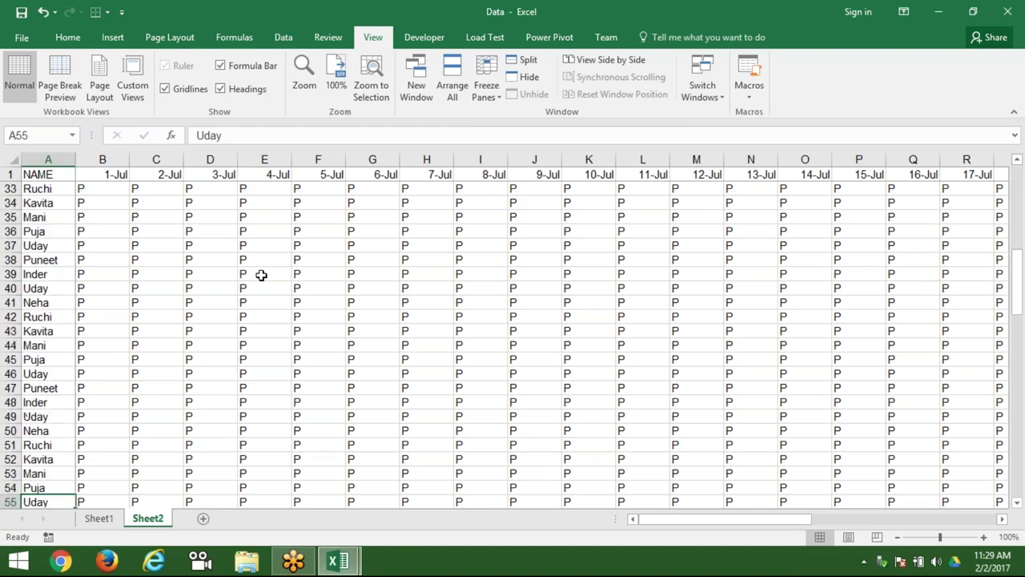
pyautogui.press('Down')
pyautogui.press('Up')
pyautogui.press('Up')
pyautogui.press('Up')
pyautogui.press('Up')
pyautogui.press('Up')
pyautogui.press('Up')
pyautogui.press('Up')
pyautogui.press('Up')
pyautogui.press('Up')
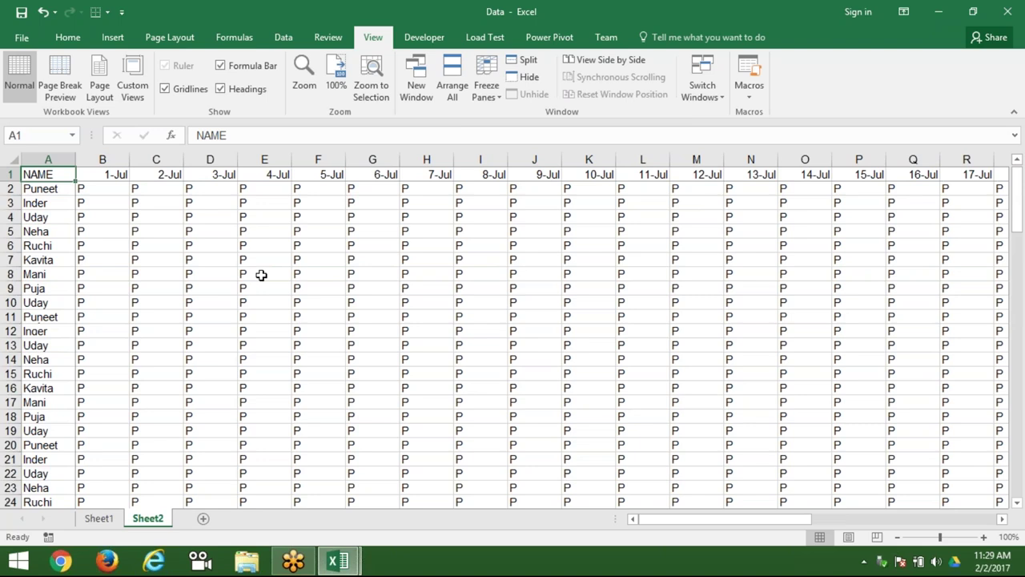
pyautogui.press('Right')
pyautogui.press('Down')
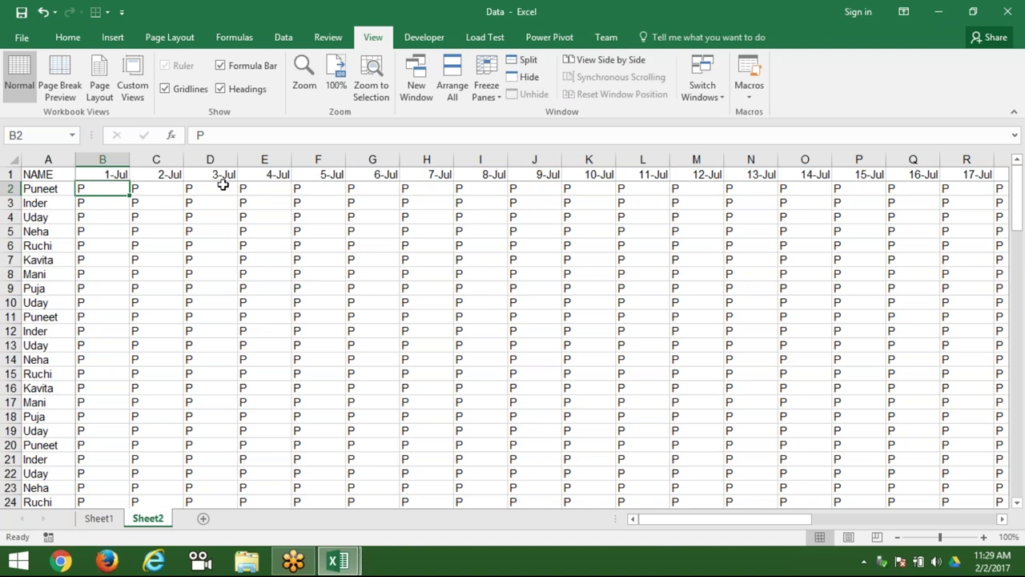
pyautogui.click(222, 186)
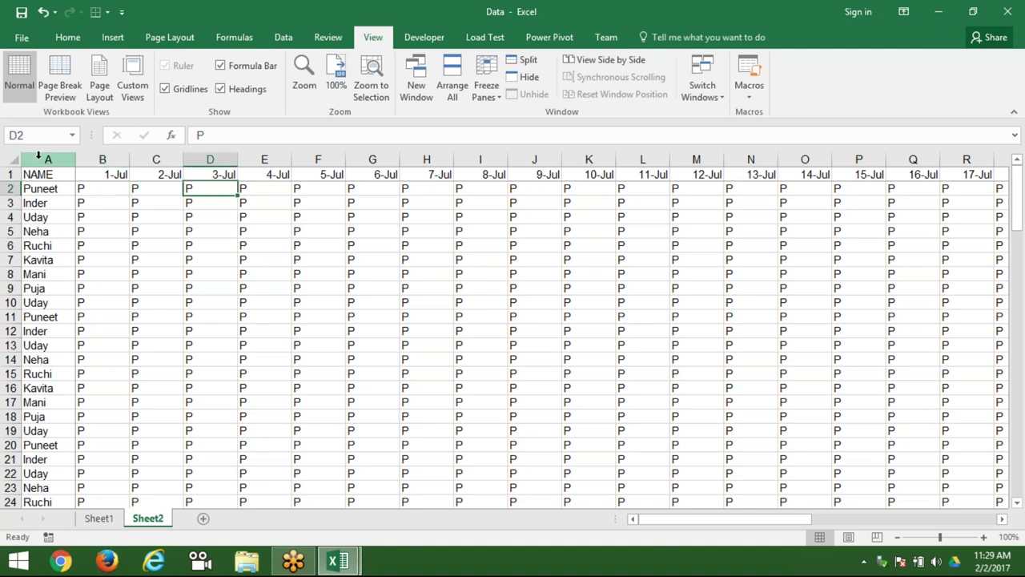
pyautogui.moveTo(38, 156); pyautogui.dragTo(209, 158)
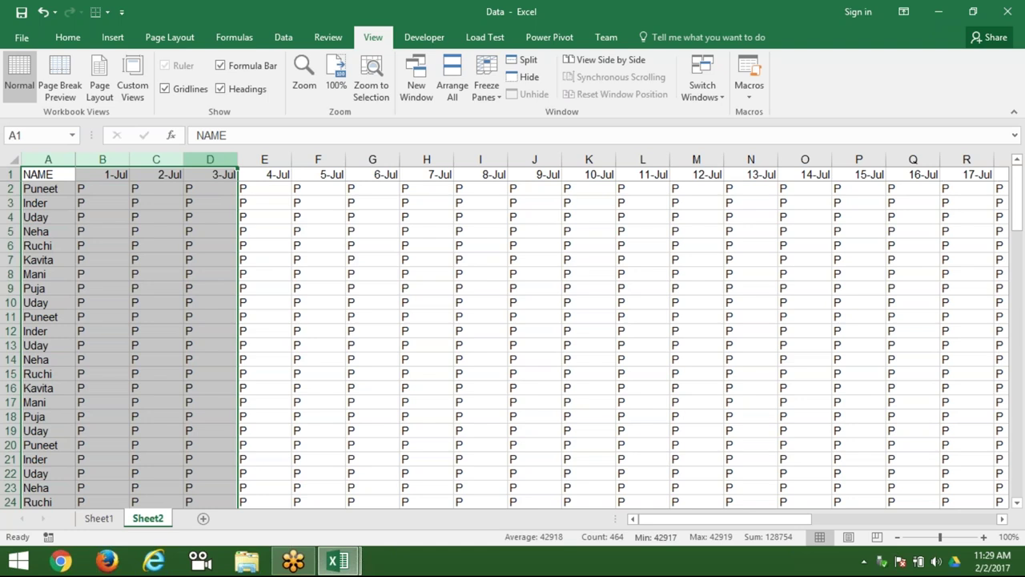
pyautogui.click(149, 232)
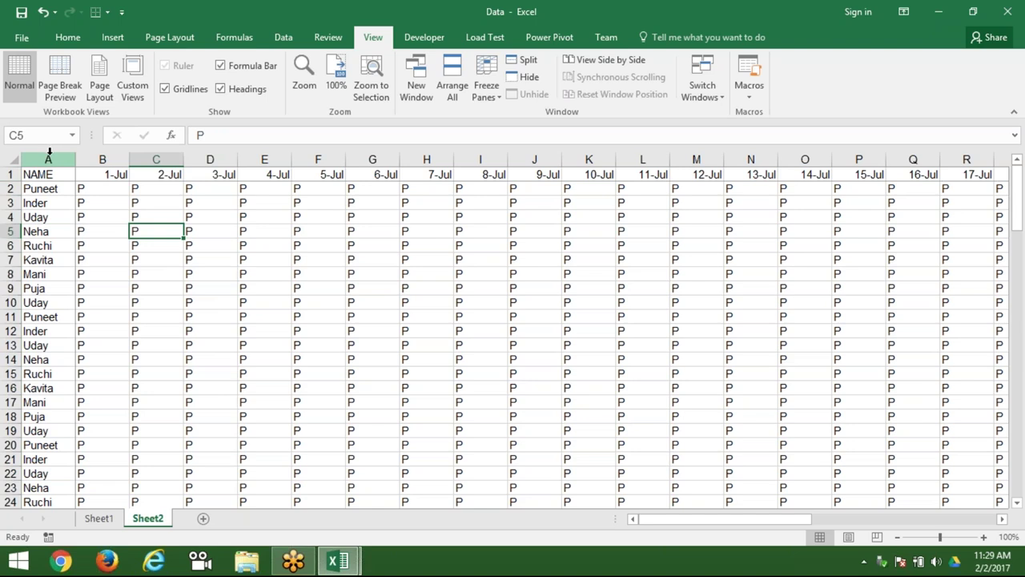
pyautogui.click(92, 201)
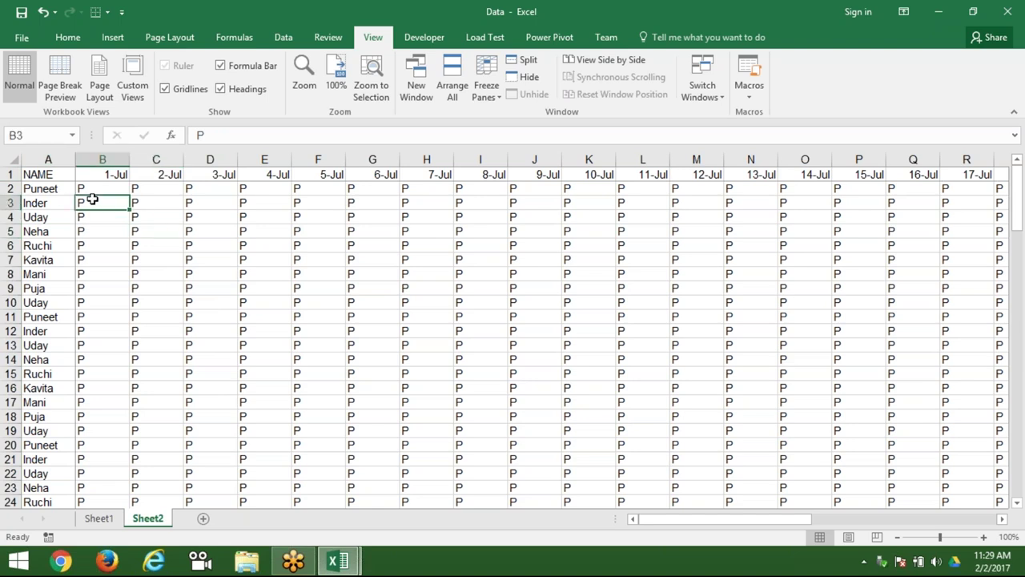
pyautogui.hotkey('ctrl', 'Up')
pyautogui.hotkey('ctrl', 'shift', 'Down')
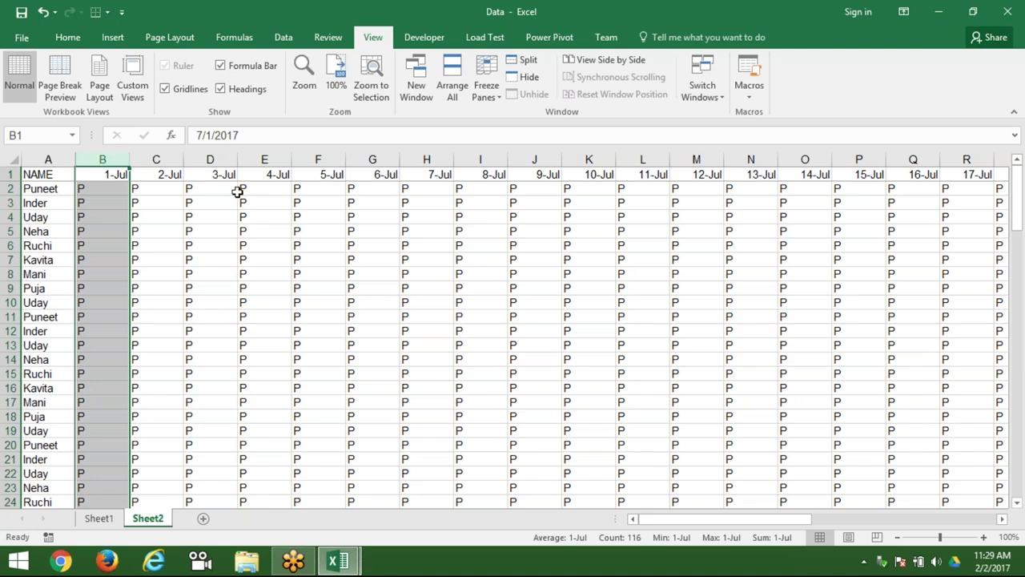
pyautogui.click(240, 190)
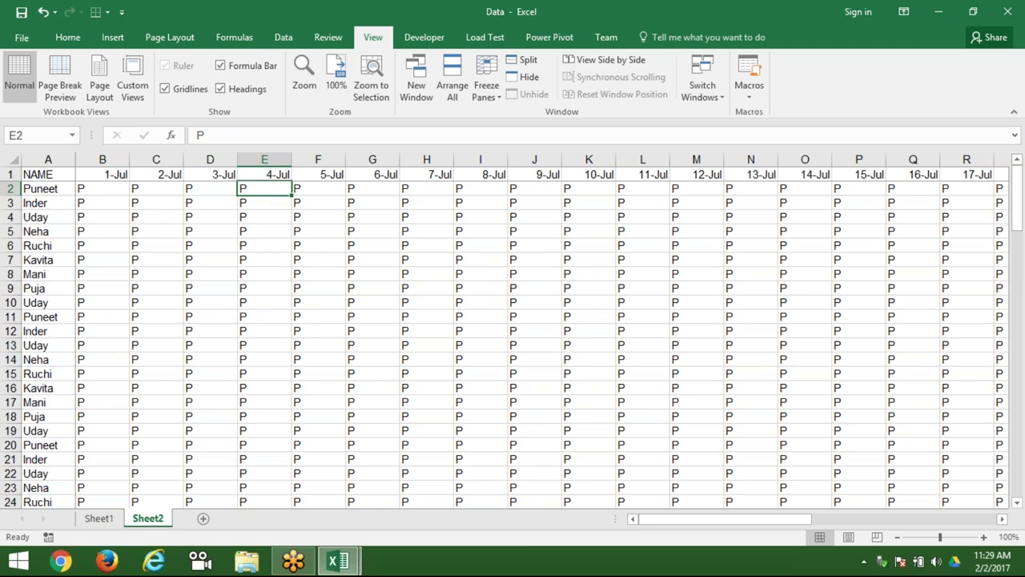
pyautogui.click(95, 188)
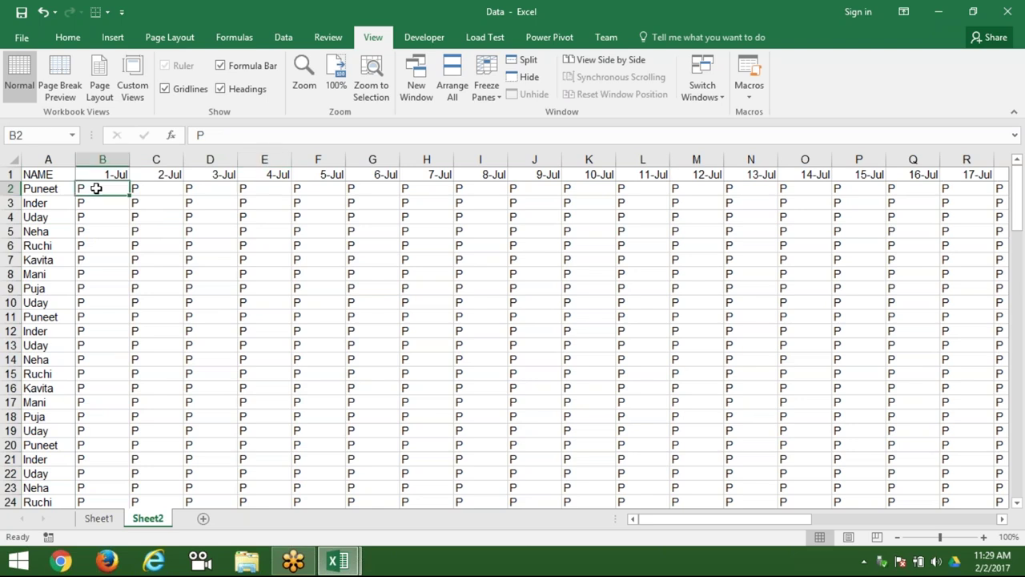
# Unfreeze panes and refreeze them at cell D2
pyautogui.click(498, 98)
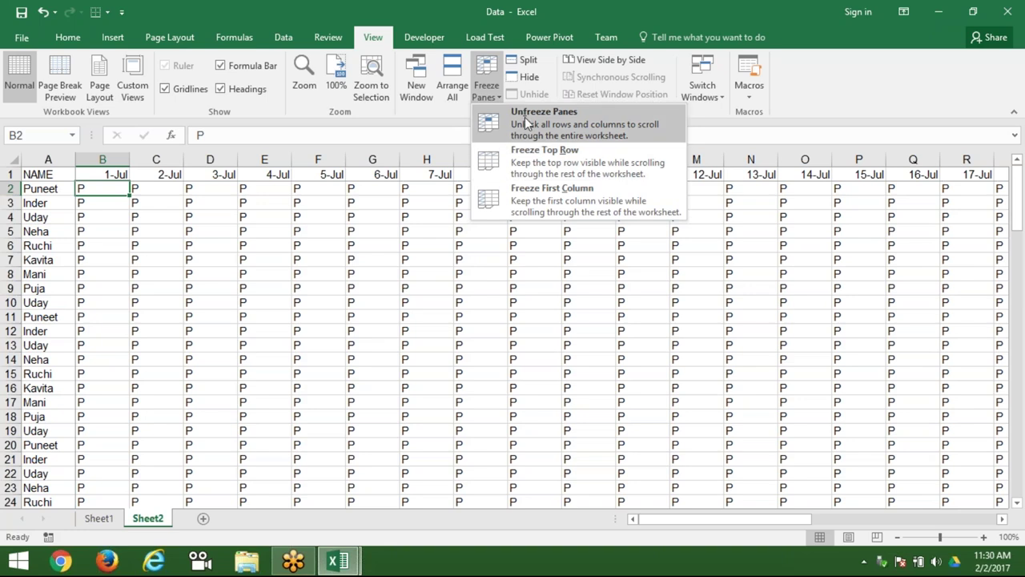
pyautogui.click(525, 117)
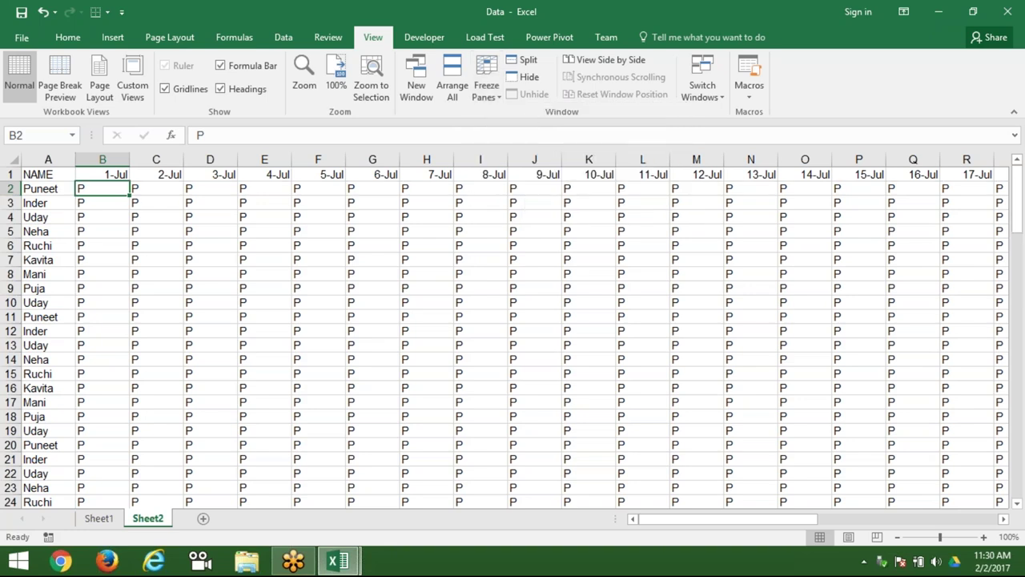
pyautogui.click(230, 186)
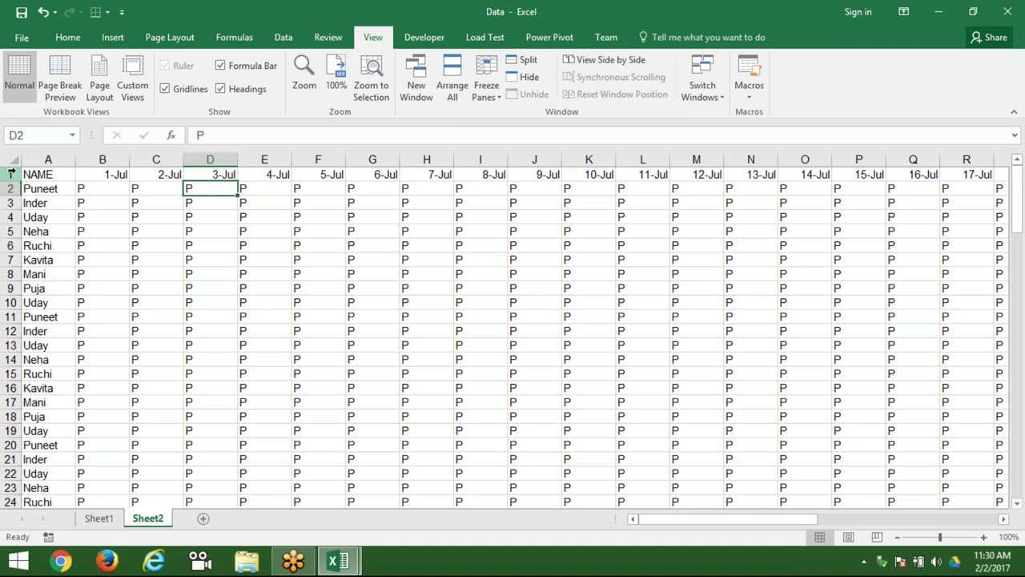
pyautogui.click(500, 69)
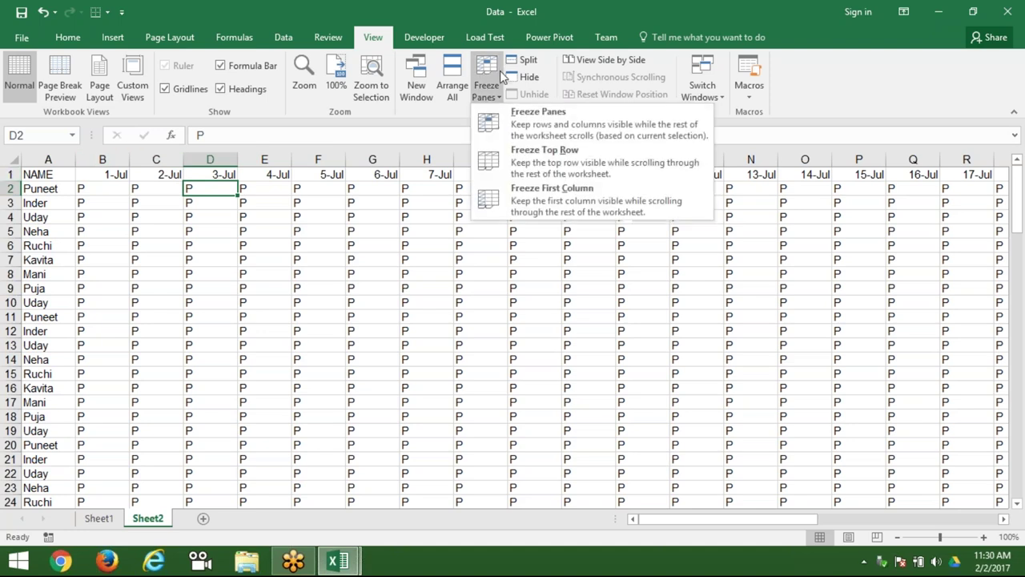
pyautogui.click(506, 120)
# Step right through the July dates toward August and back to check the fixed columns
pyautogui.press('Right')
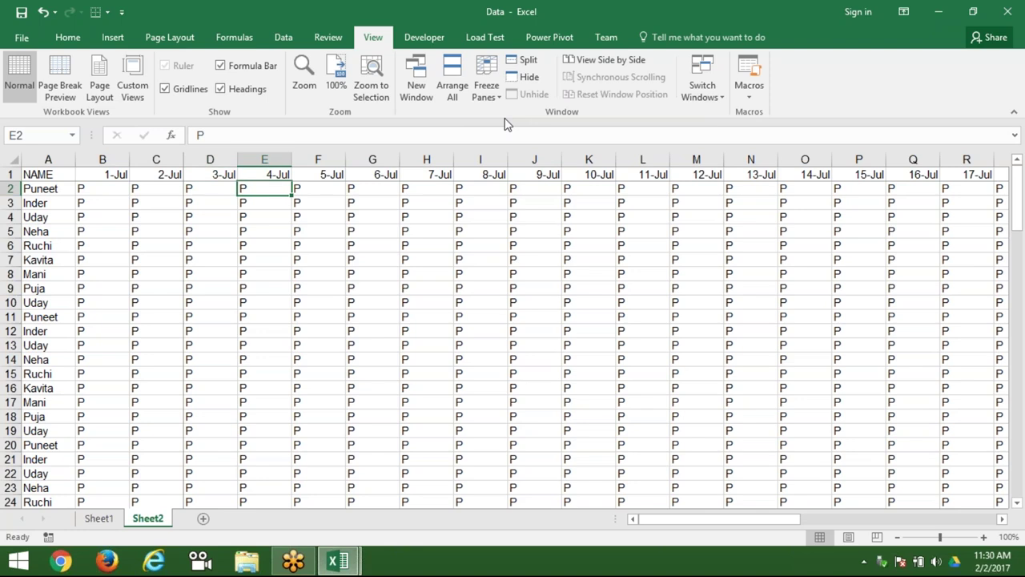
pyautogui.press('Right')
pyautogui.press('Right')
pyautogui.press('Right')
pyautogui.press('Right')
pyautogui.press('Right')
pyautogui.press('Right')
pyautogui.press('Right')
pyautogui.press('Right')
pyautogui.press('Right')
pyautogui.press('Right')
pyautogui.press('Right')
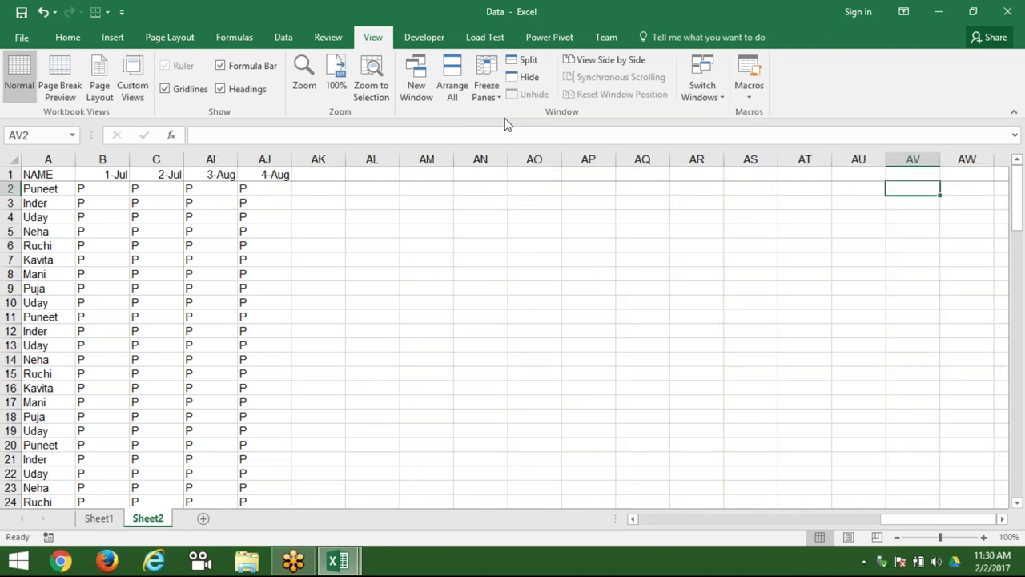
pyautogui.press('Left')
pyautogui.press('Left')
pyautogui.press('Left')
pyautogui.press('Left')
pyautogui.press('Left')
pyautogui.press('Left')
pyautogui.press('Left')
pyautogui.press('Left')
pyautogui.press('Left')
pyautogui.press('Right')
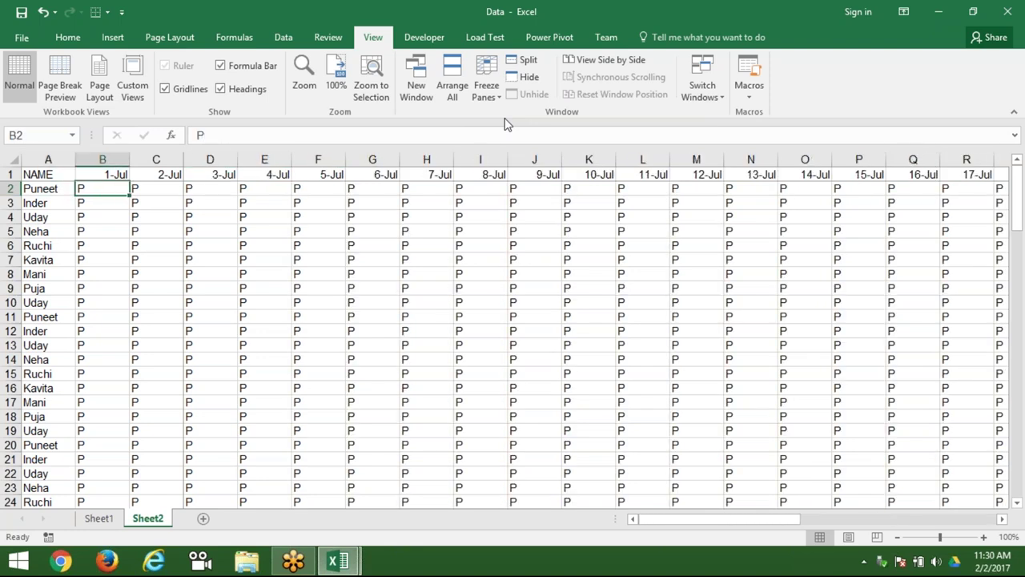
pyautogui.press('Right')
pyautogui.press('Right')
pyautogui.press('Right')
pyautogui.press('Right')
pyautogui.press('Right')
pyautogui.press('Right')
pyautogui.press('Right')
pyautogui.press('Right')
pyautogui.press('Right')
pyautogui.press('Right')
pyautogui.press('Right')
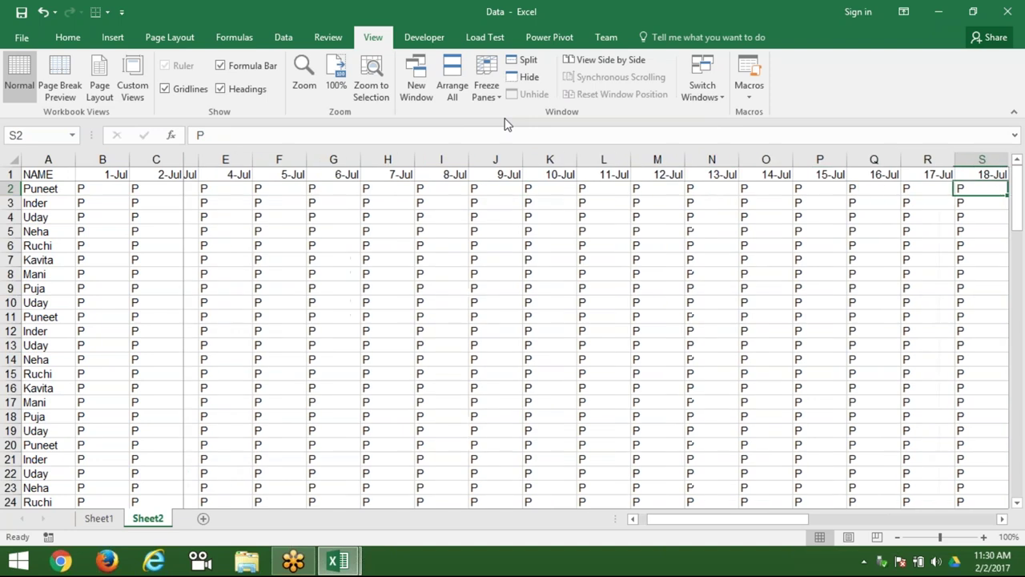
pyautogui.press('Right')
pyautogui.press('Right')
pyautogui.press('Right')
pyautogui.press('Right')
pyautogui.press('Right')
pyautogui.press('Right')
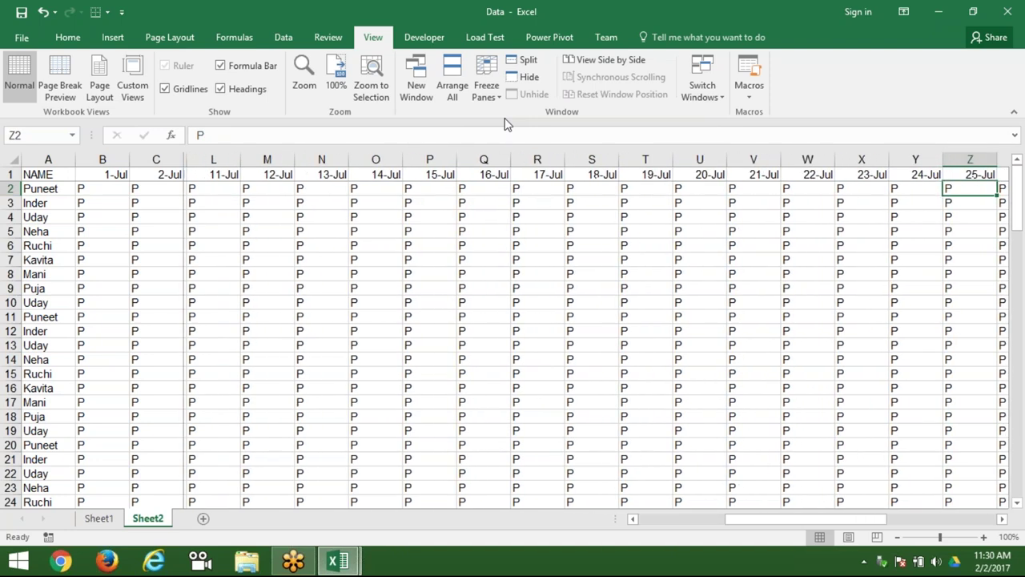
pyautogui.press('Right')
pyautogui.press('Right')
pyautogui.press('Right')
pyautogui.press('Right')
pyautogui.press('Right')
pyautogui.press('Right')
pyautogui.press('Right')
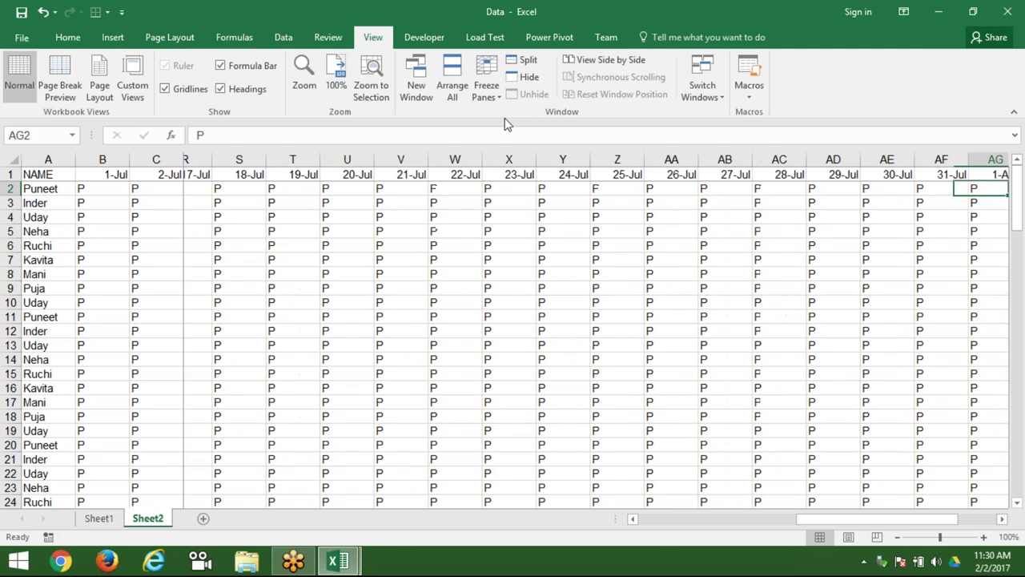
pyautogui.press('Right')
pyautogui.press('Right')
pyautogui.press('Right')
pyautogui.press('Right')
pyautogui.press('Left')
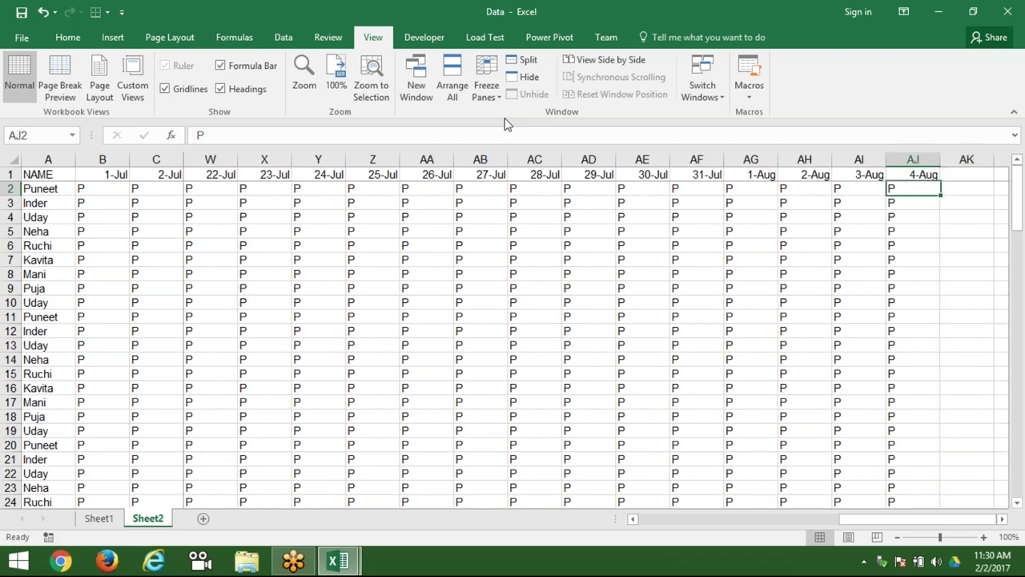
pyautogui.press('Left')
pyautogui.press('Left')
pyautogui.press('Left')
pyautogui.press('Left')
pyautogui.press('Left')
pyautogui.press('Left')
pyautogui.press('Left')
pyautogui.press('Left')
pyautogui.press('Left')
pyautogui.press('Left')
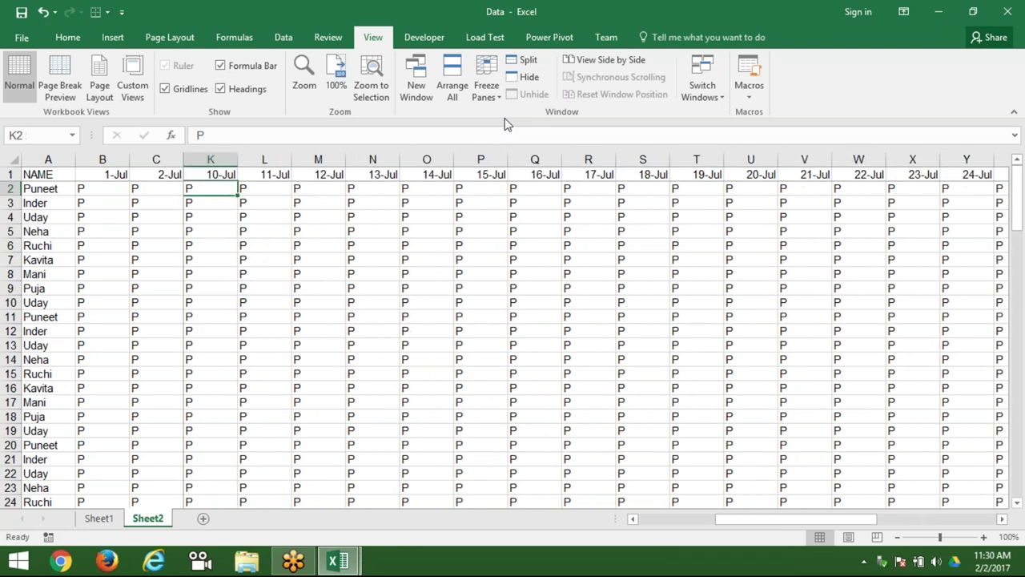
pyautogui.press('Left')
pyautogui.press('Left')
pyautogui.press('Left')
# Move down the name list and back up to D2 to check the fixed header row
pyautogui.press('Down')
pyautogui.press('Down')
pyautogui.press('Down')
pyautogui.press('Down')
pyautogui.press('Down')
pyautogui.press('Down')
pyautogui.press('Down')
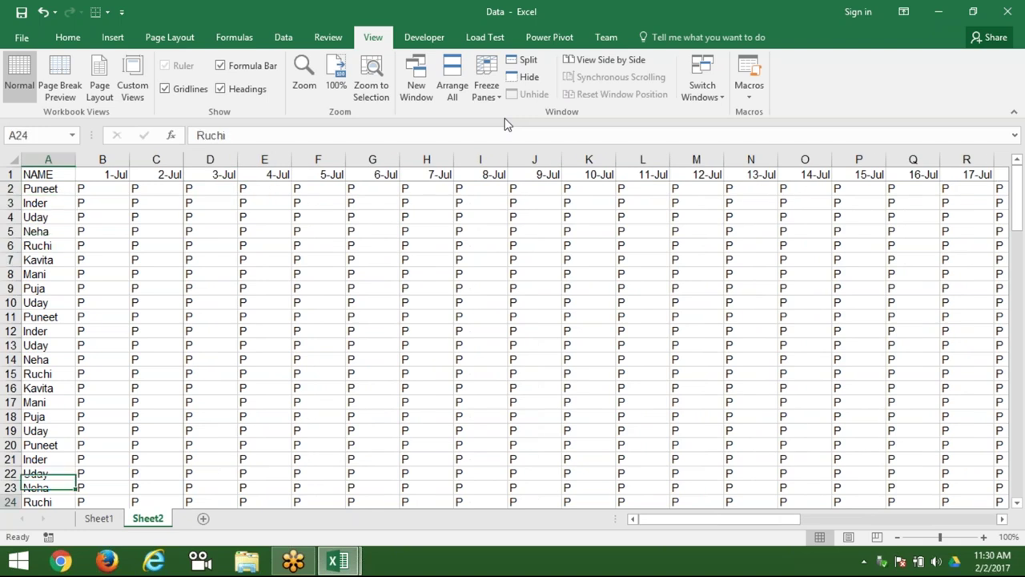
pyautogui.press('Down')
pyautogui.press('Down')
pyautogui.press('Down')
pyautogui.press('Down')
pyautogui.press('Down')
pyautogui.press('Down')
pyautogui.press('Down')
pyautogui.press('Down')
pyautogui.press('Down')
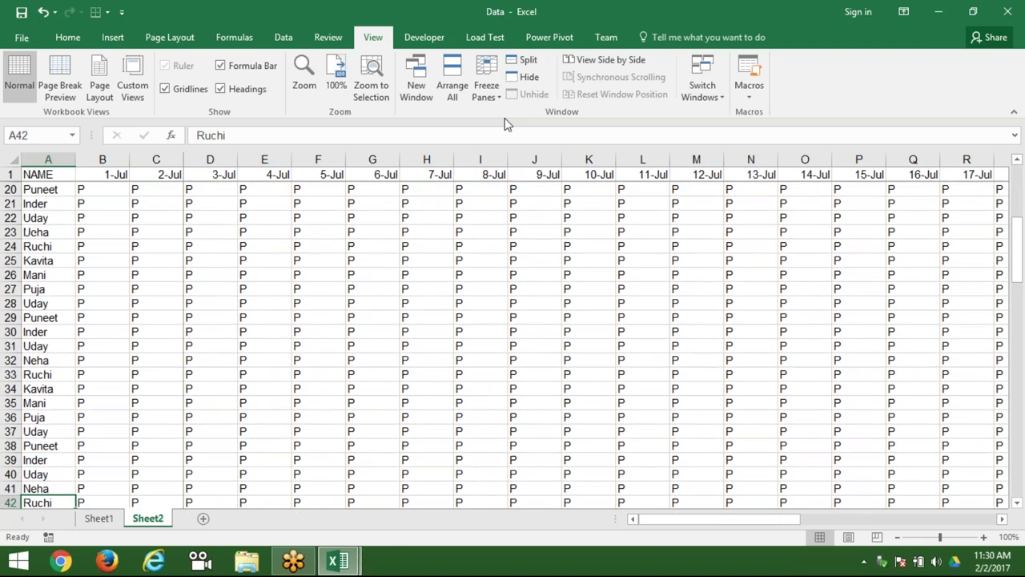
pyautogui.press('Down')
pyautogui.press('Down')
pyautogui.press('Down')
pyautogui.press('Down')
pyautogui.press('Down')
pyautogui.press('Down')
pyautogui.press('Down')
pyautogui.press('Down')
pyautogui.press('Up')
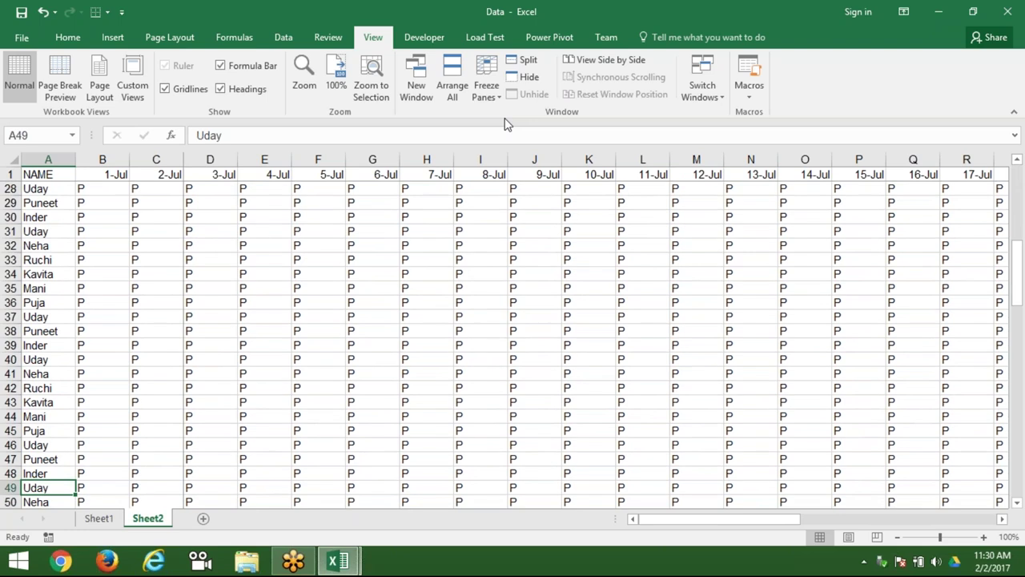
pyautogui.press('Up')
pyautogui.press('Up')
pyautogui.press('Up')
pyautogui.press('Up')
pyautogui.press('Up')
pyautogui.press('Up')
pyautogui.press('Up')
pyautogui.press('Up')
pyautogui.press('Up')
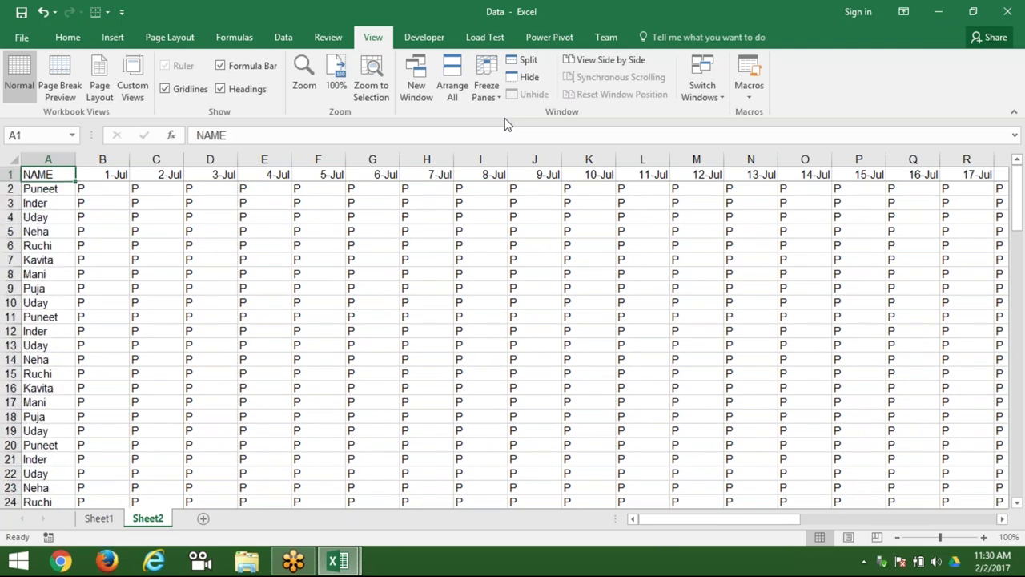
pyautogui.press('Right')
pyautogui.press('Right')
pyautogui.press('Right')
pyautogui.press('Down')
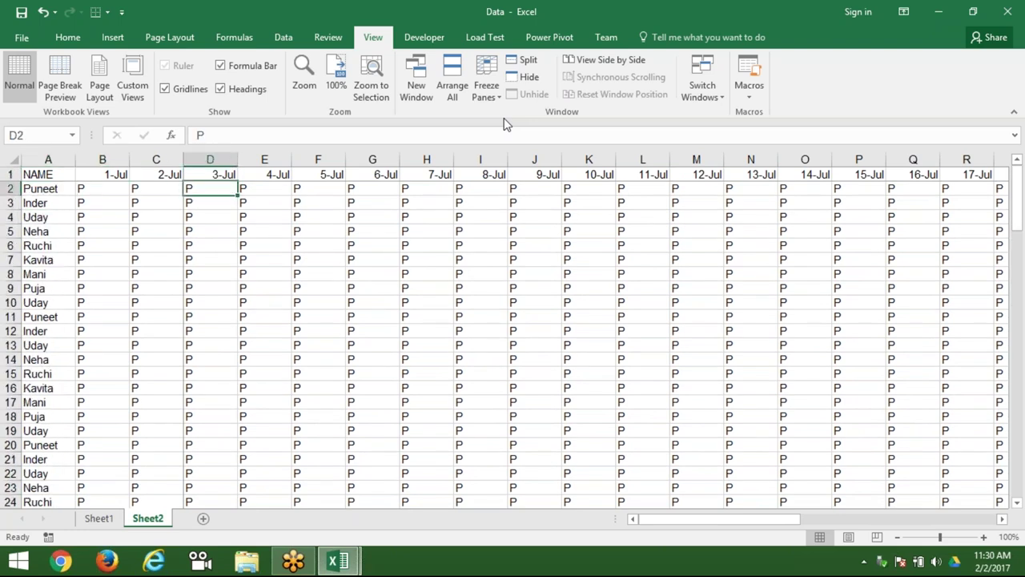
# Unfreeze all panes on Sheet2, then return to cell A1
pyautogui.click(486, 80)
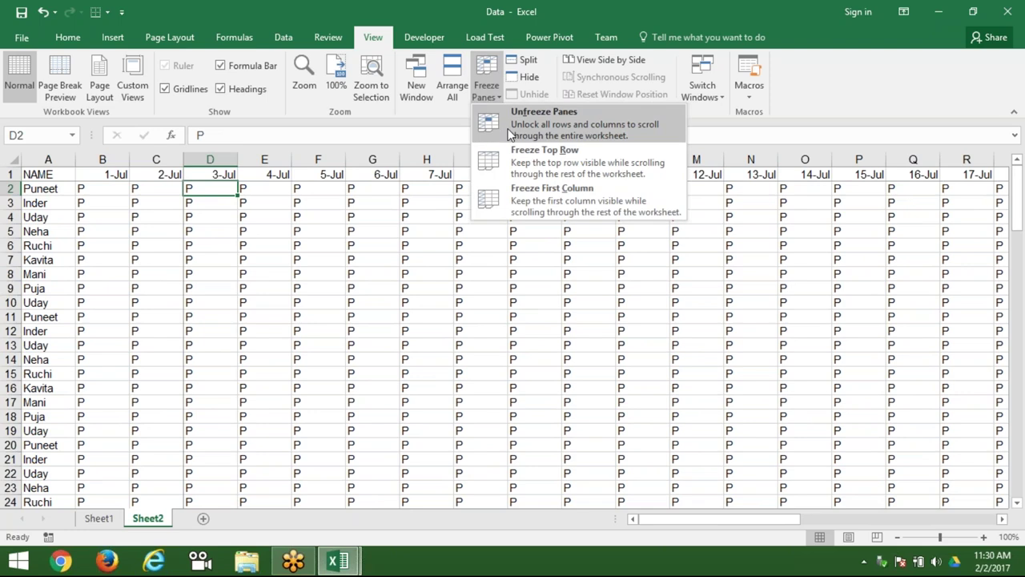
pyautogui.click(509, 132)
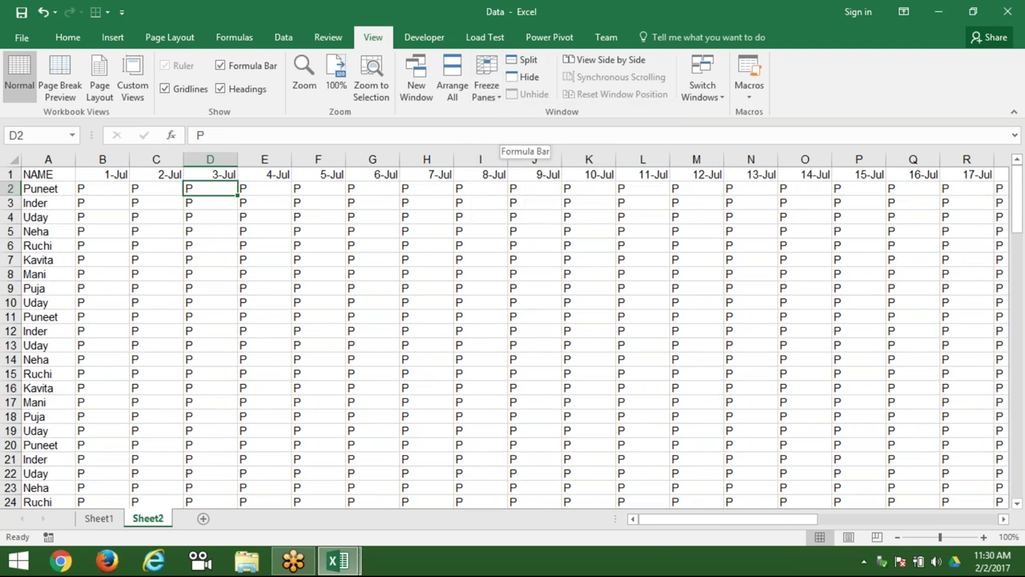
pyautogui.click(342, 243)
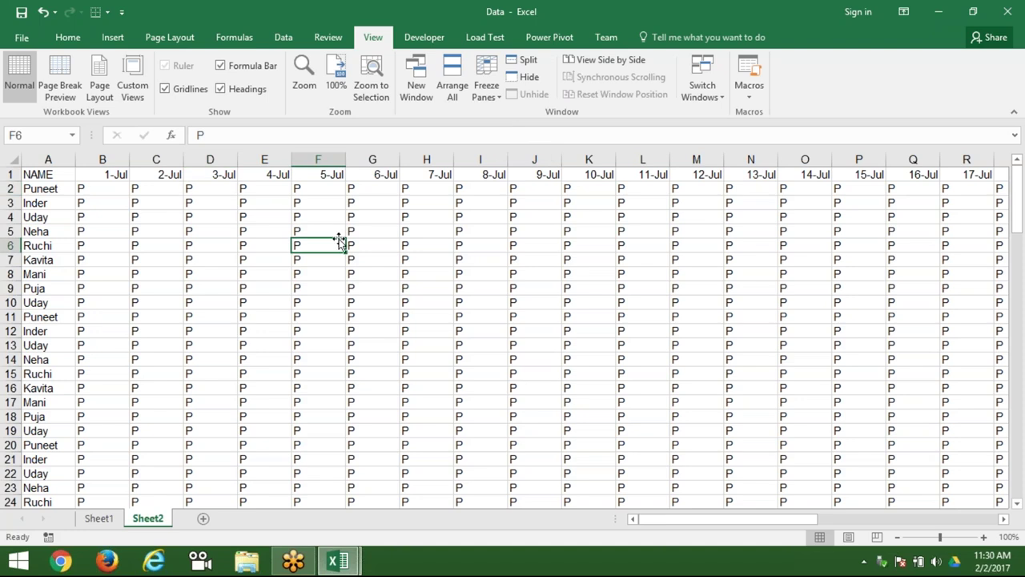
pyautogui.hotkey('ctrl', 'Home')
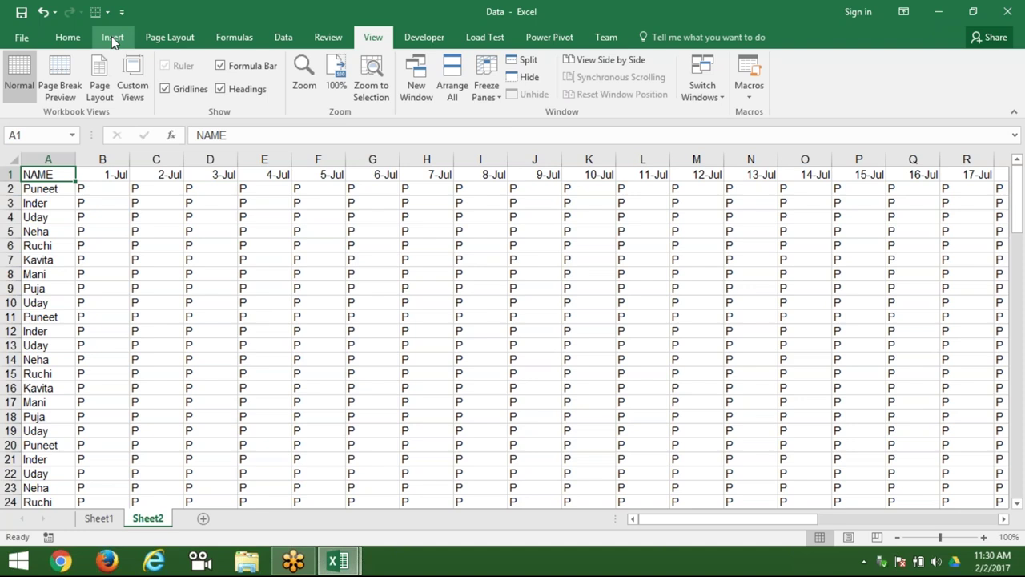
# Turn Sheet1's employee data, starting at the Full Name heading in A1, into a table with headers
pyautogui.click(111, 36)
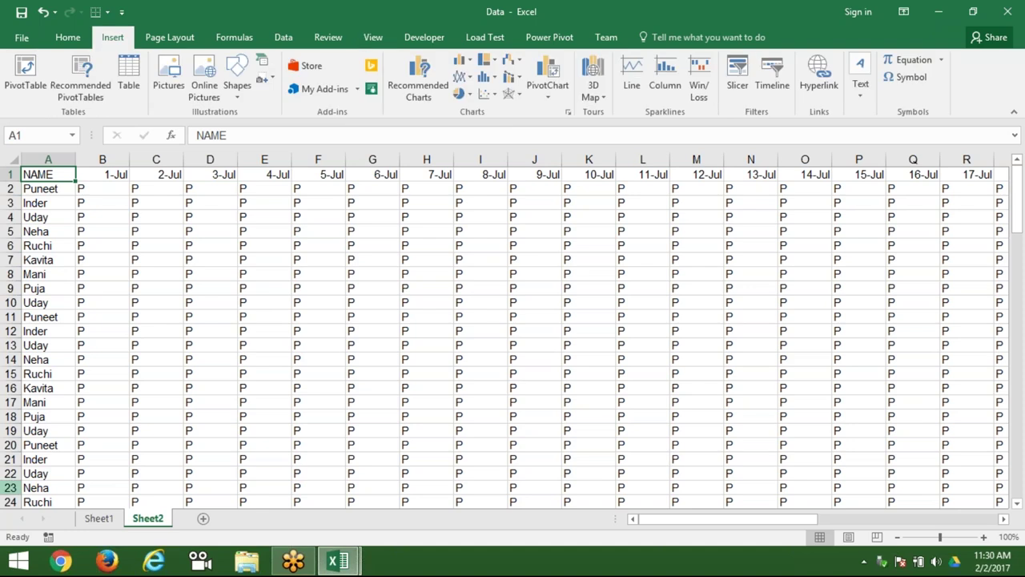
pyautogui.click(96, 522)
pyautogui.click(68, 173)
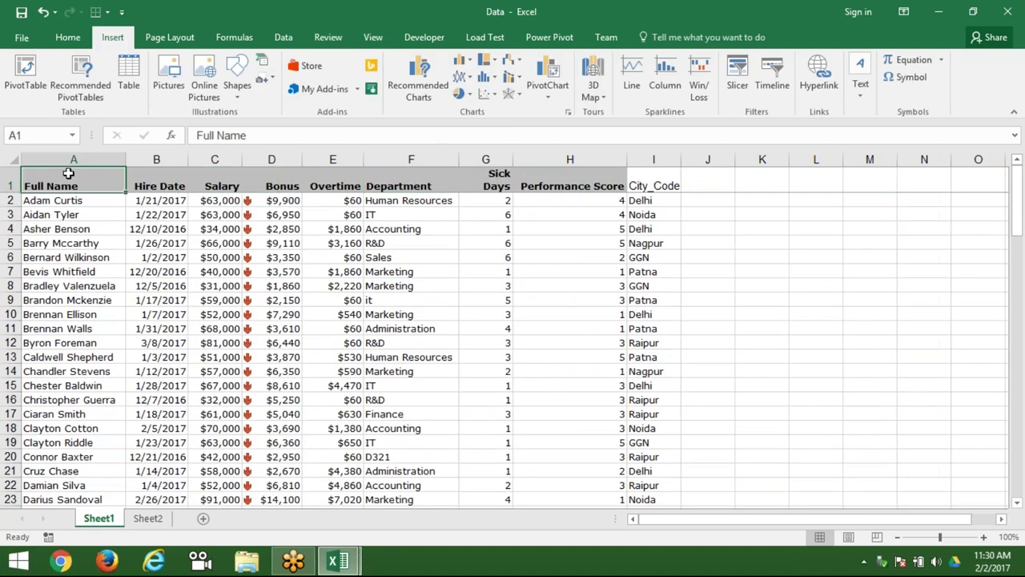
pyautogui.click(129, 87)
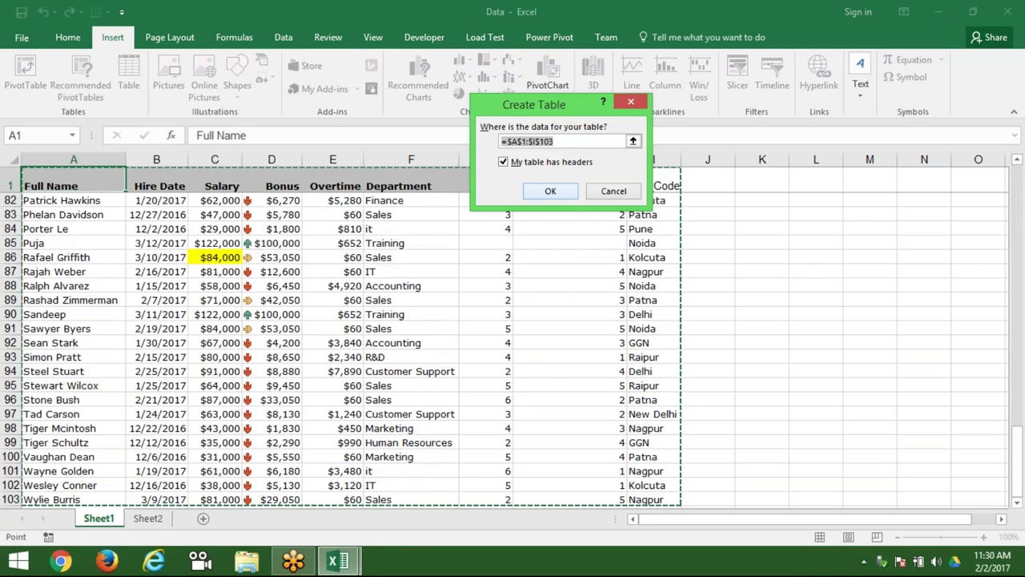
pyautogui.click(550, 192)
# Browse the Overtime column with the arrow keys, then switch to Sheet2
pyautogui.click(344, 283)
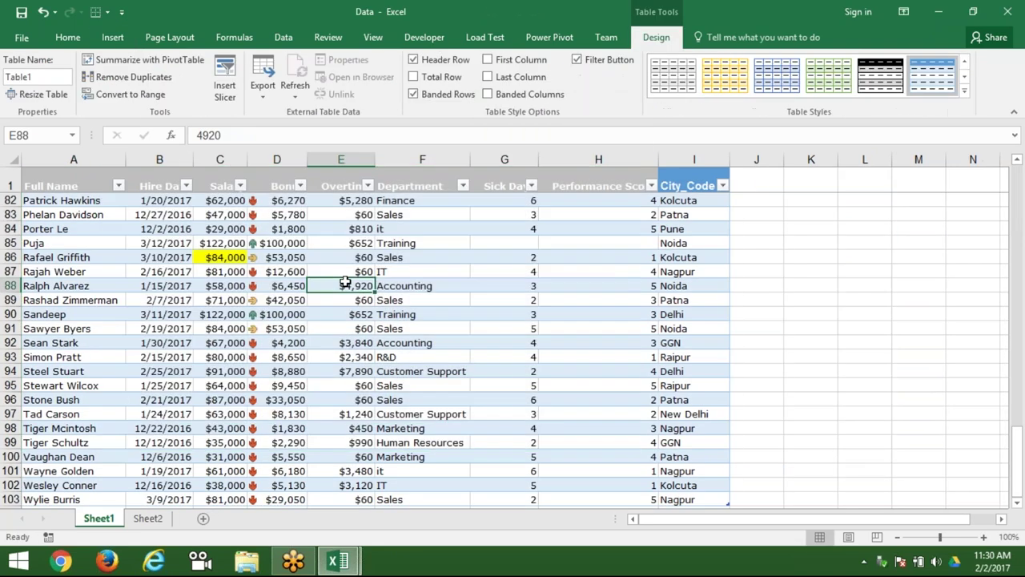
pyautogui.press('Down')
pyautogui.press('Down')
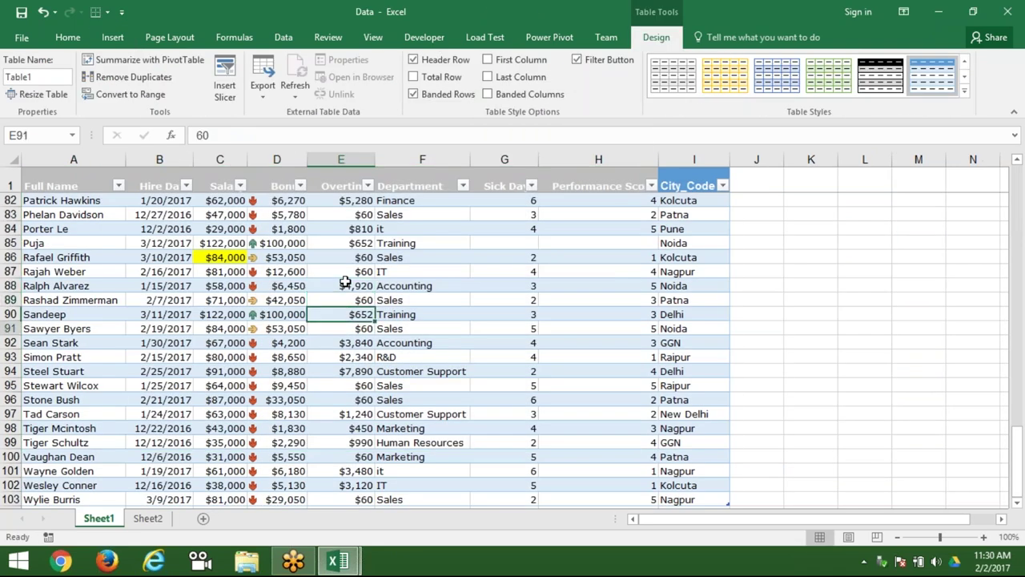
pyautogui.press('Down')
pyautogui.press('Down')
pyautogui.press('Down')
pyautogui.press('Down')
pyautogui.press('Down')
pyautogui.press('Down')
pyautogui.press('Down')
pyautogui.press('Down')
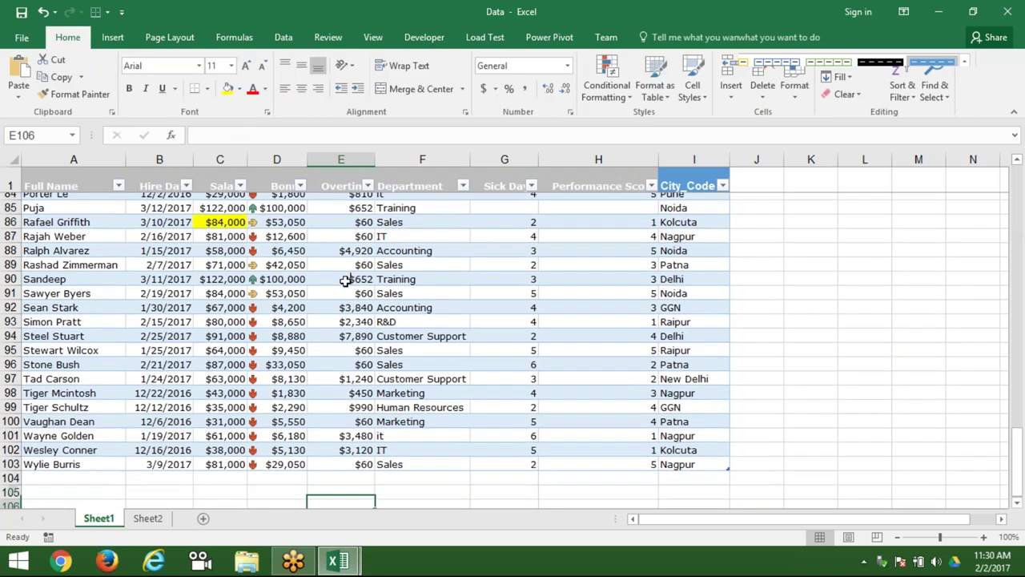
pyautogui.press('Down')
pyautogui.press('Down')
pyautogui.press('Up')
pyautogui.press('Up')
pyautogui.press('Up')
pyautogui.press('Up')
pyautogui.press('Up')
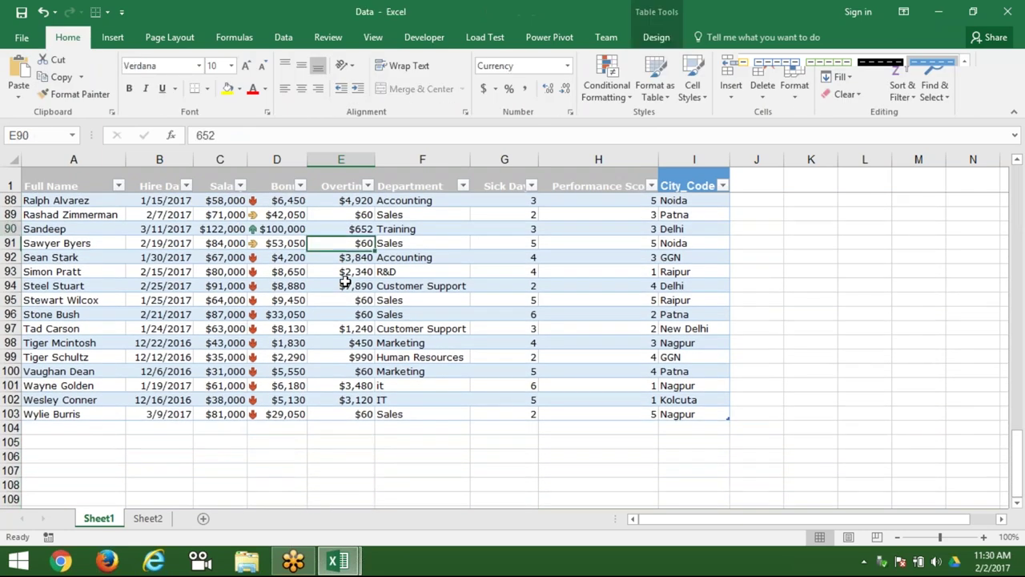
pyautogui.press('Up')
pyautogui.press('Up')
pyautogui.press('Up')
pyautogui.press('Up')
pyautogui.press('Up')
pyautogui.press('Up')
pyautogui.press('Up')
pyautogui.press('Up')
pyautogui.press('Up')
pyautogui.press('Up')
pyautogui.press('Up')
pyautogui.press('Up')
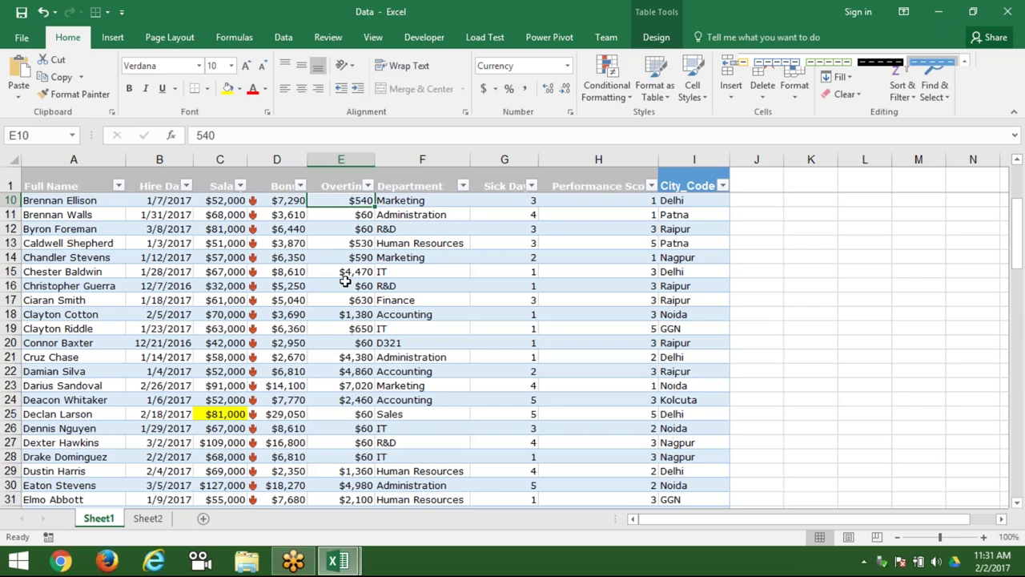
pyautogui.press('Up')
pyautogui.press('Up')
pyautogui.press('Up')
pyautogui.press('Down')
pyautogui.press('Down')
pyautogui.press('Down')
pyautogui.press('Down')
pyautogui.press('Down')
pyautogui.press('Down')
pyautogui.press('Down')
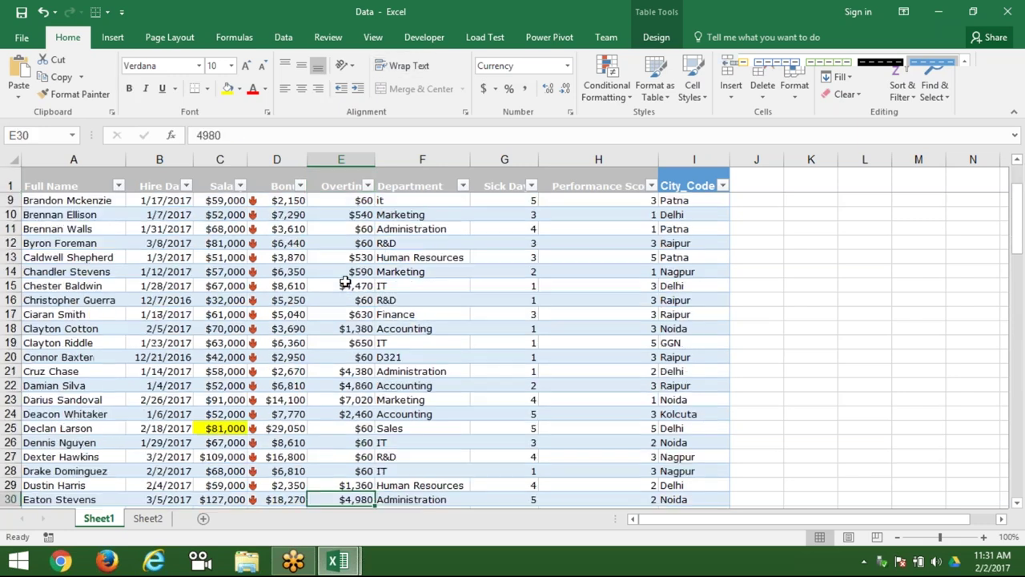
pyautogui.press('Down')
pyautogui.press('Down')
pyautogui.press('Down')
pyautogui.press('Down')
pyautogui.press('Down')
pyautogui.press('Down')
pyautogui.press('Down')
pyautogui.press('Down')
pyautogui.press('Down')
pyautogui.press('Right')
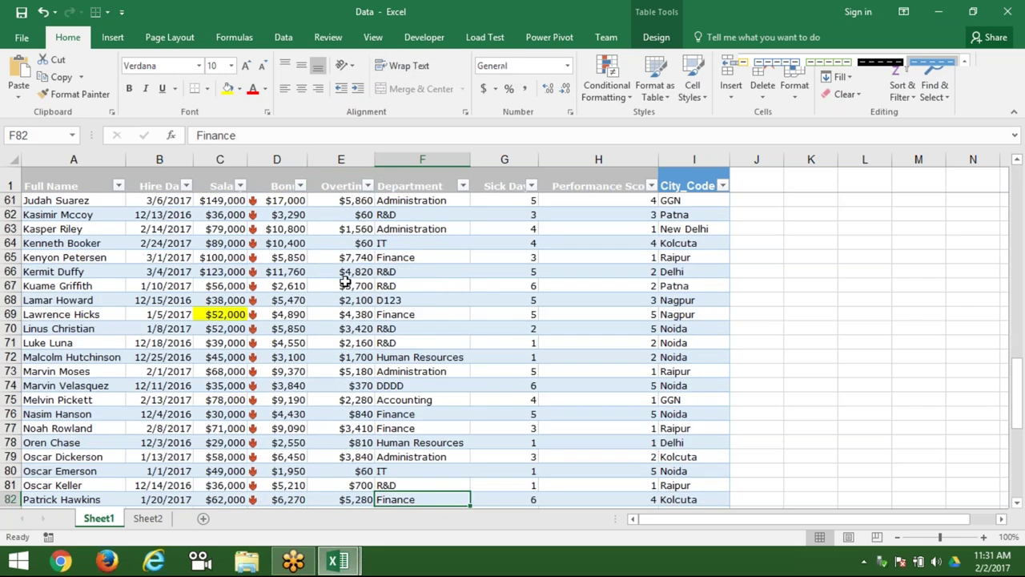
pyautogui.press('Right')
pyautogui.press('Right')
pyautogui.press('Right')
pyautogui.press('Right')
pyautogui.press('Right')
pyautogui.press('Right')
pyautogui.press('Left')
pyautogui.press('Left')
pyautogui.press('Left')
pyautogui.press('Left')
pyautogui.press('Left')
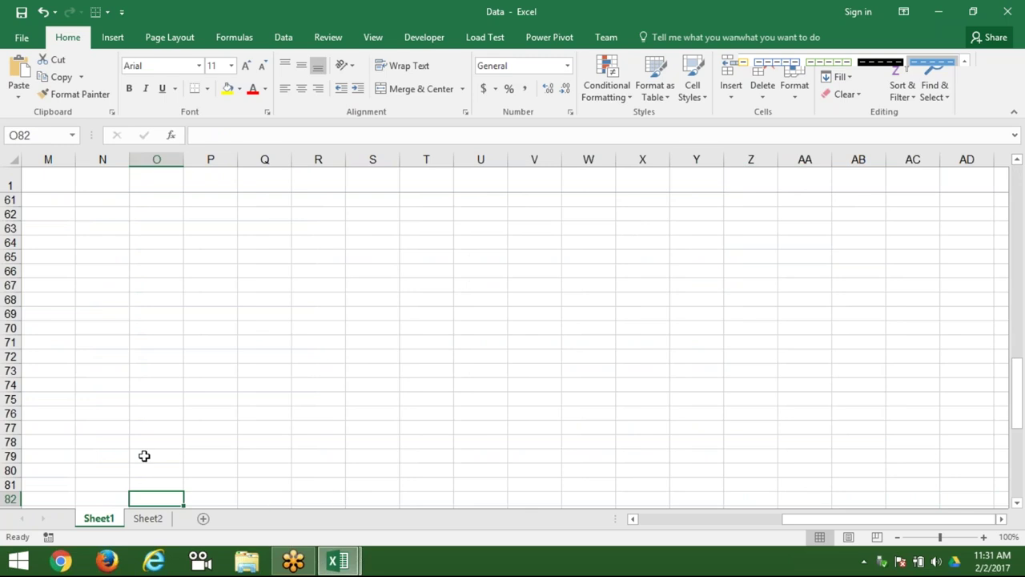
pyautogui.click(149, 519)
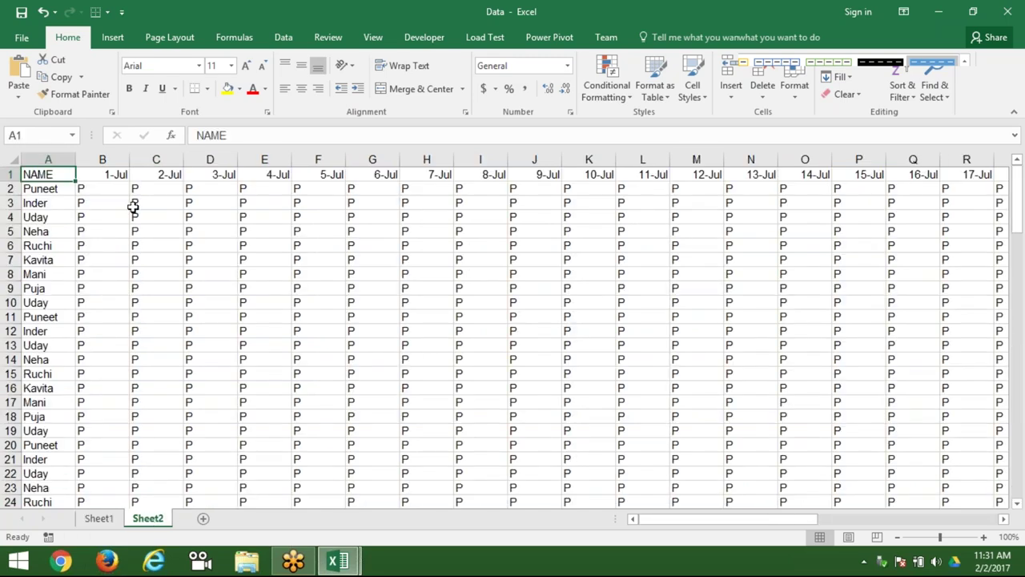
# Convert Sheet2's attendance range $A$1:$AJ$116 into a table with headers, Table2
pyautogui.click(113, 37)
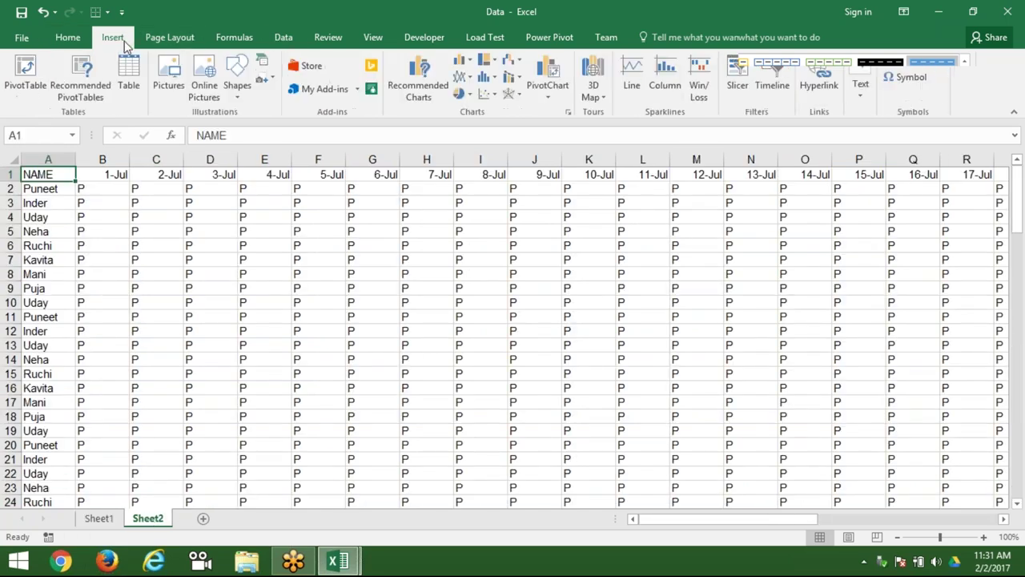
pyautogui.click(119, 97)
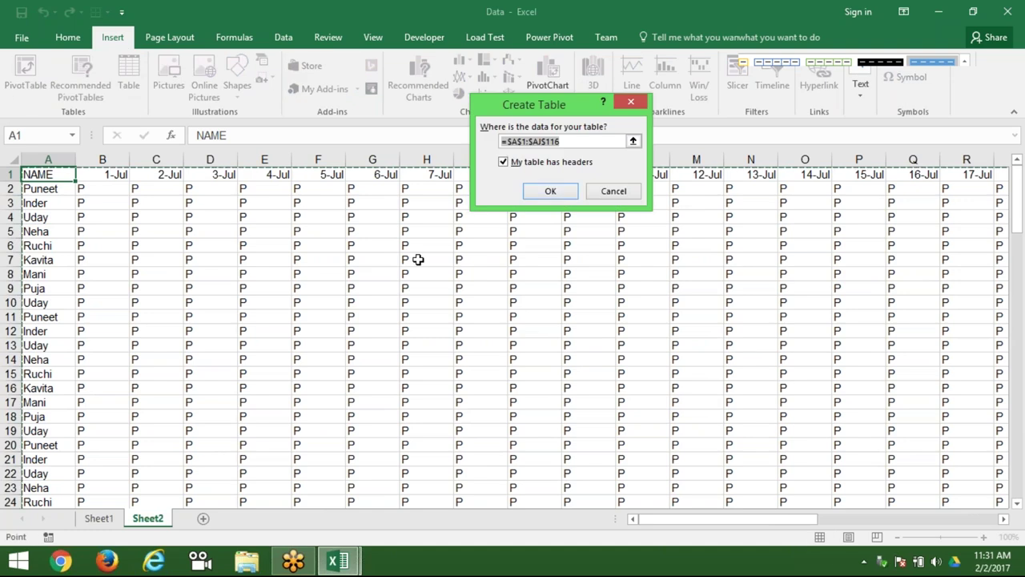
pyautogui.click(550, 193)
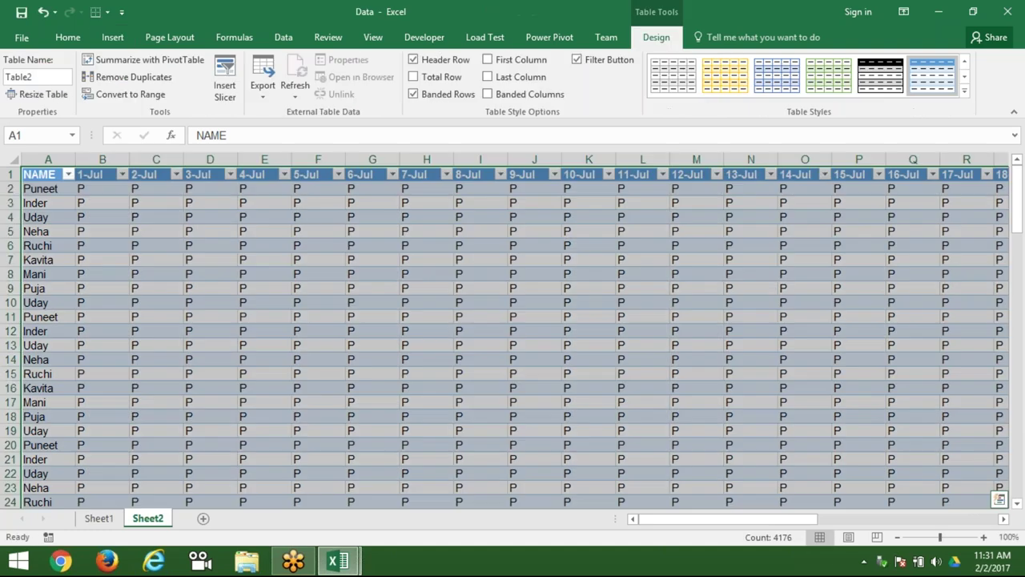
pyautogui.press('Right')
pyautogui.press('Right')
pyautogui.press('Right')
pyautogui.press('Right')
pyautogui.press('Right')
pyautogui.press('Right')
pyautogui.press('Right')
pyautogui.press('Right')
pyautogui.press('Right')
pyautogui.press('Right')
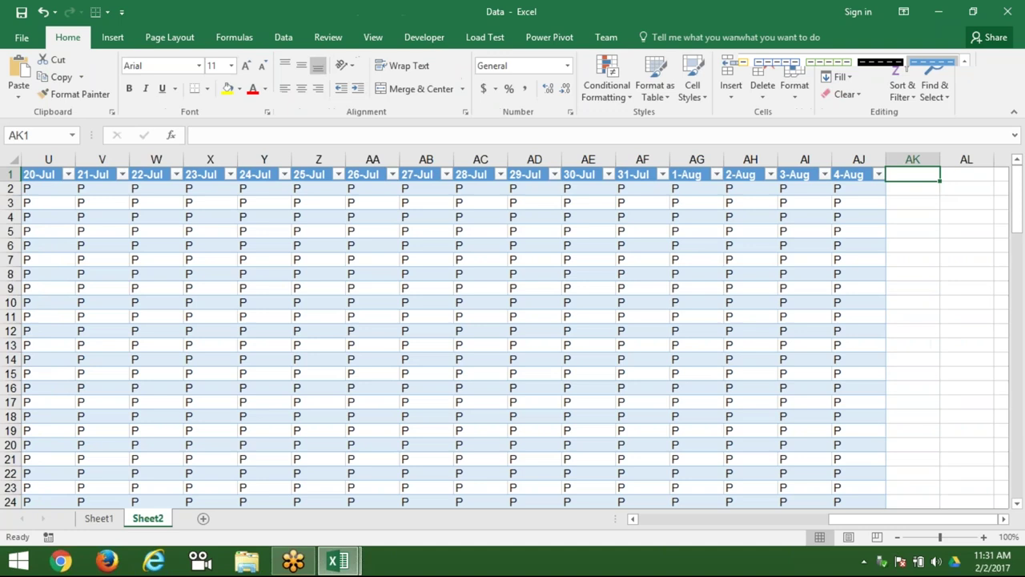
pyautogui.press('Left')
pyautogui.press('Left')
pyautogui.press('Left')
pyautogui.press('Left')
pyautogui.press('Left')
pyautogui.press('Left')
pyautogui.press('Left')
pyautogui.press('Left')
pyautogui.press('Left')
pyautogui.press('Down')
pyautogui.press('Down')
pyautogui.press('Down')
pyautogui.press('Down')
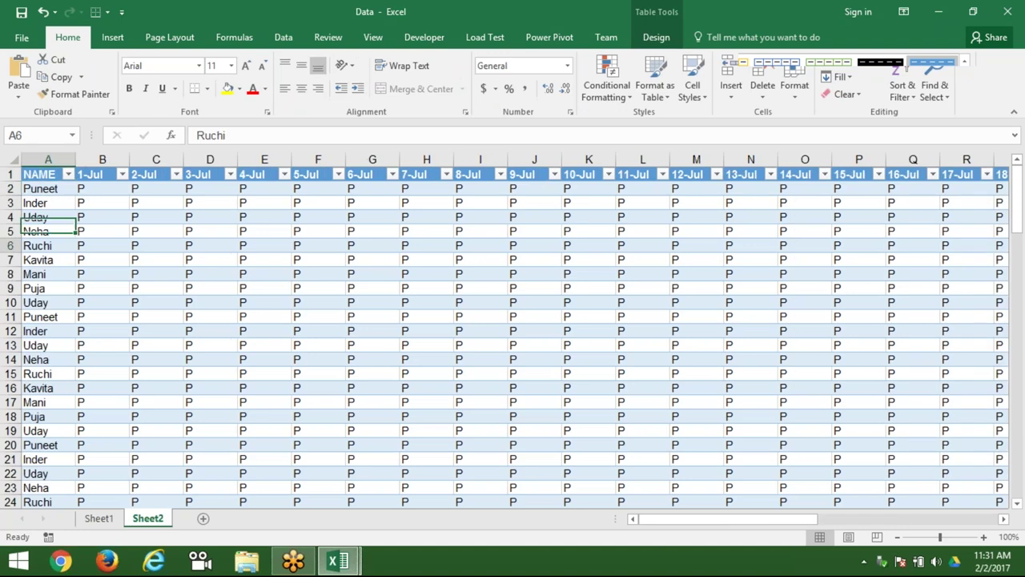
pyautogui.press('Down')
pyautogui.press('Down')
pyautogui.press('Down')
pyautogui.press('Down')
pyautogui.press('Down')
pyautogui.press('Down')
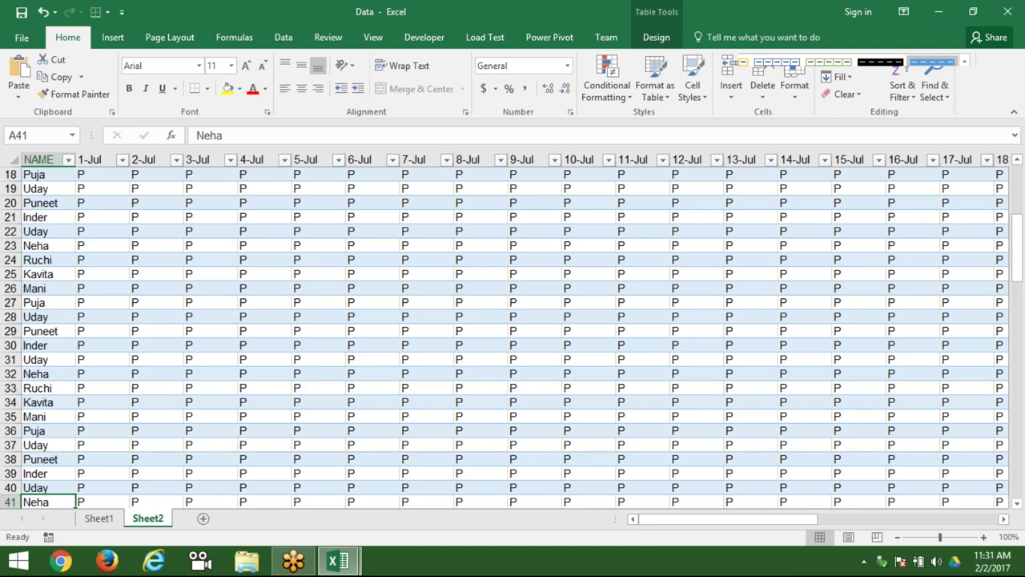
pyautogui.press('Up')
pyautogui.press('Up')
pyautogui.press('Up')
pyautogui.press('Up')
pyautogui.press('Up')
pyautogui.press('Up')
pyautogui.press('Up')
pyautogui.press('Up')
pyautogui.press('Up')
pyautogui.press('Up')
pyautogui.press('Up')
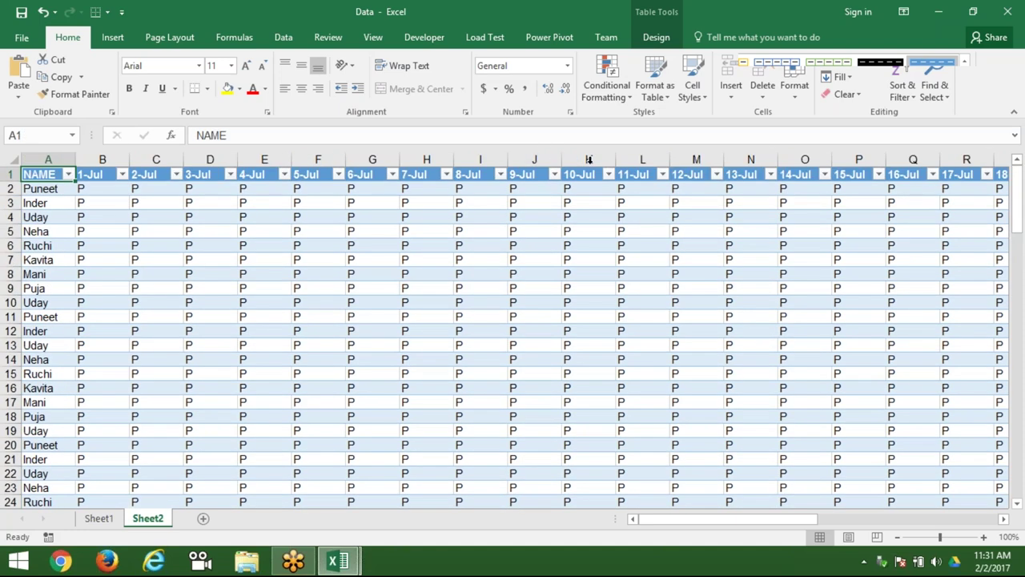
pyautogui.press('Down')
pyautogui.press('Down')
pyautogui.press('Down')
pyautogui.press('Down')
pyautogui.press('Down')
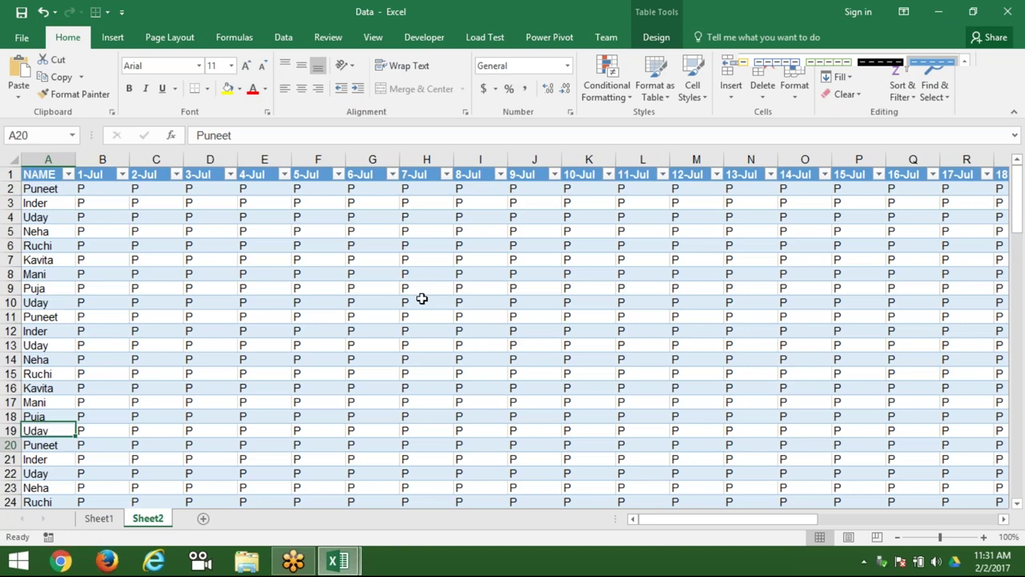
pyautogui.press('Down')
pyautogui.press('Down')
pyautogui.press('Down')
pyautogui.press('Down')
pyautogui.press('Down')
pyautogui.press('Down')
pyautogui.press('Down')
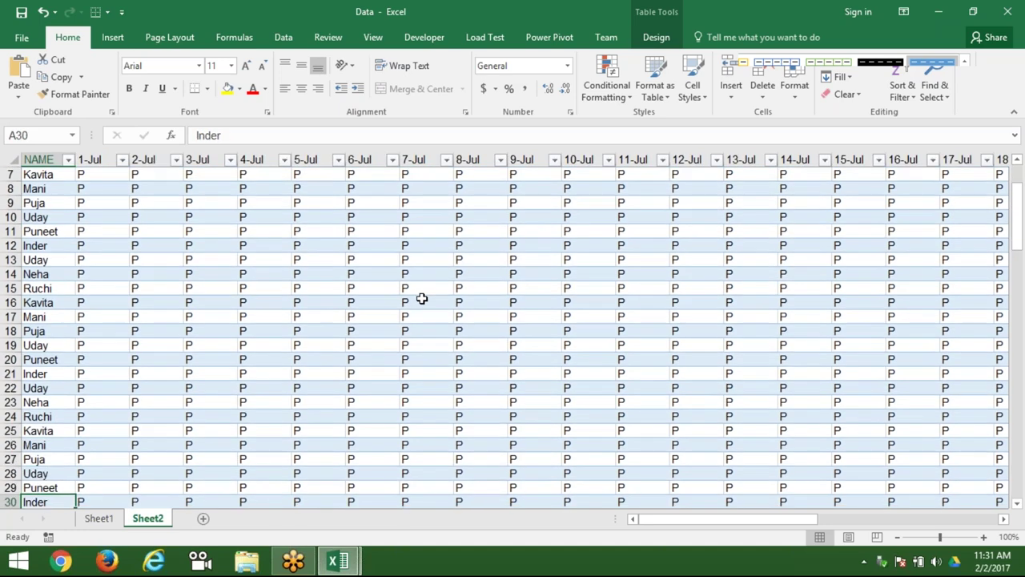
pyautogui.press('Down')
pyautogui.press('Down')
pyautogui.press('Down')
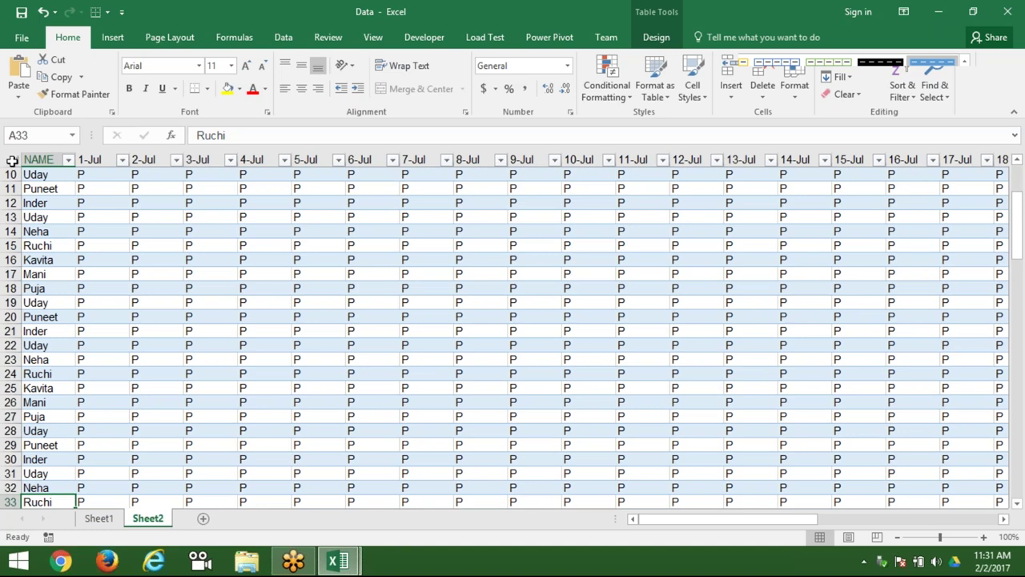
pyautogui.press('Up')
pyautogui.press('Up')
pyautogui.press('Up')
pyautogui.press('Up')
pyautogui.press('Up')
pyautogui.press('Up')
pyautogui.press('Up')
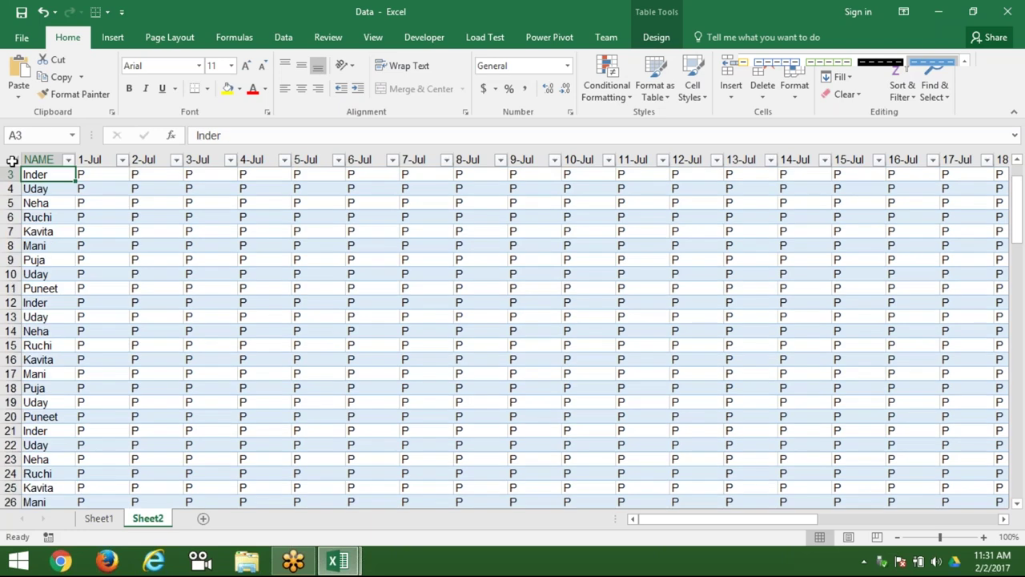
pyautogui.press('Up')
pyautogui.press('Up')
pyautogui.press('Down')
pyautogui.press('Down')
pyautogui.press('Down')
pyautogui.press('Down')
pyautogui.press('Down')
pyautogui.press('Down')
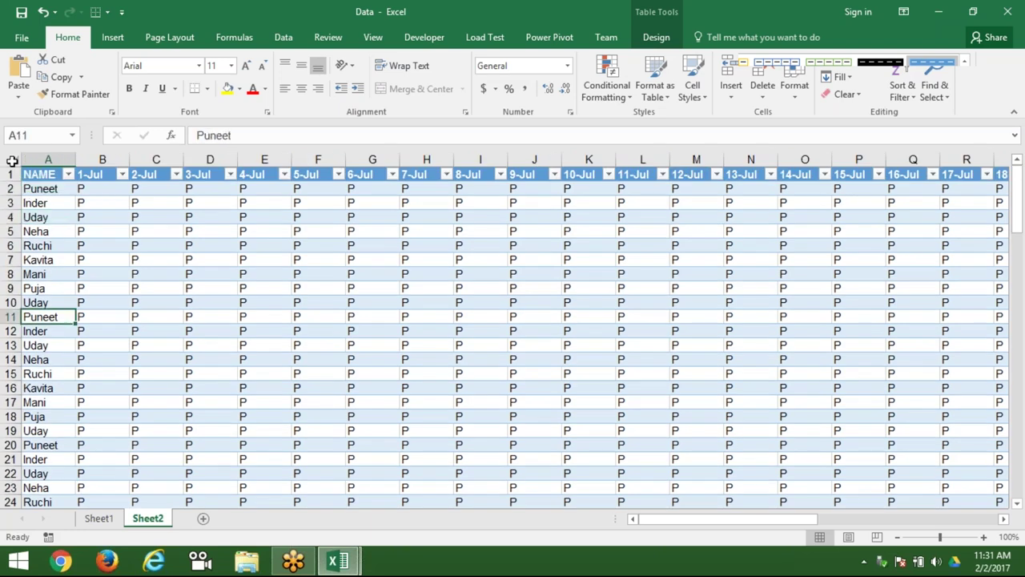
pyautogui.press('Down')
pyautogui.press('Down')
pyautogui.press('Down')
pyautogui.press('Down')
pyautogui.press('Down')
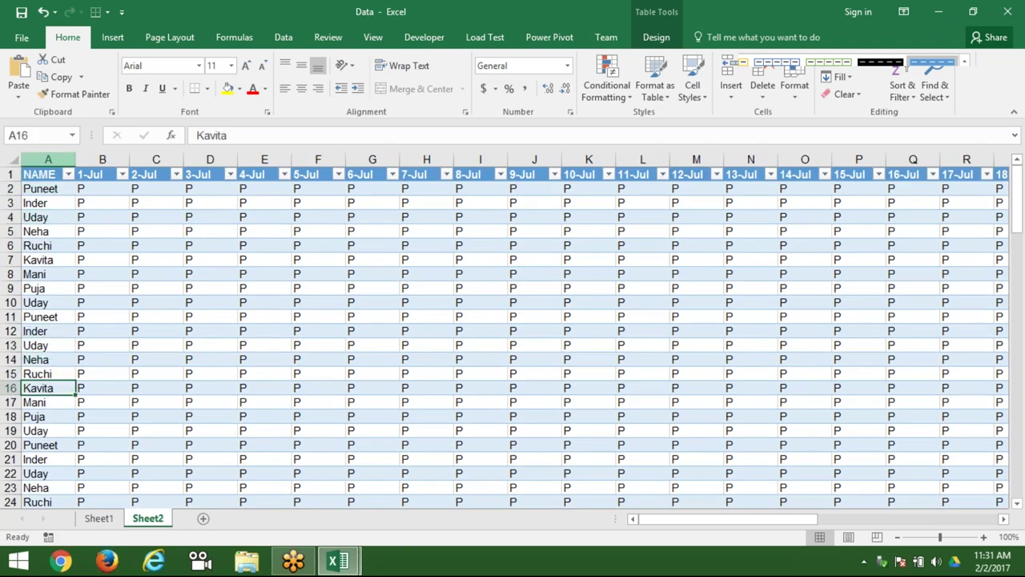
pyautogui.press('Down')
pyautogui.press('Down')
pyautogui.press('Down')
pyautogui.press('Down')
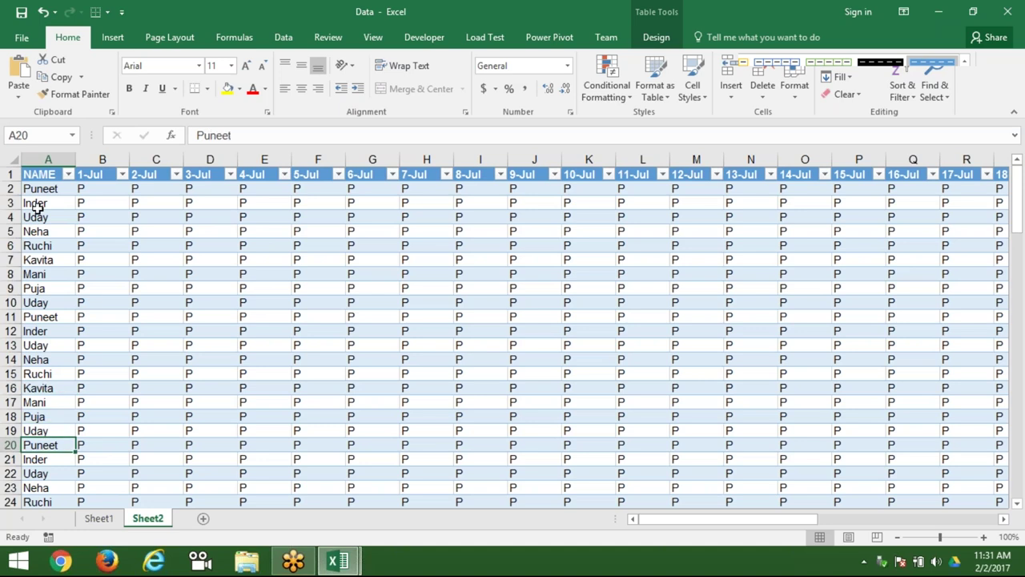
pyautogui.press('Down')
pyautogui.press('Down')
pyautogui.press('Down')
pyautogui.press('Down')
pyautogui.press('Down')
pyautogui.press('Down')
pyautogui.press('Down')
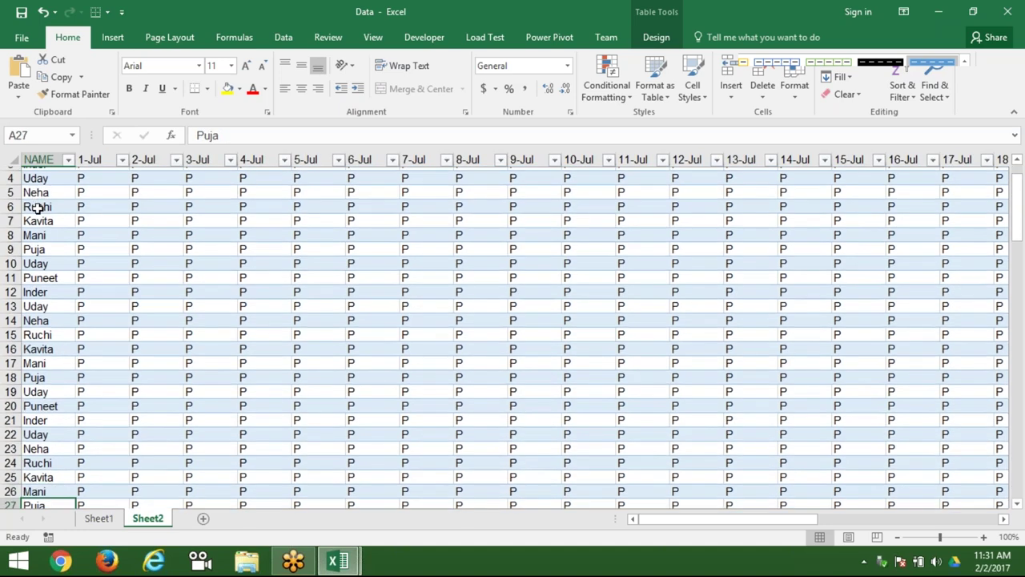
pyautogui.press('Down')
pyautogui.press('Down')
pyautogui.press('Down')
pyautogui.press('Down')
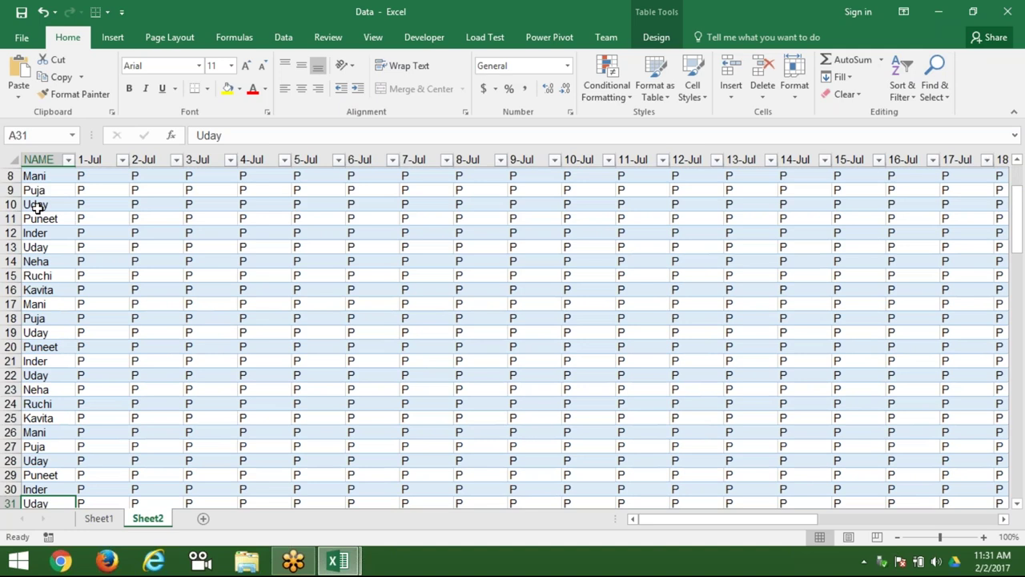
pyautogui.press('Down')
pyautogui.press('Down')
pyautogui.press('Down')
pyautogui.press('Down')
pyautogui.press('Down')
pyautogui.press('Down')
pyautogui.press('Down')
pyautogui.press('Down')
pyautogui.press('Up')
pyautogui.press('Up')
pyautogui.press('Up')
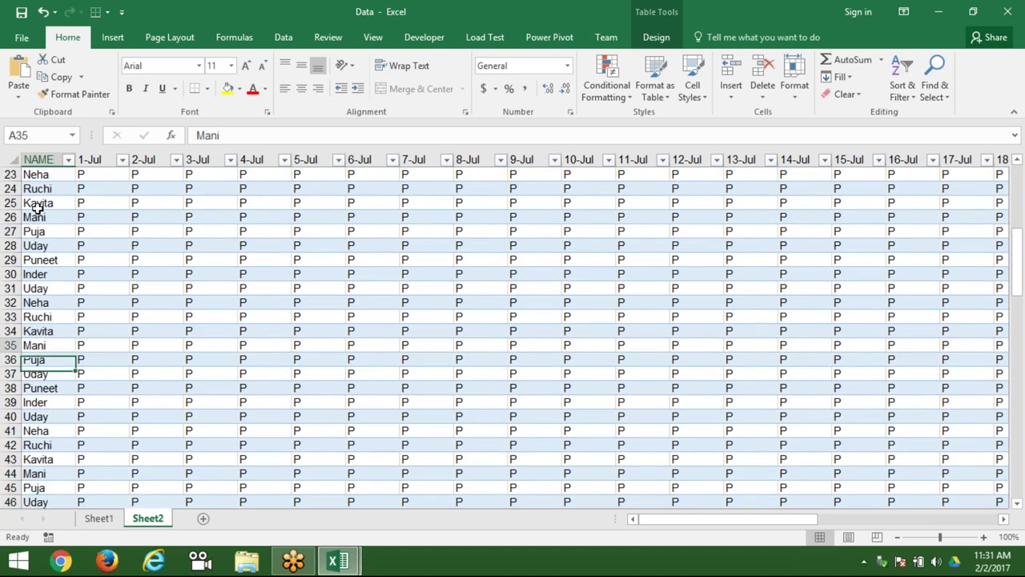
pyautogui.press('Up')
pyautogui.press('Up')
pyautogui.press('Up')
pyautogui.press('Up')
pyautogui.press('Up')
pyautogui.press('Up')
pyautogui.press('Down')
pyautogui.press('Right')
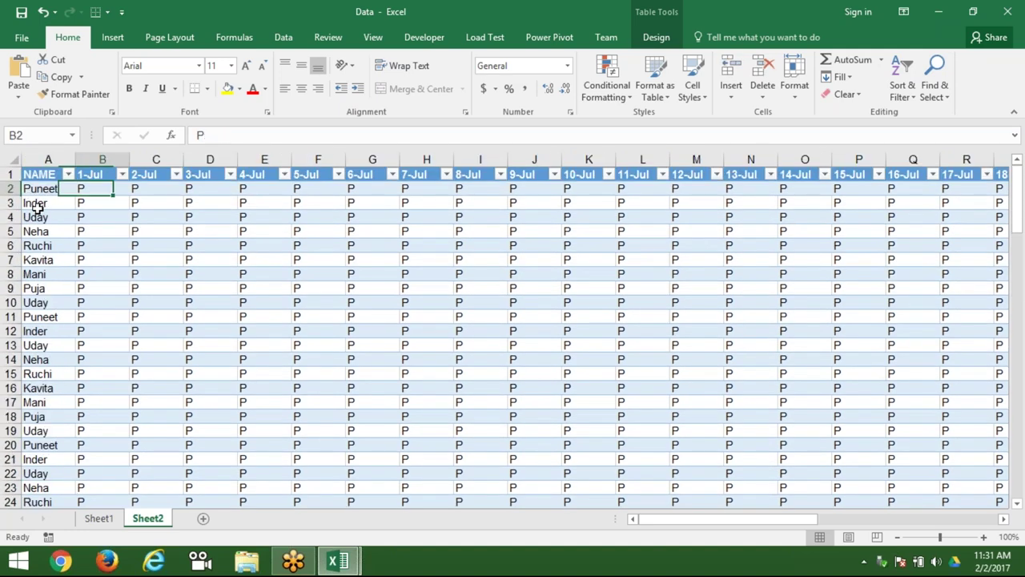
pyautogui.press('Right')
pyautogui.press('Right')
pyautogui.press('Right')
pyautogui.press('Right')
pyautogui.press('Right')
pyautogui.press('Right')
pyautogui.press('Right')
pyautogui.press('Right')
pyautogui.press('Right')
pyautogui.press('Right')
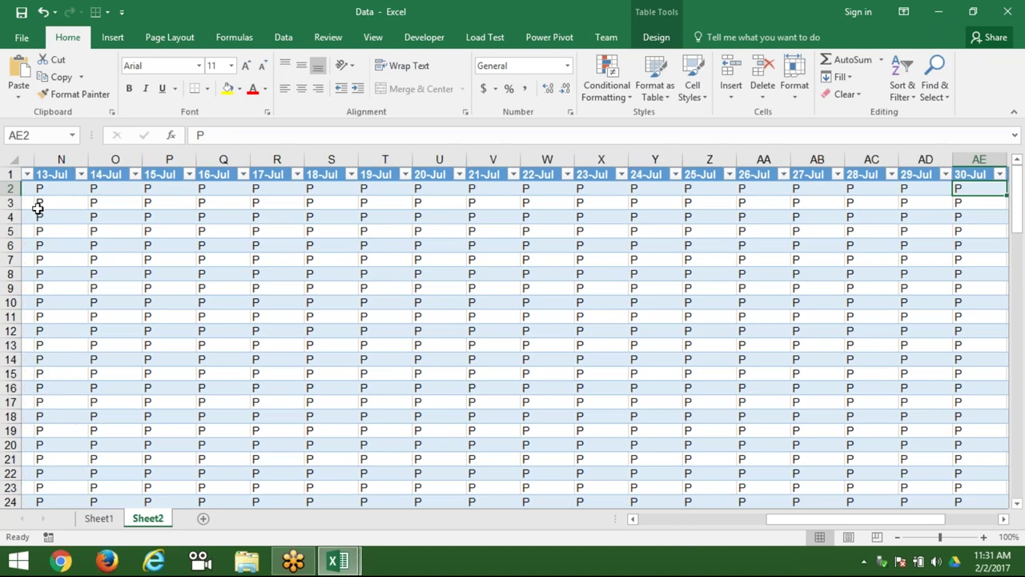
pyautogui.press('Left')
pyautogui.press('Left')
pyautogui.press('Left')
pyautogui.press('Left')
pyautogui.press('Left')
pyautogui.press('Left')
pyautogui.press('Left')
pyautogui.press('Left')
pyautogui.press('Right')
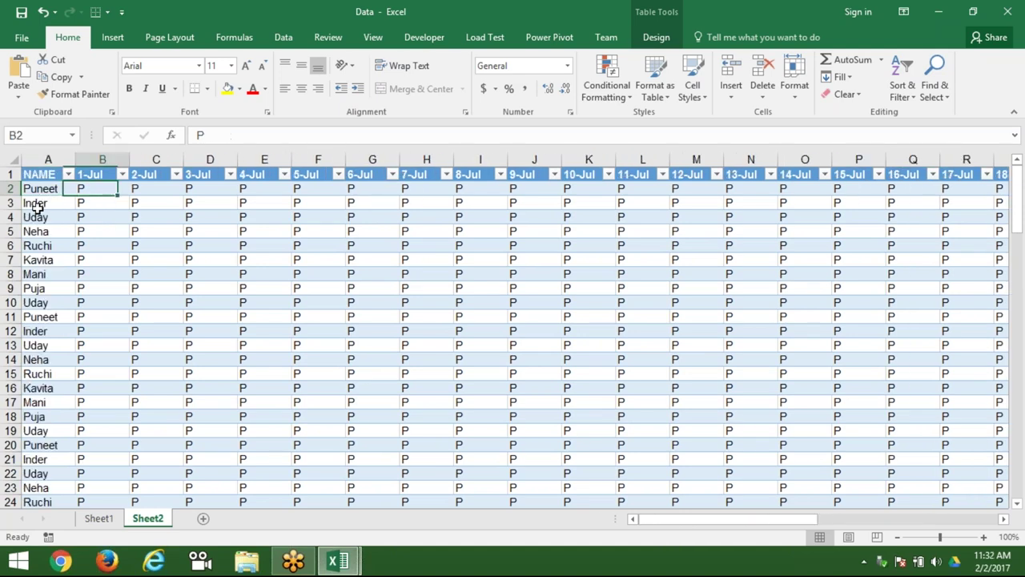
# Bold the table's first-column names and browse row 2's attendance marks to C2
pyautogui.click(649, 38)
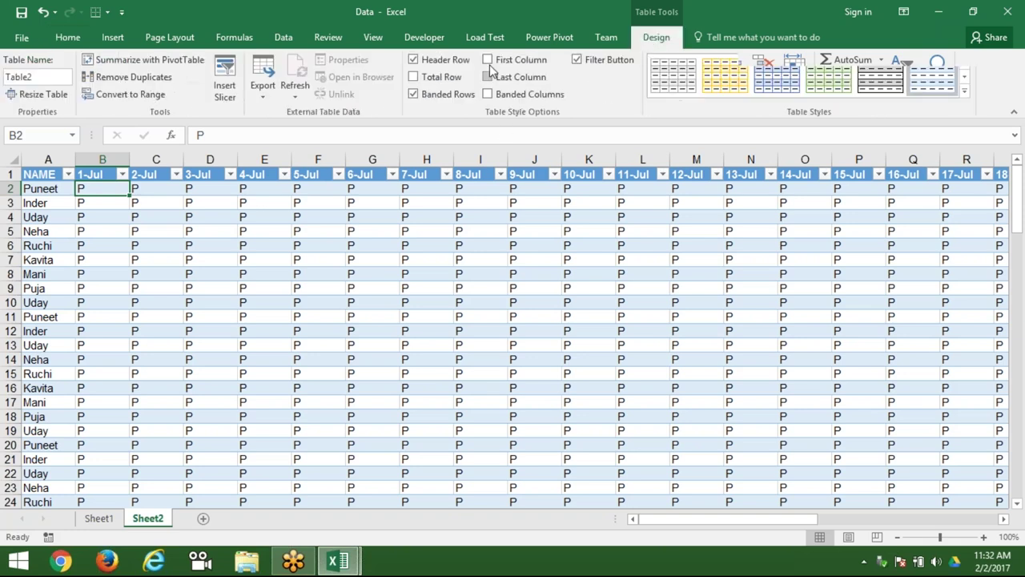
pyautogui.click(537, 68)
pyautogui.press('Right')
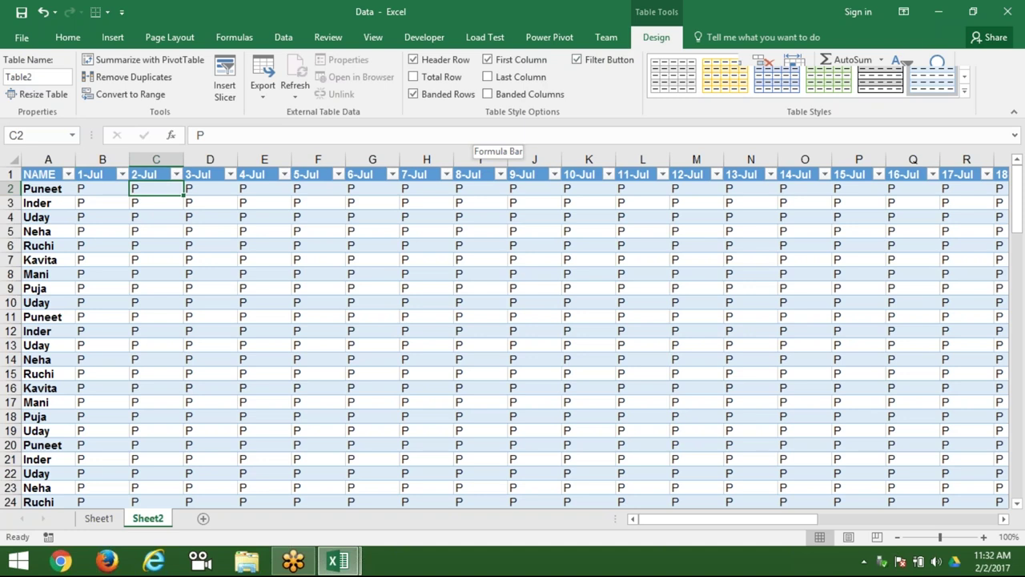
pyautogui.press('Right')
pyautogui.press('Right')
pyautogui.press('Right')
pyautogui.press('Right')
pyautogui.press('Right')
pyautogui.press('Right')
pyautogui.press('Right')
pyautogui.press('Right')
pyautogui.press('Right')
pyautogui.press('Left')
pyautogui.press('Left')
pyautogui.press('Left')
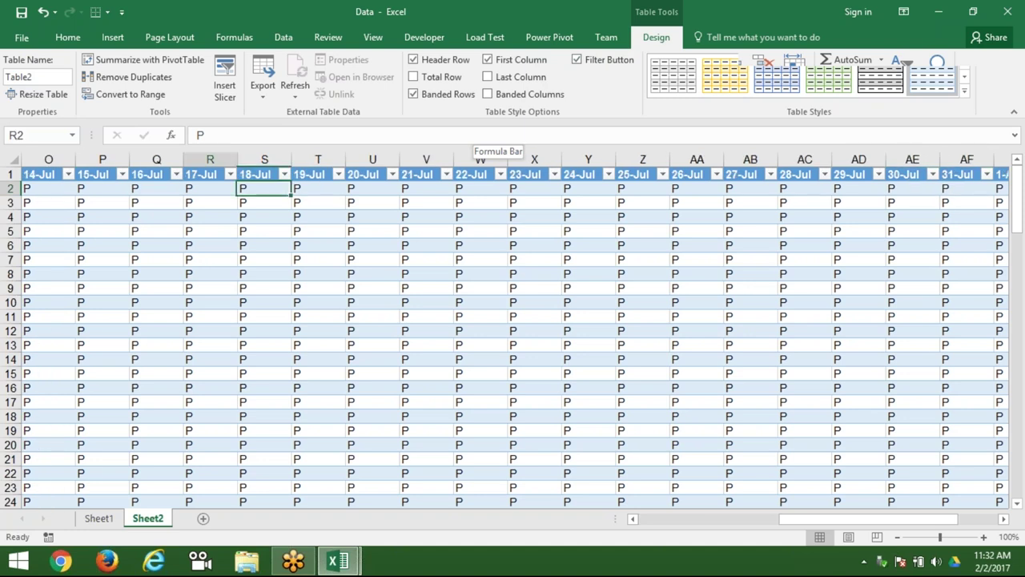
pyautogui.press('Left')
pyautogui.press('Left')
pyautogui.press('Left')
pyautogui.press('Right')
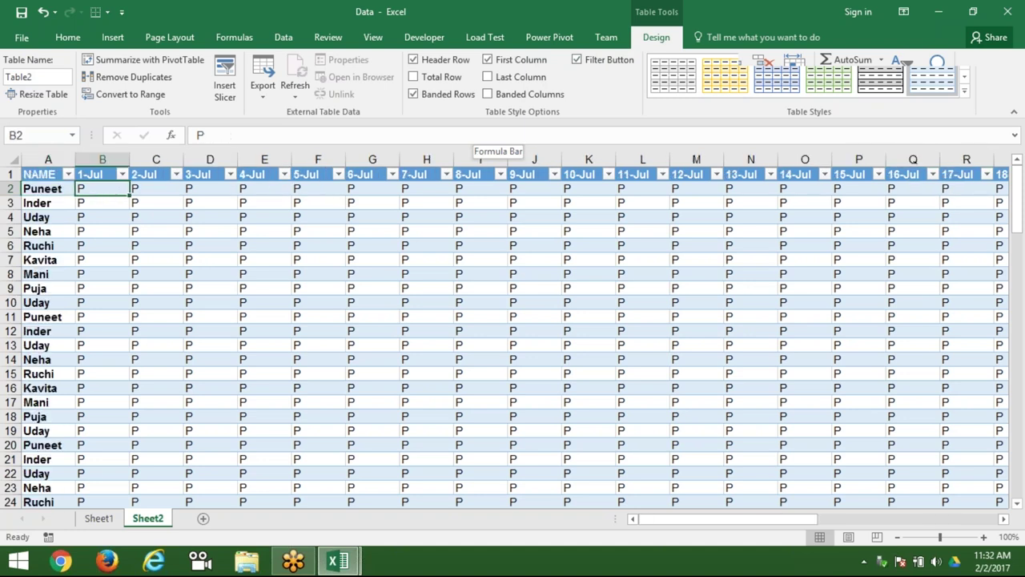
pyautogui.press('Right')
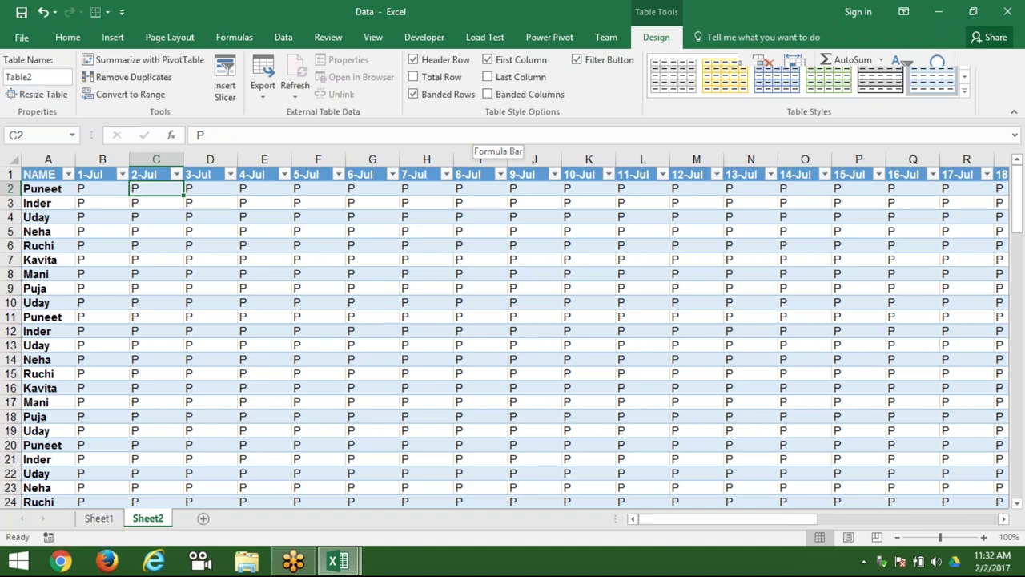
# Cancel an edit in C2, then undo the table formatting with Ctrl+Z
pyautogui.click(202, 136)
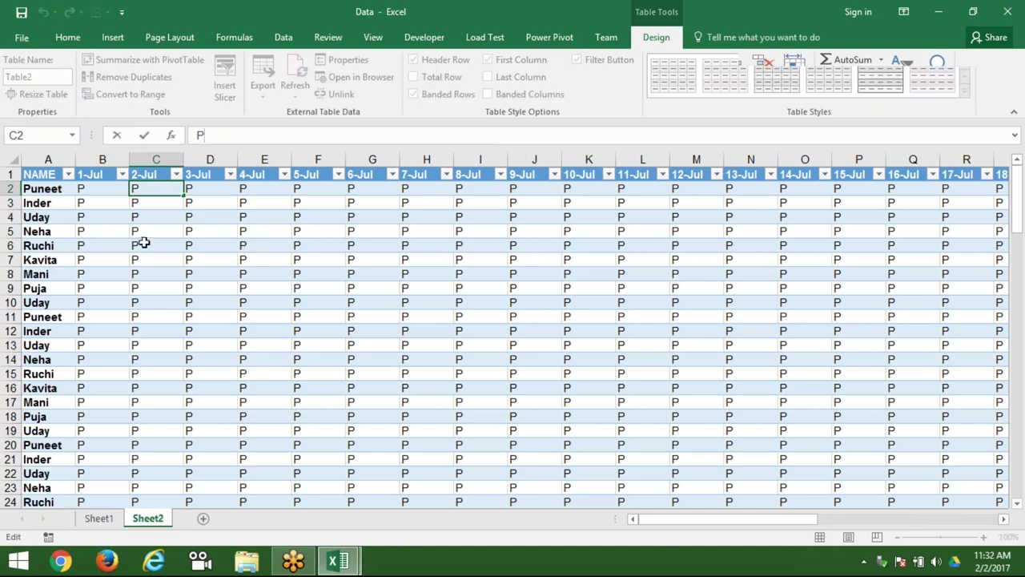
pyautogui.press('Escape')
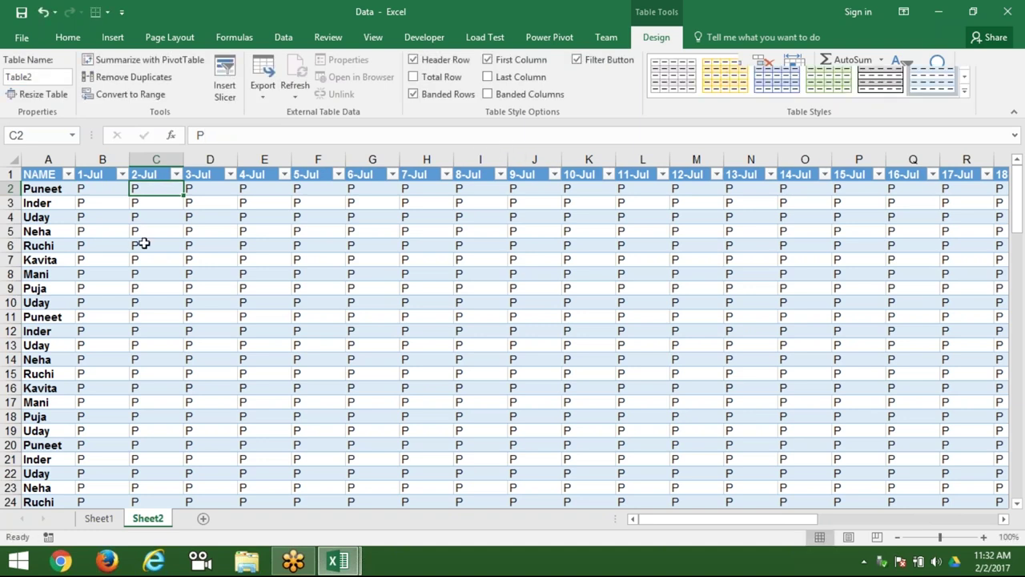
pyautogui.click(112, 259)
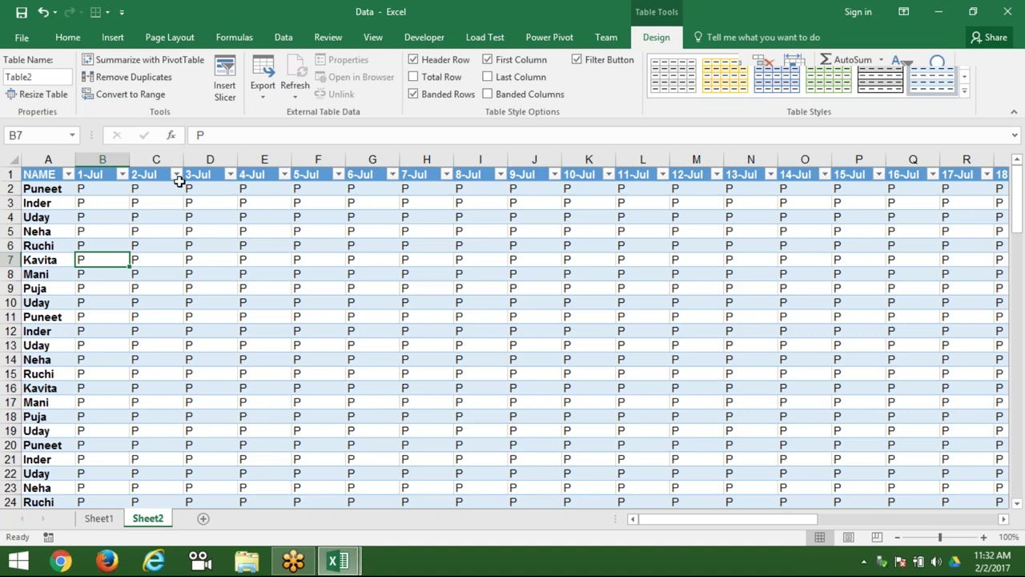
pyautogui.click(121, 208)
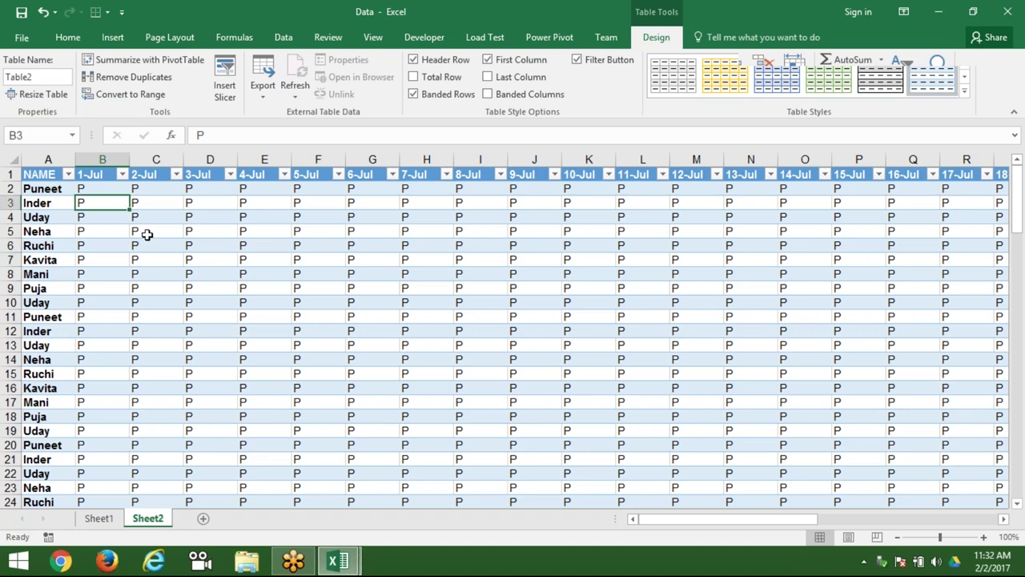
pyautogui.press('Up')
pyautogui.hotkey('ctrl', 'z')
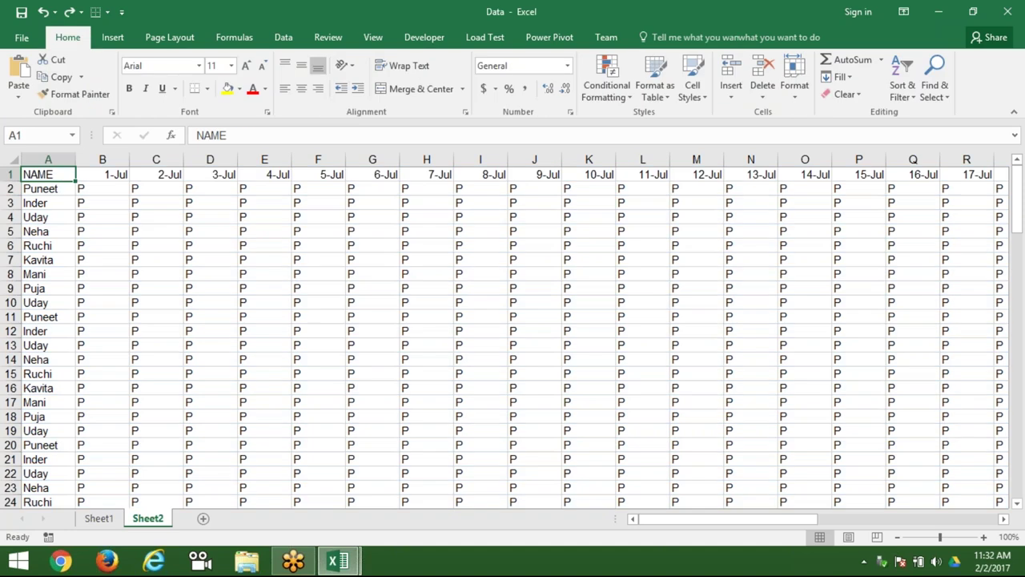
# Return to Sheet1 and navigate back to the employee table
pyautogui.click(104, 515)
pyautogui.press('Up')
pyautogui.press('Up')
pyautogui.press('Up')
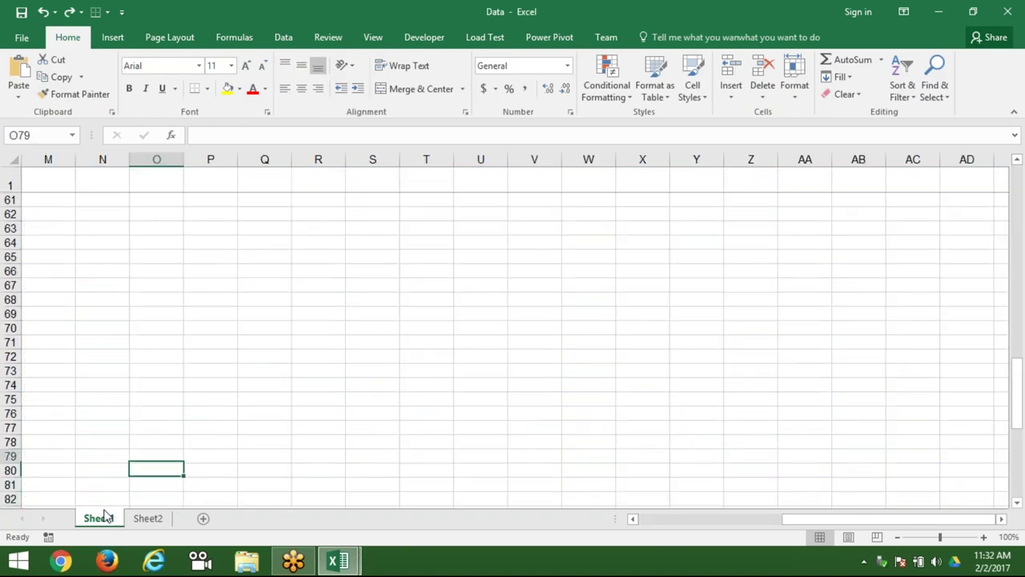
pyautogui.press('Up')
pyautogui.press('Up')
pyautogui.press('Up')
pyautogui.press('Up')
pyautogui.press('Up')
pyautogui.press('Up')
pyautogui.press('Up')
pyautogui.press('Up')
pyautogui.press('Up')
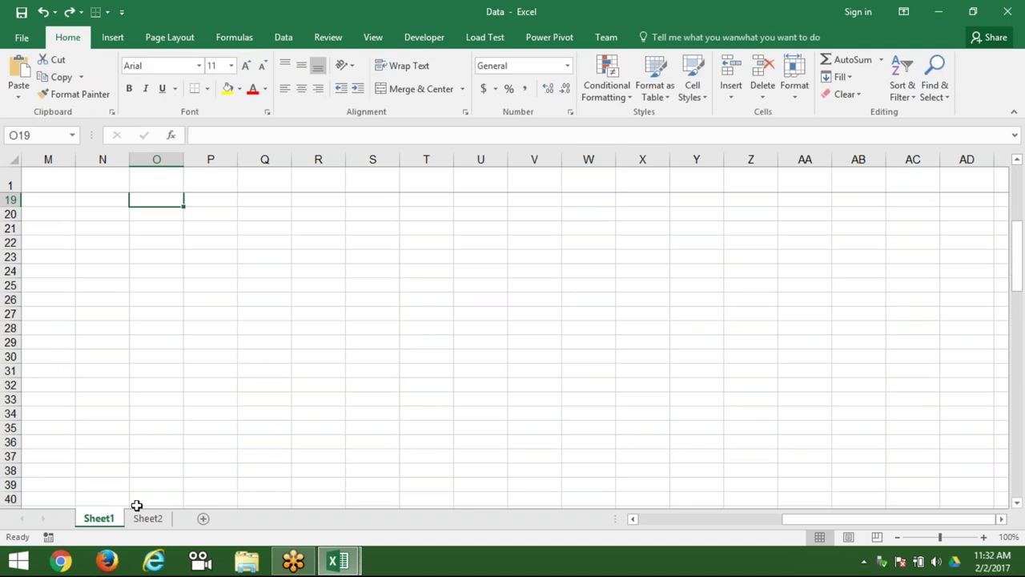
pyautogui.press('Up')
pyautogui.press('Up')
pyautogui.press('Up')
pyautogui.press('Up')
pyautogui.press('Up')
pyautogui.press('Up')
pyautogui.press('Up')
pyautogui.press('Up')
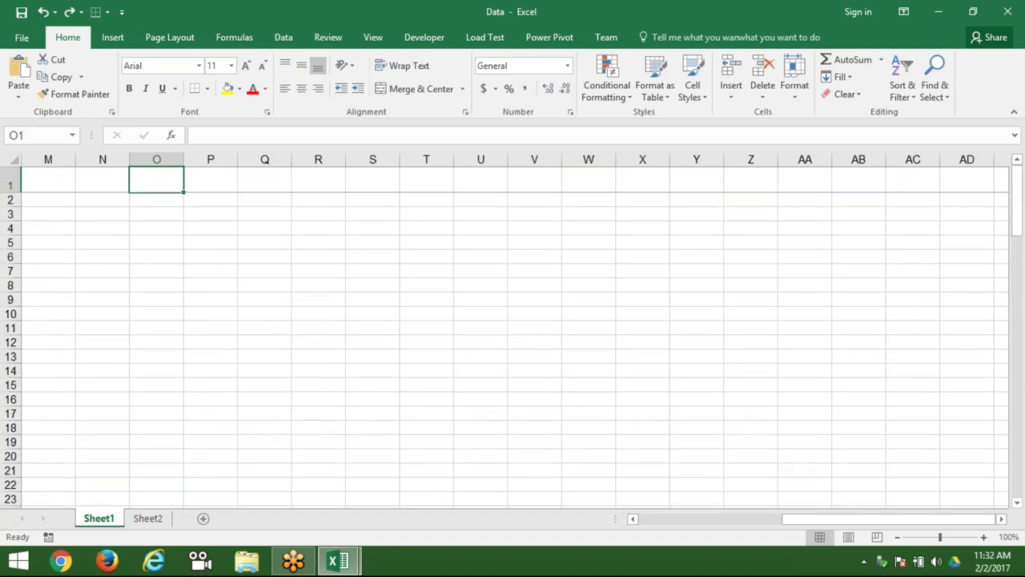
pyautogui.press('Down')
pyautogui.press('Down')
pyautogui.press('Left')
pyautogui.press('Left')
pyautogui.press('Home')
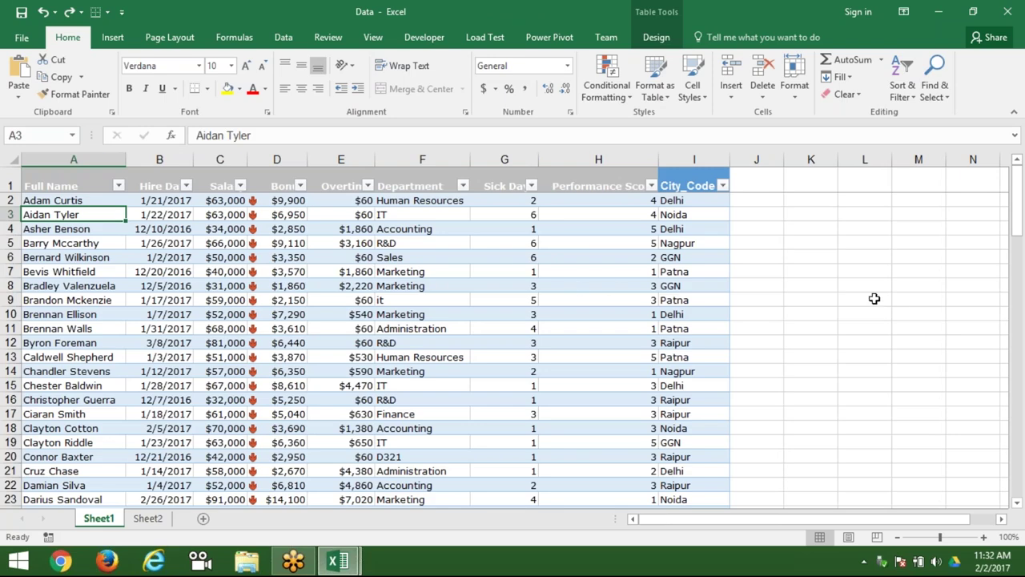
# Select the empty block K2:N13 and give it a yellow fill
pyautogui.click(865, 298)
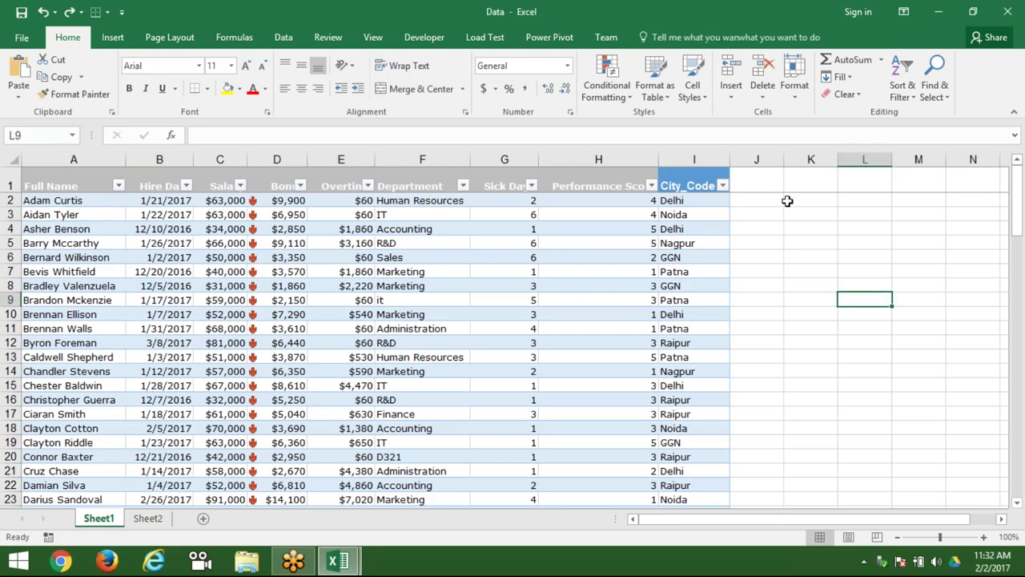
pyautogui.moveTo(788, 201); pyautogui.dragTo(866, 291)
pyautogui.moveTo(967, 349); pyautogui.dragTo(970, 357)
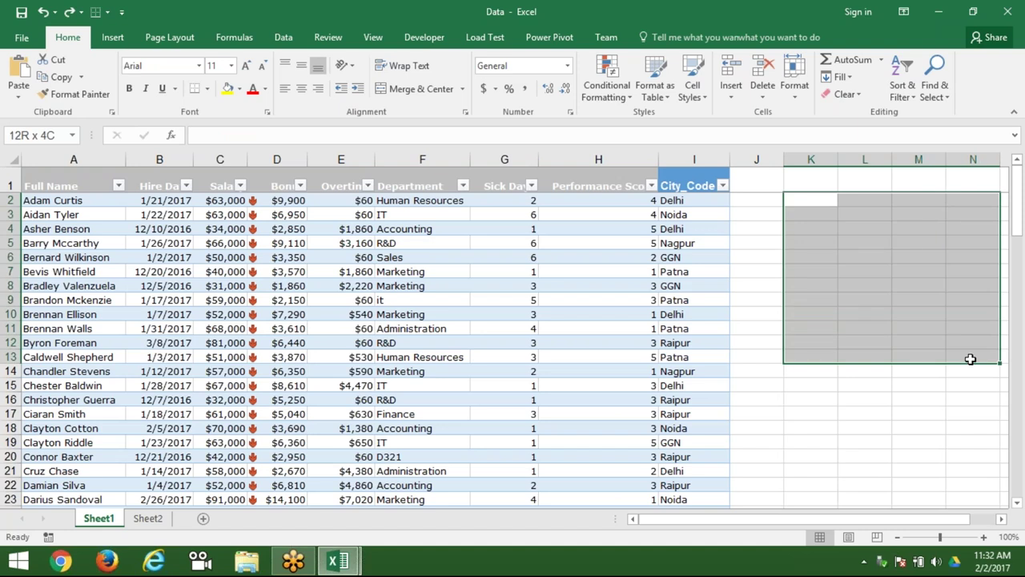
pyautogui.click(228, 91)
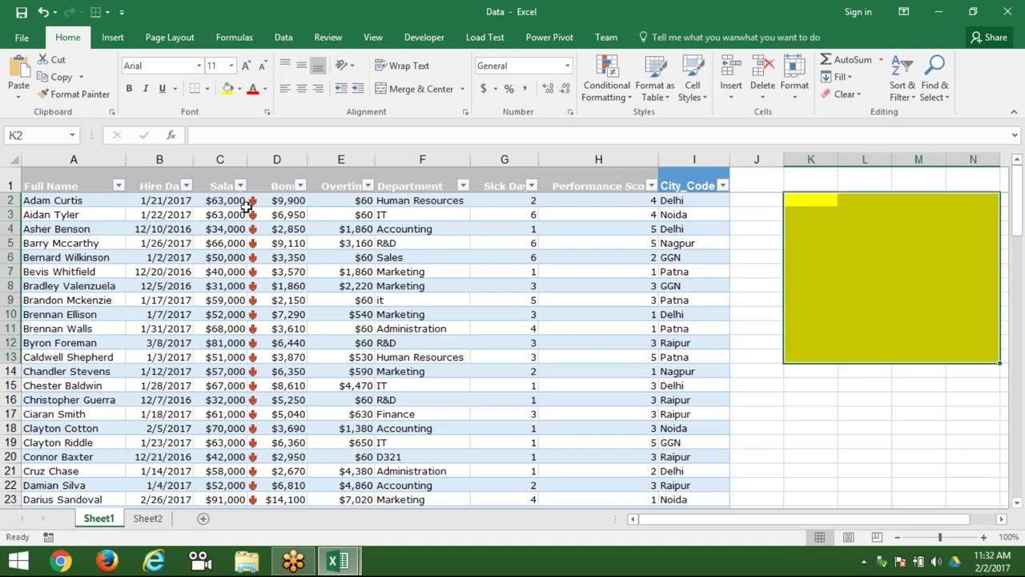
pyautogui.click(278, 314)
# Split Sheet1 into two panes below row 10, then move to Sheet2 with Ctrl+PageDown
pyautogui.click(848, 290)
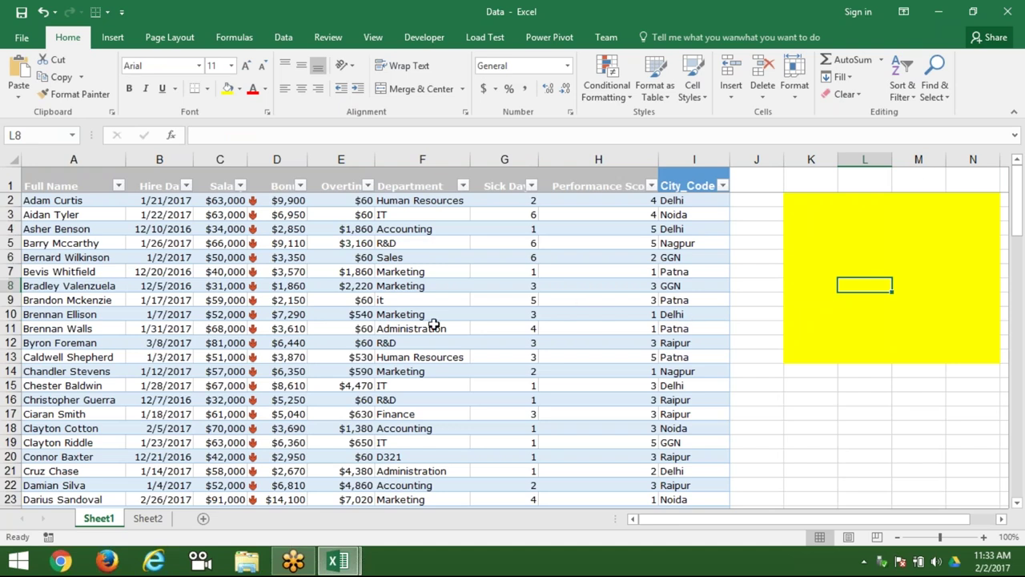
pyautogui.click(376, 39)
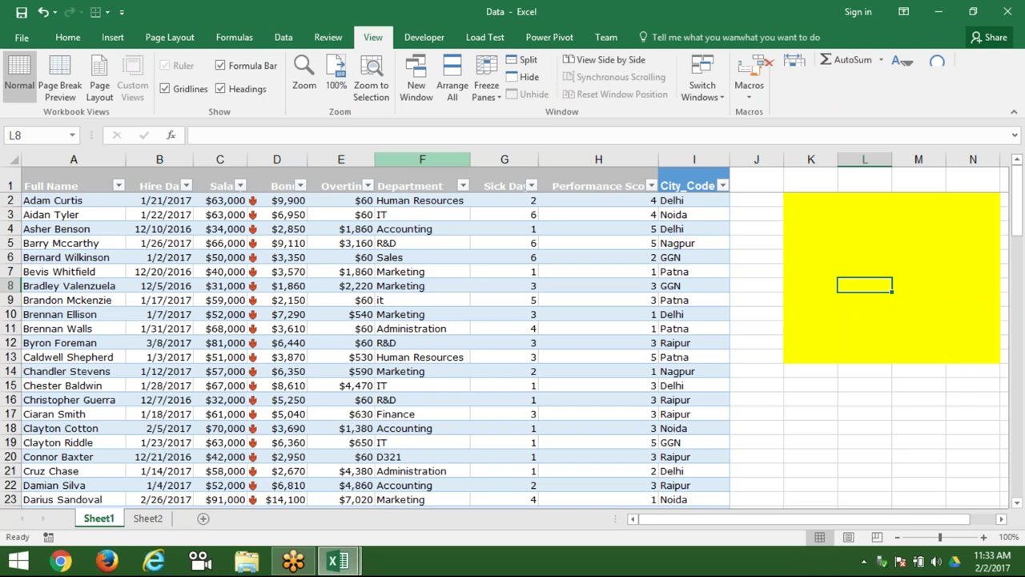
pyautogui.click(535, 70)
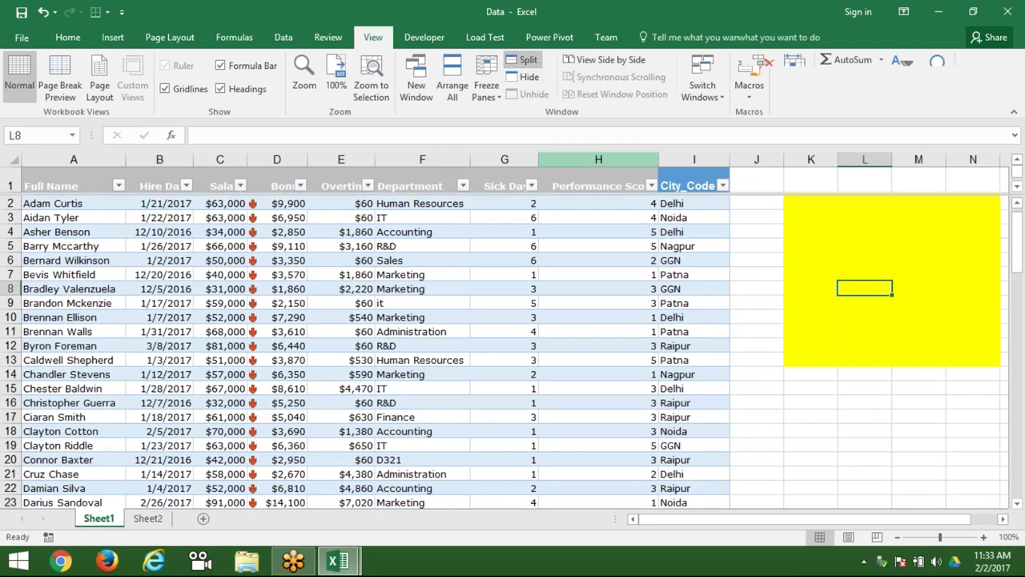
pyautogui.moveTo(670, 203); pyautogui.dragTo(670, 322)
pyautogui.click(673, 315)
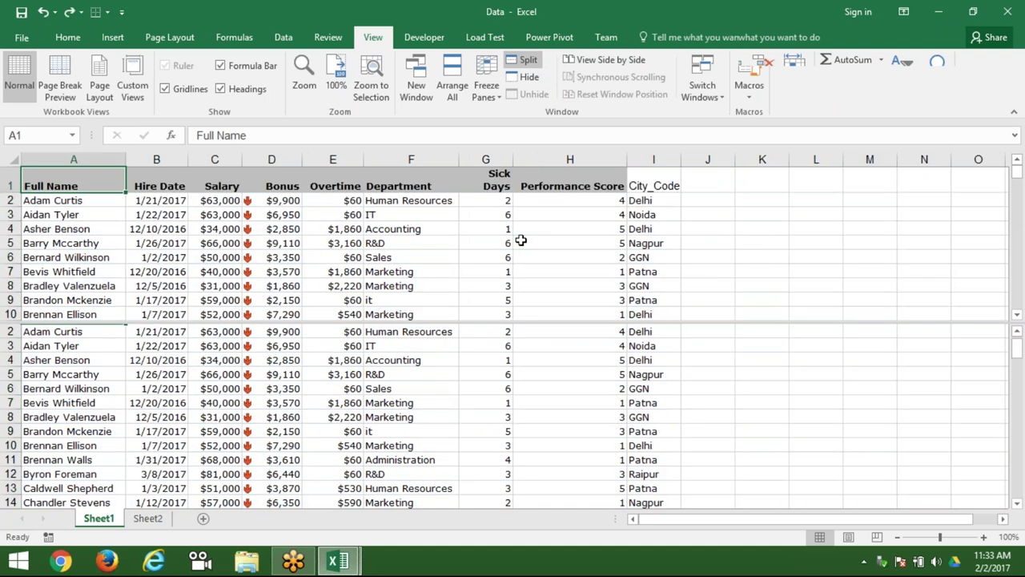
pyautogui.hotkey('ctrl', 'pagedown')
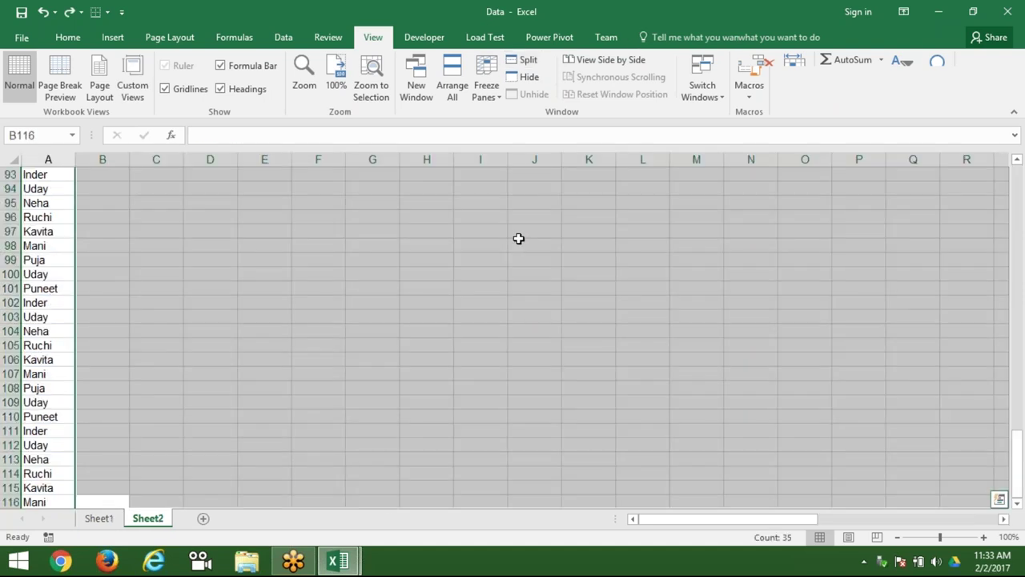
# Enter P into every selected cell with Ctrl+Enter, check the grid, and return to Sheet1
pyautogui.write('P')
pyautogui.hotkey('ctrl', 'Return')
pyautogui.keyDown('ctrl'); pyautogui.click(518, 237); pyautogui.keyUp('ctrl')
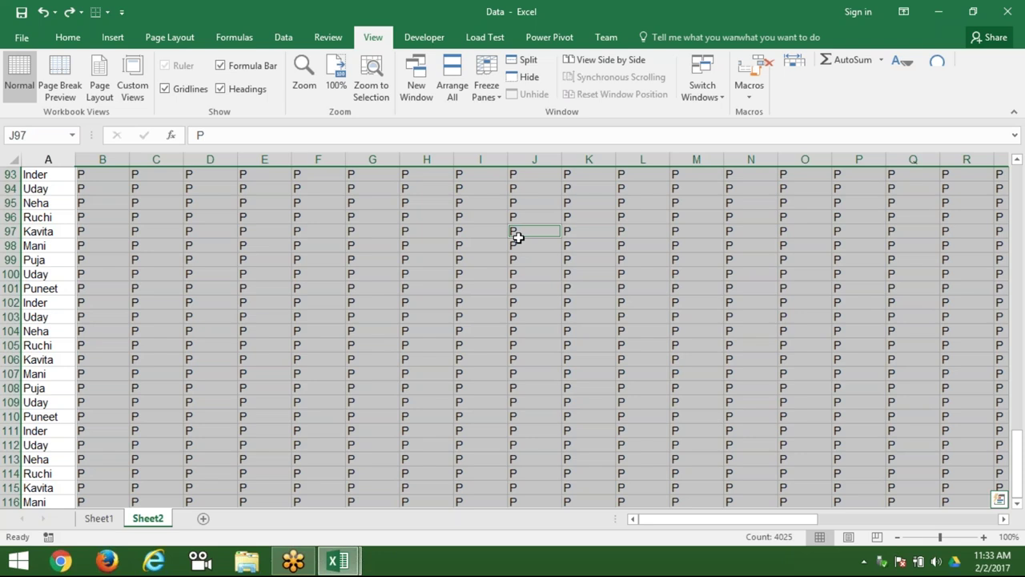
pyautogui.press('Up')
pyautogui.press('Up')
pyautogui.press('Up')
pyautogui.press('Up')
pyautogui.press('Up')
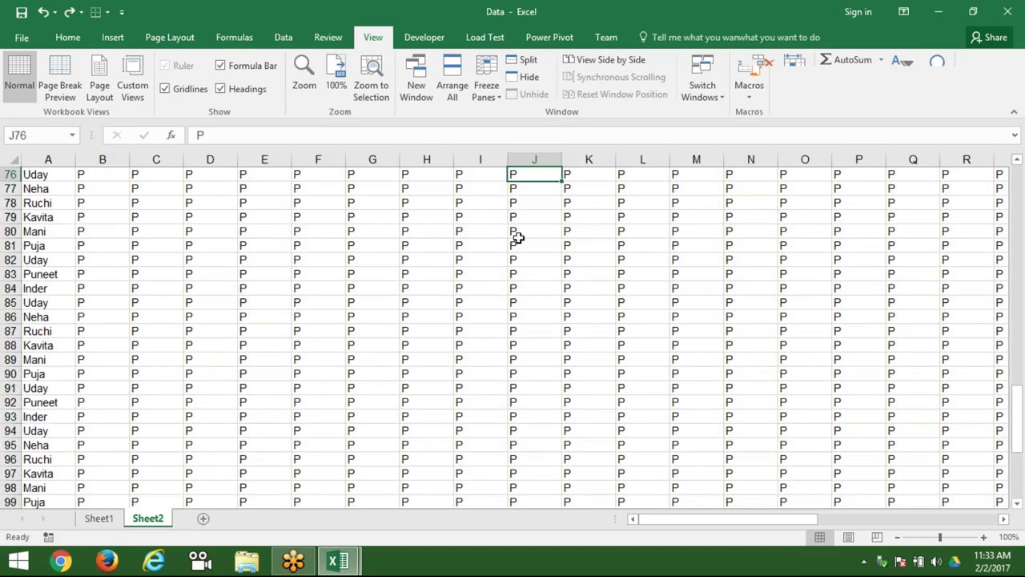
pyautogui.press('Up')
pyautogui.press('Up')
pyautogui.press('Up')
pyautogui.hotkey('ctrl', 'Up')
pyautogui.press('Right')
pyautogui.press('Right')
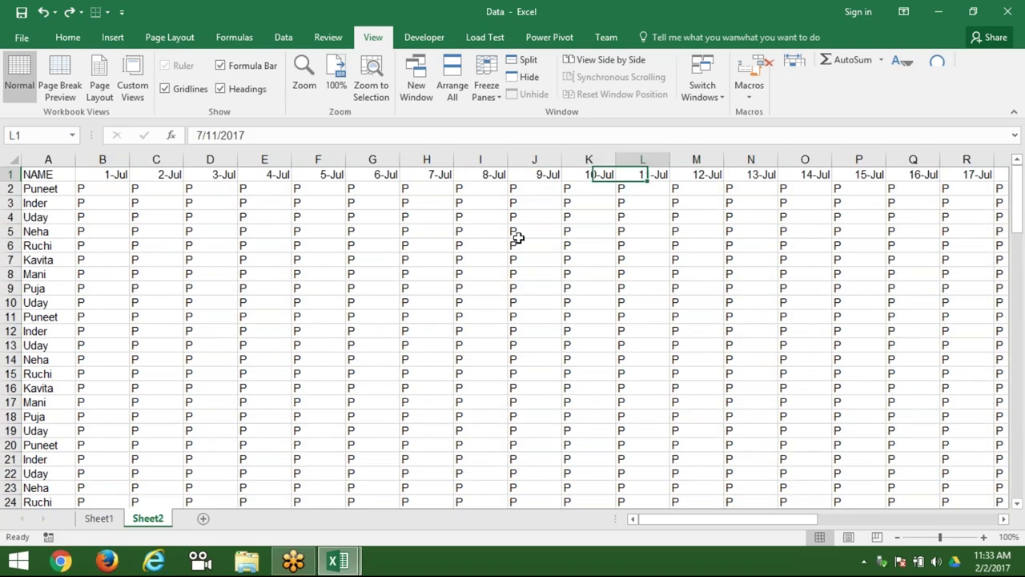
pyautogui.press('Right')
pyautogui.press('Right')
pyautogui.press('Right')
pyautogui.press('Right')
pyautogui.press('Right')
pyautogui.press('Right')
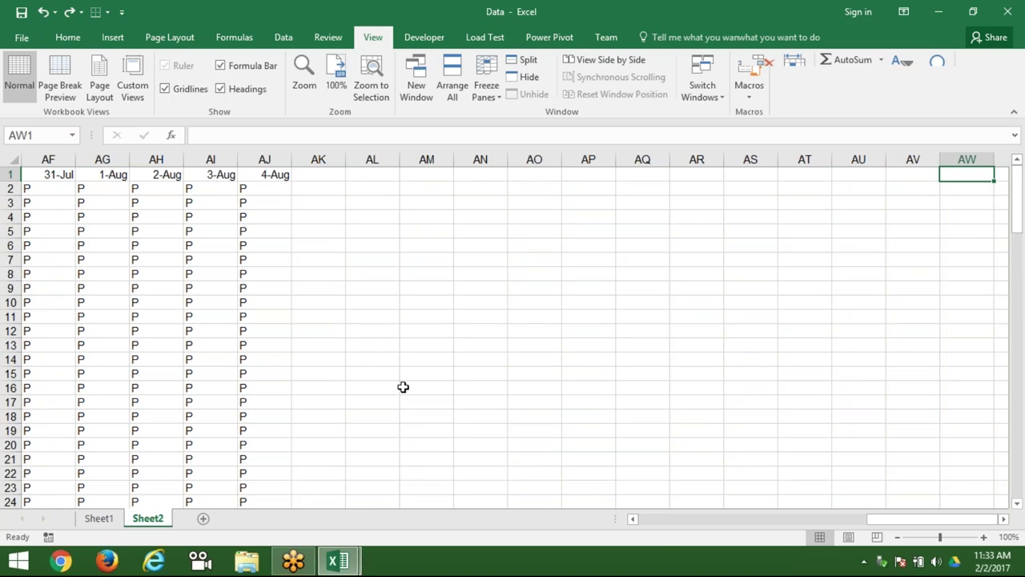
pyautogui.click(109, 517)
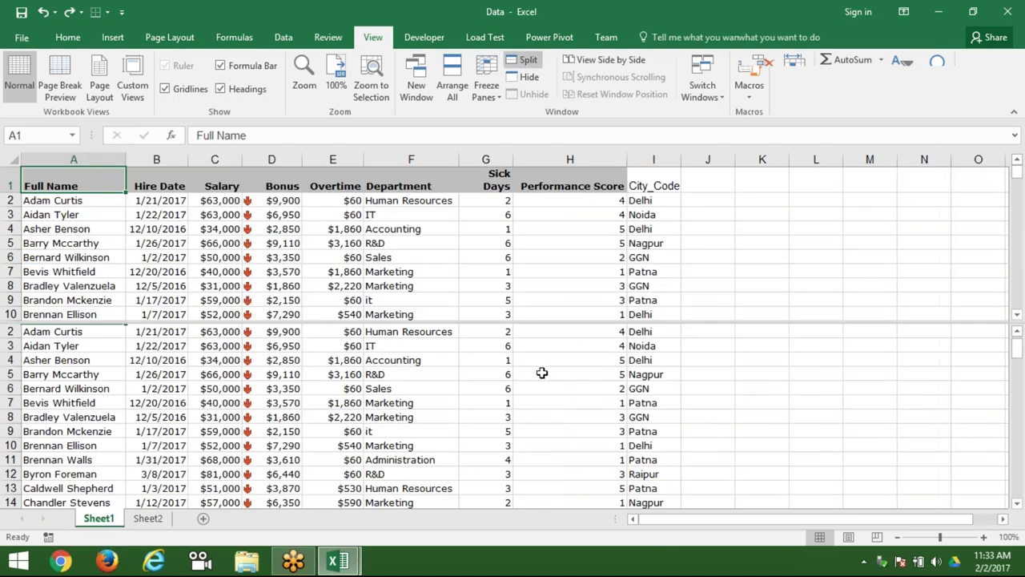
# Remove the existing split, then re-split the window into four panes at J10 and shift the split point
pyautogui.doubleClick(541, 325)
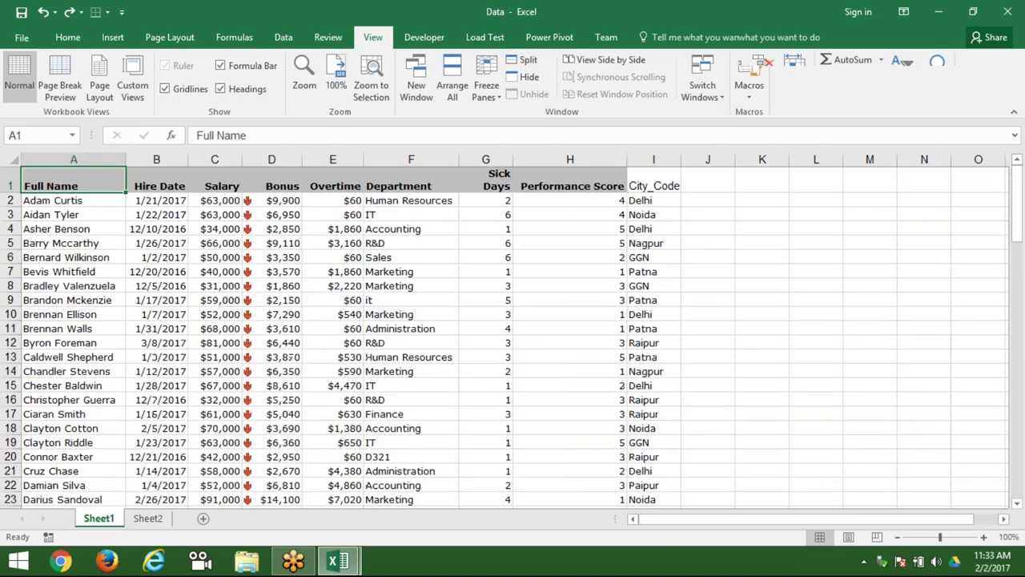
pyautogui.click(511, 298)
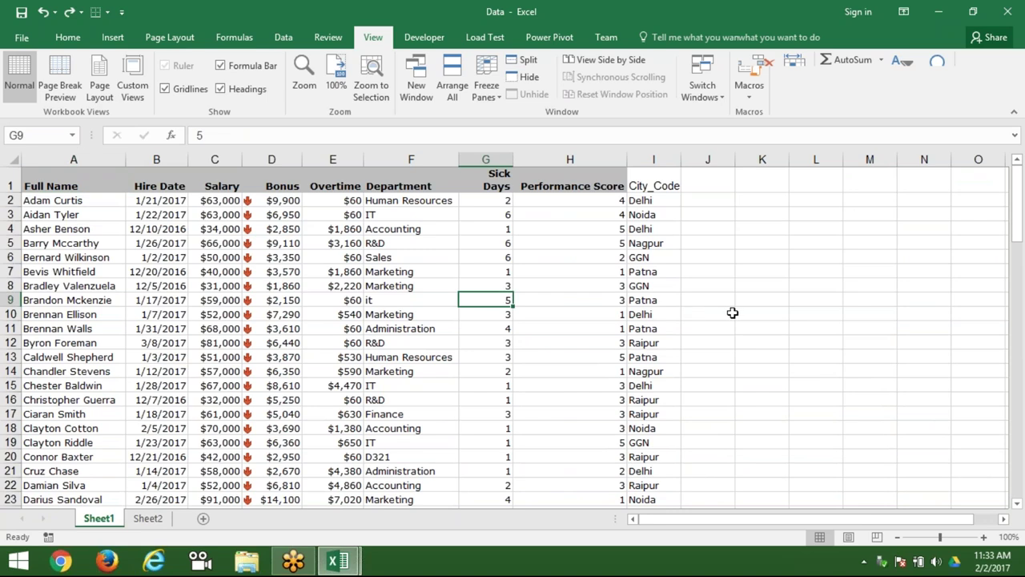
pyautogui.click(694, 312)
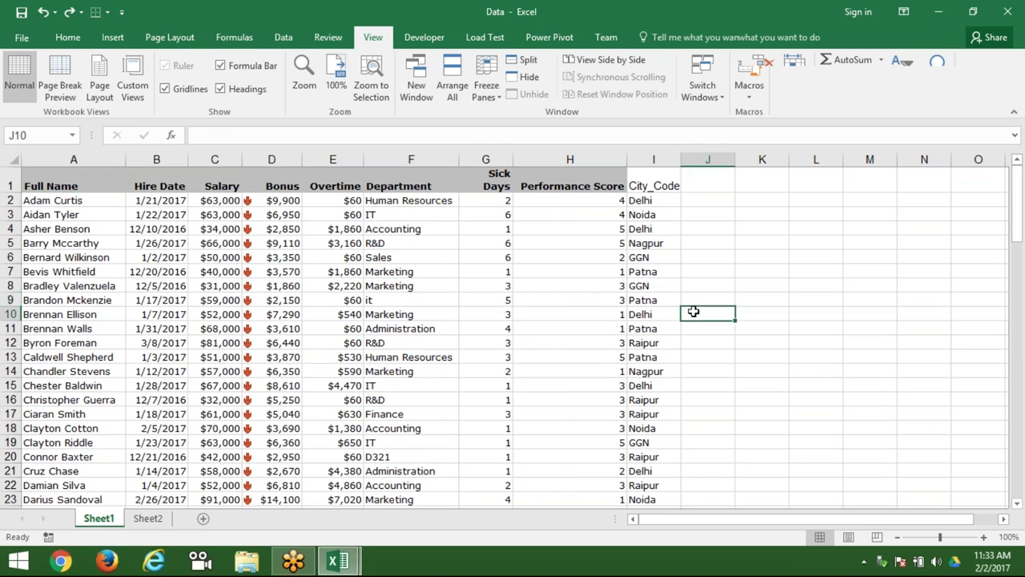
pyautogui.click(528, 60)
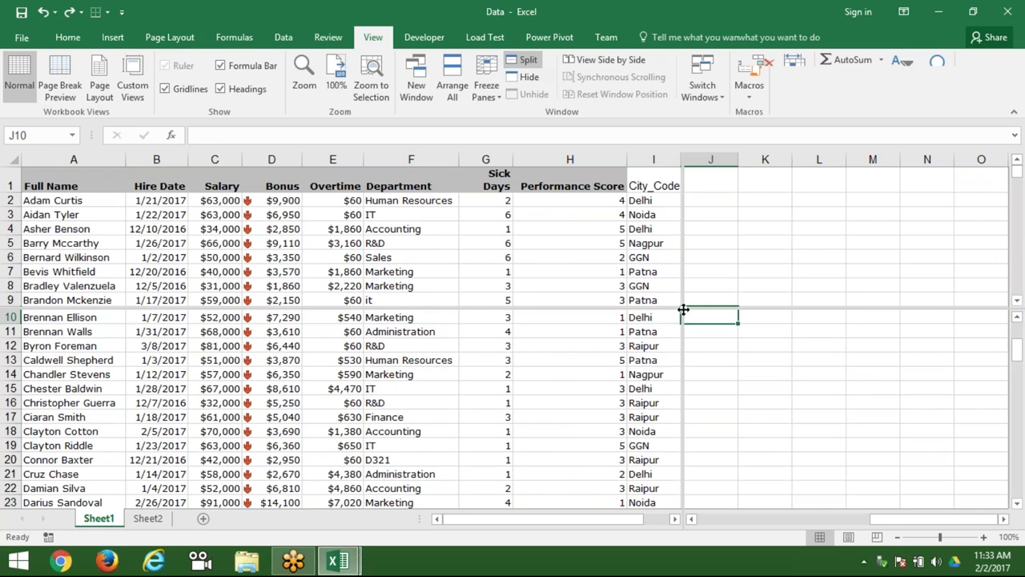
pyautogui.moveTo(683, 309); pyautogui.dragTo(790, 391)
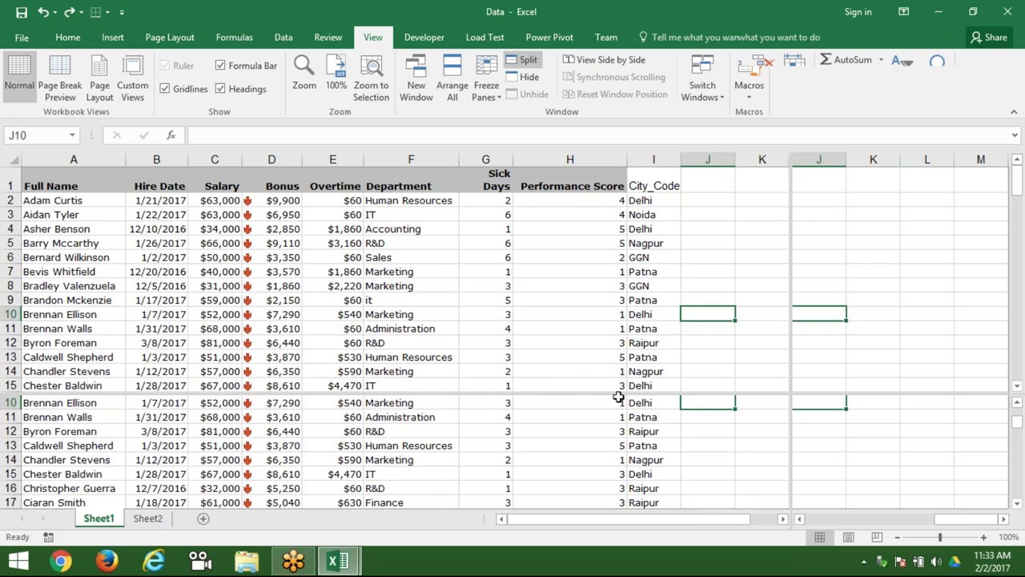
pyautogui.click(615, 431)
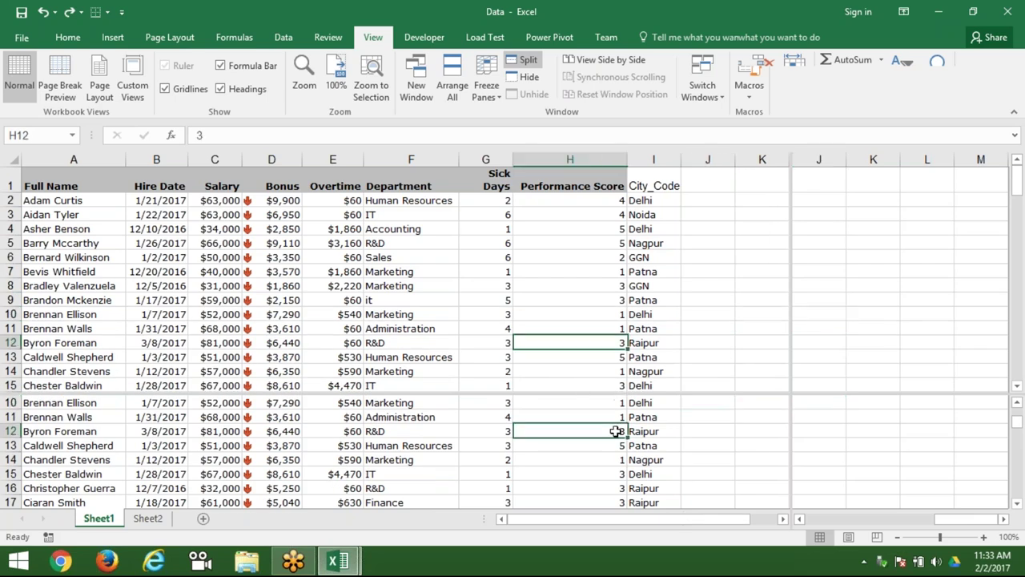
# Remove the horizontal split, browse the Sick Days column, then remove the vertical split at column J
pyautogui.doubleClick(597, 392)
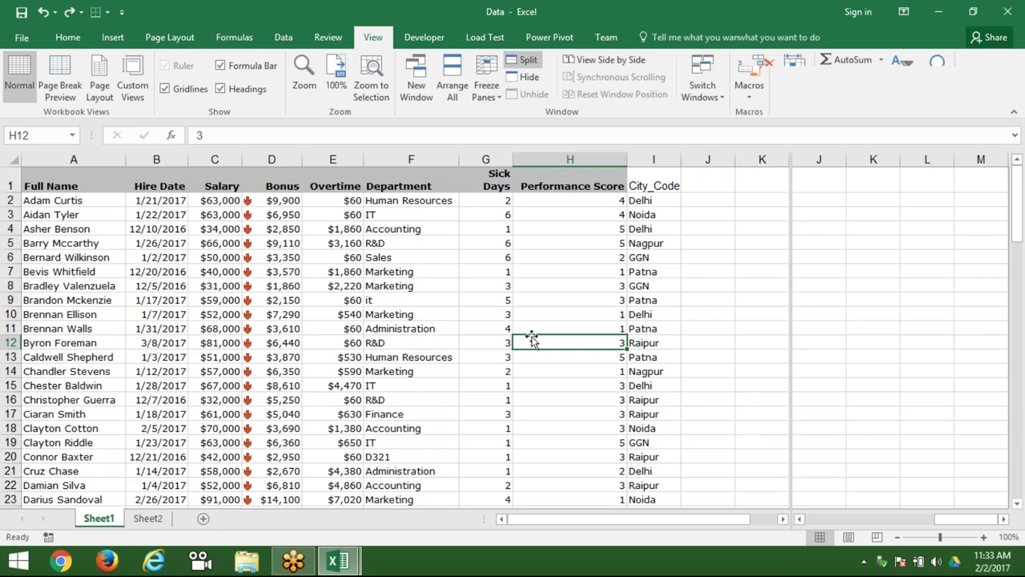
pyautogui.click(820, 222)
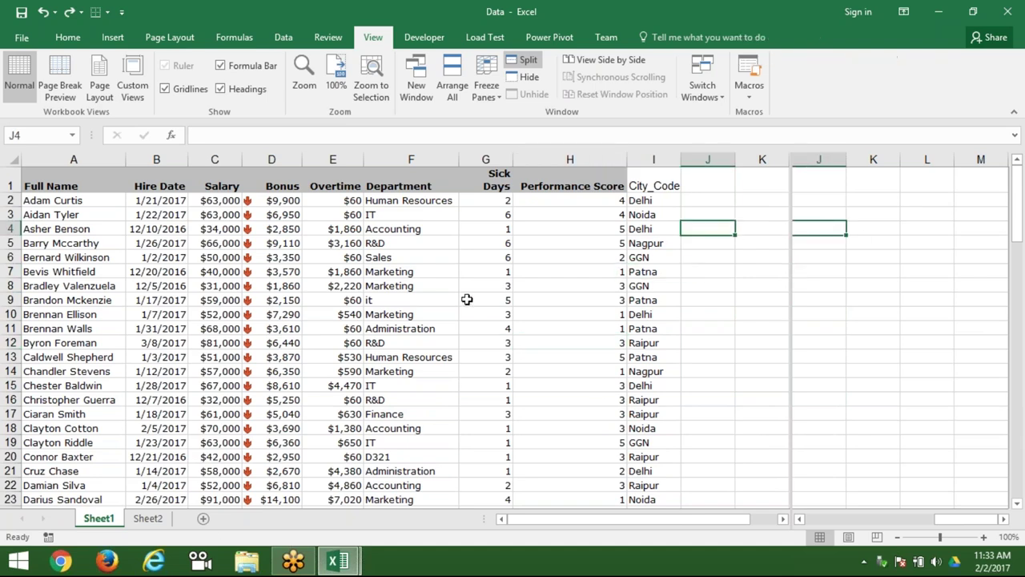
pyautogui.click(467, 298)
pyautogui.press('Down')
pyautogui.press('Down')
pyautogui.press('Down')
pyautogui.press('Down')
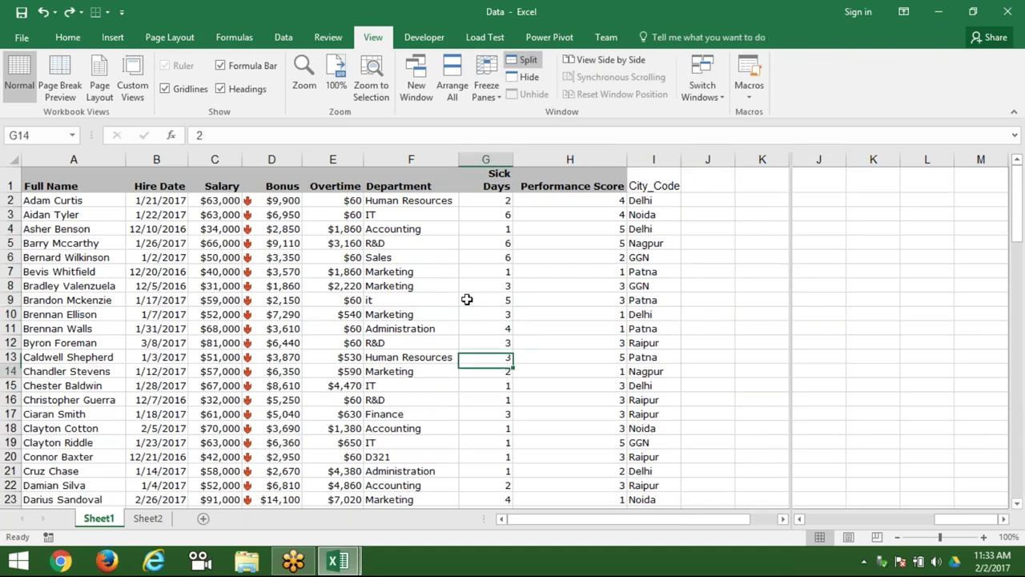
pyautogui.press('Down')
pyautogui.press('Down')
pyautogui.press('Down')
pyautogui.press('Down')
pyautogui.press('Down')
pyautogui.press('Down')
pyautogui.press('Up')
pyautogui.press('Up')
pyautogui.press('Up')
pyautogui.press('Up')
pyautogui.press('Up')
pyautogui.press('Up')
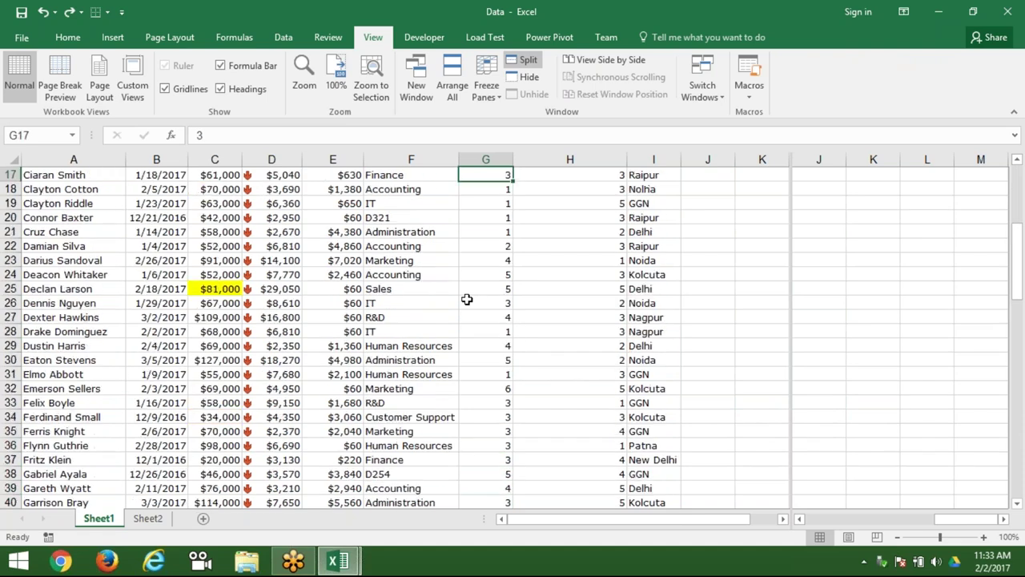
pyautogui.press('Up')
pyautogui.press('Up')
pyautogui.press('Up')
pyautogui.press('Up')
pyautogui.press('Up')
pyautogui.press('Up')
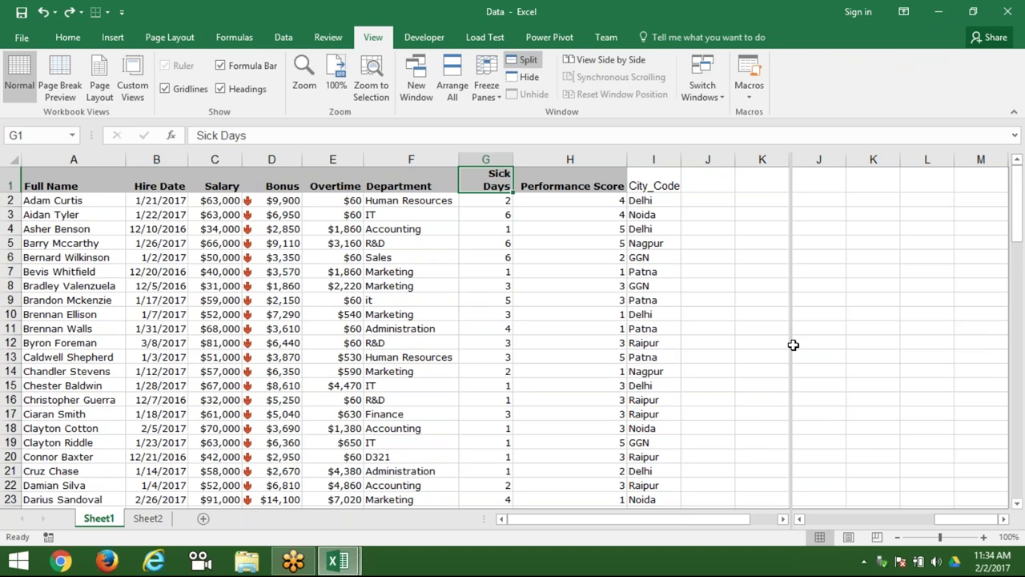
pyautogui.doubleClick(793, 345)
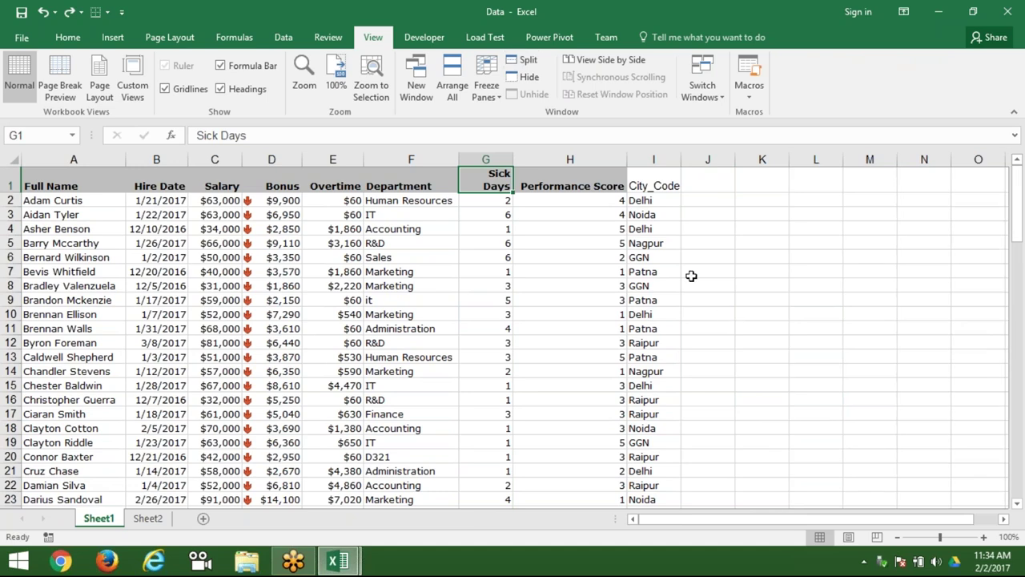
pyautogui.click(524, 60)
pyautogui.click(387, 272)
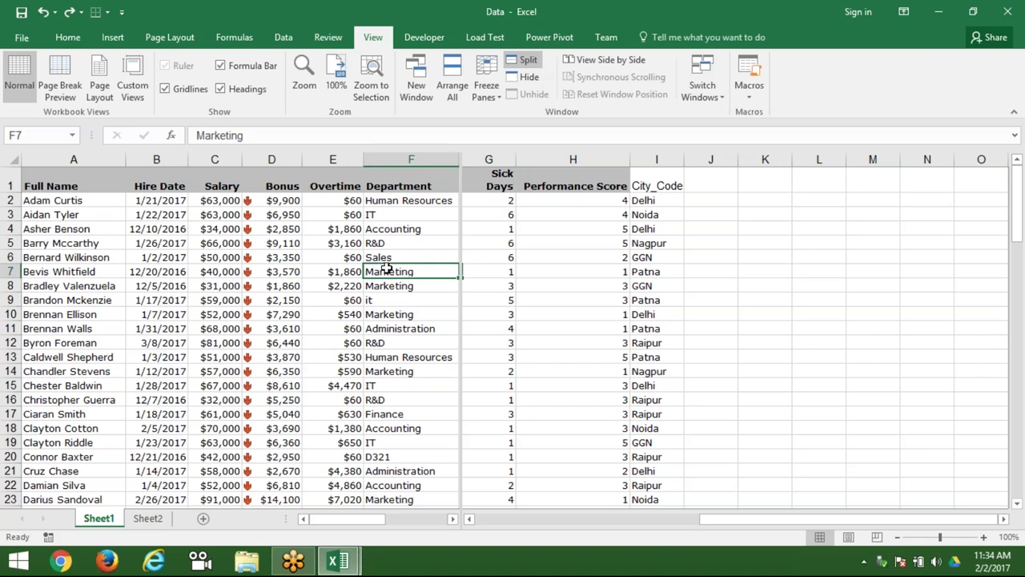
pyautogui.press('Down')
pyautogui.press('Down')
pyautogui.press('Down')
pyautogui.press('Down')
pyautogui.press('Down')
pyautogui.press('Down')
pyautogui.press('Down')
pyautogui.press('Down')
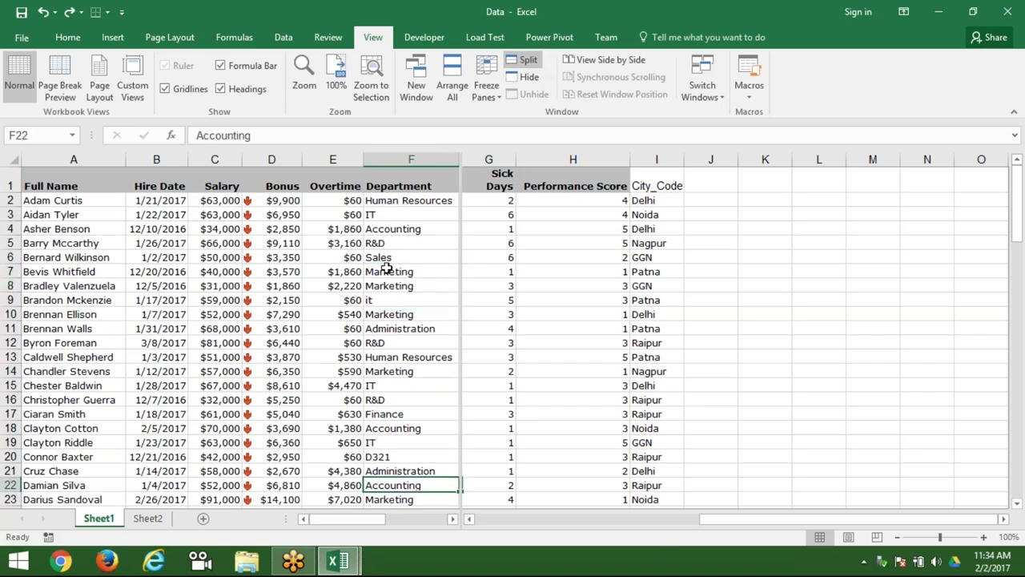
pyautogui.press('Down')
pyautogui.press('Down')
pyautogui.press('Down')
pyautogui.press('Down')
pyautogui.press('Down')
pyautogui.press('Down')
pyautogui.press('Up')
pyautogui.press('Up')
pyautogui.press('Up')
pyautogui.press('Up')
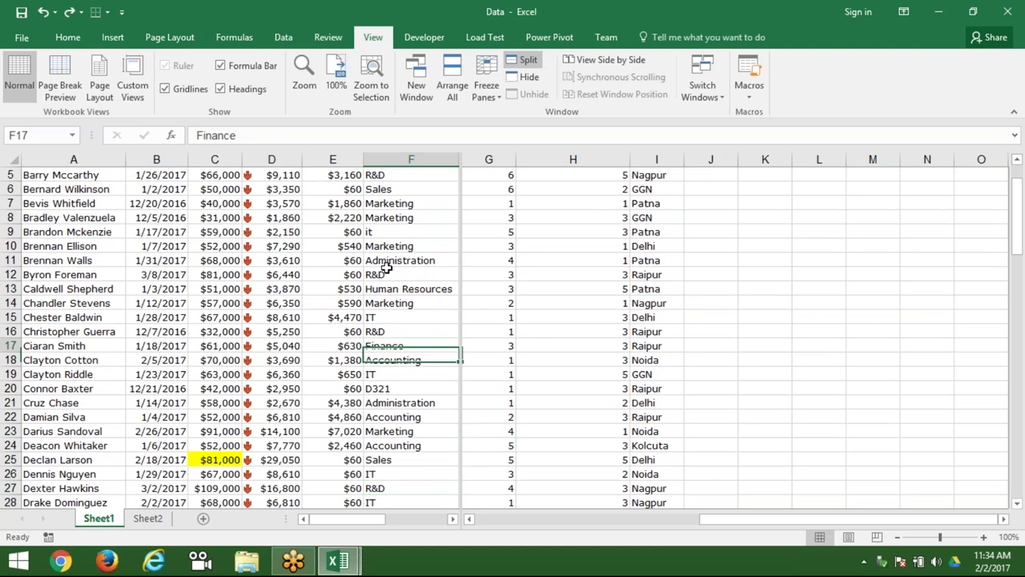
pyautogui.press('Up')
pyautogui.press('Up')
pyautogui.press('Up')
pyautogui.press('Right')
pyautogui.press('Right')
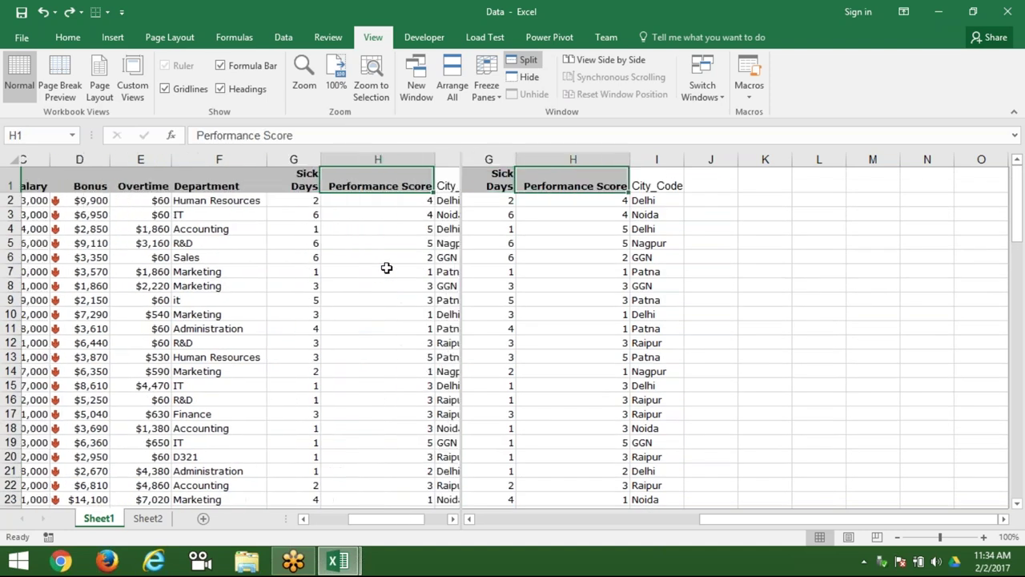
pyautogui.press('Left')
pyautogui.press('Left')
pyautogui.press('Left')
pyautogui.press('Left')
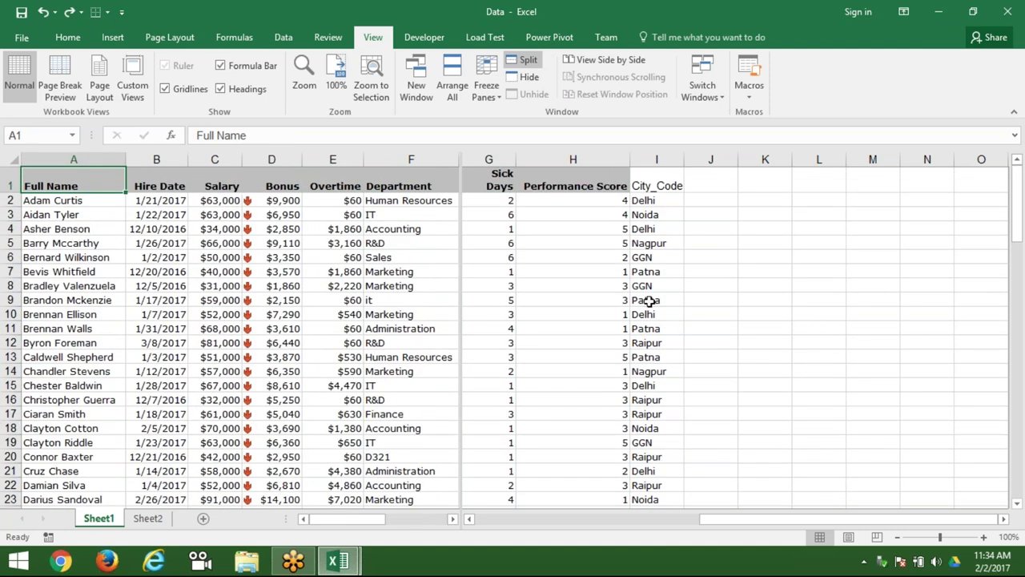
pyautogui.click(598, 287)
pyautogui.press('Down')
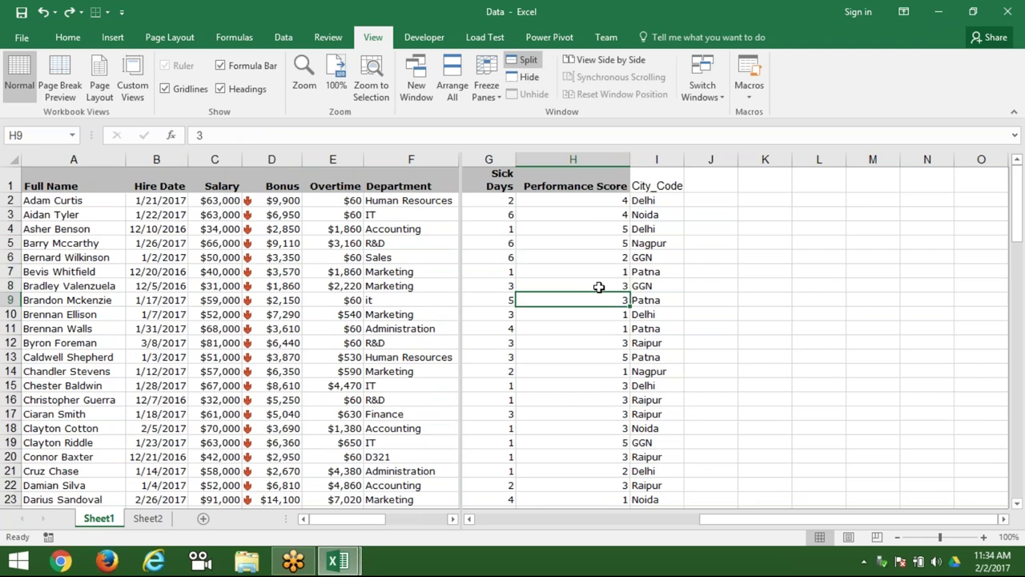
pyautogui.press('Down')
pyautogui.press('Down')
pyautogui.press('Down')
pyautogui.press('Down')
pyautogui.press('Down')
pyautogui.press('Down')
pyautogui.press('Down')
pyautogui.press('Up')
pyautogui.press('Up')
pyautogui.press('Up')
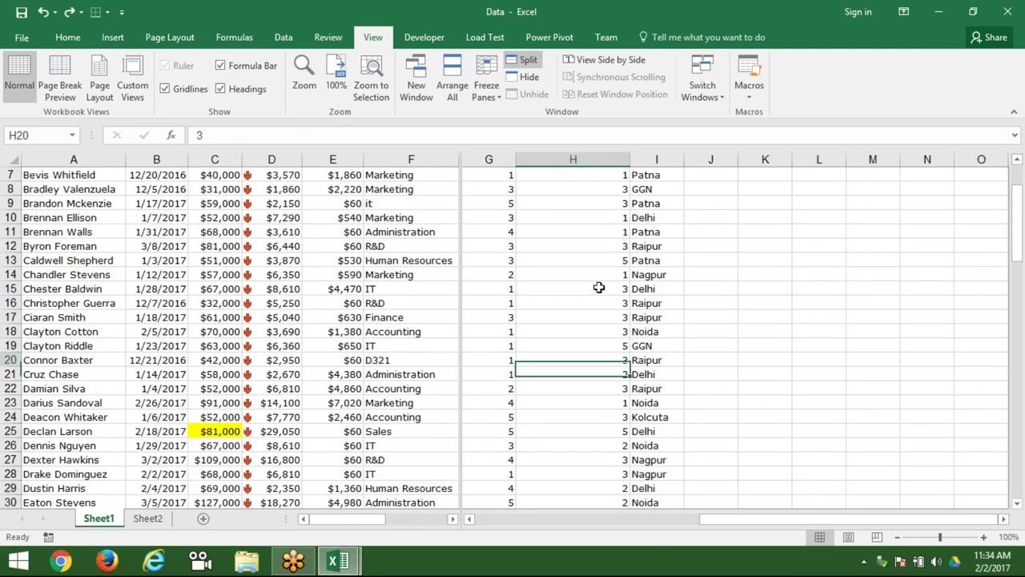
pyautogui.press('Up')
pyautogui.press('Up')
pyautogui.press('Up')
pyautogui.press('Left')
pyautogui.press('Left')
pyautogui.press('Left')
pyautogui.press('Down')
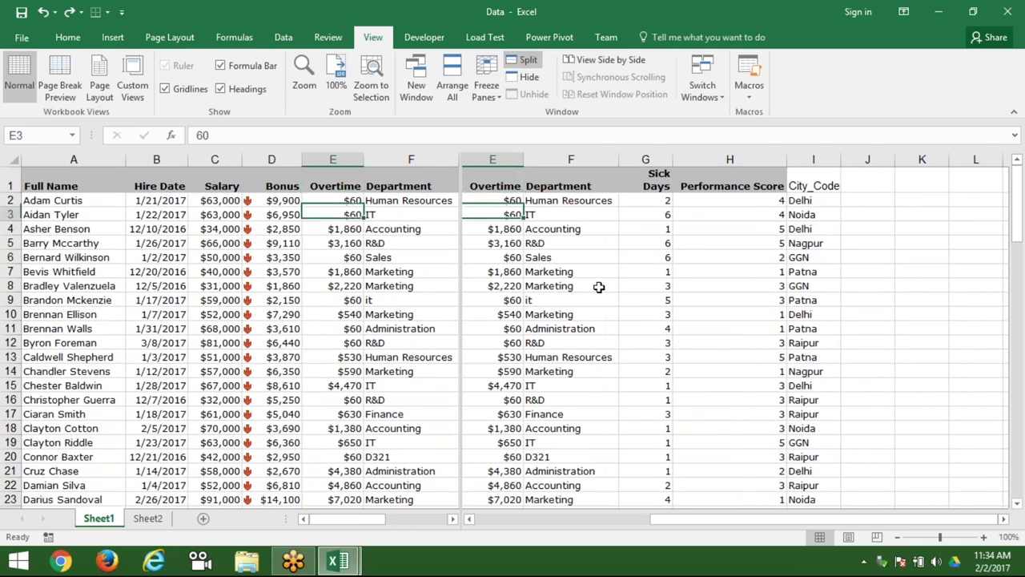
pyautogui.press('Down')
pyautogui.press('Down')
pyautogui.press('Down')
pyautogui.press('Down')
pyautogui.press('Left')
pyautogui.press('Left')
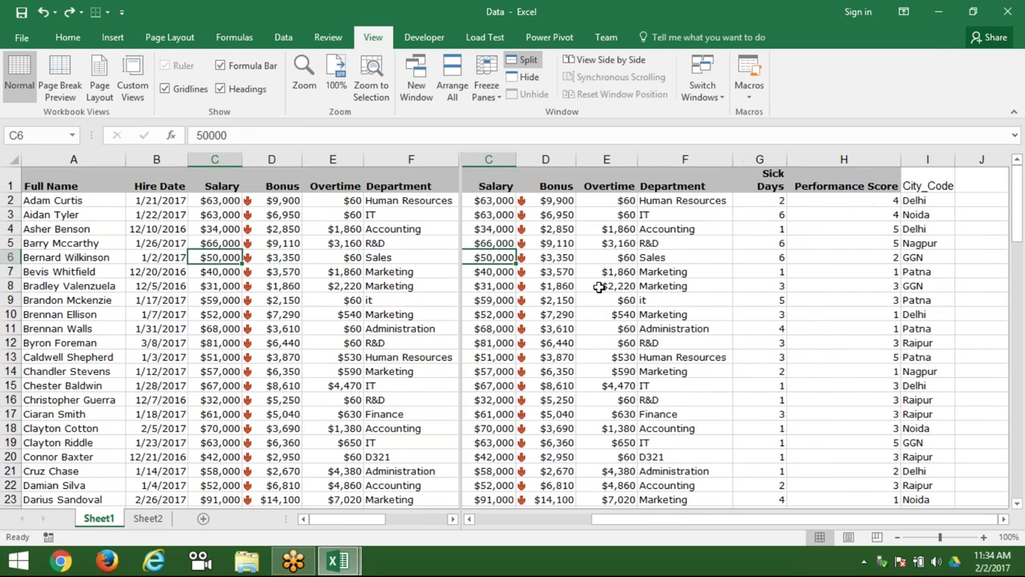
pyautogui.press('Left')
pyautogui.press('Left')
pyautogui.press('Right')
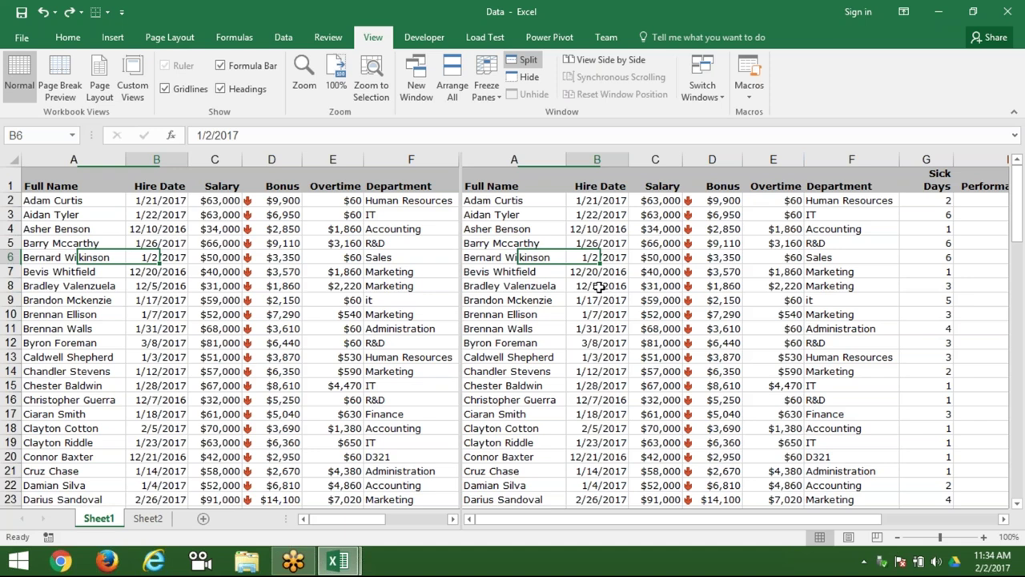
pyautogui.press('Right')
pyautogui.press('Right')
pyautogui.press('Right')
pyautogui.press('Right')
pyautogui.press('Right')
pyautogui.press('Right')
pyautogui.press('Right')
pyautogui.press('Right')
pyautogui.press('Right')
pyautogui.press('Left')
pyautogui.press('Left')
pyautogui.press('Left')
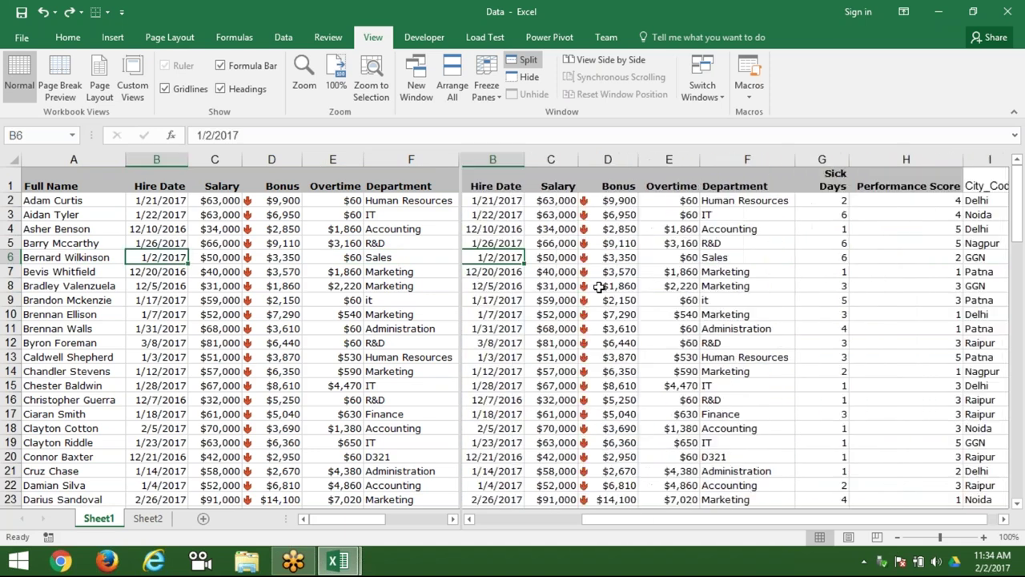
pyautogui.press('Left')
pyautogui.press('Down')
pyautogui.press('Right')
pyautogui.press('Right')
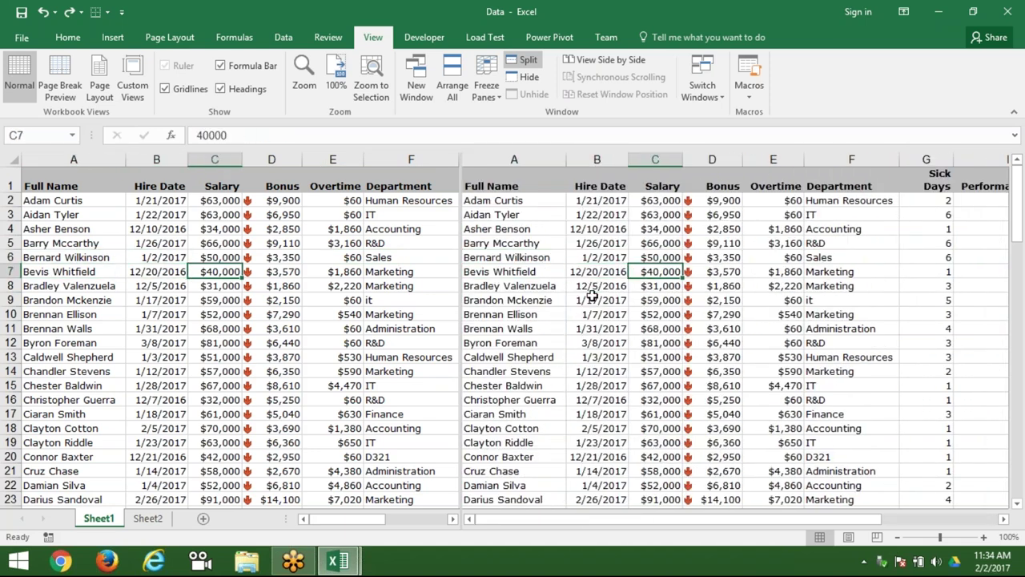
pyautogui.doubleClick(463, 259)
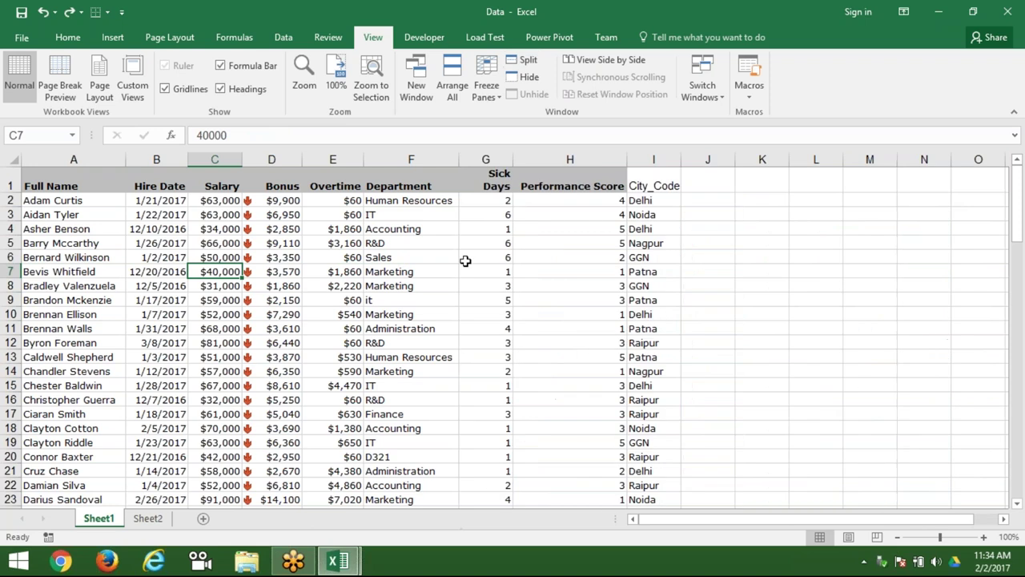
# Open a New Window of the Data workbook and bring Data:2 forward from the taskbar
pyautogui.click(683, 301)
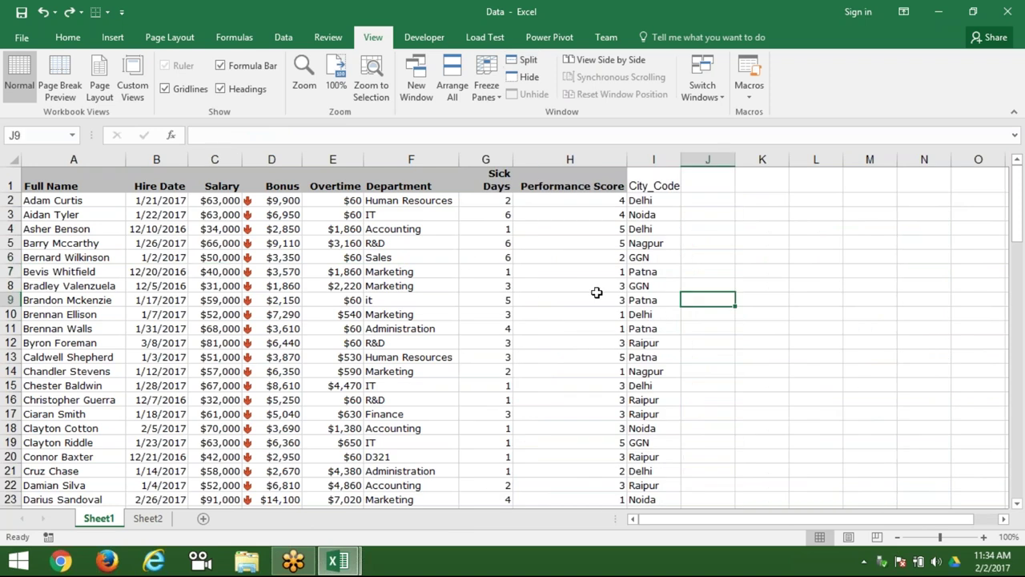
pyautogui.click(511, 287)
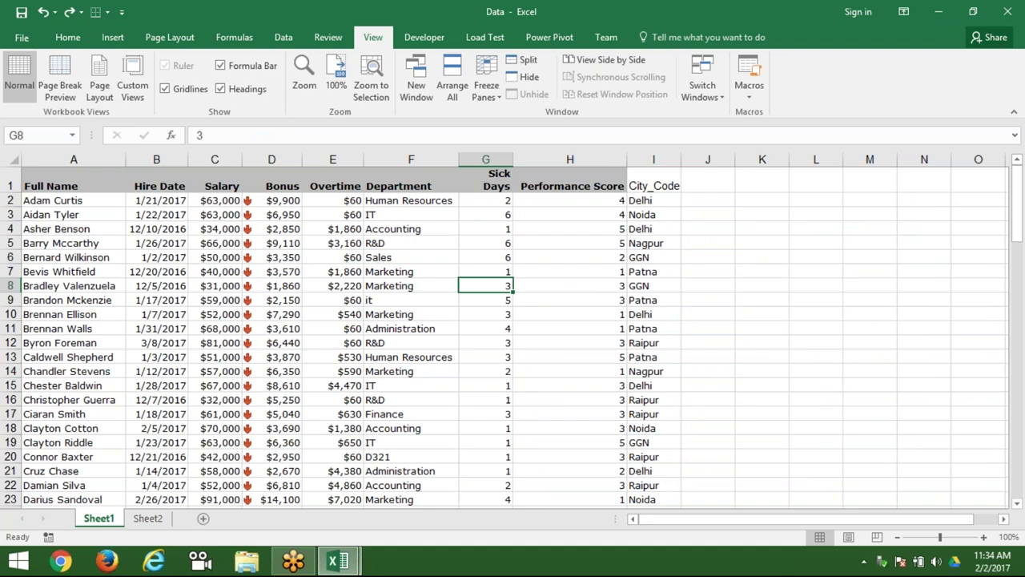
pyautogui.click(422, 104)
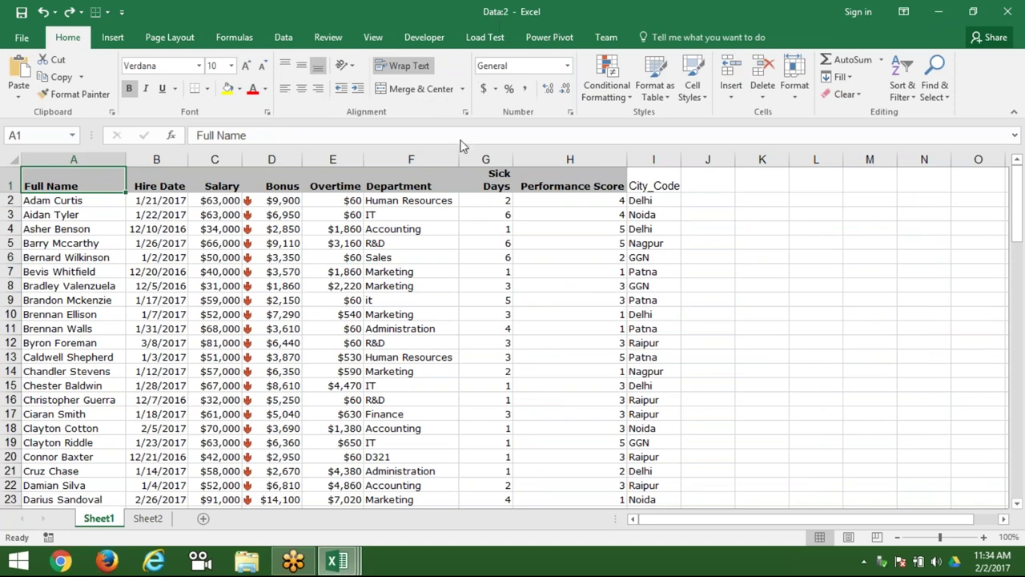
pyautogui.moveTo(337, 561)
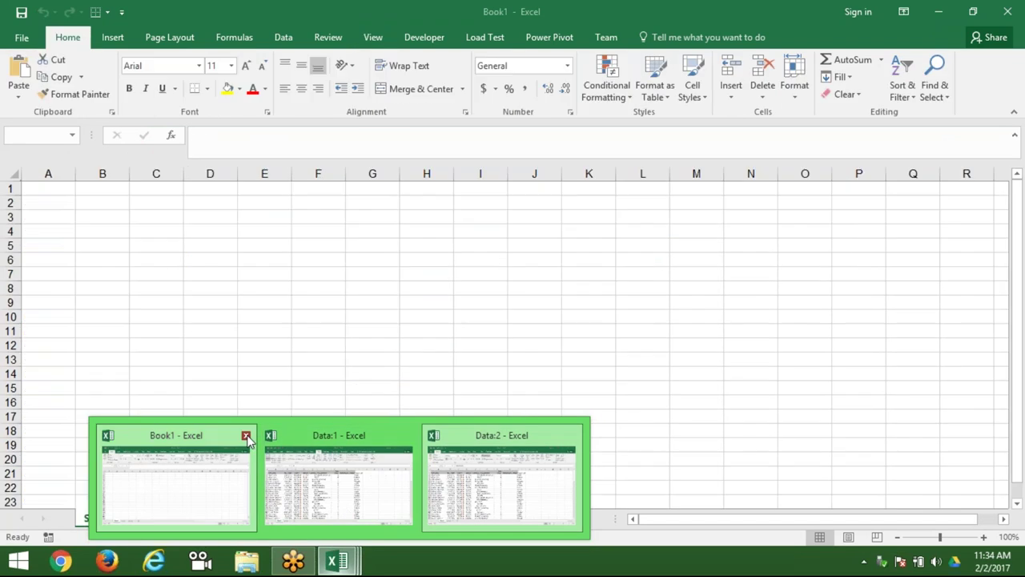
pyautogui.click(502, 481)
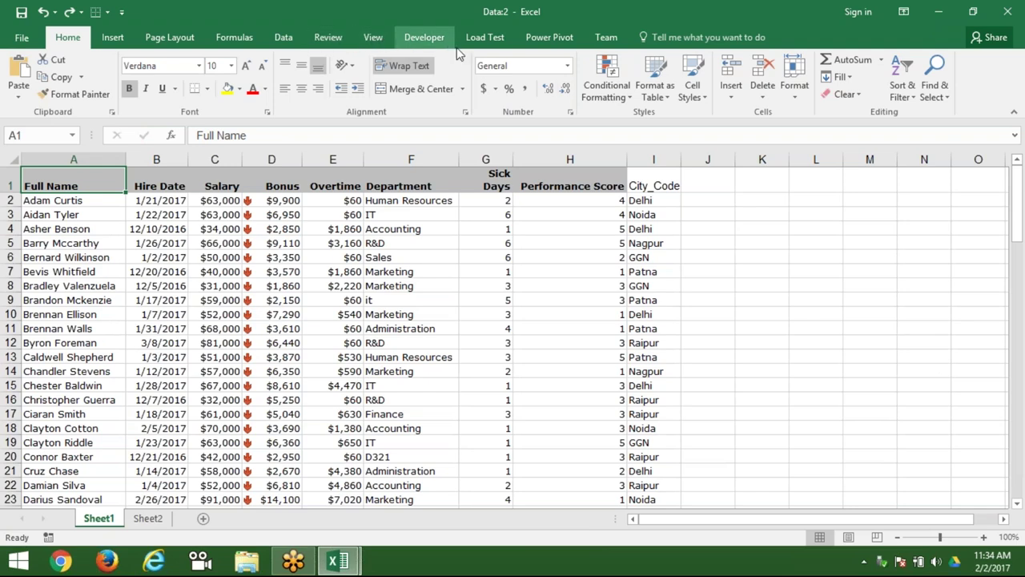
# Arrange the two Data windows side by side and browse the table in the left window
pyautogui.click(373, 37)
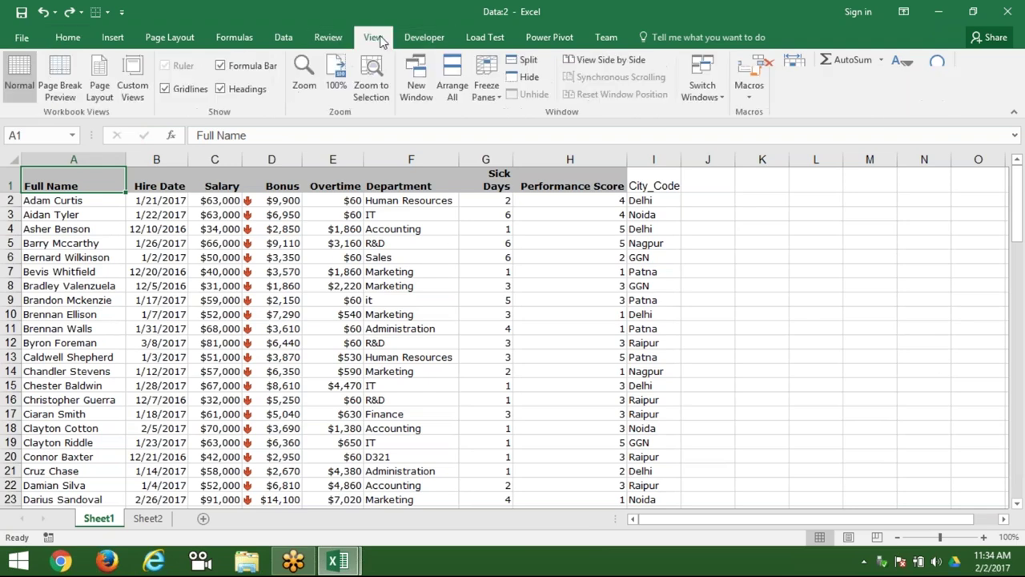
pyautogui.click(450, 96)
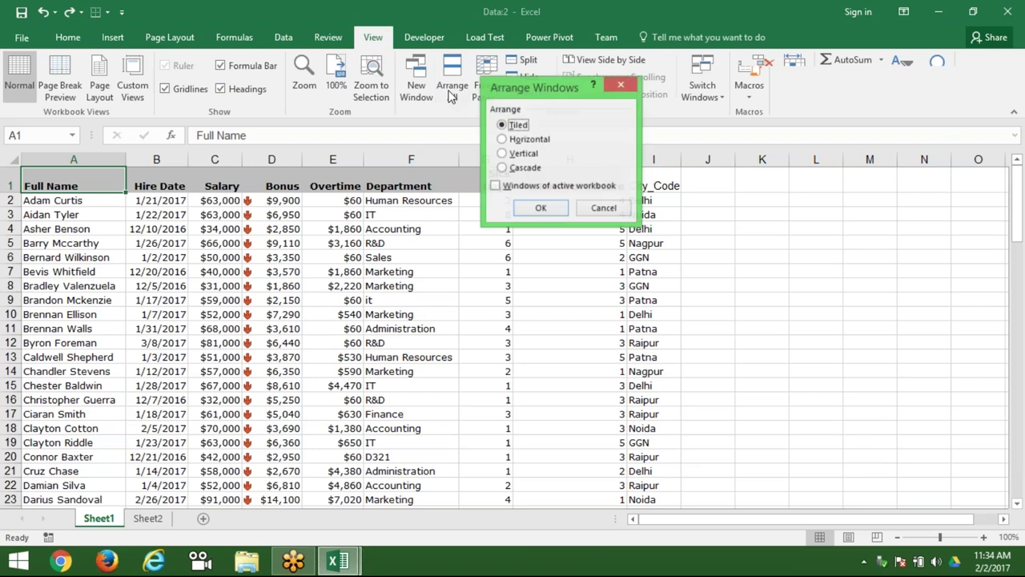
pyautogui.click(541, 209)
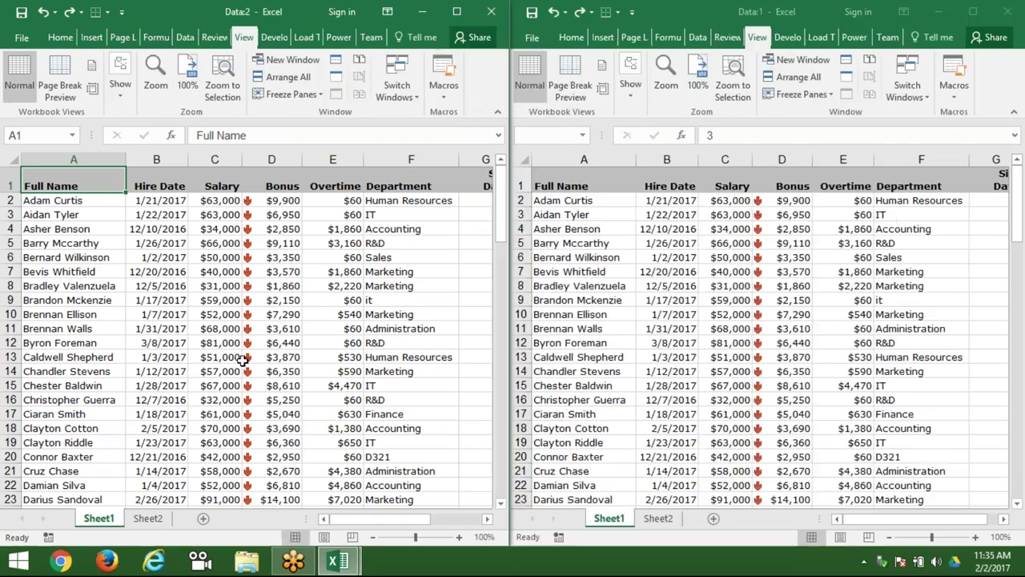
pyautogui.click(247, 358)
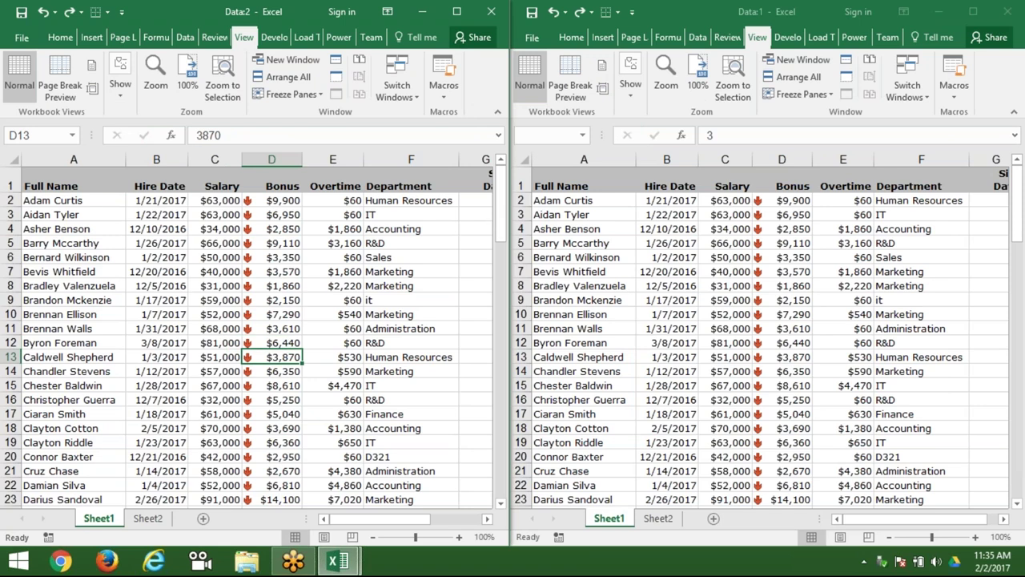
pyautogui.press('Down')
pyautogui.press('Right')
pyautogui.press('Right')
pyautogui.press('Right')
pyautogui.press('Right')
pyautogui.press('Right')
pyautogui.press('Right')
pyautogui.press('Right')
pyautogui.press('Left')
pyautogui.press('Left')
pyautogui.press('Left')
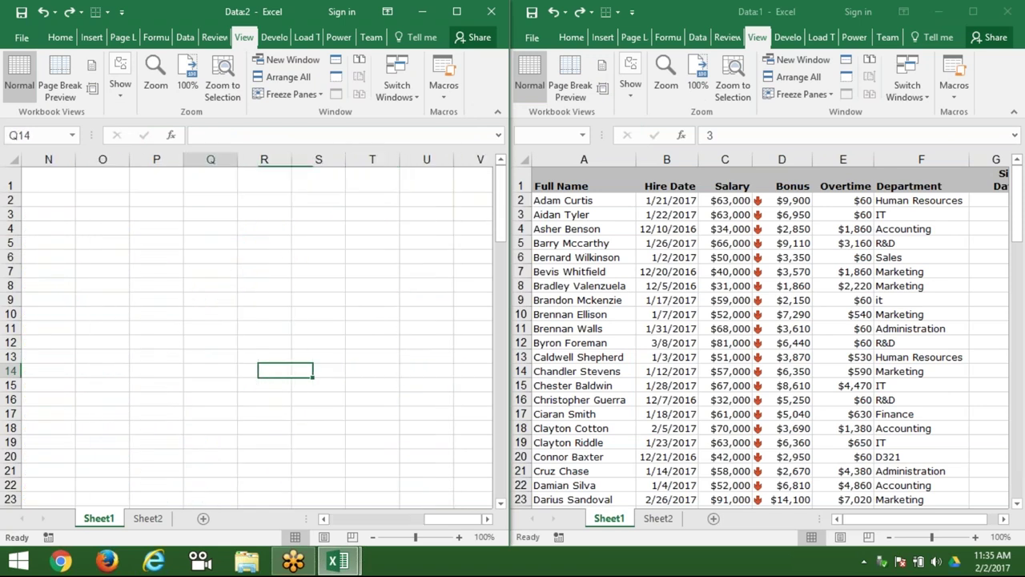
pyautogui.press('Home')
# Switch to the right window with Ctrl+F6 and navigate along rows 8 and 2 to L2
pyautogui.hotkey('ctrl', 'F6')
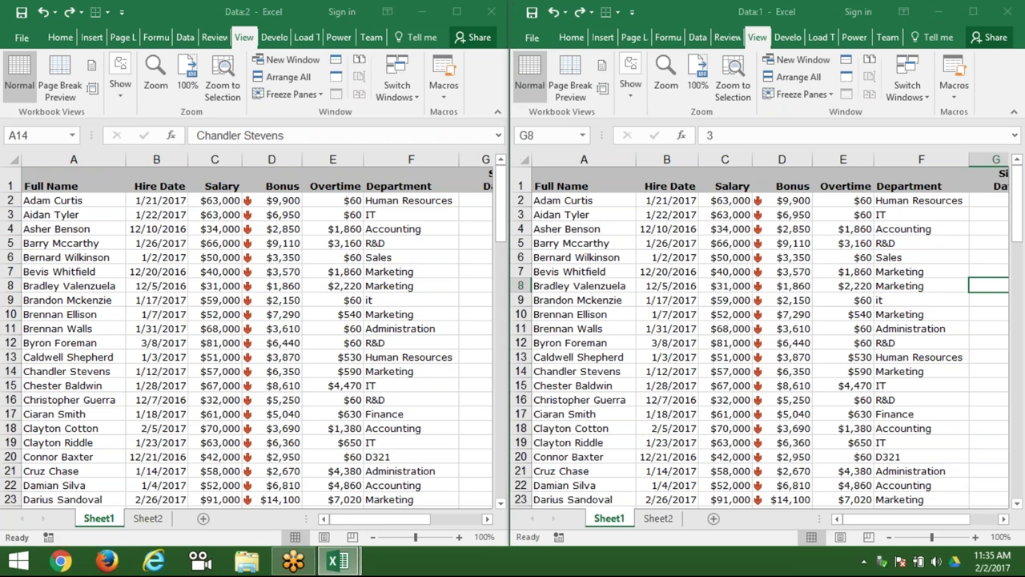
pyautogui.press('Right')
pyautogui.press('Right')
pyautogui.press('Right')
pyautogui.press('Right')
pyautogui.press('Right')
pyautogui.press('Right')
pyautogui.press('Right')
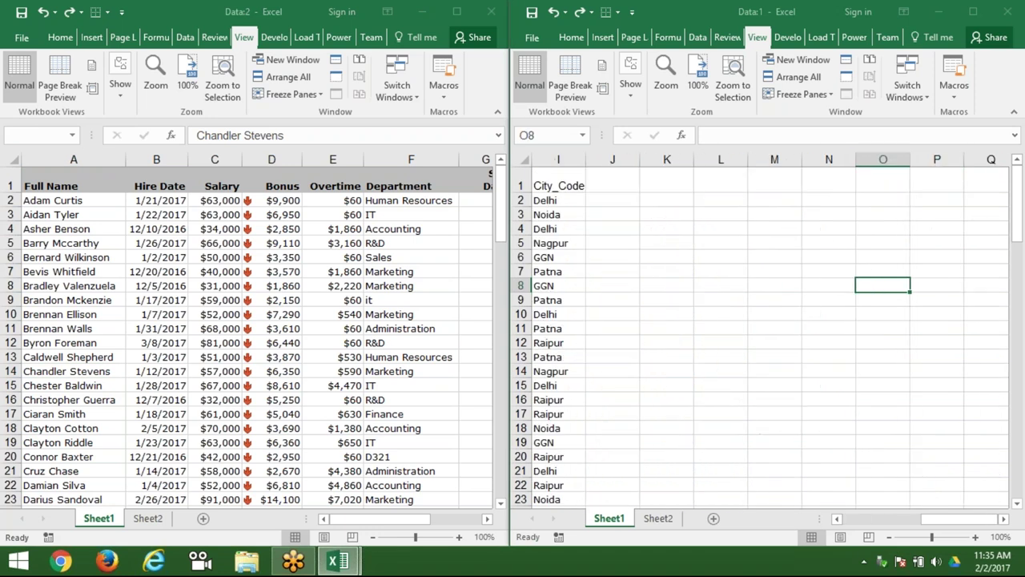
pyautogui.press('Left')
pyautogui.press('Left')
pyautogui.press('Left')
pyautogui.press('Left')
pyautogui.press('Left')
pyautogui.press('Left')
pyautogui.press('Left')
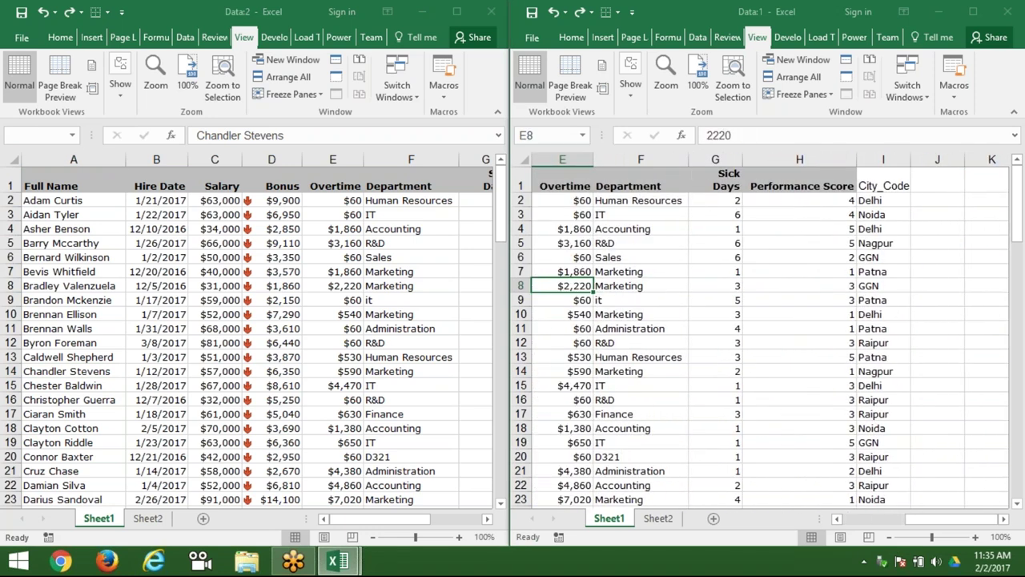
pyautogui.press('Left')
pyautogui.press('Left')
pyautogui.press('Right')
pyautogui.press('Right')
pyautogui.press('Up')
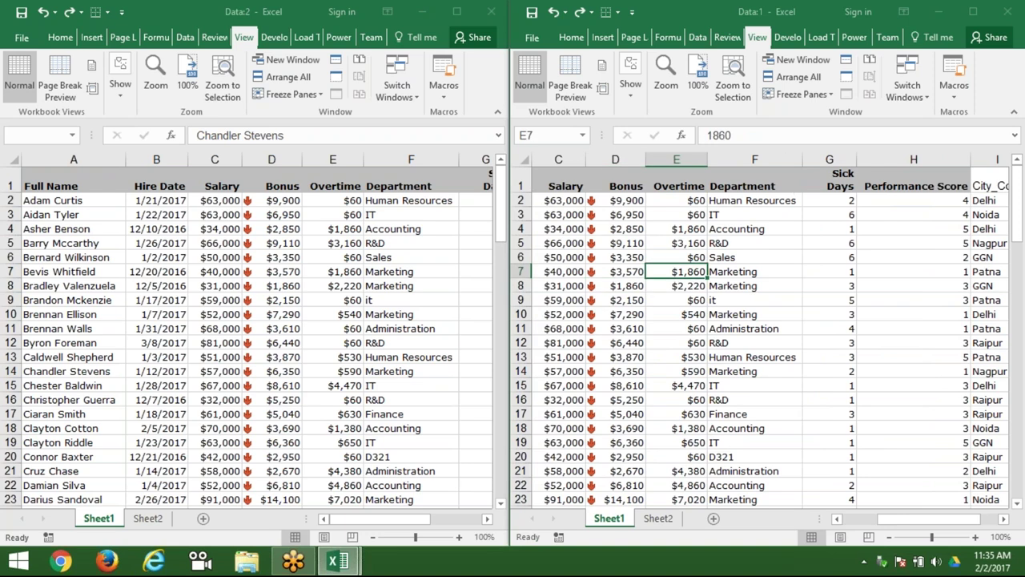
pyautogui.press('Up')
pyautogui.press('Up')
pyautogui.press('Up')
pyautogui.press('Right')
pyautogui.press('Right')
pyautogui.press('Right')
pyautogui.press('Right')
pyautogui.press('Right')
pyautogui.press('Right')
pyautogui.press('Left')
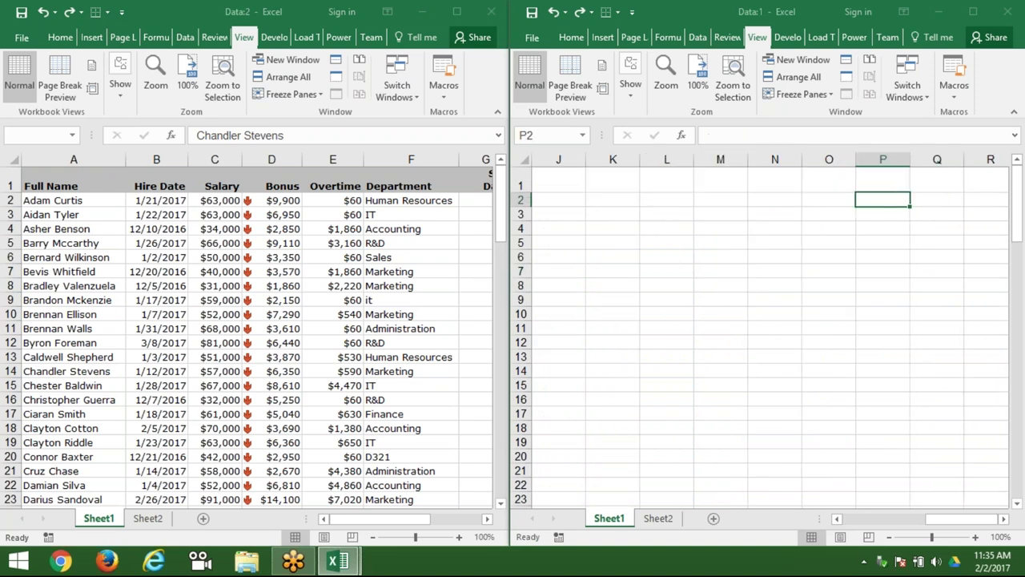
pyautogui.press('Left')
pyautogui.press('Left')
pyautogui.press('Left')
pyautogui.press('Left')
pyautogui.press('Left')
pyautogui.press('Right')
pyautogui.press('Right')
pyautogui.press('Right')
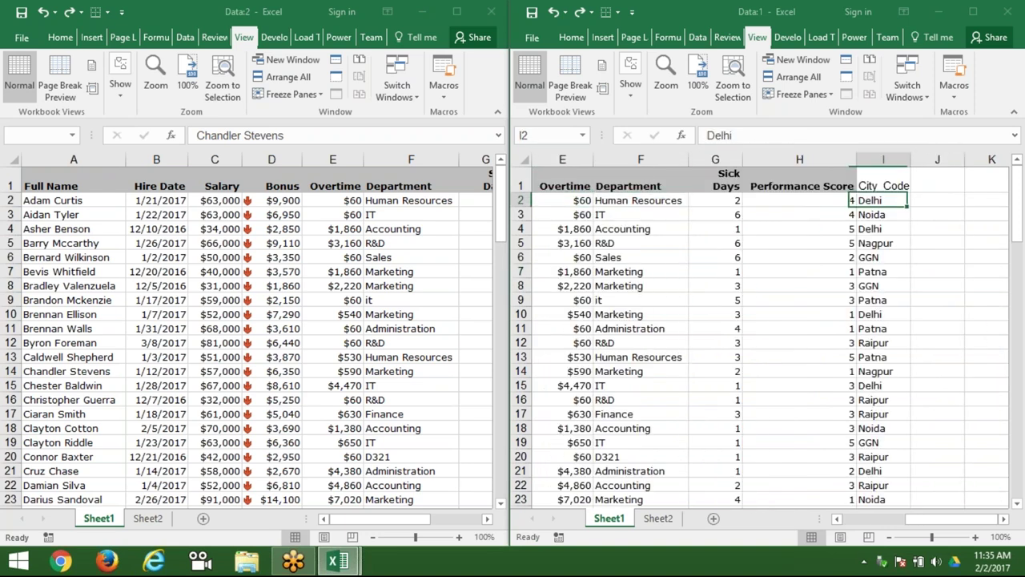
pyautogui.press('Right')
pyautogui.press('Right')
pyautogui.press('Right')
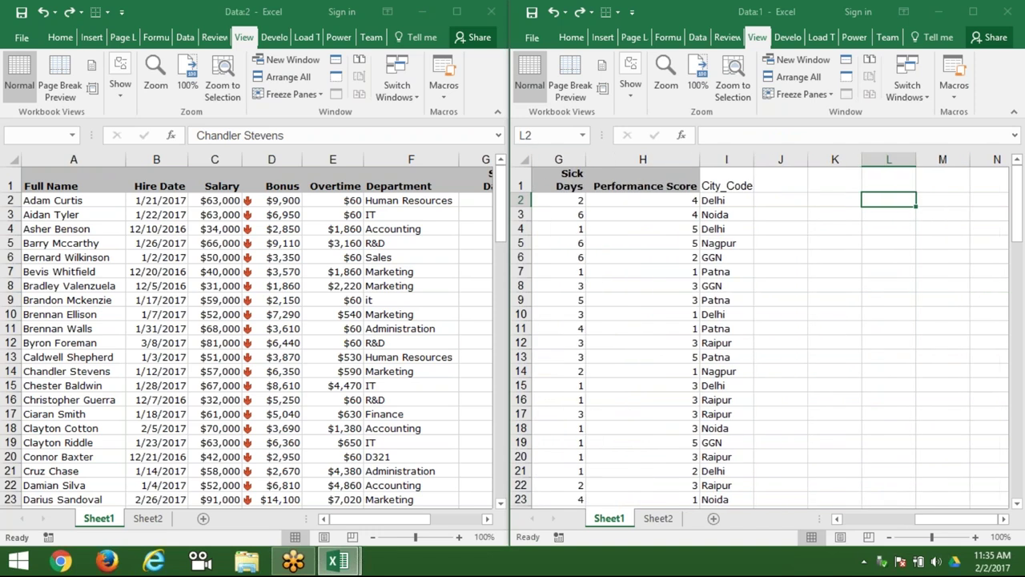
pyautogui.press('Escape')
# Extend the selection from L2 to L2:O10 with Shift+arrow keys
pyautogui.hotkey('shift', 'Right')
pyautogui.hotkey('shift', 'Down')
pyautogui.hotkey('shift', 'Down')
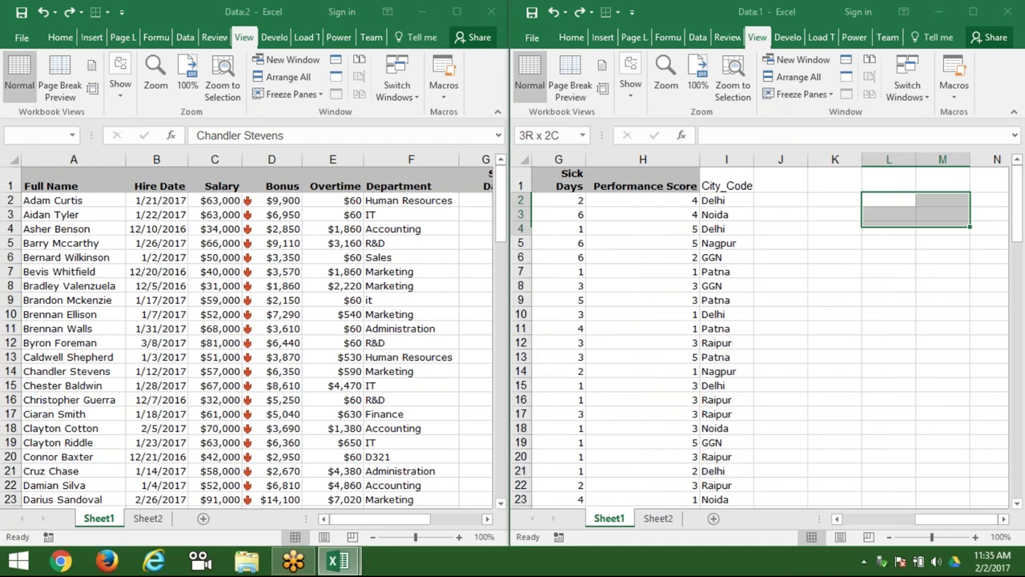
pyautogui.hotkey('shift', 'Down')
pyautogui.hotkey('shift', 'Down')
pyautogui.hotkey('shift', 'Right')
pyautogui.hotkey('shift', 'Right')
pyautogui.hotkey('shift', 'Down')
pyautogui.hotkey('shift', 'Down')
pyautogui.hotkey('shift', 'Down')
pyautogui.hotkey('shift', 'Down')
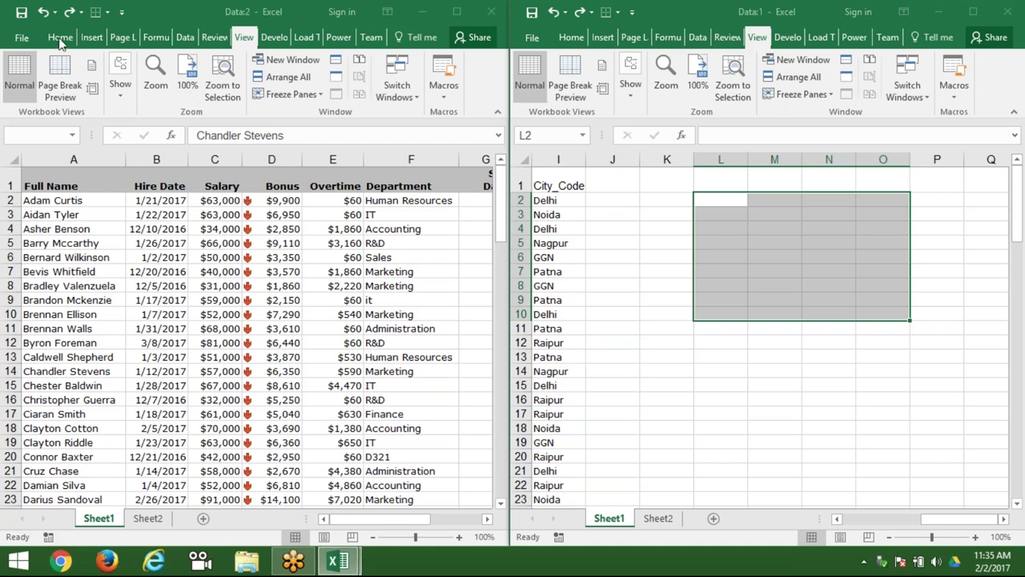
# Apply a yellow Fill Color from the Home tab to L2:O10 in Data:1
pyautogui.click(61, 44)
pyautogui.click(628, 278)
pyautogui.click(575, 45)
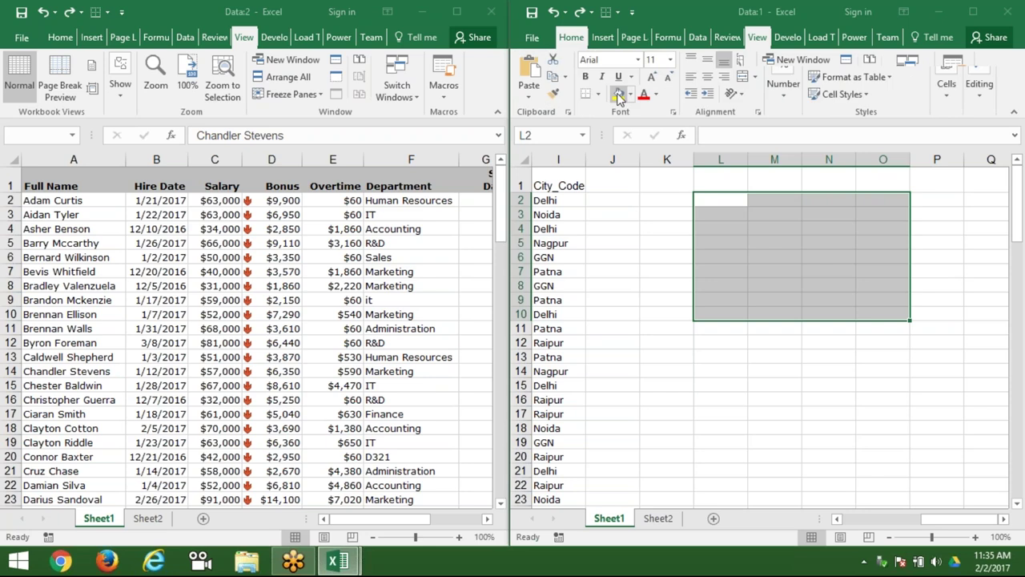
pyautogui.click(618, 93)
pyautogui.click(613, 314)
pyautogui.click(763, 271)
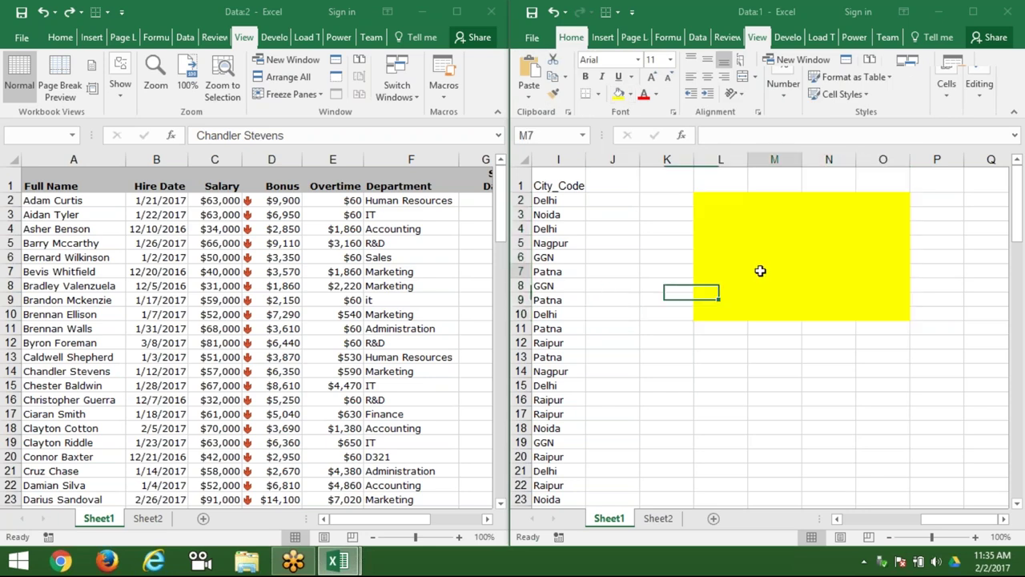
# Copy Delhi from I2 and paste it into F104 below the last department entry
pyautogui.click(561, 200)
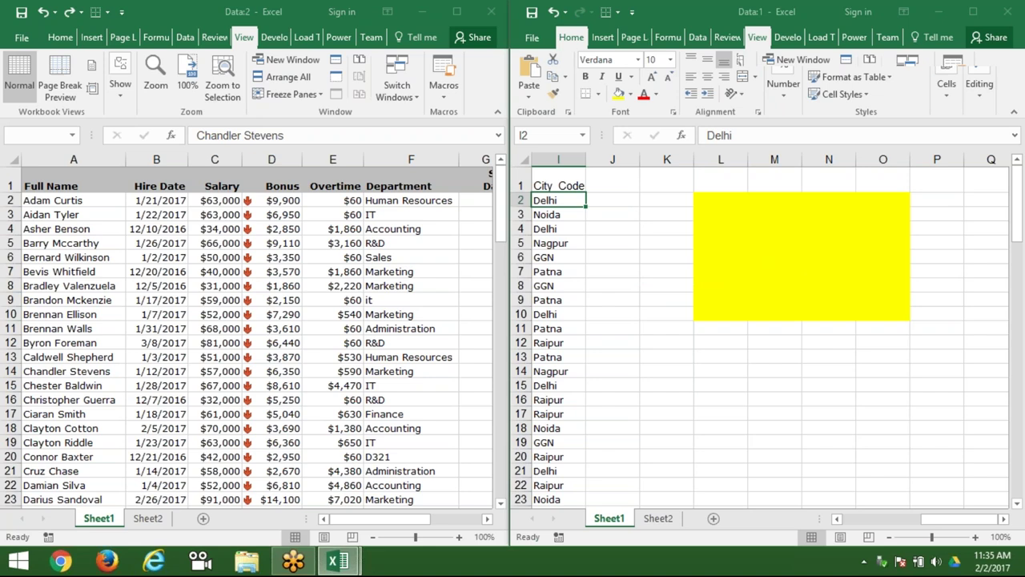
pyautogui.moveTo(1018, 223)
pyautogui.mouseDown()
pyautogui.moveTo(1019, 298)
pyautogui.moveTo(1021, 218)
pyautogui.moveTo(984, 535)
pyautogui.mouseUp()
pyautogui.hotkey('ctrl', 'c')
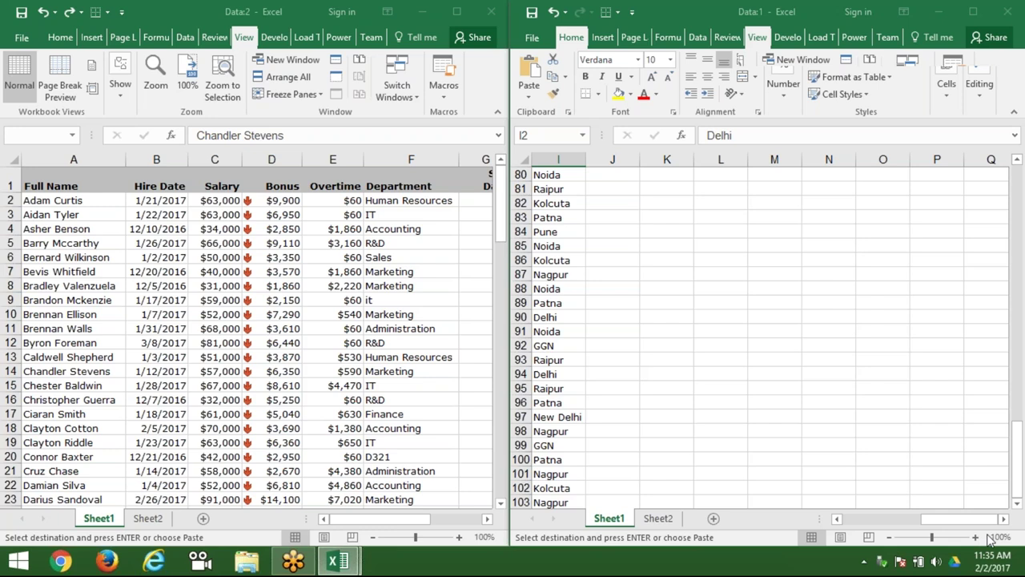
pyautogui.click(1019, 503)
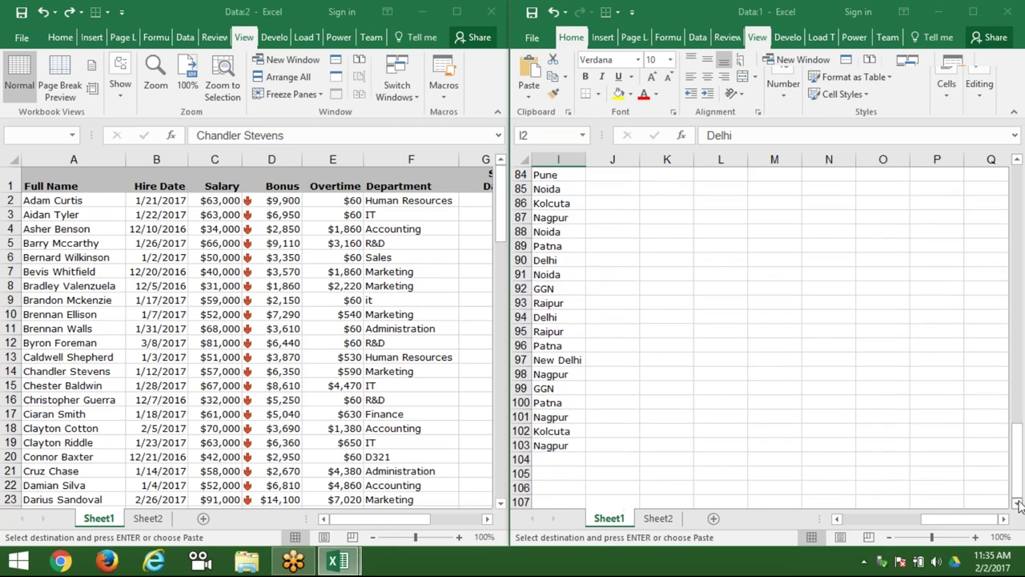
pyautogui.moveTo(1019, 464); pyautogui.dragTo(1021, 202)
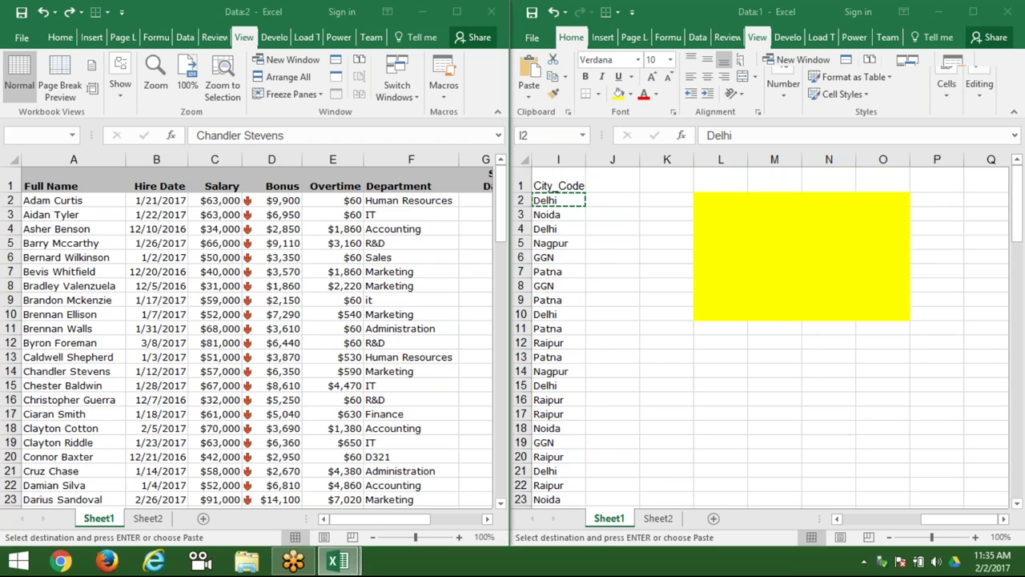
pyautogui.moveTo(502, 181); pyautogui.dragTo(488, 499)
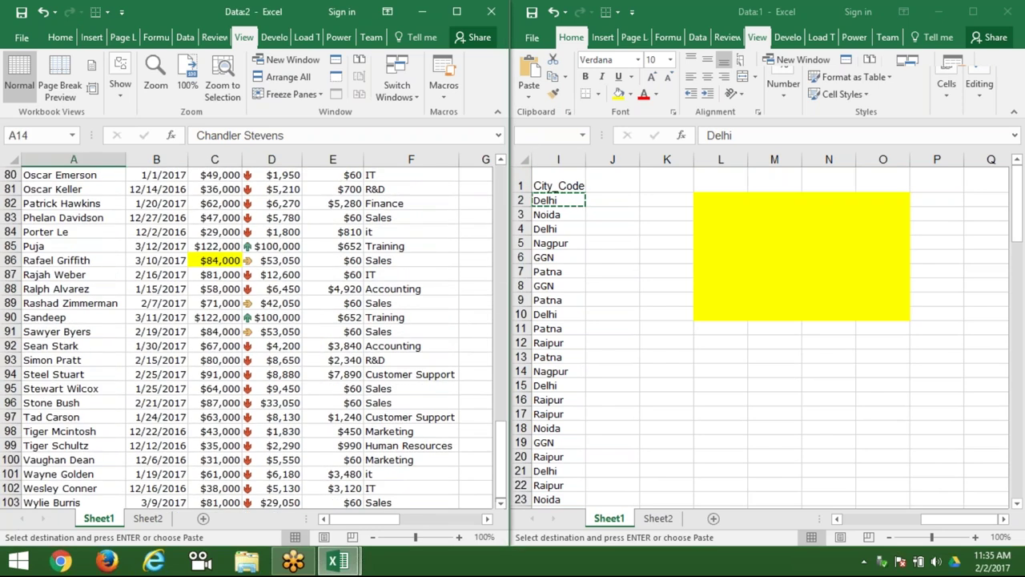
pyautogui.scroll(-5, 489, 500)
pyautogui.click(395, 445)
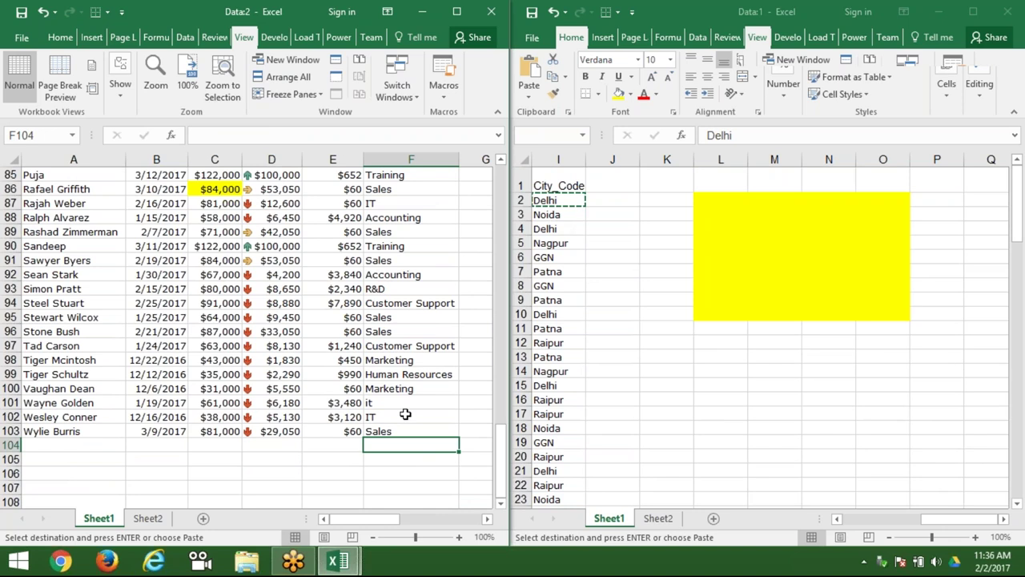
pyautogui.hotkey('ctrl', 'v')
# Copy Patna from I9, select F105, then cancel the copy and return to I9
pyautogui.click(553, 300)
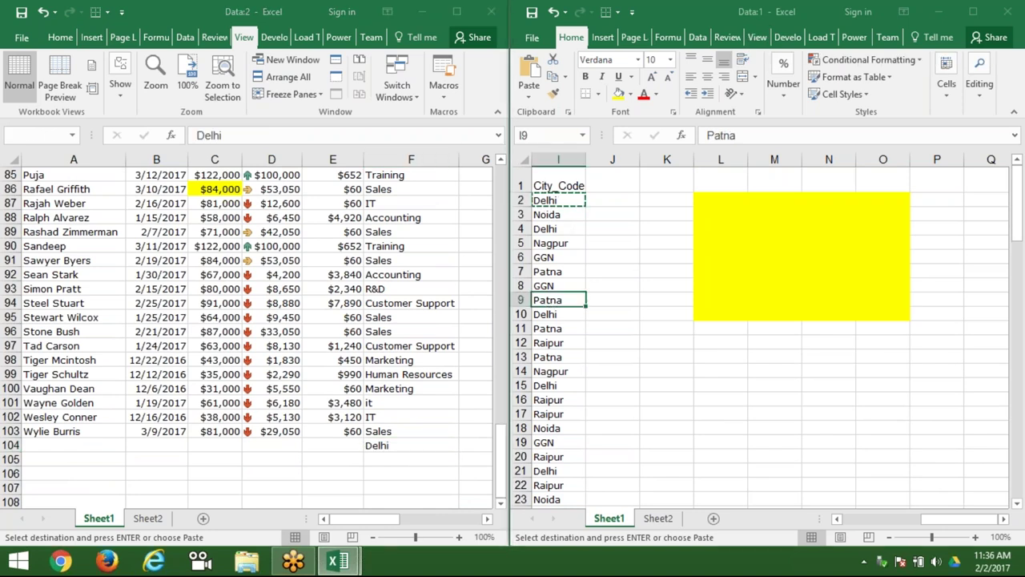
pyautogui.hotkey('ctrl', 'c')
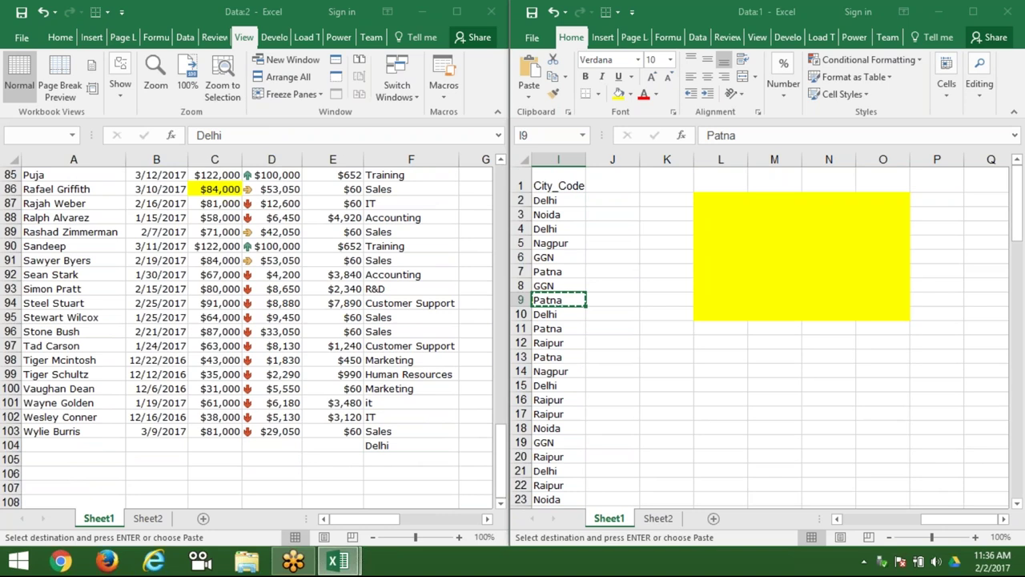
pyautogui.click(395, 459)
pyautogui.click(395, 459)
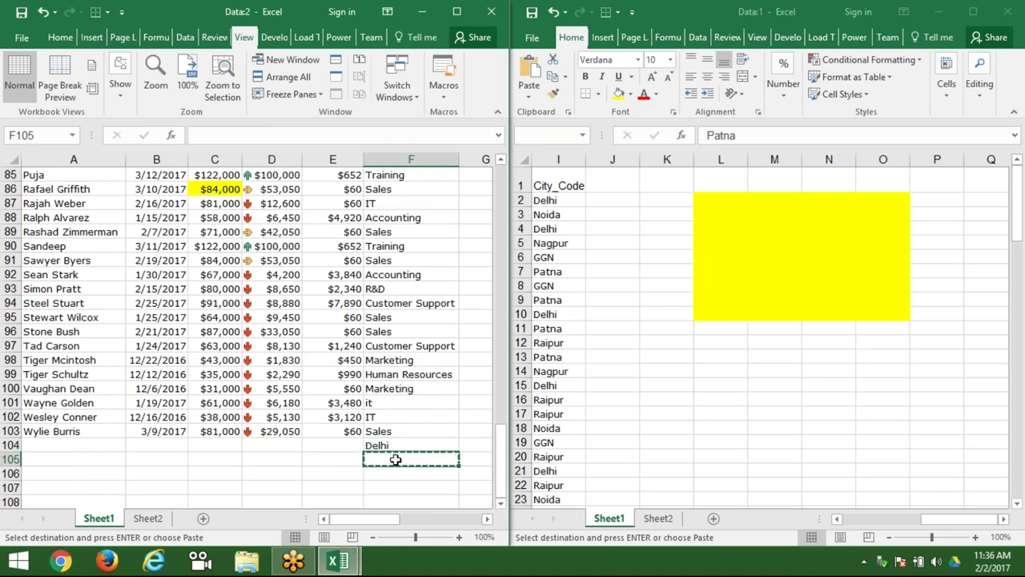
pyautogui.press('Escape')
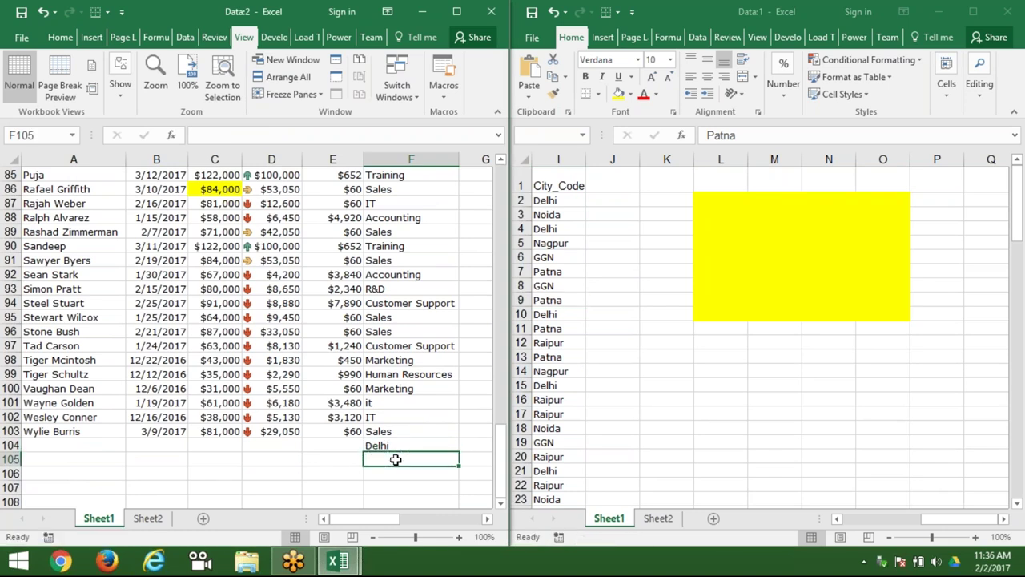
pyautogui.press('Up')
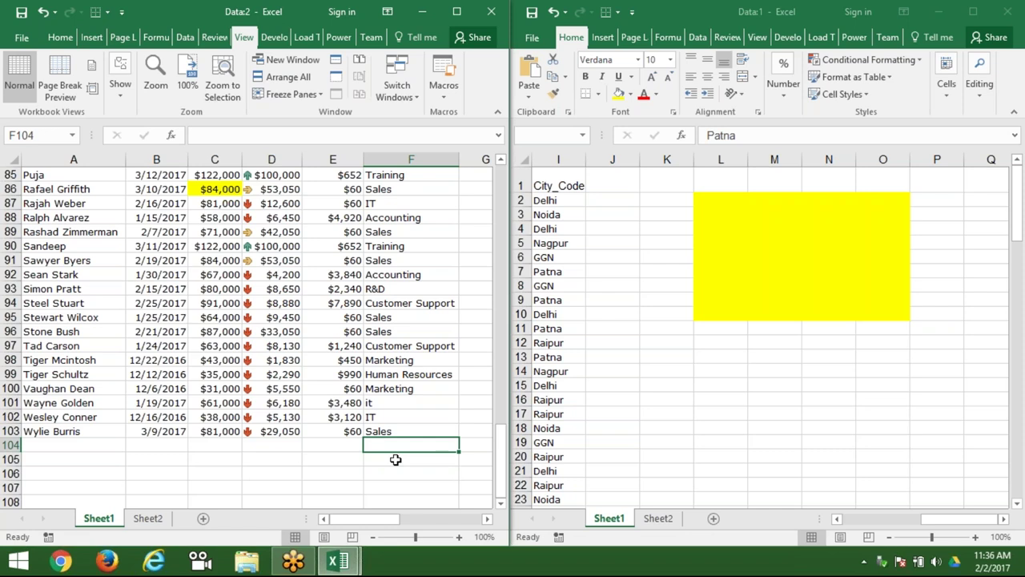
pyautogui.click(558, 300)
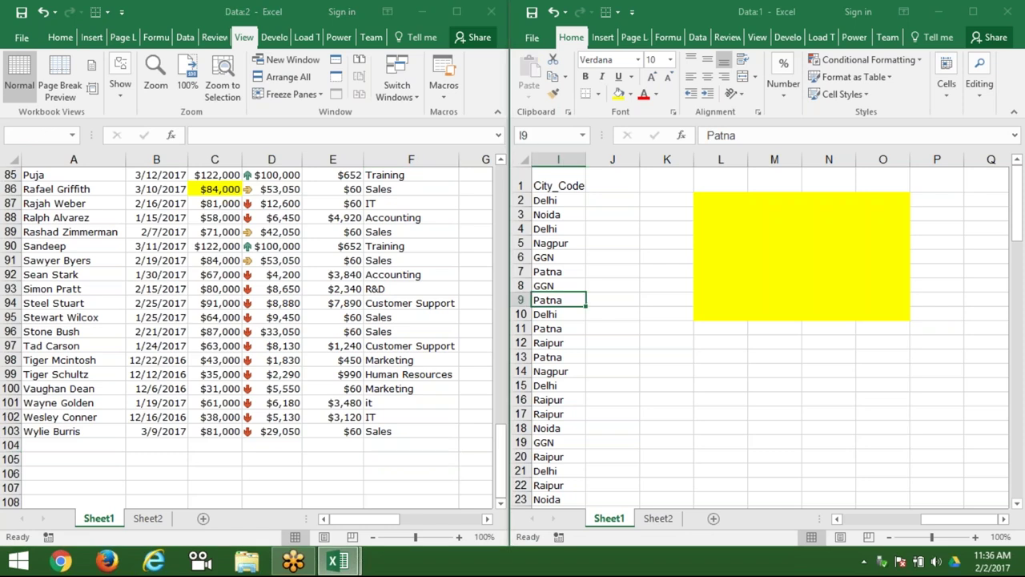
# Maximize the Data:1 window and close the Data:2 window from its taskbar thumbnail
pyautogui.press('Left')
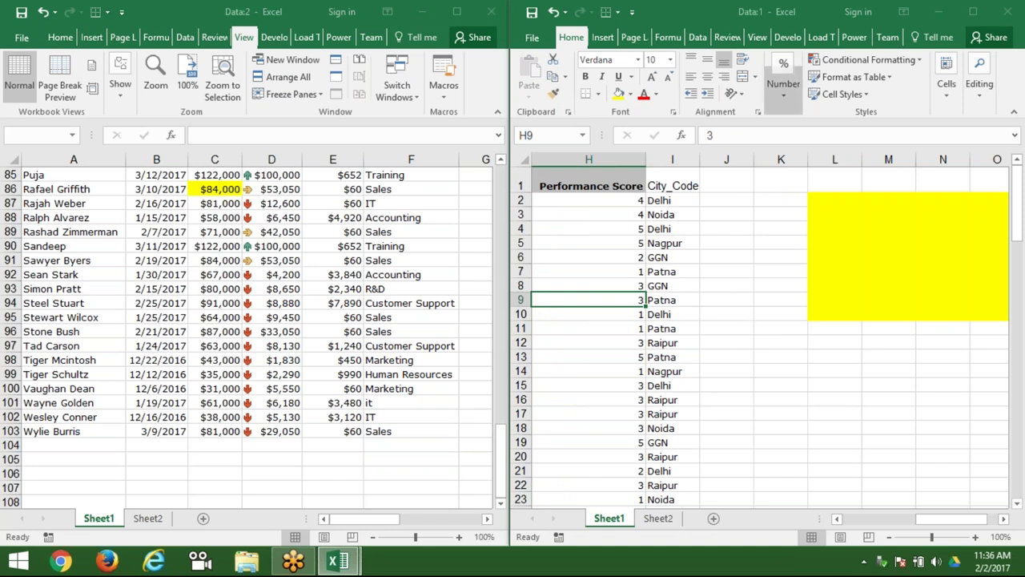
pyautogui.doubleClick(724, 15)
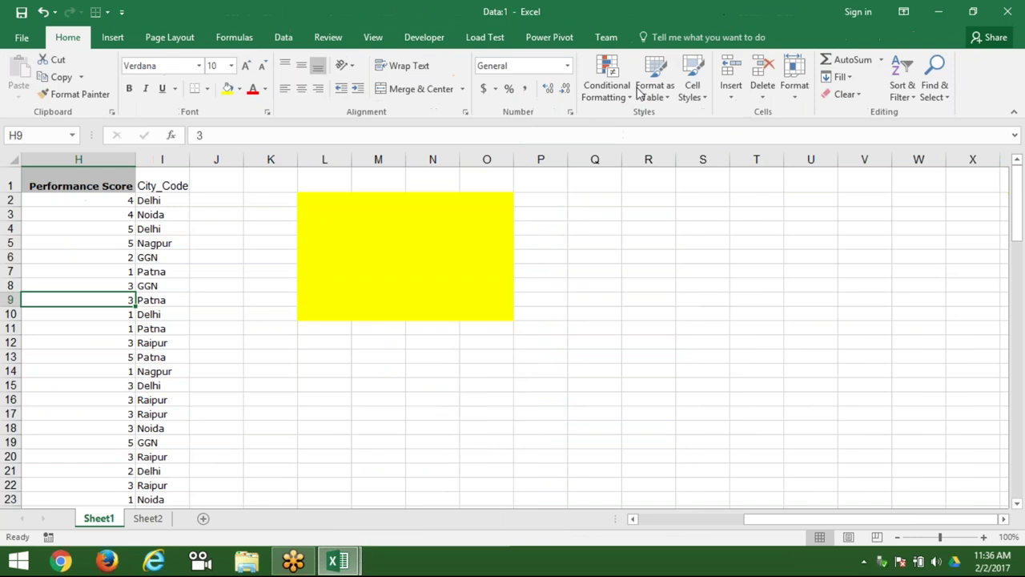
pyautogui.moveTo(337, 561)
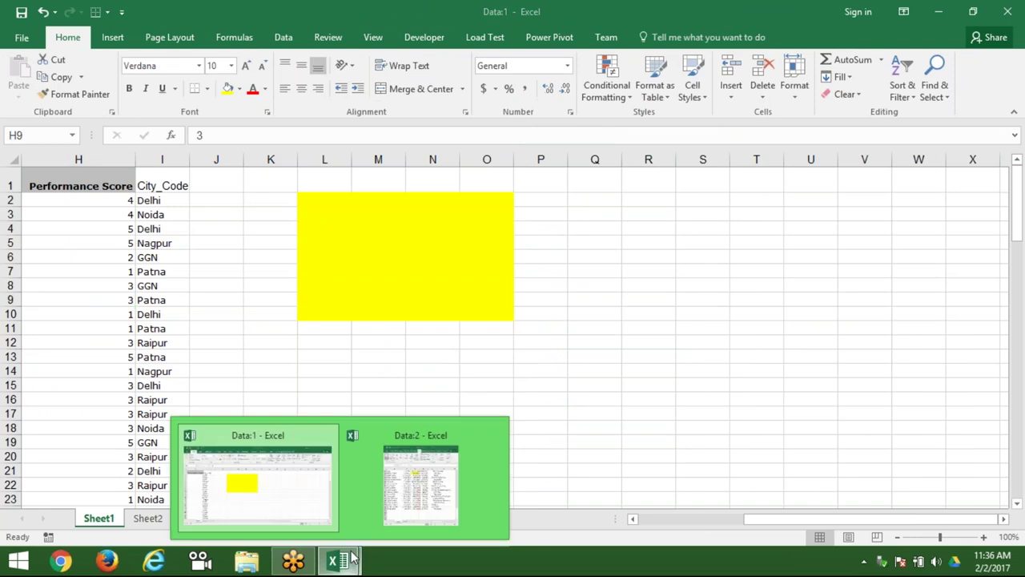
pyautogui.moveTo(495, 441)
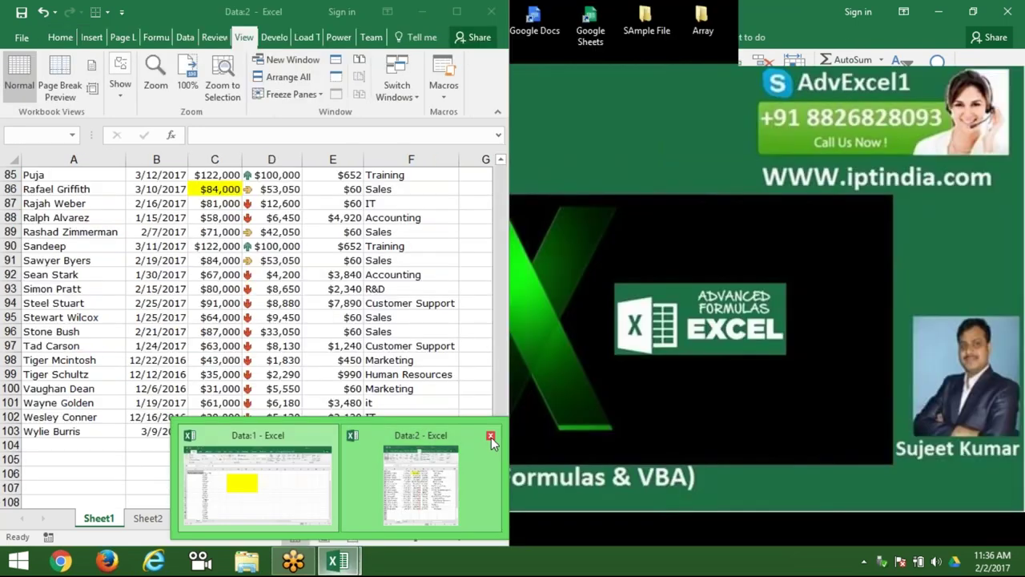
pyautogui.click(491, 438)
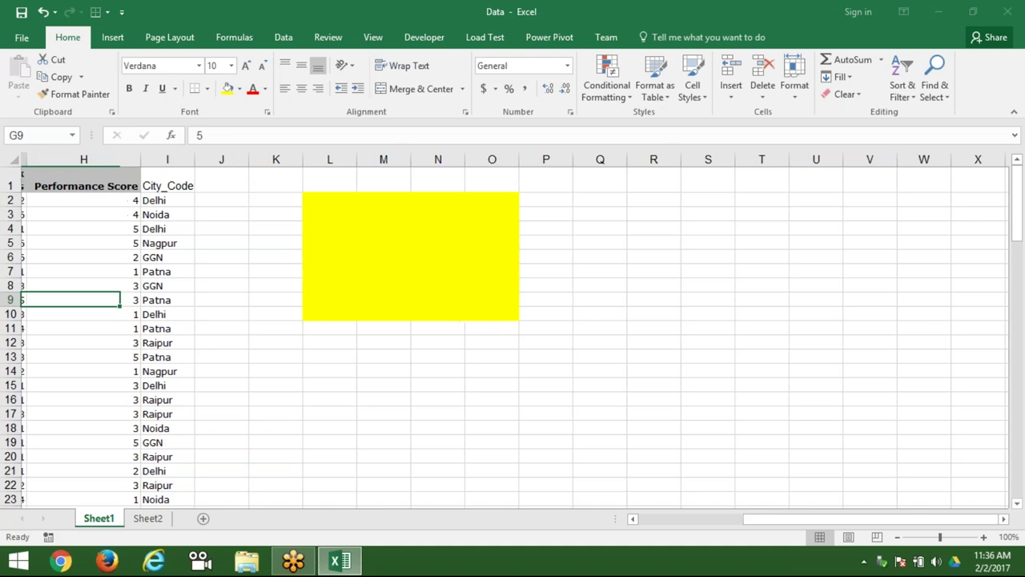
# Narrow column H so the Performance Score header wraps, then open the File Info page
pyautogui.press('Home')
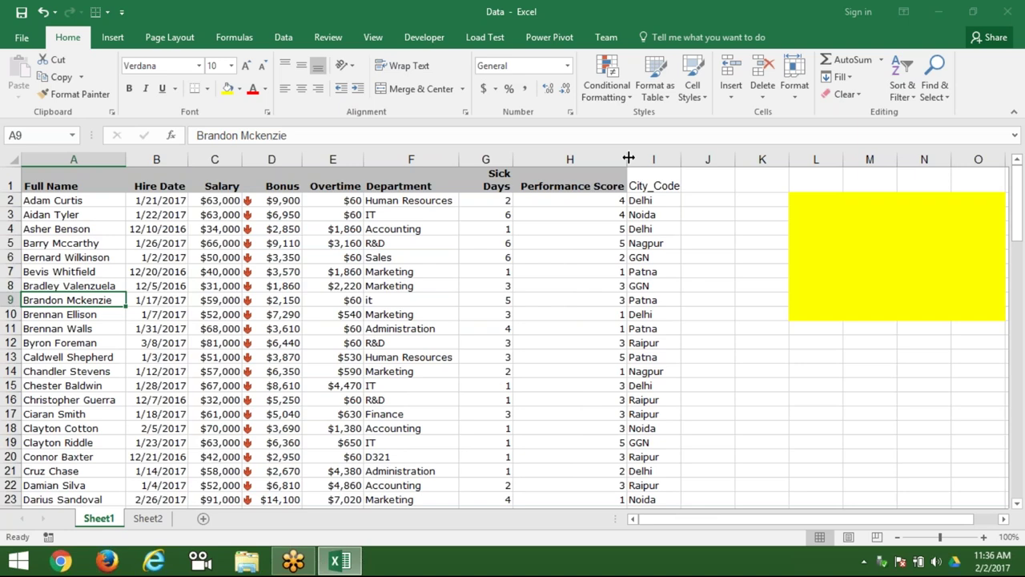
pyautogui.moveTo(629, 159); pyautogui.dragTo(605, 160)
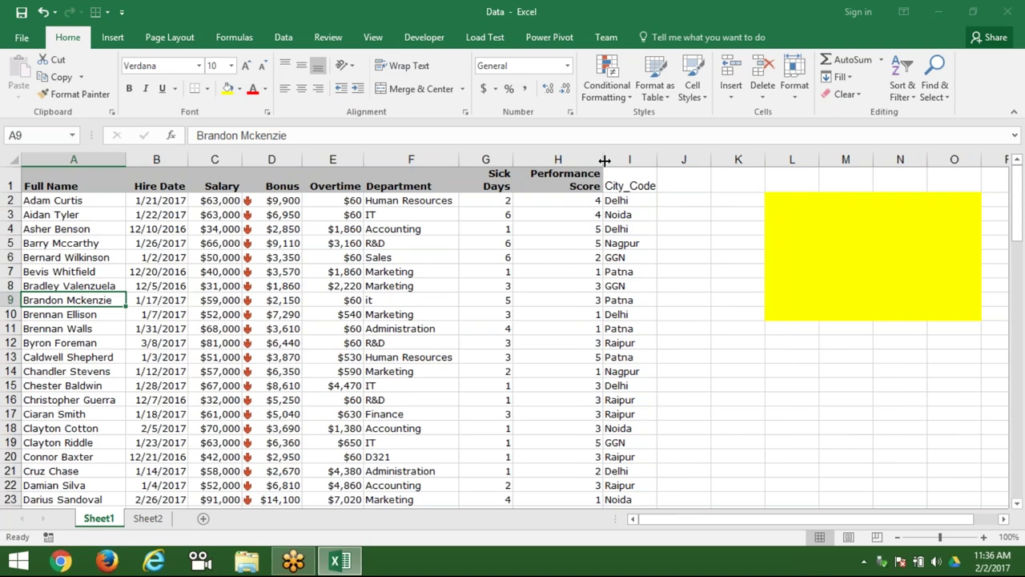
pyautogui.click(22, 39)
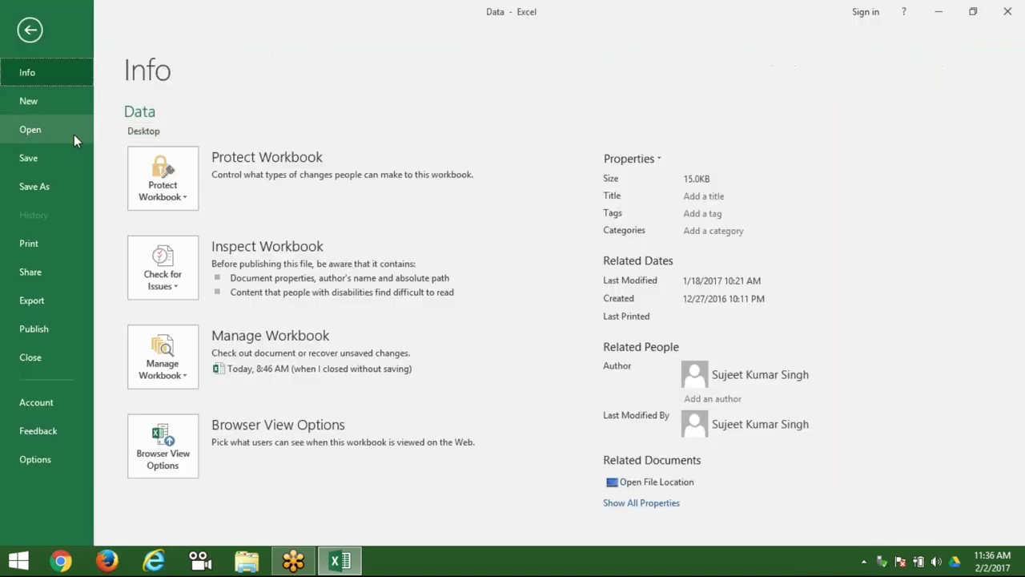
# Try reopening the recent Patna workbook, dismiss the file-not-found error, and select cell F12
pyautogui.click(48, 129)
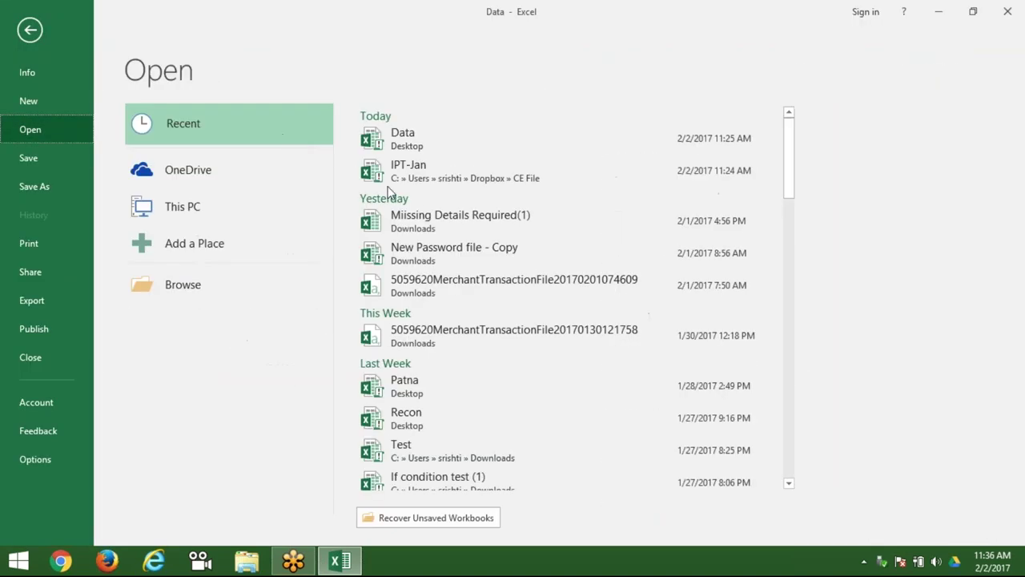
pyautogui.click(405, 380)
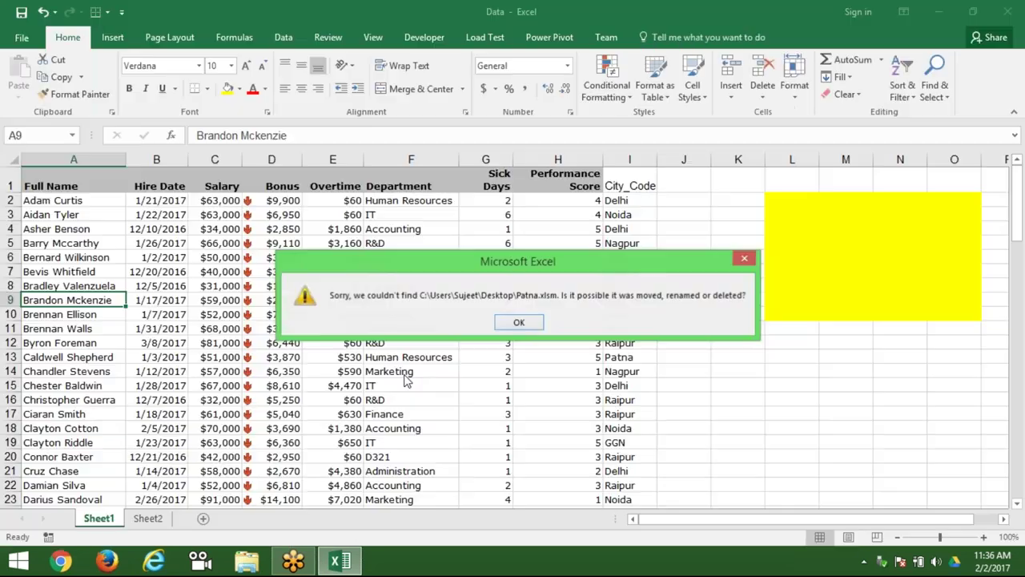
pyautogui.click(516, 326)
pyautogui.click(407, 344)
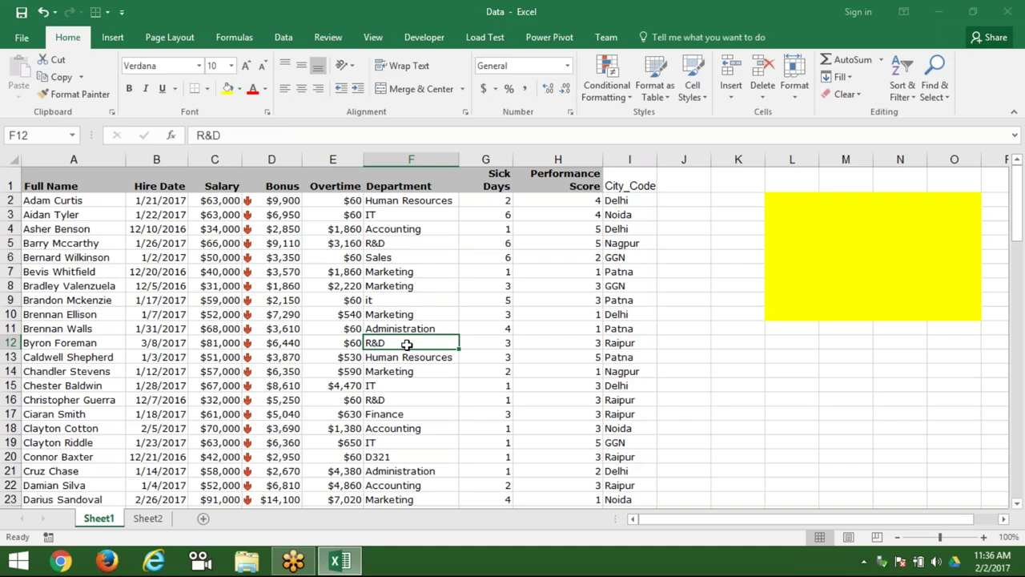
# Create a new blank workbook Book2 and tile it side by side with Data
pyautogui.hotkey('ctrl', 'n')
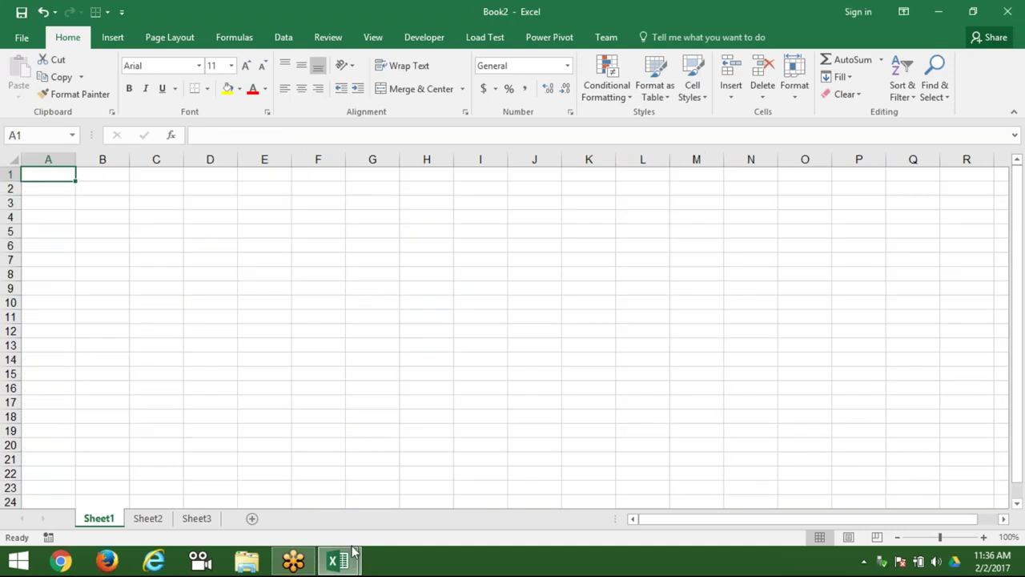
pyautogui.moveTo(341, 561)
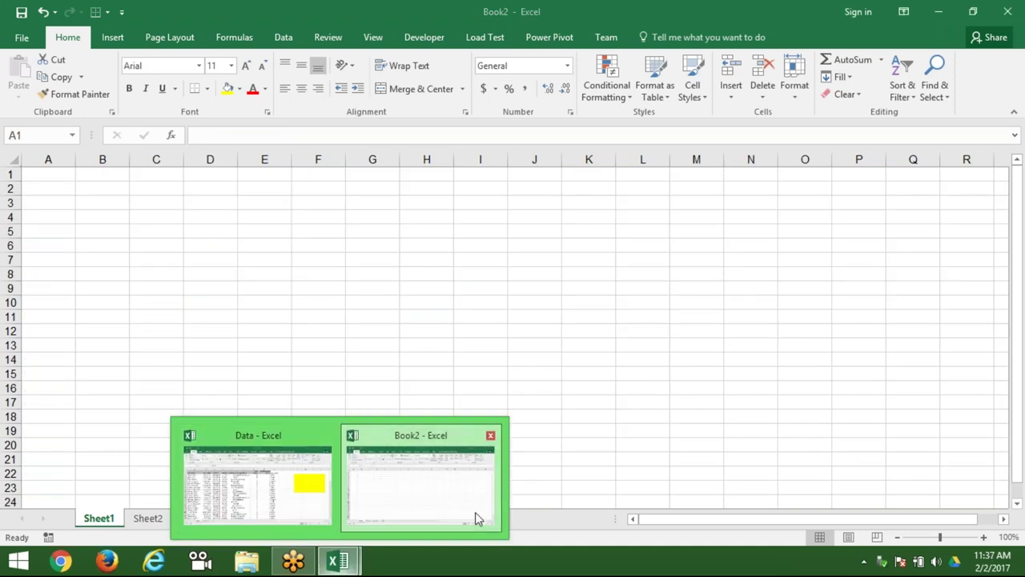
pyautogui.click(312, 484)
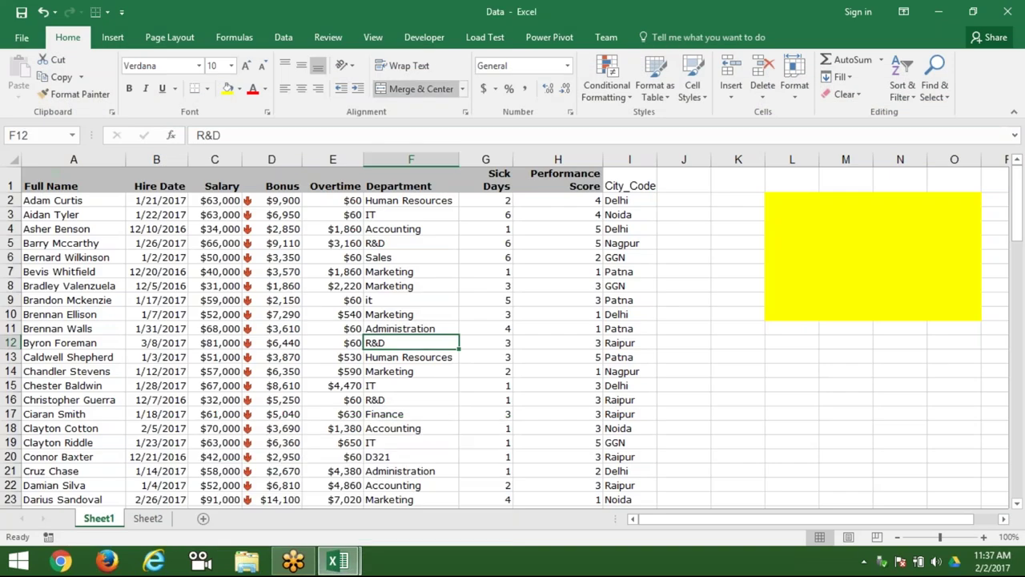
pyautogui.click(374, 38)
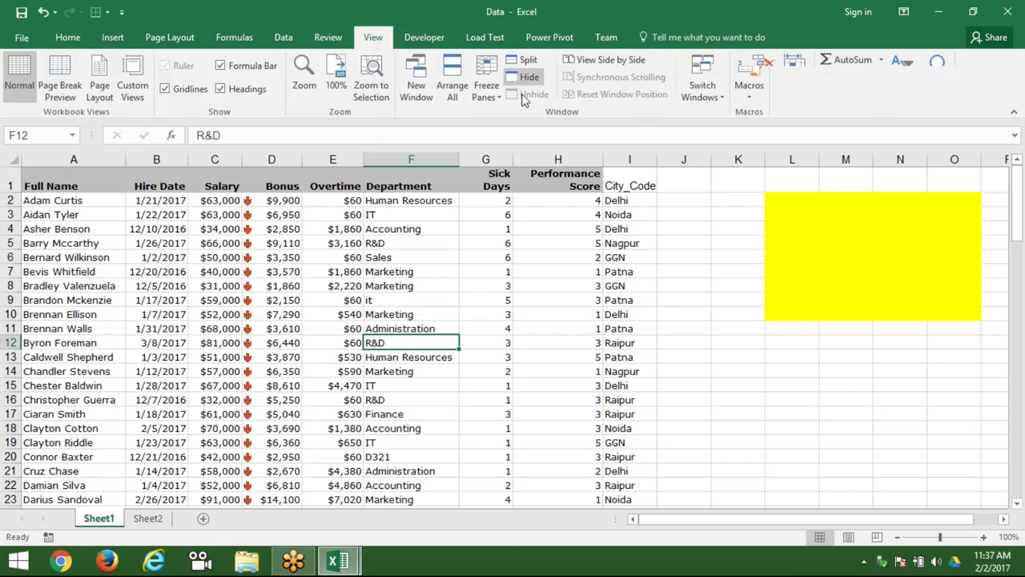
pyautogui.click(453, 89)
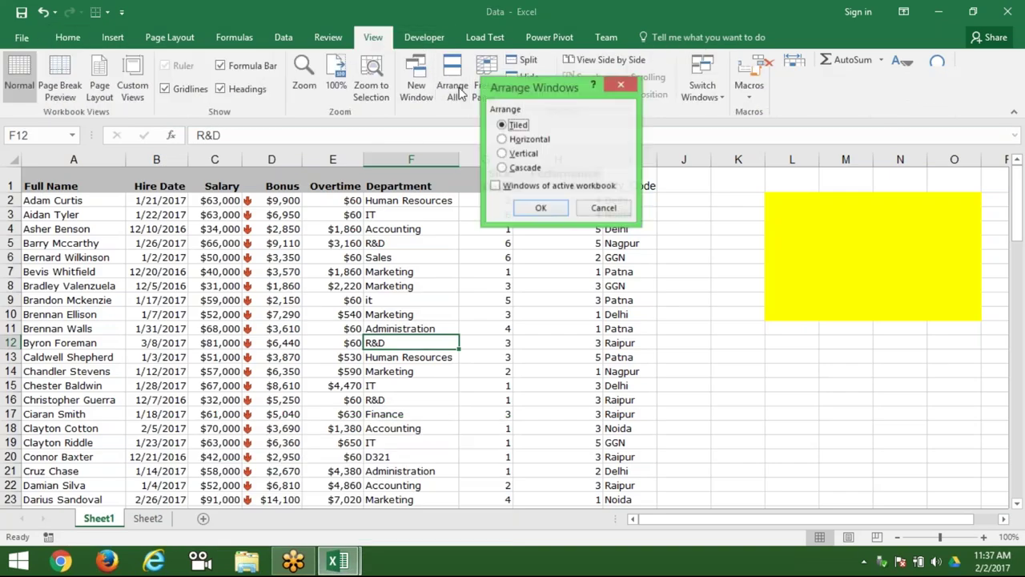
pyautogui.click(541, 208)
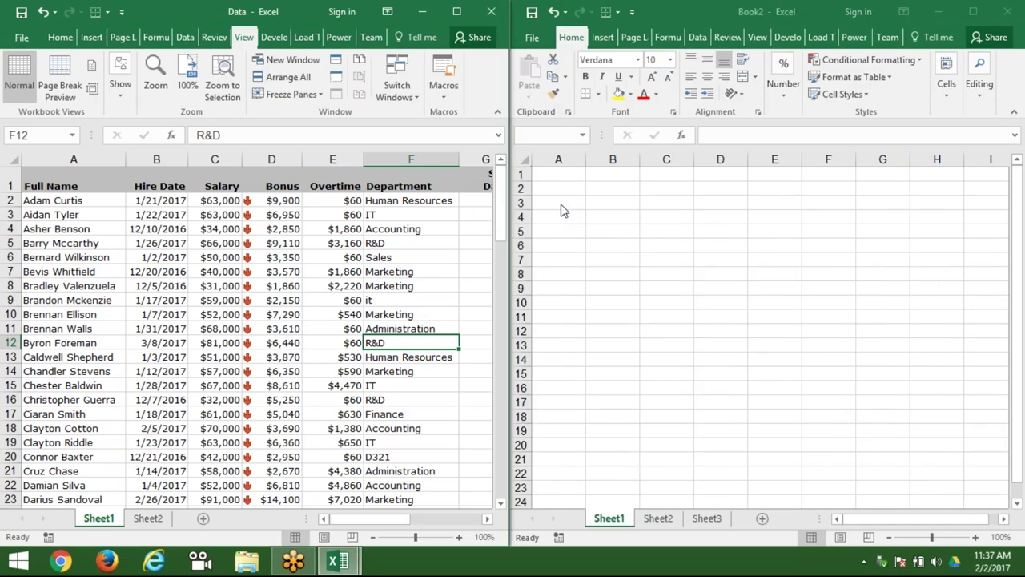
# Maximize Book2, then switch to the Data workbook and maximize it full screen
pyautogui.click(712, 15)
pyautogui.doubleClick(712, 15)
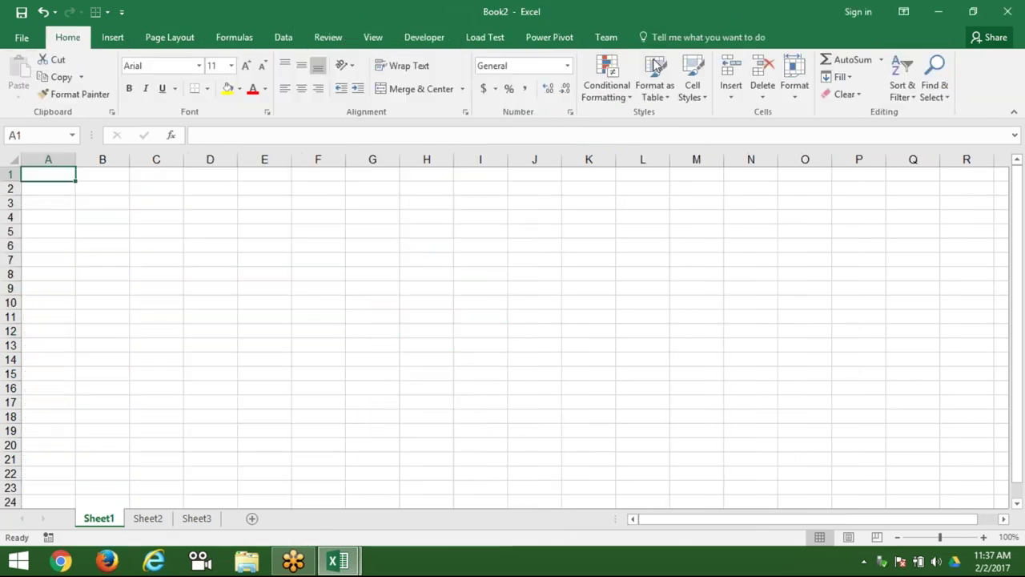
pyautogui.moveTo(338, 561)
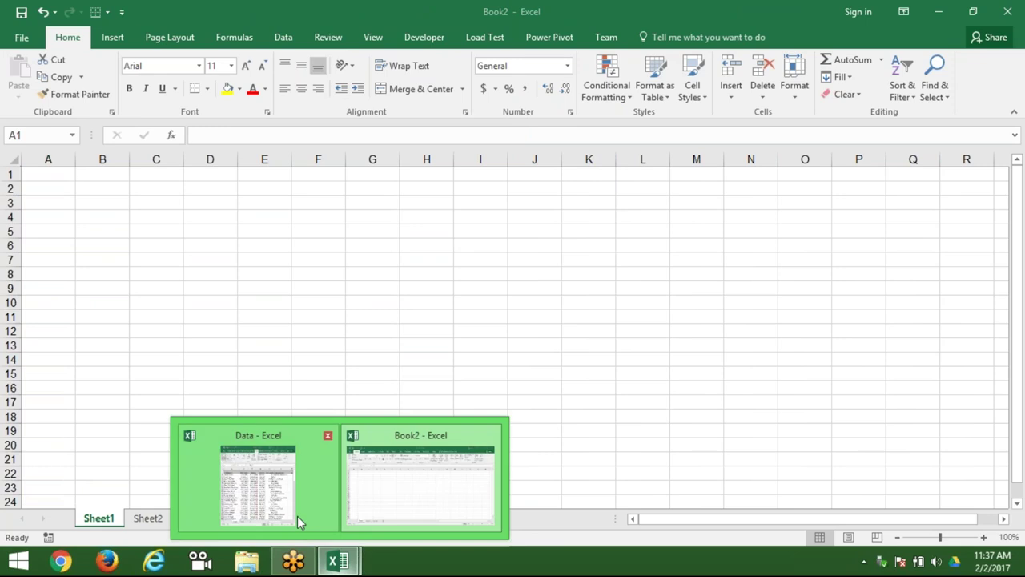
pyautogui.click(288, 516)
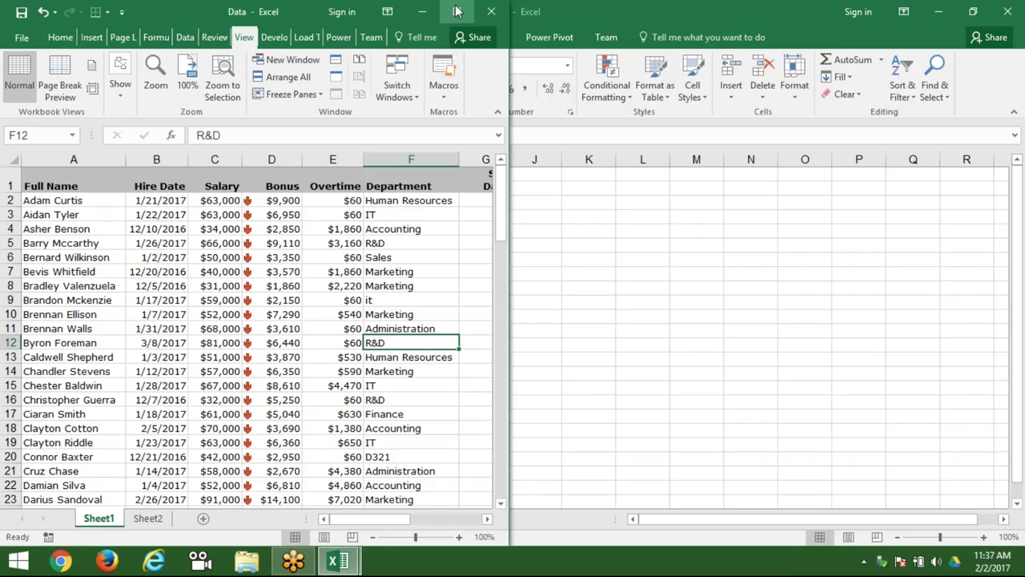
pyautogui.click(457, 11)
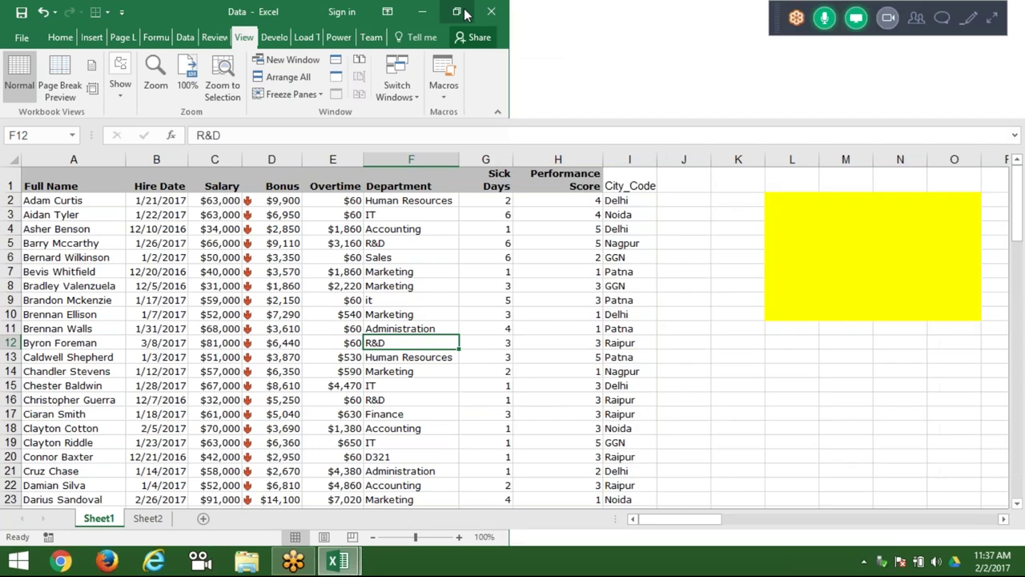
pyautogui.click(465, 12)
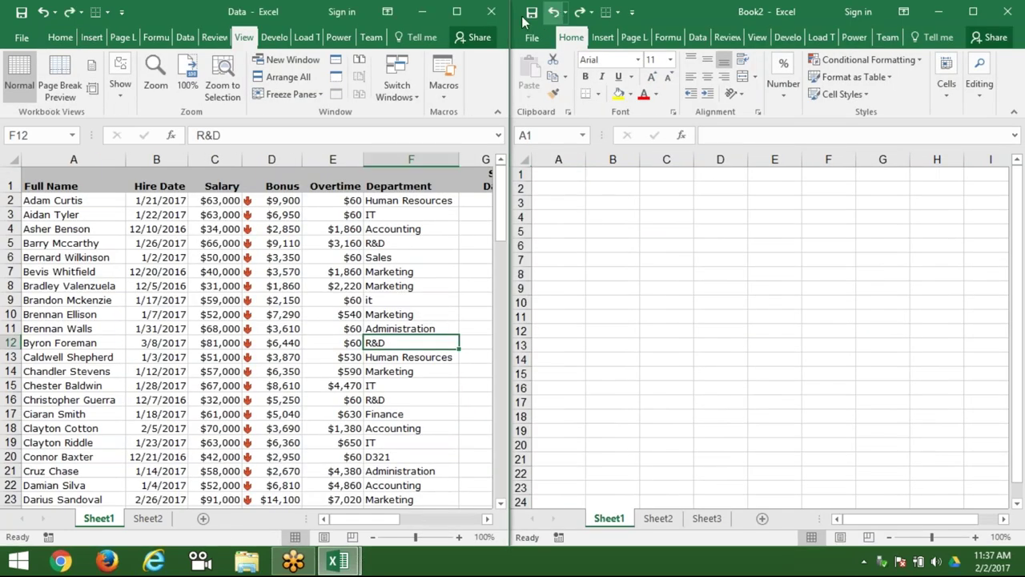
pyautogui.doubleClick(189, 8)
# Move along the row 1 headers and return to cell A1
pyautogui.click(90, 184)
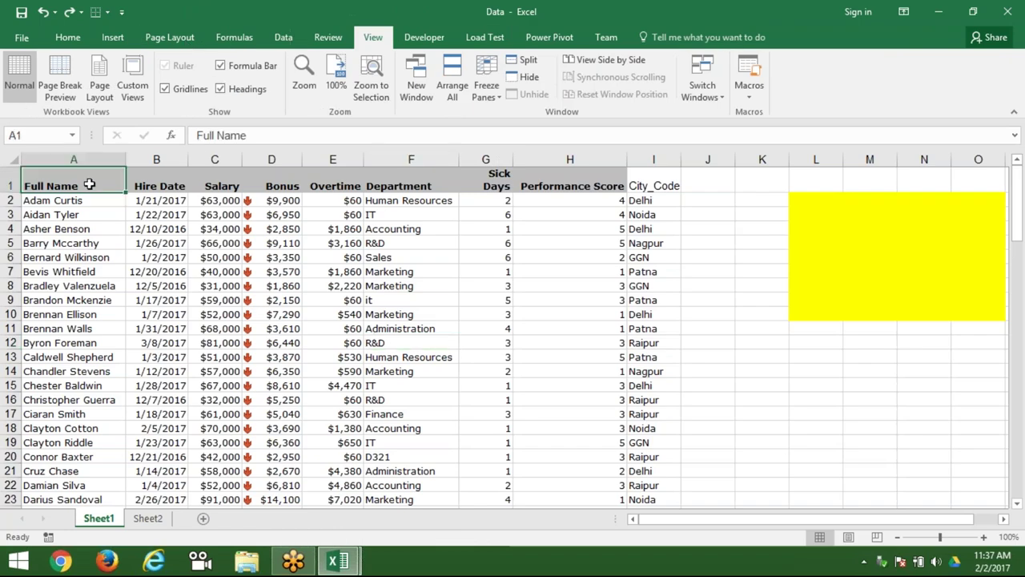
pyautogui.press('Right')
pyautogui.press('Right')
pyautogui.press('Right')
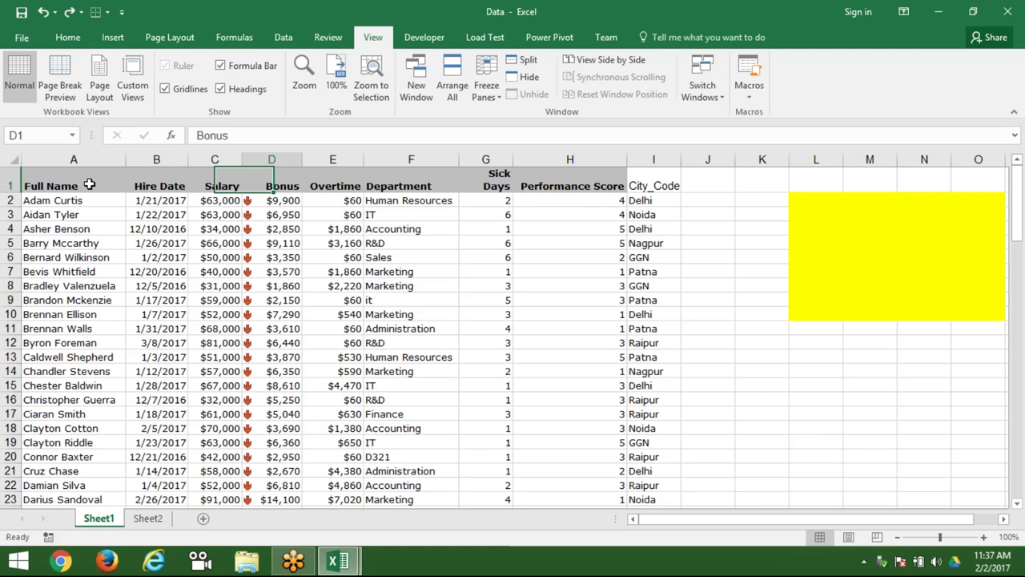
pyautogui.hotkey('ctrl', 'Right')
pyautogui.press('Right')
pyautogui.press('Left')
pyautogui.press('Left')
pyautogui.press('Left')
pyautogui.hotkey('ctrl', 'Home')
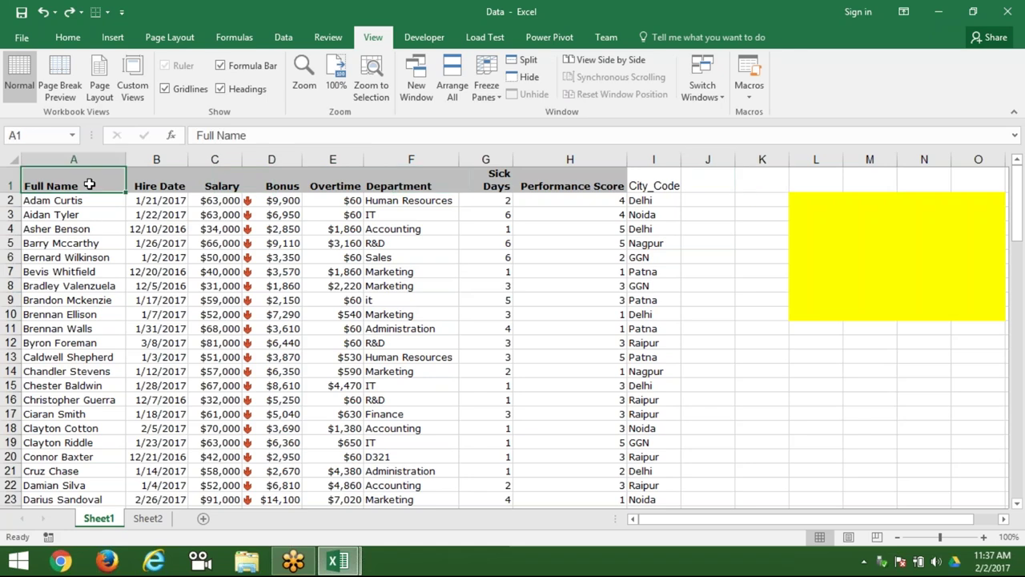
# In Print settings, keep 1 copy, choose the EPSON L110 Series printer, and keep Print Active Sheets
pyautogui.click(30, 40)
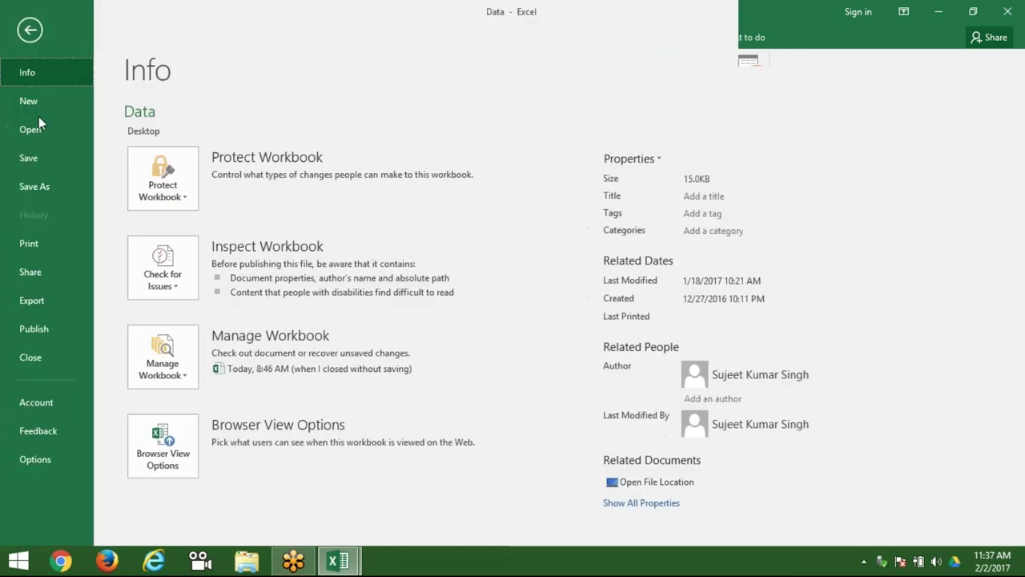
pyautogui.click(60, 250)
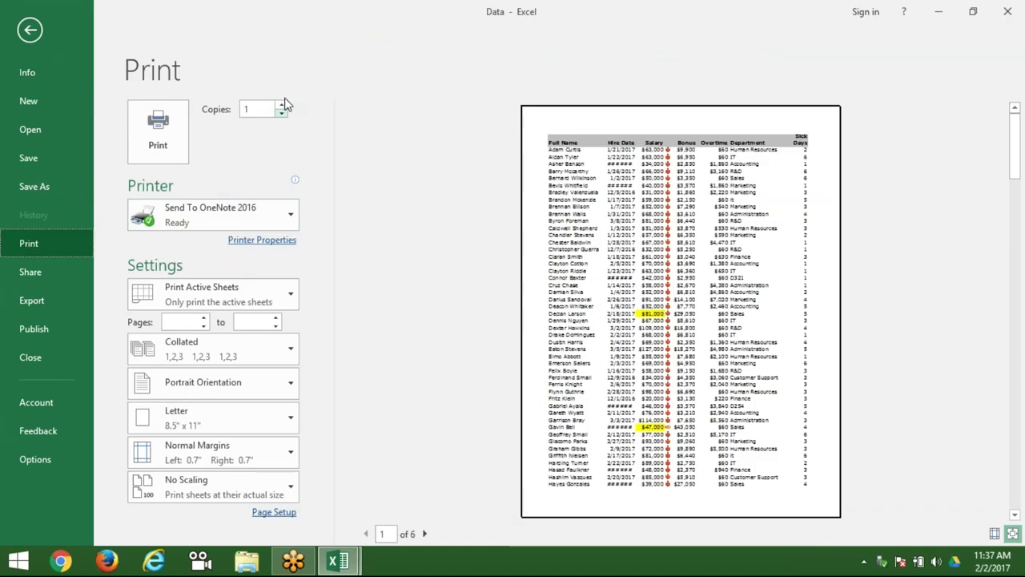
pyautogui.click(260, 109)
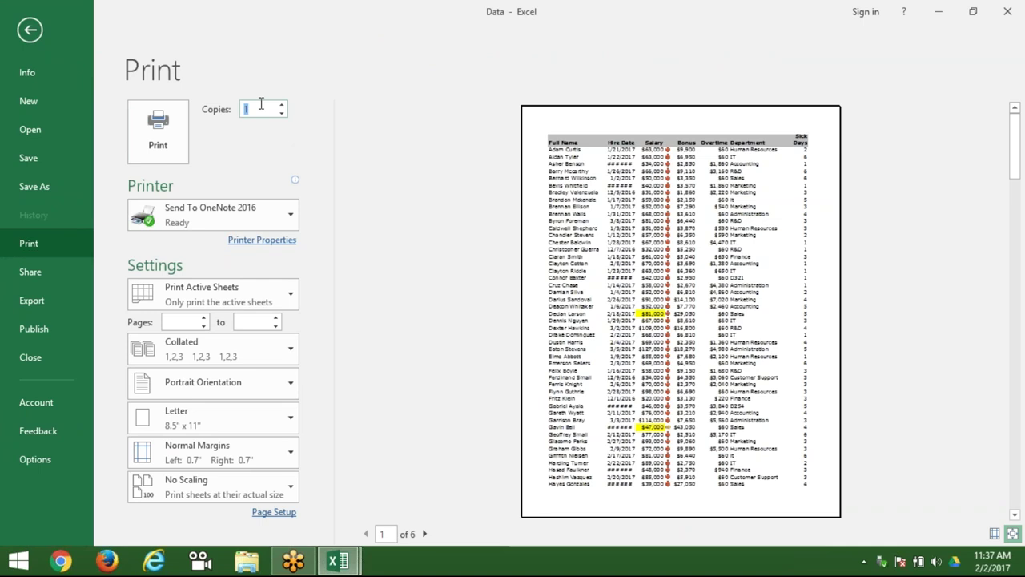
pyautogui.click(238, 163)
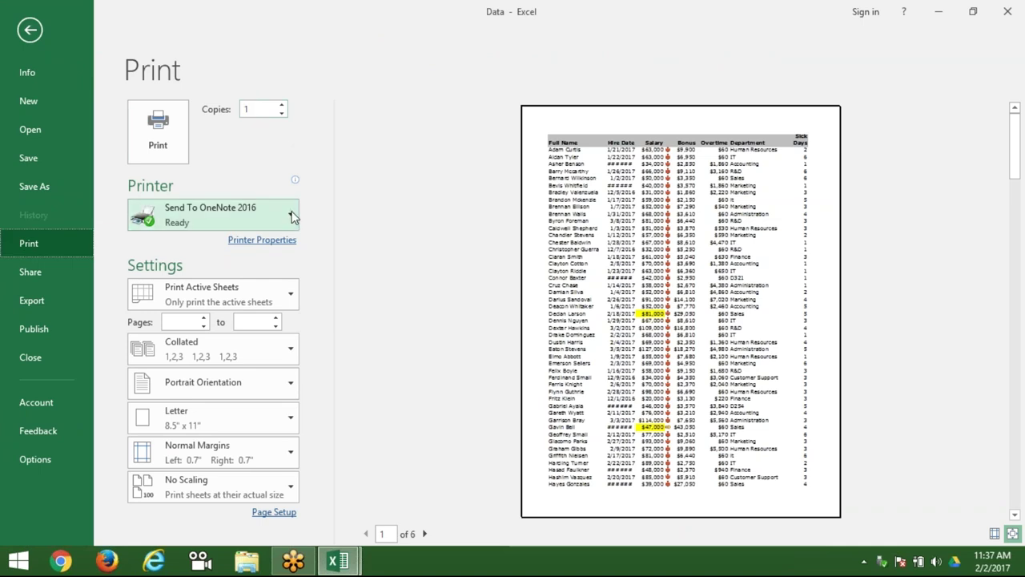
pyautogui.click(292, 216)
pyautogui.click(282, 229)
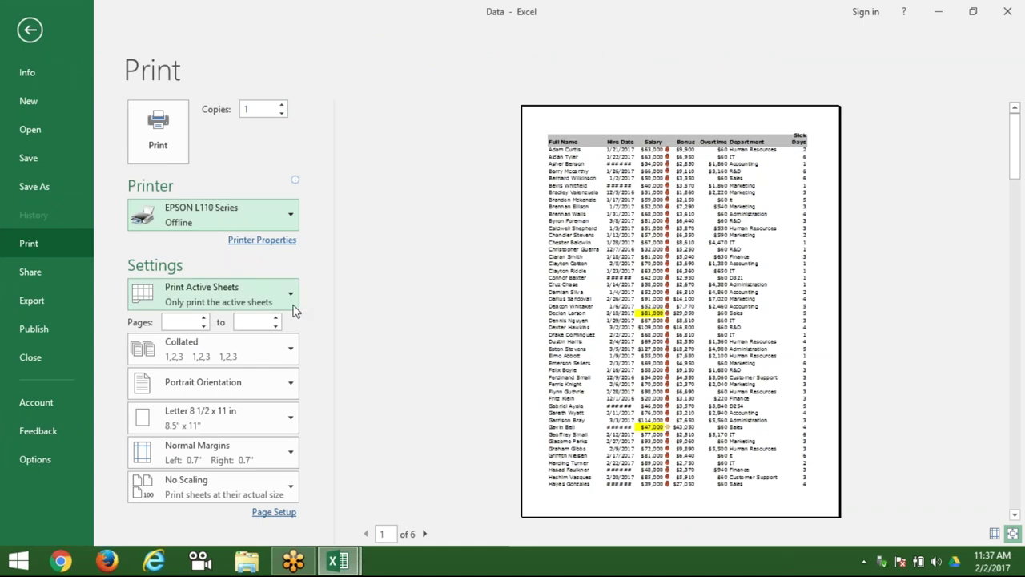
pyautogui.click(293, 310)
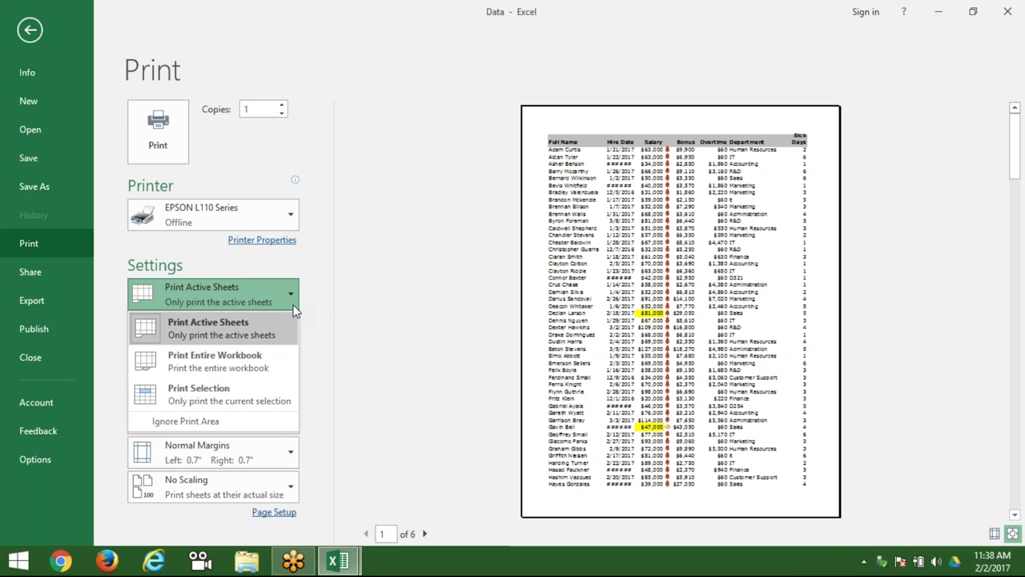
pyautogui.click(293, 310)
# Select the table block A1:I12 and open the Print page
pyautogui.press('Escape')
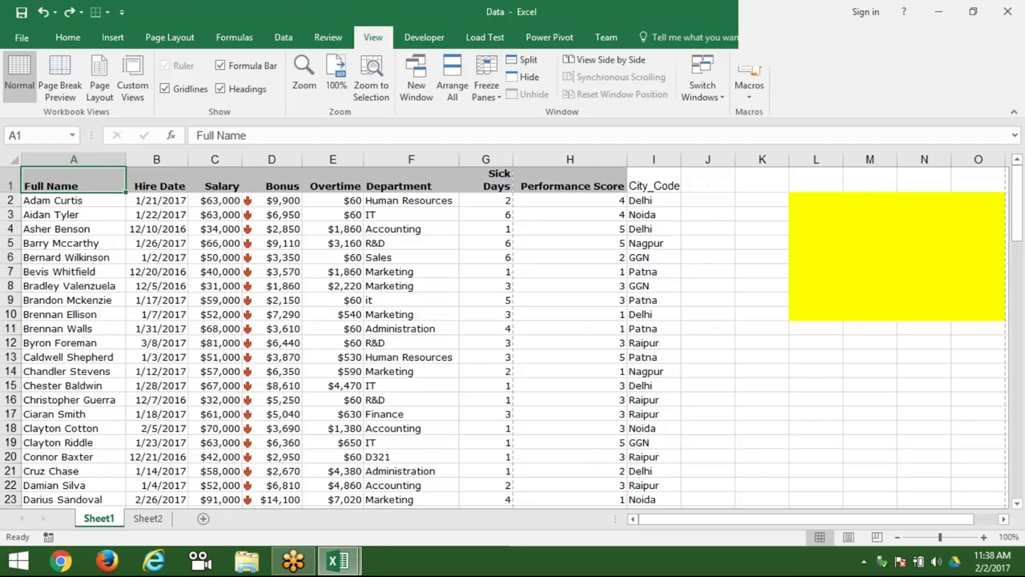
pyautogui.moveTo(365, 301); pyautogui.dragTo(629, 336)
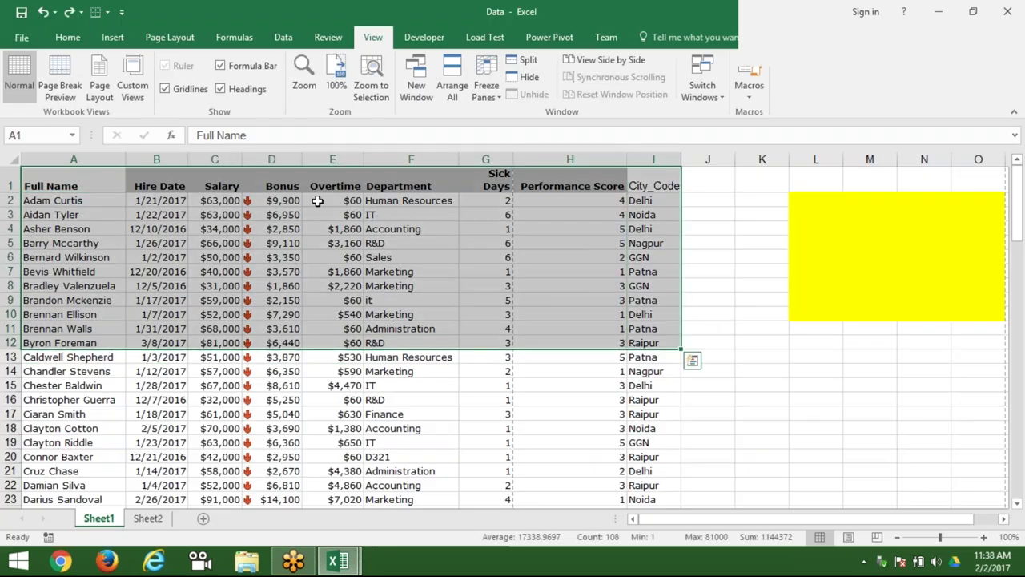
pyautogui.click(21, 37)
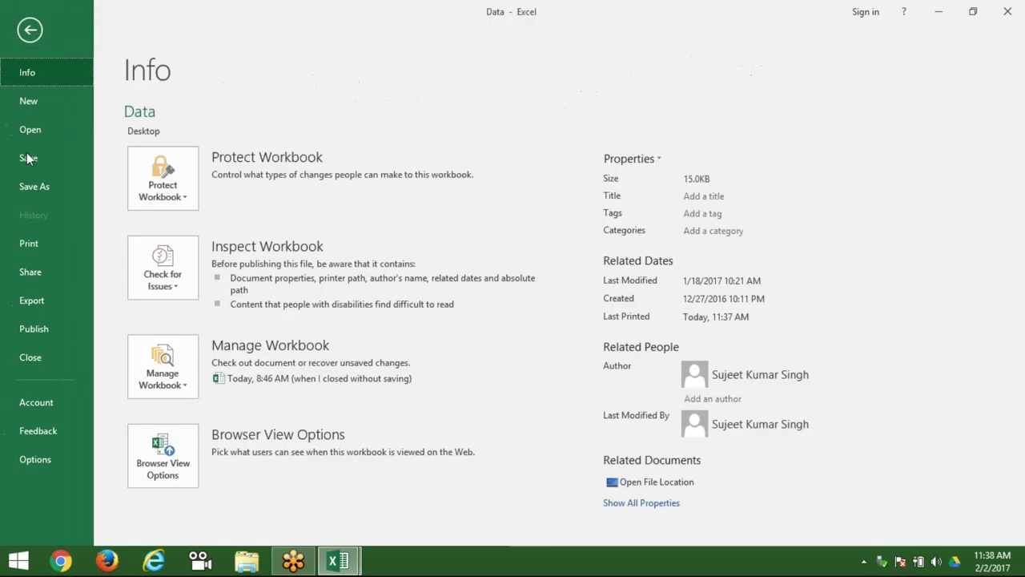
pyautogui.click(39, 247)
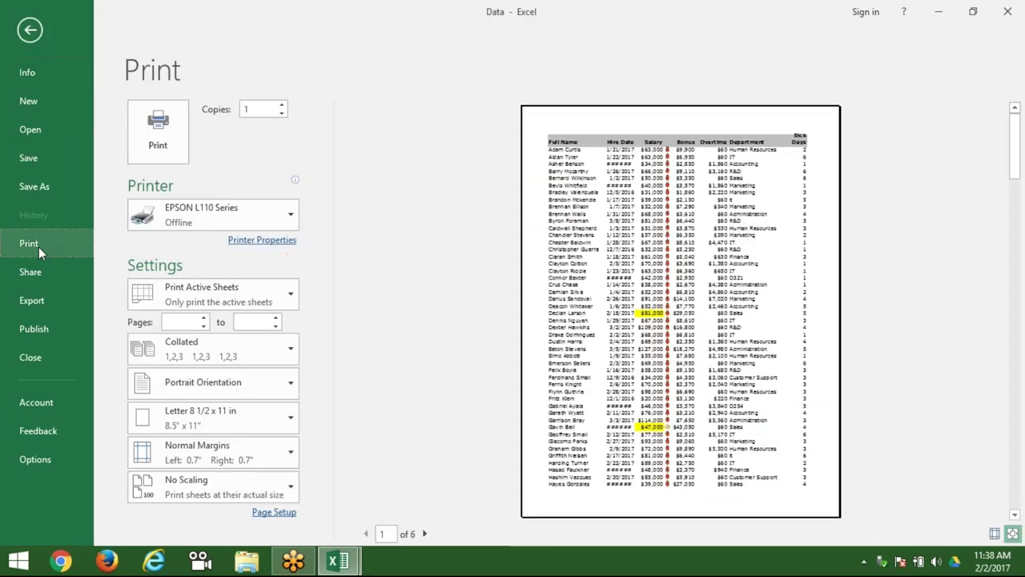
# Switch to Print Selection, then back to Print Active Sheets and click the Pages box
pyautogui.click(163, 301)
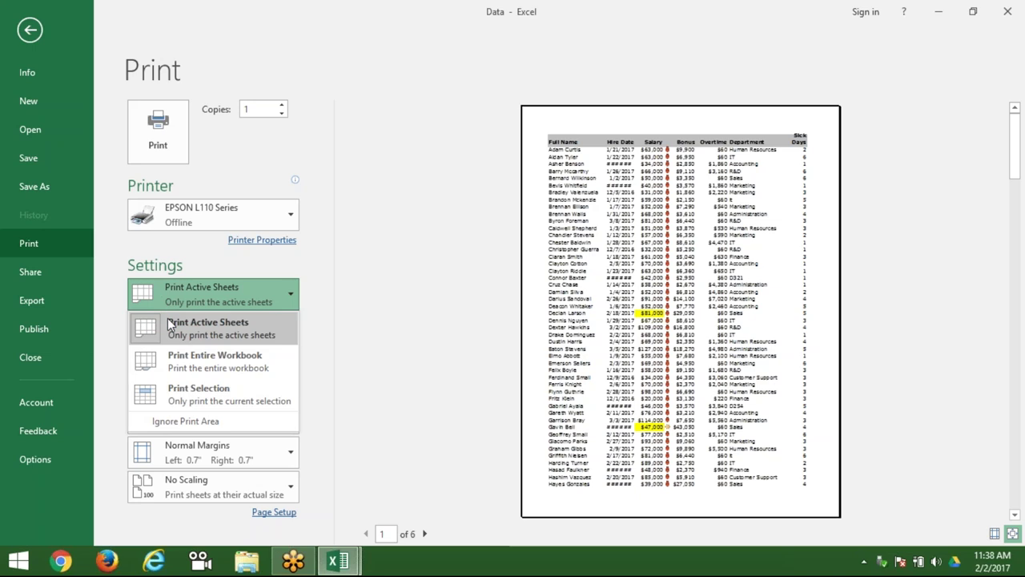
pyautogui.click(179, 403)
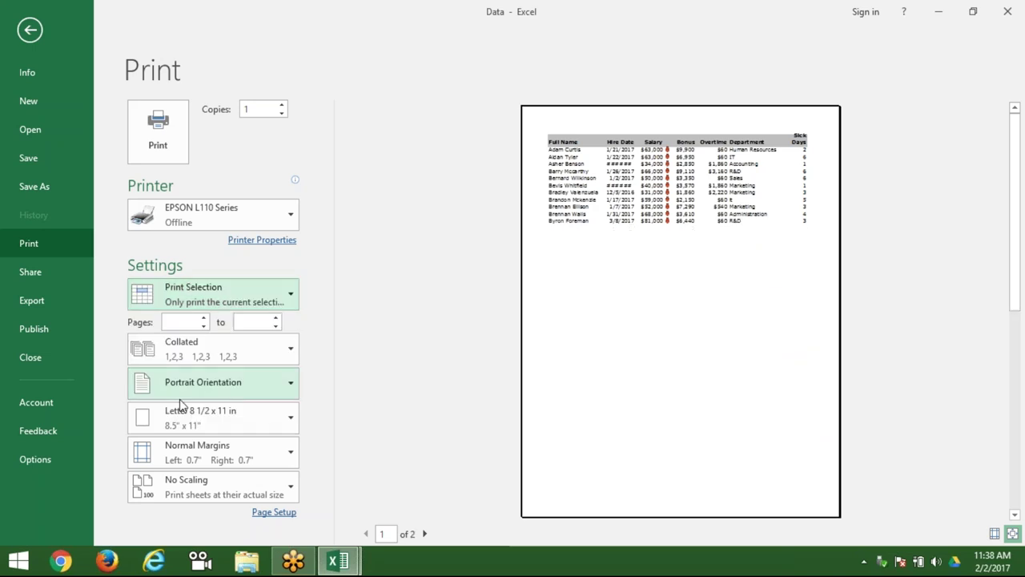
pyautogui.click(206, 297)
pyautogui.click(191, 326)
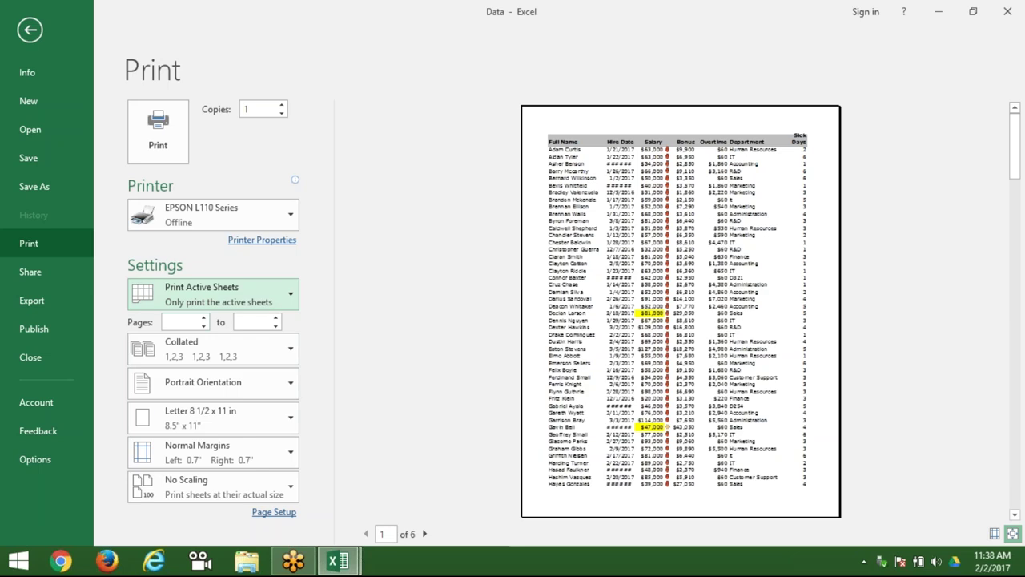
pyautogui.click(190, 322)
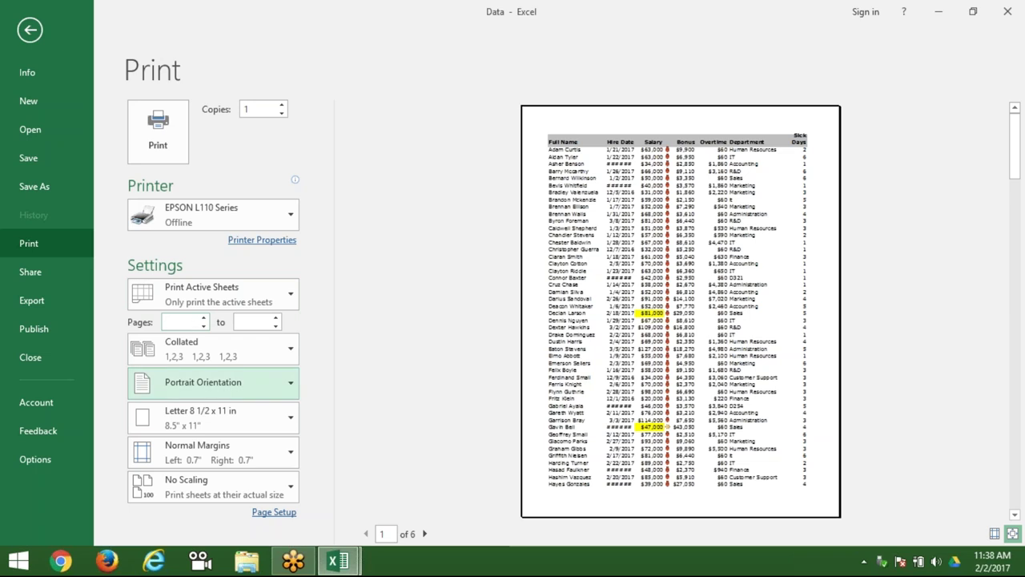
# Set the page range to pages 1 to 5
pyautogui.click(187, 356)
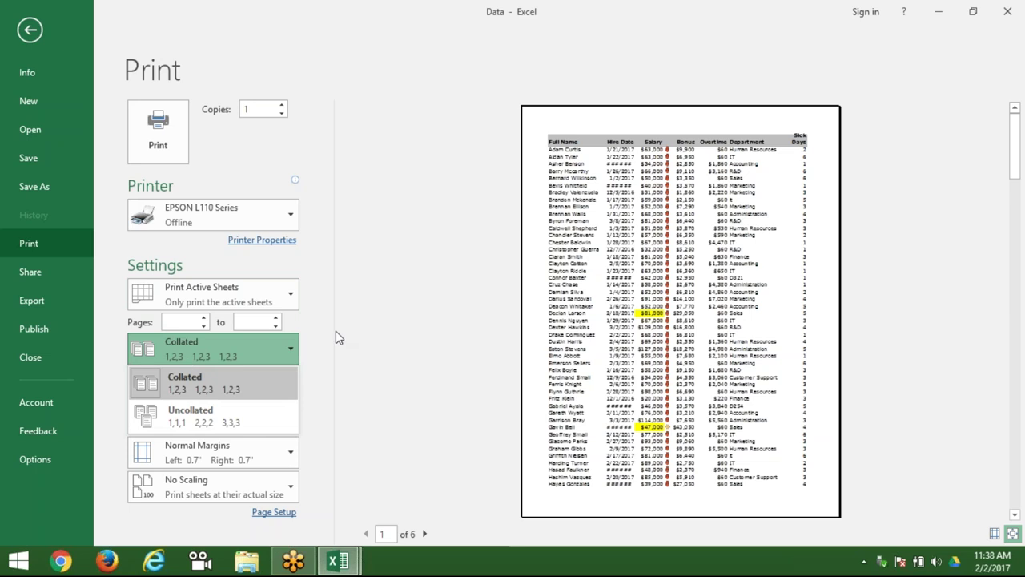
pyautogui.click(339, 335)
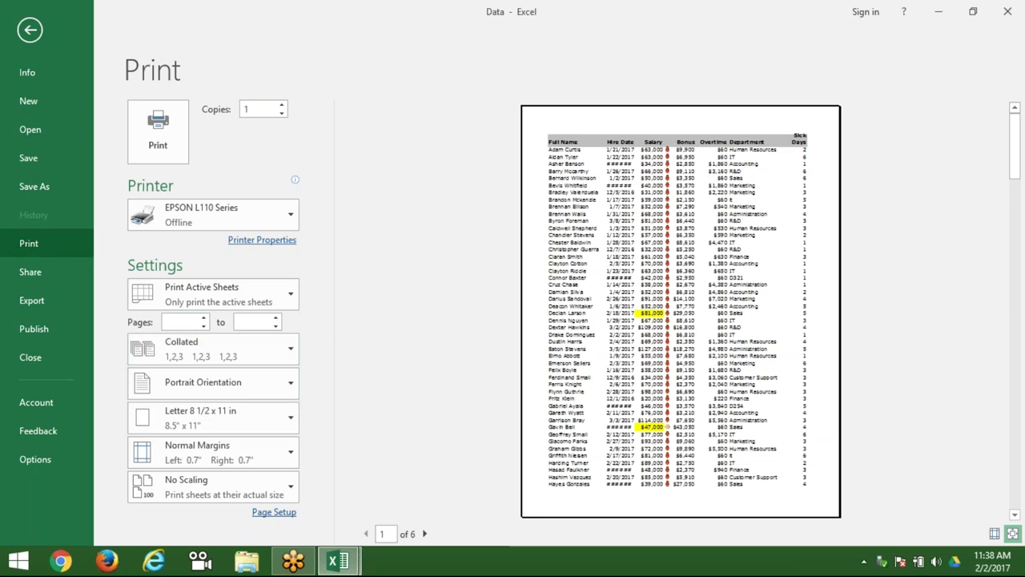
pyautogui.write('1')
pyautogui.click(244, 322)
pyautogui.write('5')
pyautogui.click(254, 165)
# Raise copies to 3 and switch collation to Uncollated, then back to Collated
pyautogui.click(282, 105)
pyautogui.click(225, 343)
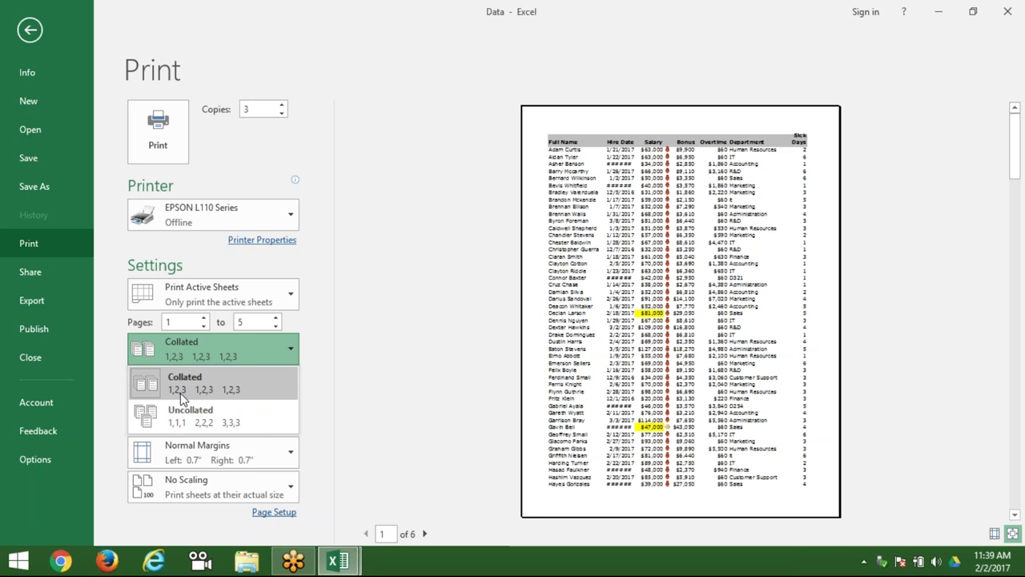
pyautogui.click(186, 415)
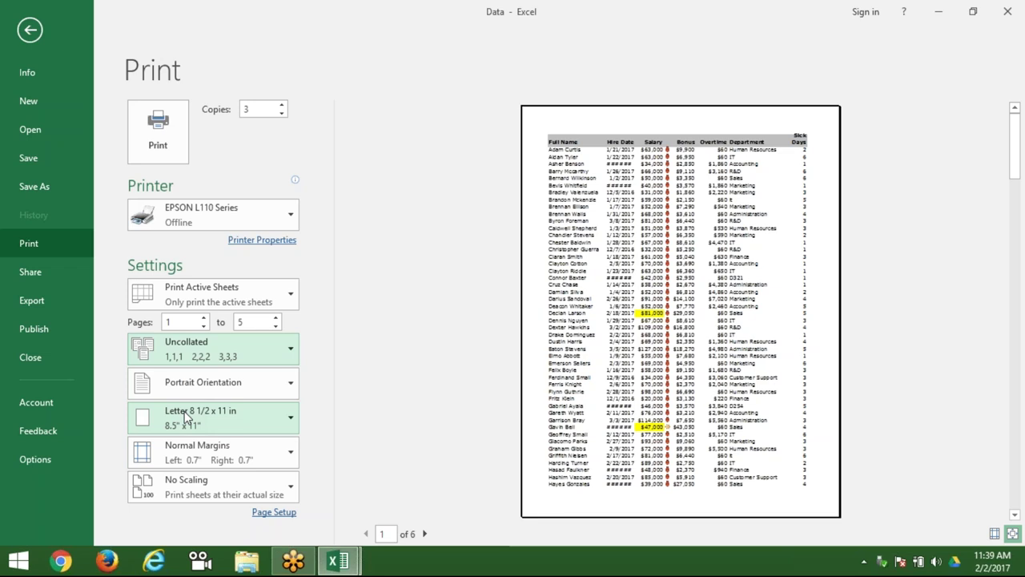
pyautogui.click(215, 348)
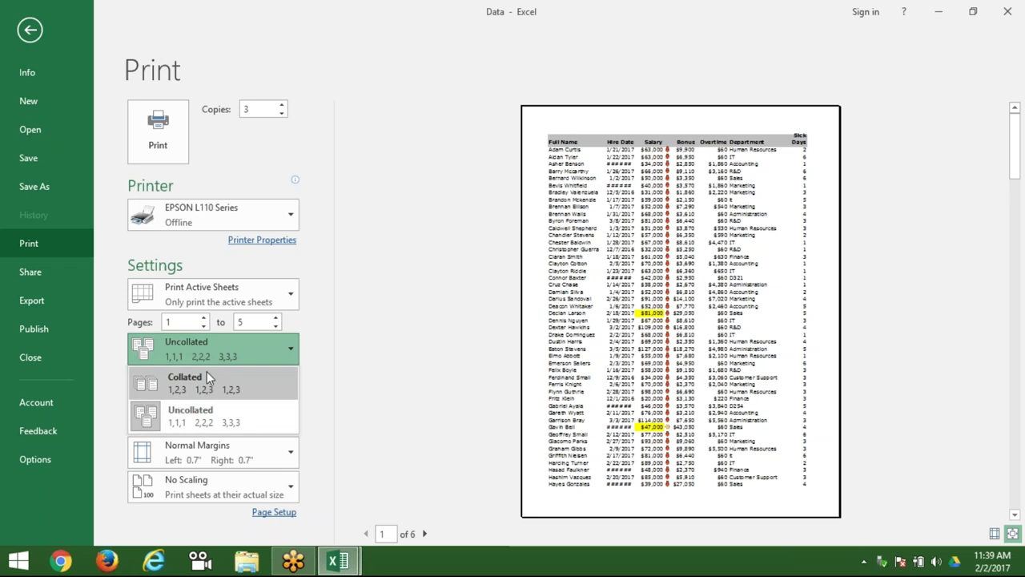
pyautogui.click(207, 372)
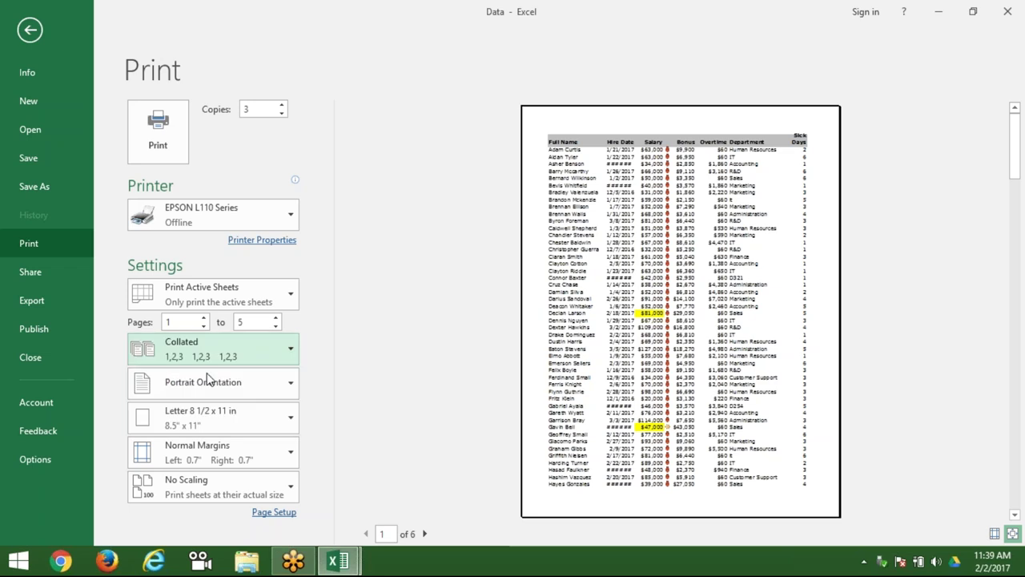
pyautogui.click(205, 359)
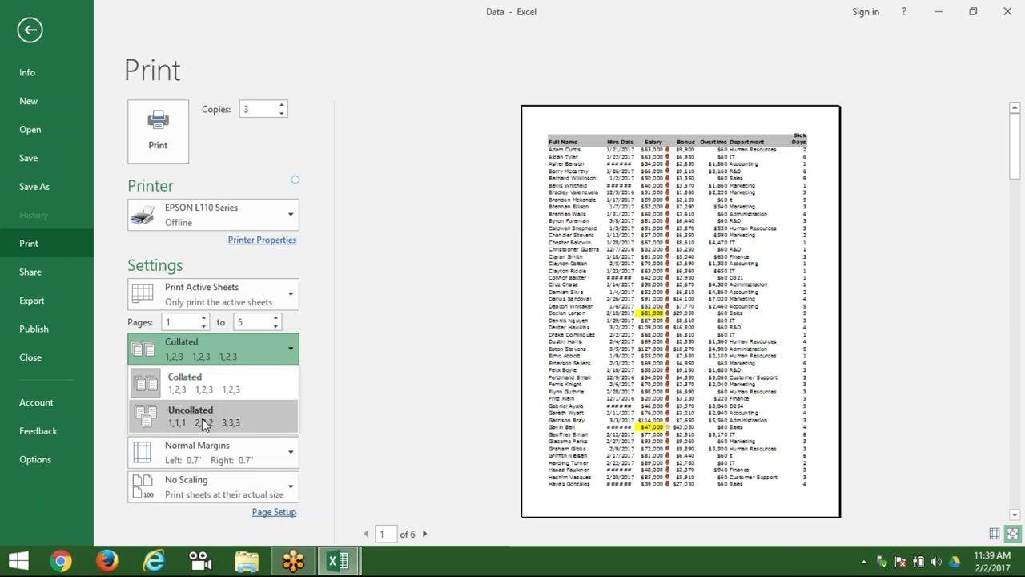
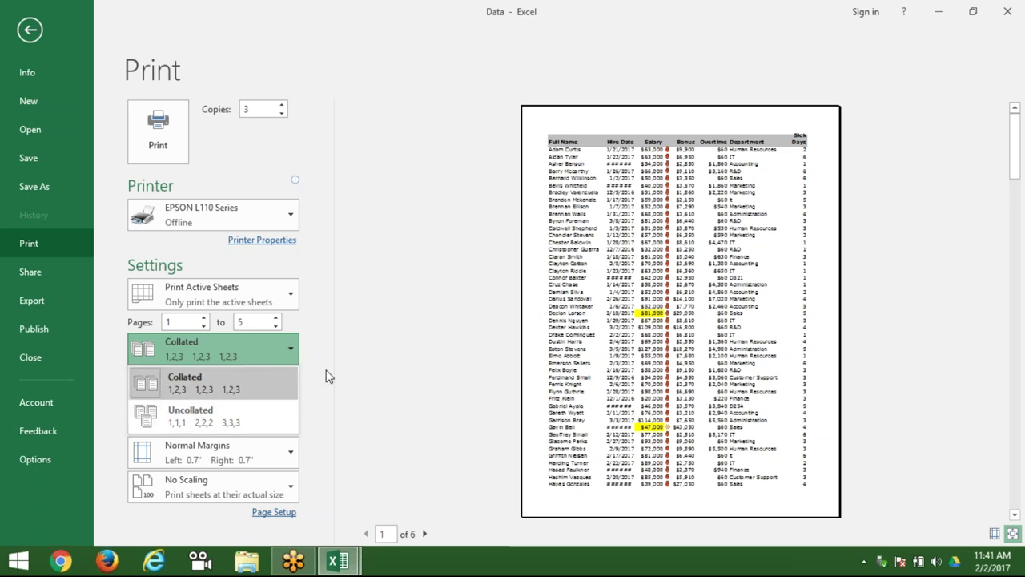
# Keep the print settings Collated and Portrait, and choose A4 paper size
pyautogui.click(361, 408)
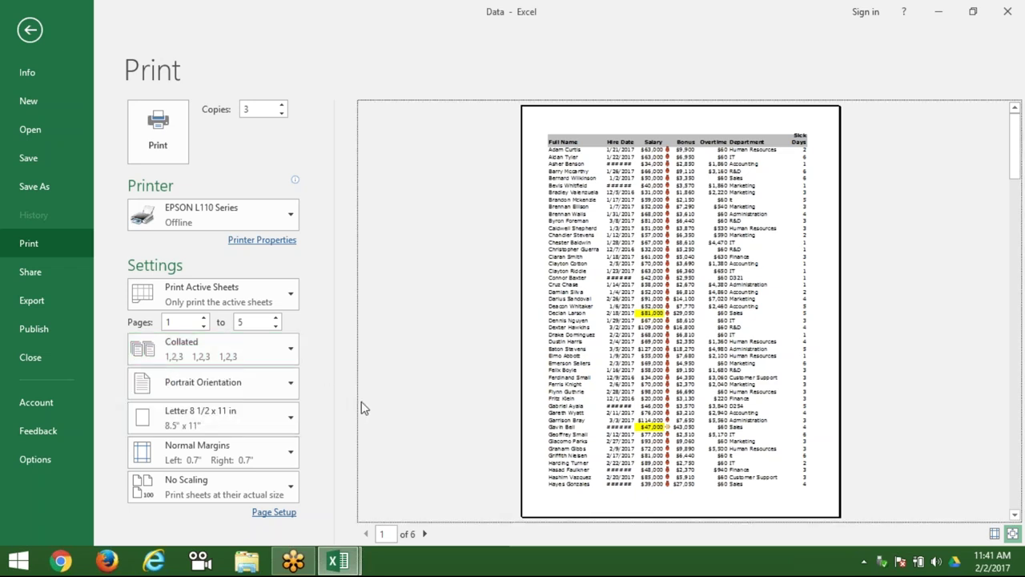
pyautogui.click(294, 386)
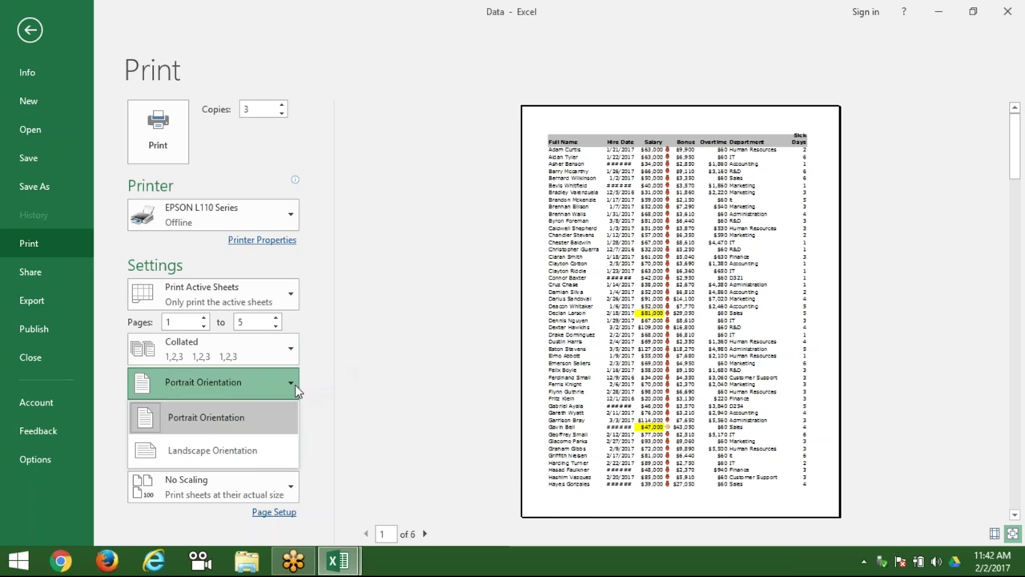
pyautogui.click(358, 376)
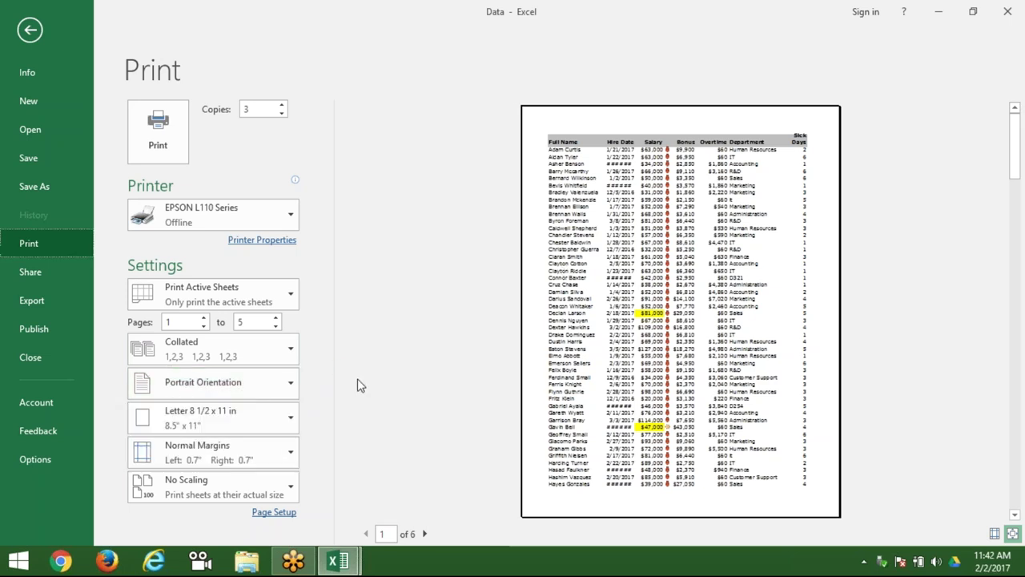
pyautogui.click(289, 424)
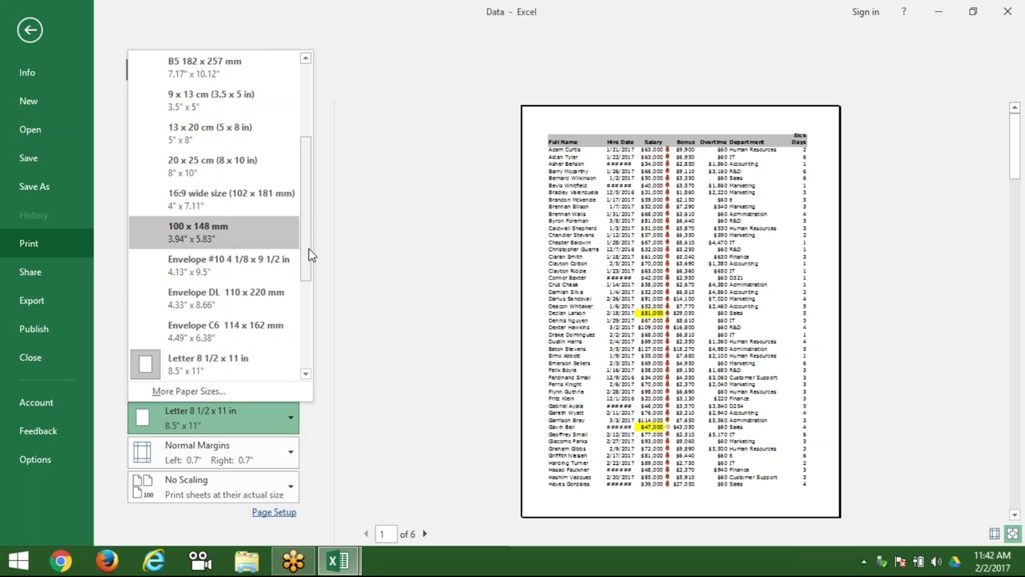
pyautogui.moveTo(309, 250); pyautogui.dragTo(309, 148)
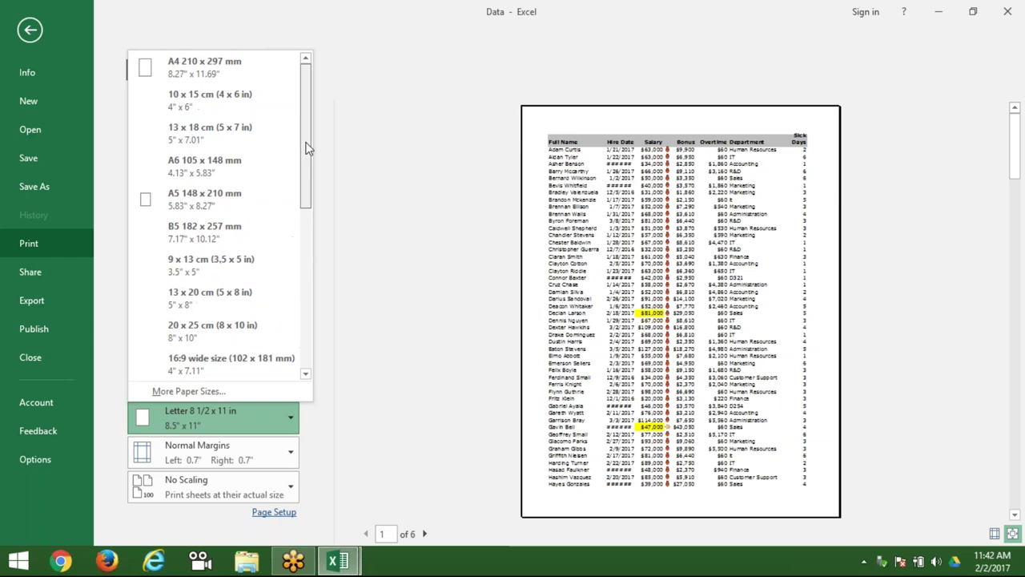
pyautogui.press('Escape')
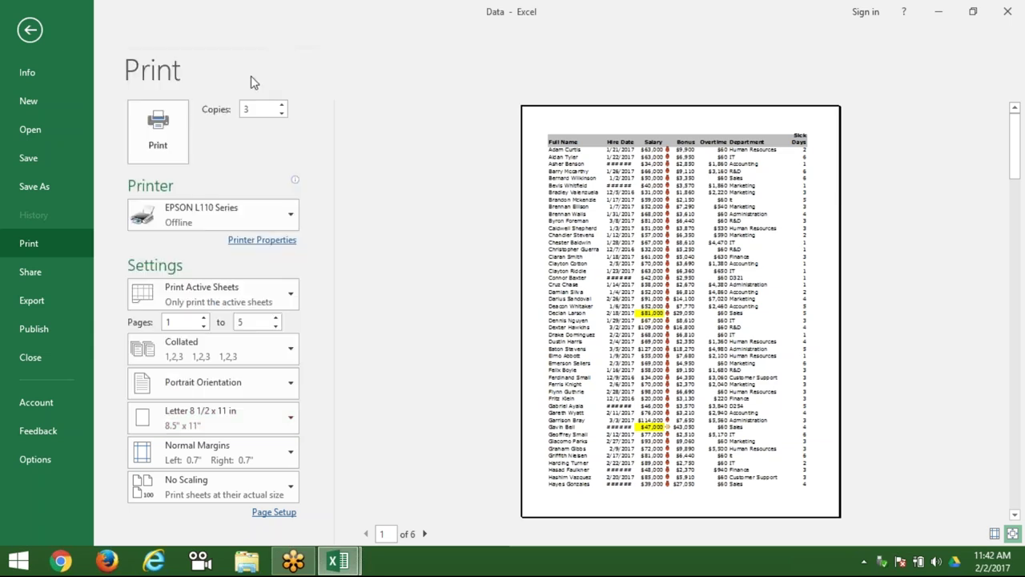
# Apply Narrow margins so the Sick Days column fits and the preview drops to 4 pages
pyautogui.click(215, 454)
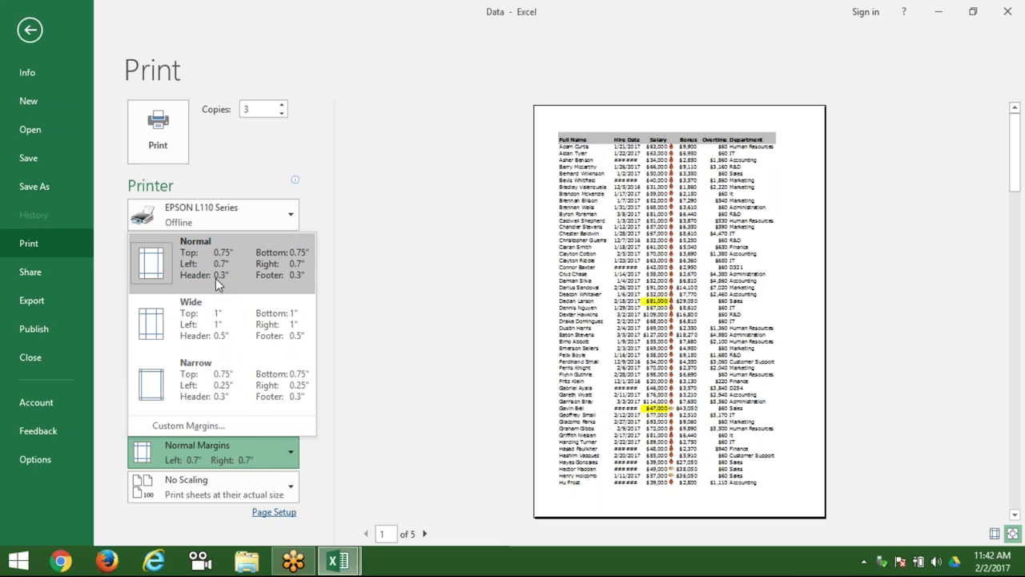
pyautogui.click(203, 385)
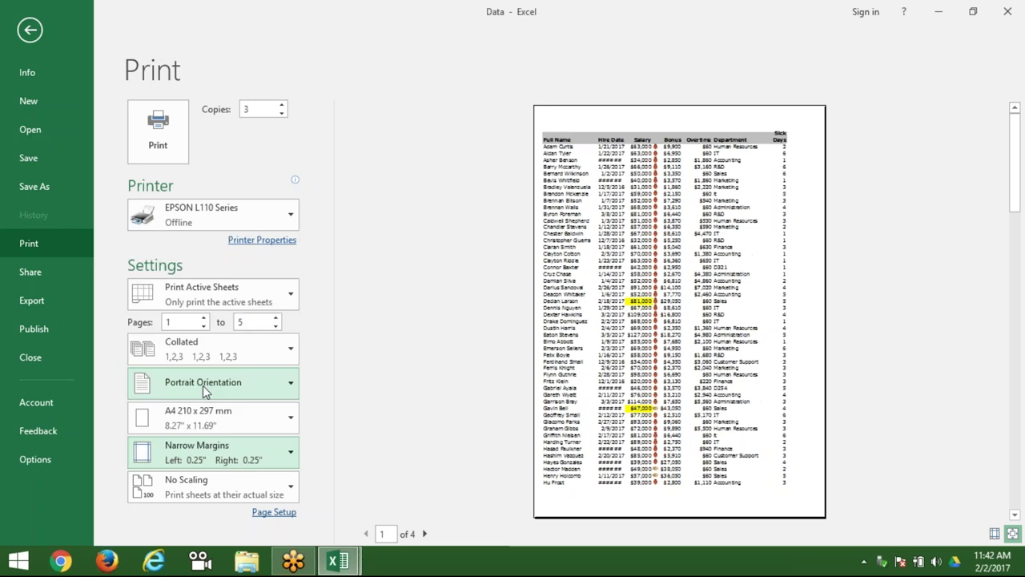
pyautogui.click(221, 461)
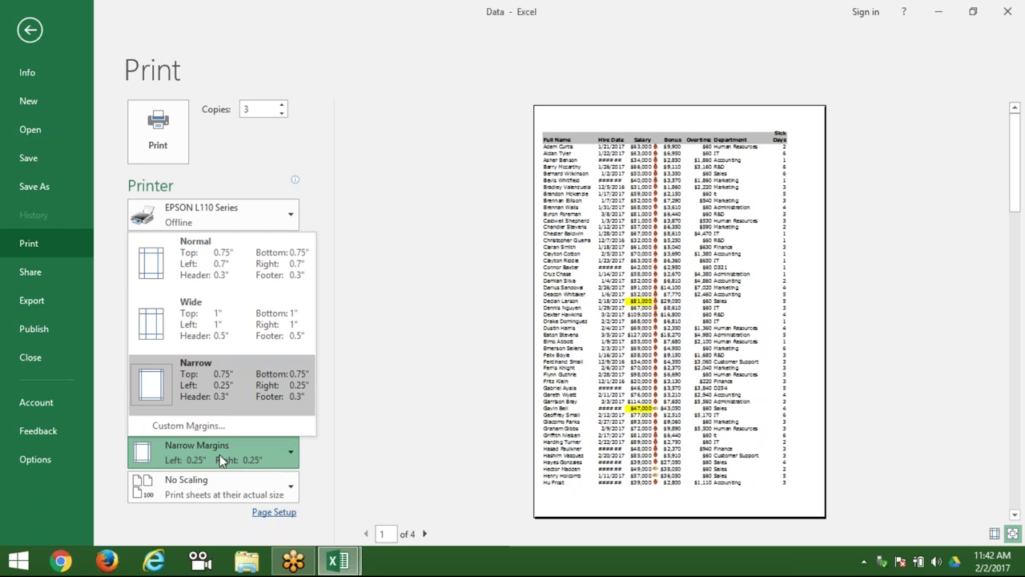
pyautogui.click(189, 425)
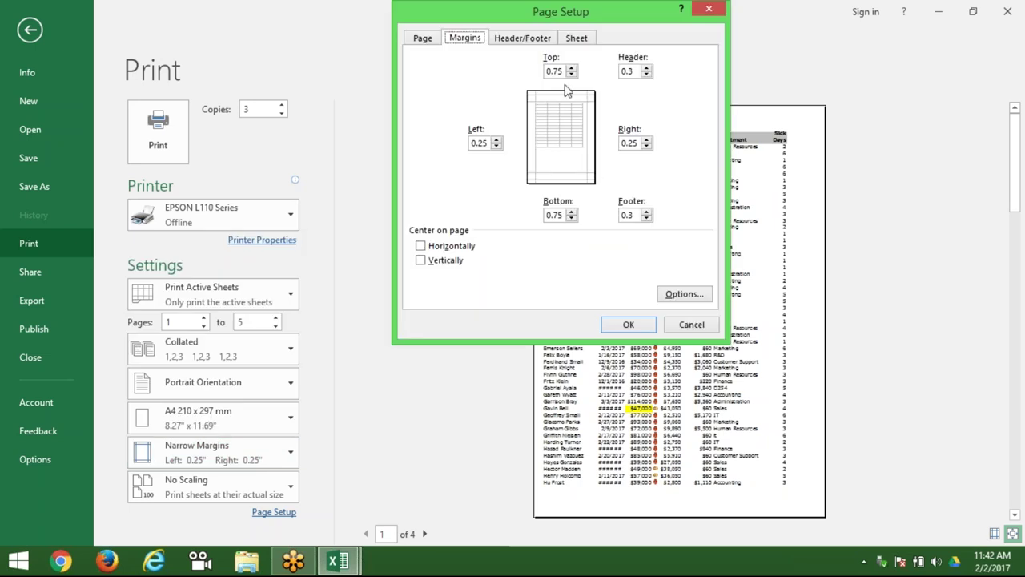
pyautogui.click(558, 72)
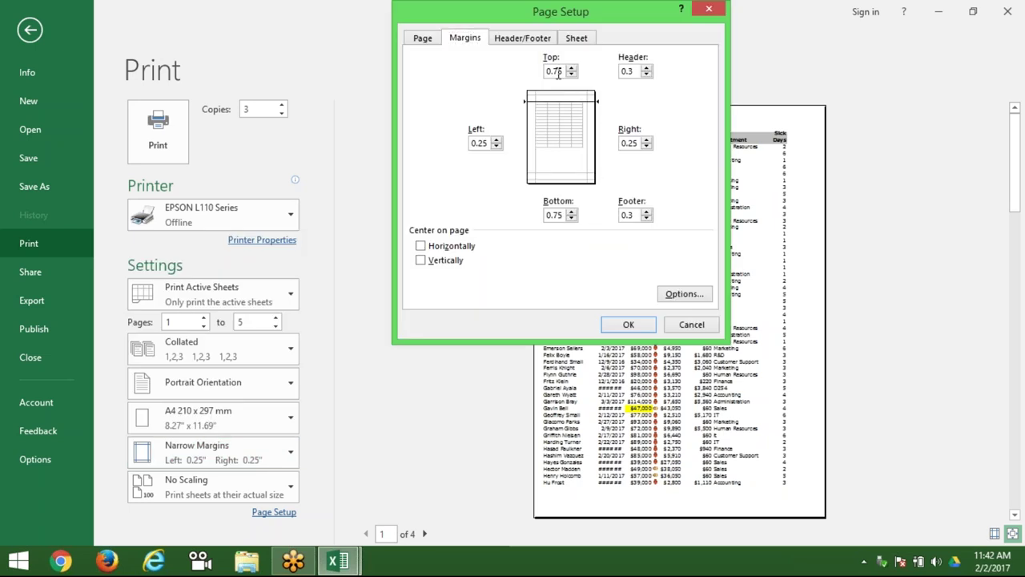
pyautogui.doubleClick(558, 72)
pyautogui.click(689, 328)
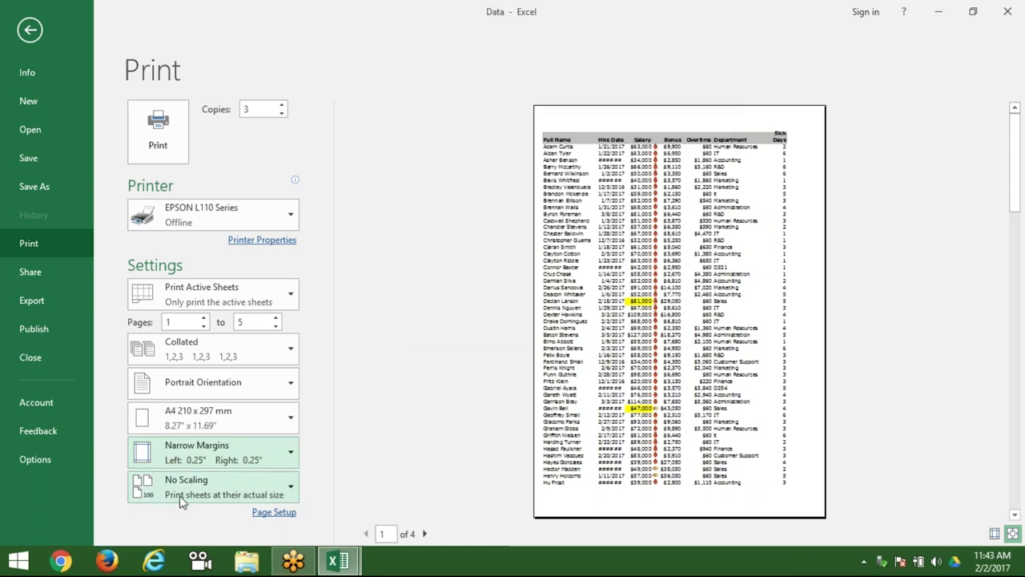
pyautogui.click(181, 500)
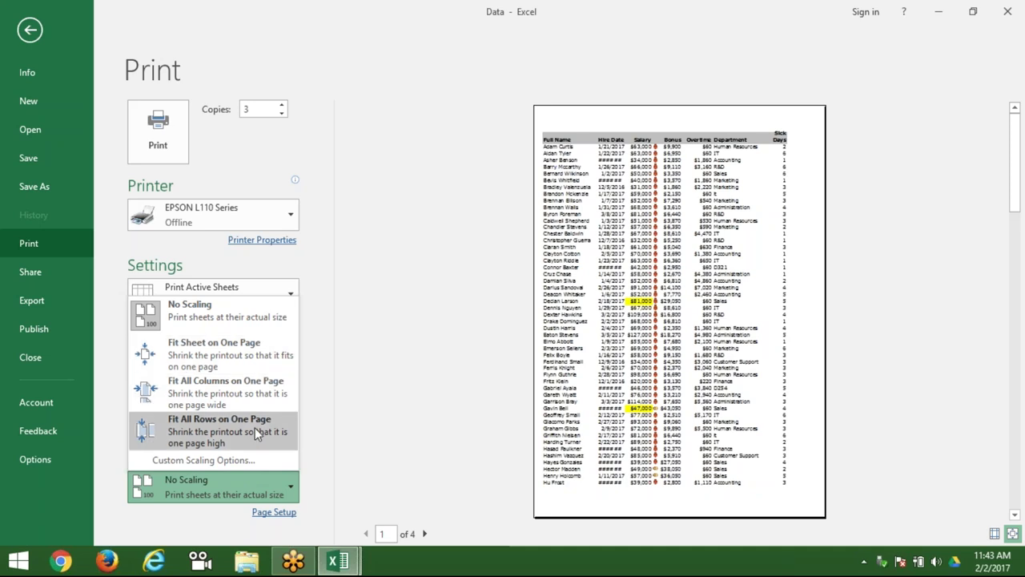
pyautogui.click(415, 316)
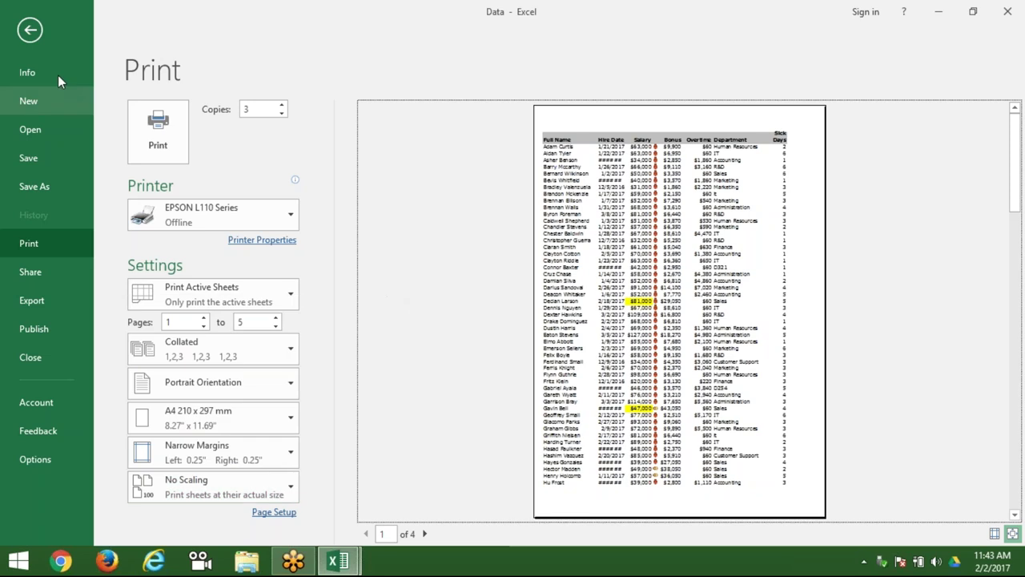
# Go back to the workbook and show Sheet2 in Page Break Preview
pyautogui.click(24, 41)
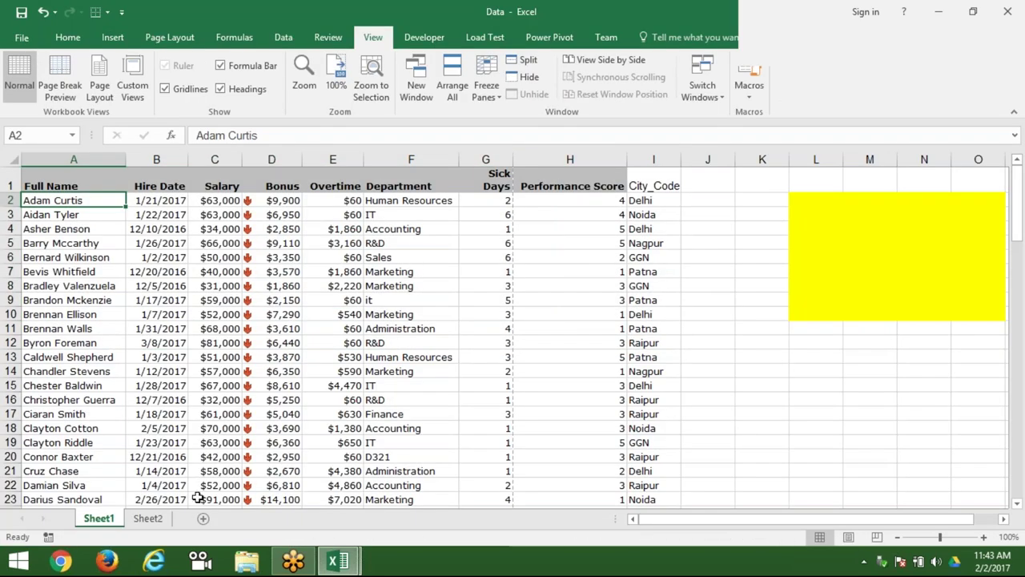
pyautogui.click(162, 526)
pyautogui.click(200, 356)
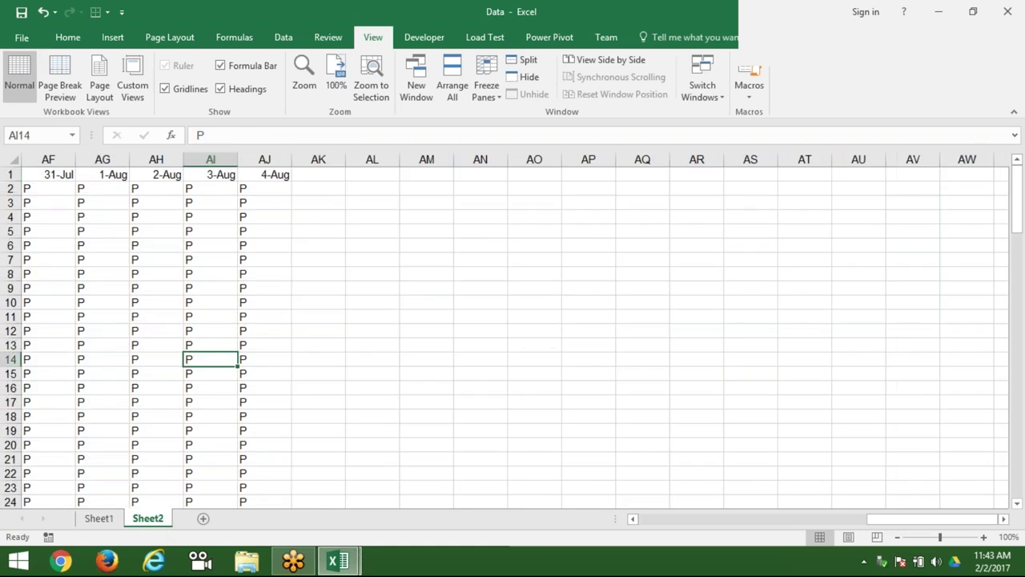
pyautogui.press('Home')
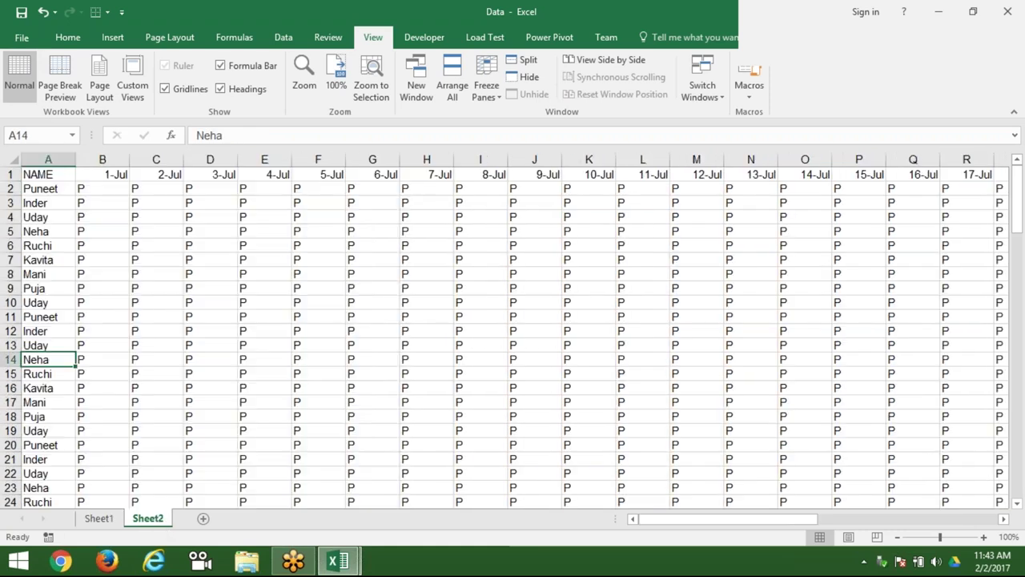
pyautogui.click(877, 537)
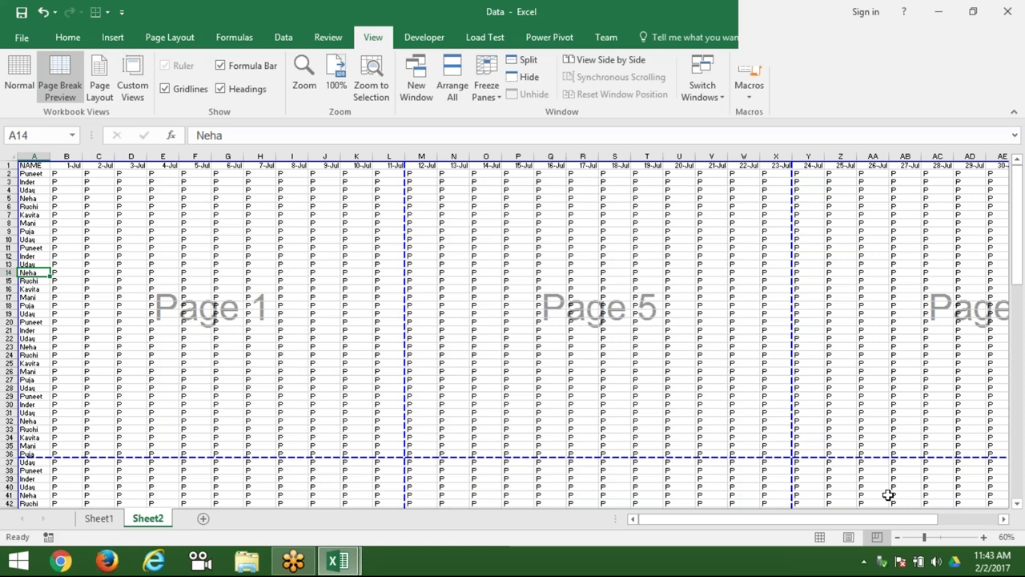
# Move along row 14 and down the name column to inspect the page breaks
pyautogui.press('Right')
pyautogui.press('Right')
pyautogui.press('Right')
pyautogui.press('Right')
pyautogui.press('Right')
pyautogui.press('Right')
pyautogui.press('Right')
pyautogui.press('Right')
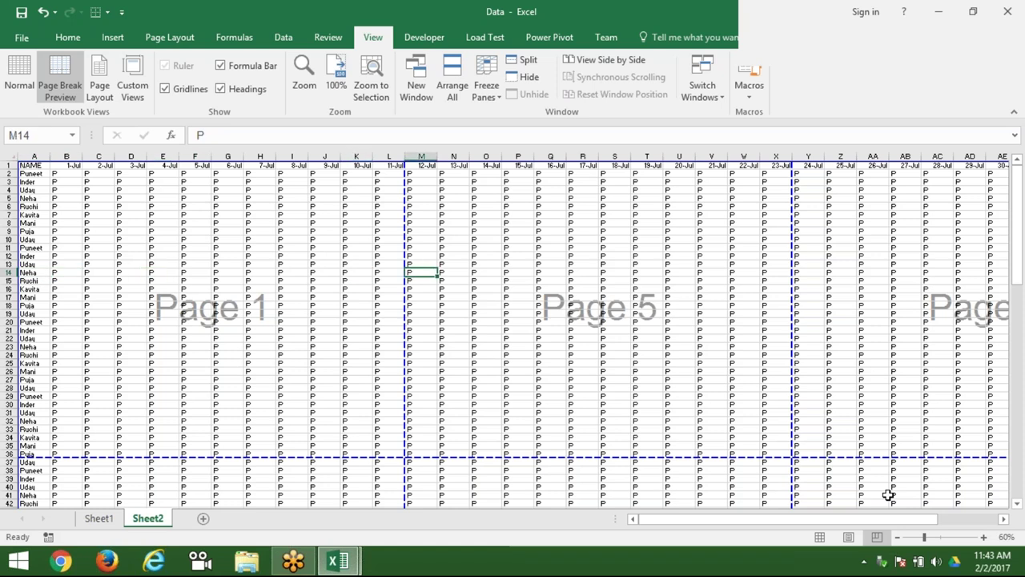
pyautogui.press('Right')
pyautogui.press('Right')
pyautogui.press('Right')
pyautogui.press('Right')
pyautogui.press('Right')
pyautogui.press('Right')
pyautogui.press('Right')
pyautogui.press('Right')
pyautogui.press('Right')
pyautogui.press('Right')
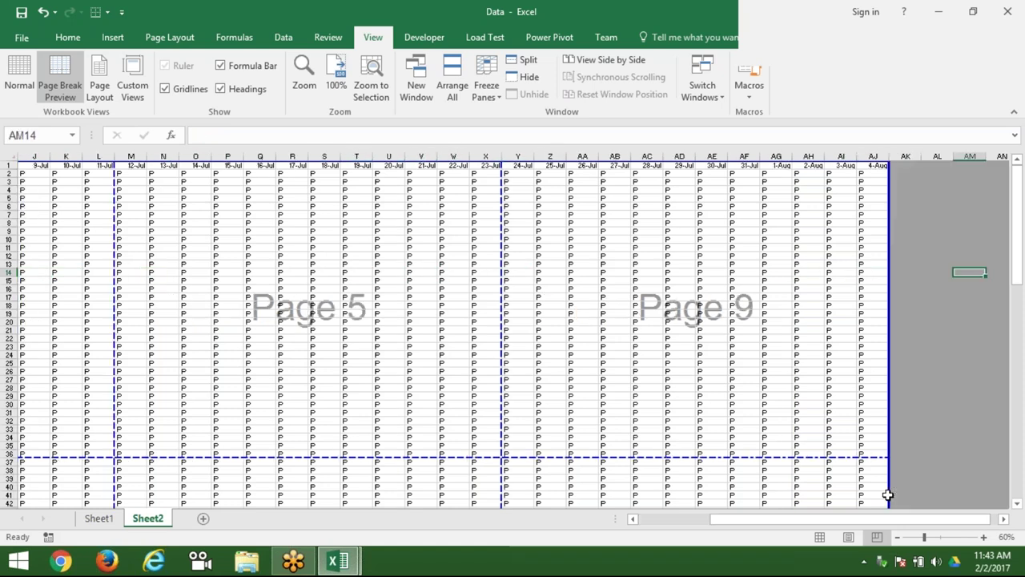
pyautogui.press('Left')
pyautogui.press('Left')
pyautogui.press('Left')
pyautogui.press('Left')
pyautogui.press('Left')
pyautogui.press('Left')
pyautogui.press('Left')
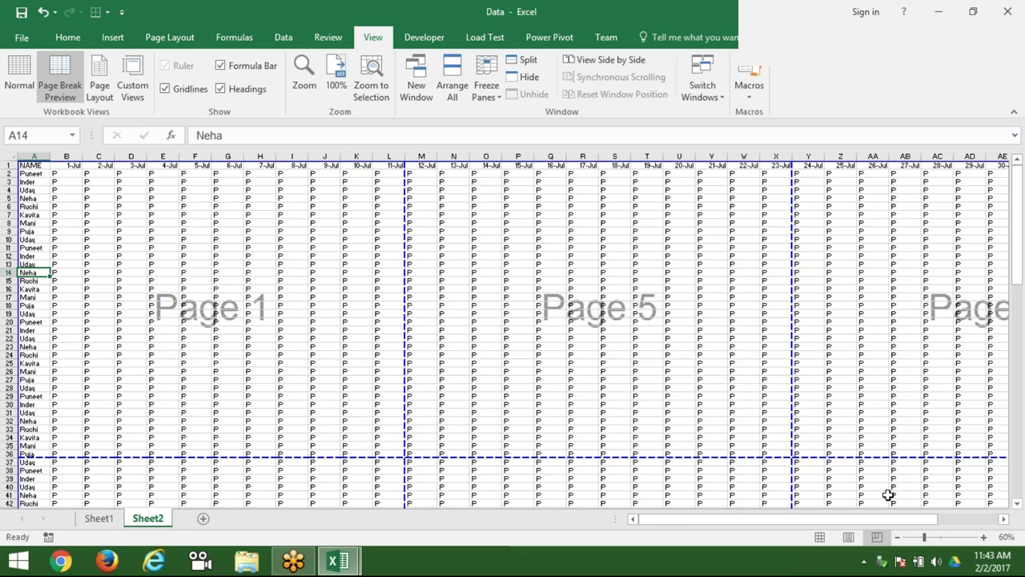
pyautogui.press('Up')
pyautogui.press('Up')
pyautogui.press('Up')
pyautogui.press('Up')
pyautogui.press('Up')
pyautogui.press('Up')
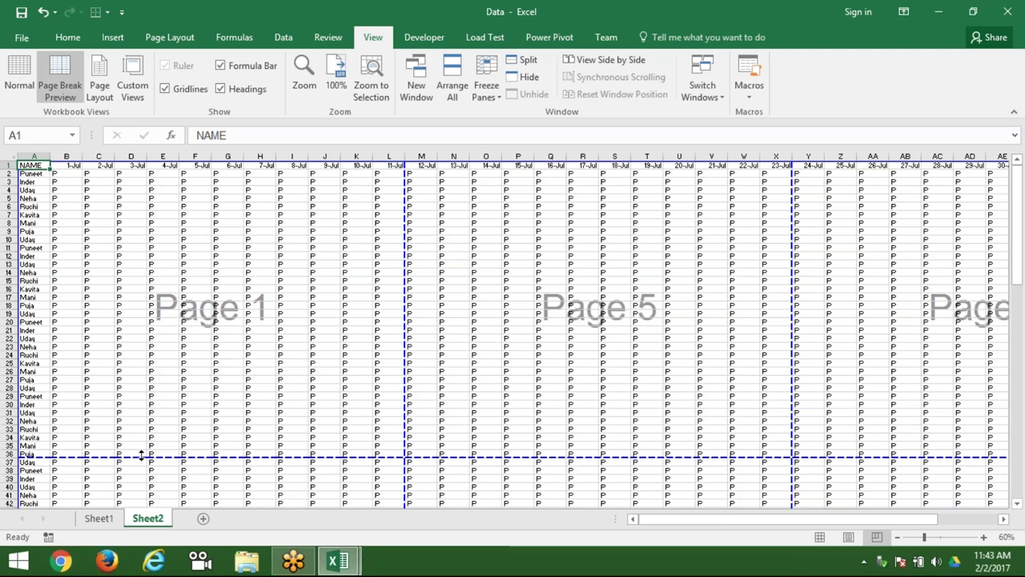
pyautogui.press('Down')
pyautogui.press('Down')
pyautogui.press('Down')
pyautogui.press('Down')
pyautogui.press('Down')
pyautogui.press('Down')
pyautogui.press('Down')
pyautogui.press('Down')
pyautogui.press('Down')
pyautogui.press('Down')
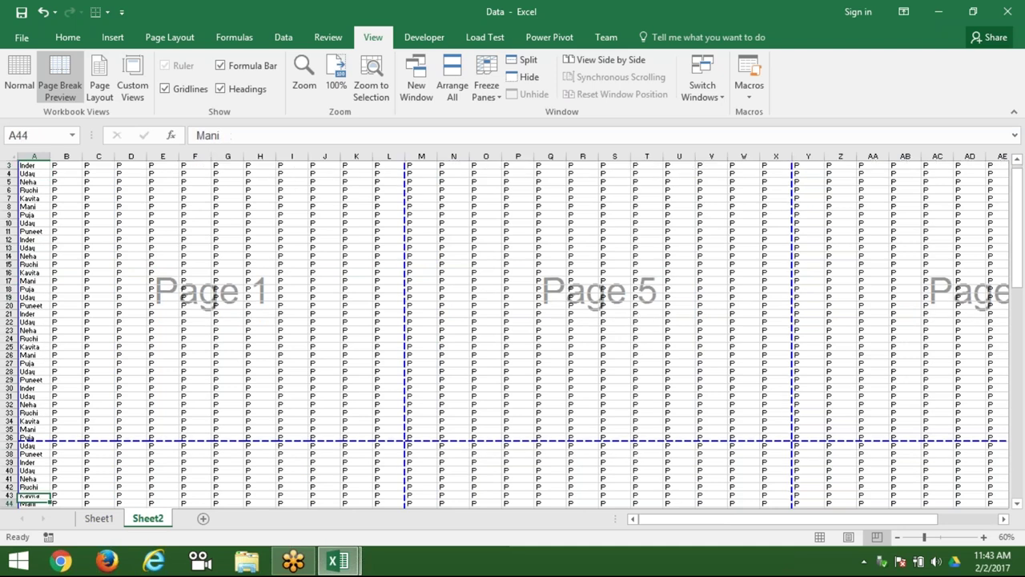
pyautogui.press('Down')
pyautogui.press('Down')
pyautogui.press('Down')
pyautogui.press('Down')
pyautogui.press('Down')
pyautogui.press('Down')
pyautogui.press('Down')
pyautogui.press('Down')
pyautogui.press('Down')
pyautogui.press('Up')
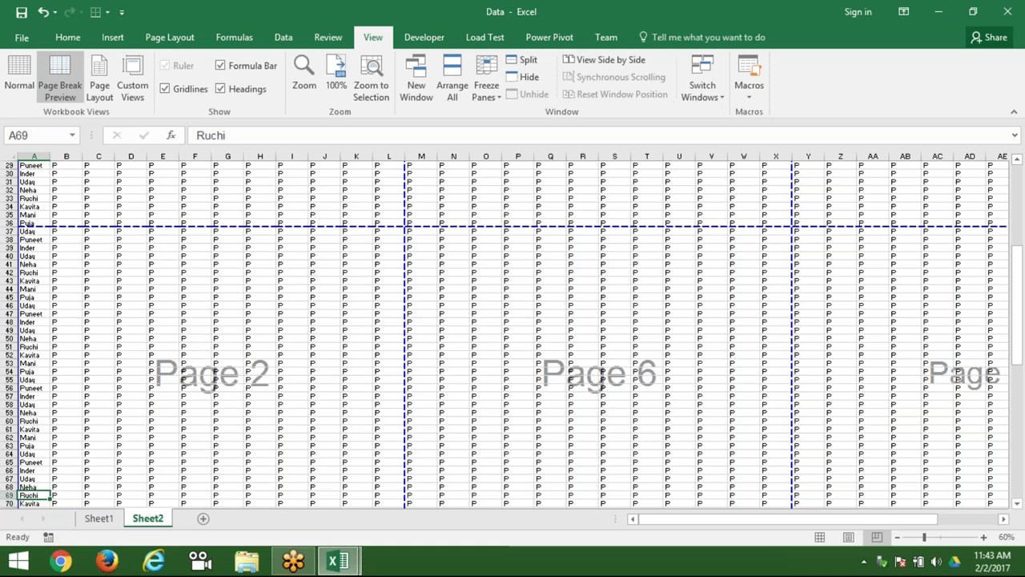
pyautogui.press('Up')
pyautogui.press('Up')
pyautogui.press('Up')
pyautogui.press('Up')
pyautogui.press('Up')
pyautogui.press('Up')
pyautogui.press('Up')
pyautogui.press('Up')
pyautogui.press('Up')
pyautogui.press('Up')
pyautogui.press('Up')
pyautogui.press('Up')
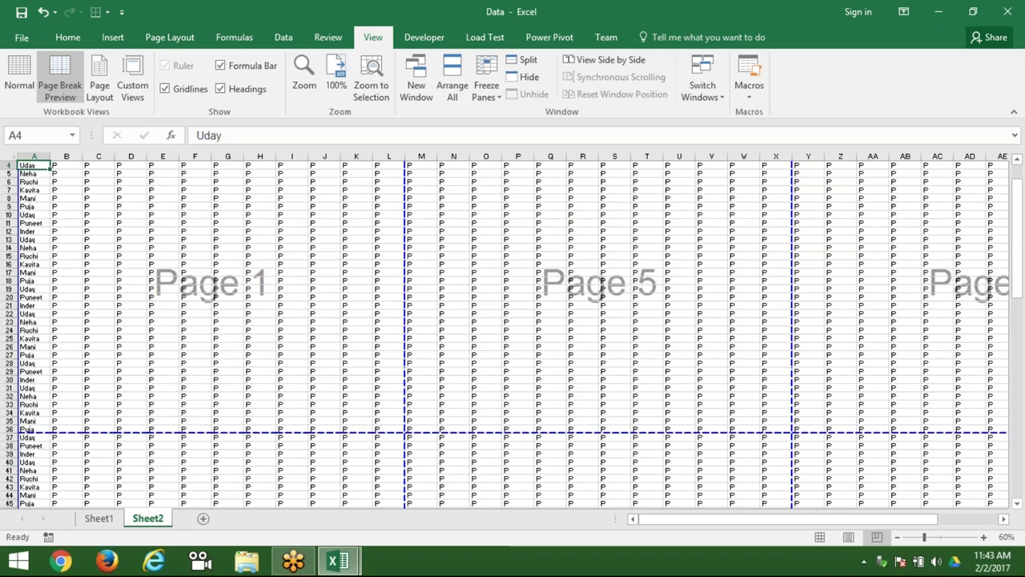
pyautogui.press('Up')
pyautogui.press('Up')
pyautogui.press('Up')
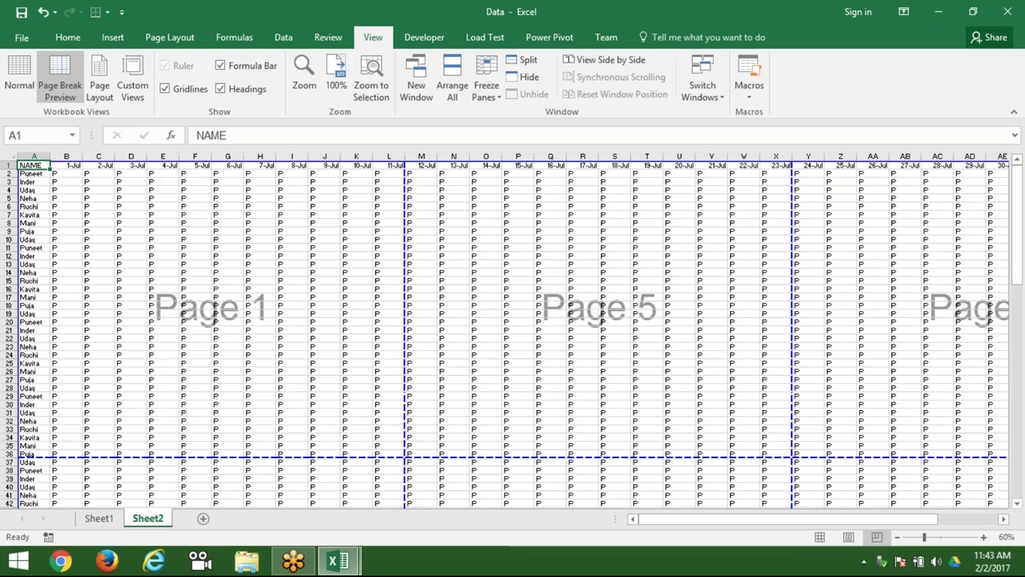
# Jump to row 1's last filled column to see the early-August dates
pyautogui.press('Right')
pyautogui.press('Right')
pyautogui.press('Right')
pyautogui.press('Right')
pyautogui.press('Right')
pyautogui.press('Right')
pyautogui.press('Right')
pyautogui.press('Right')
pyautogui.press('Right')
pyautogui.press('Right')
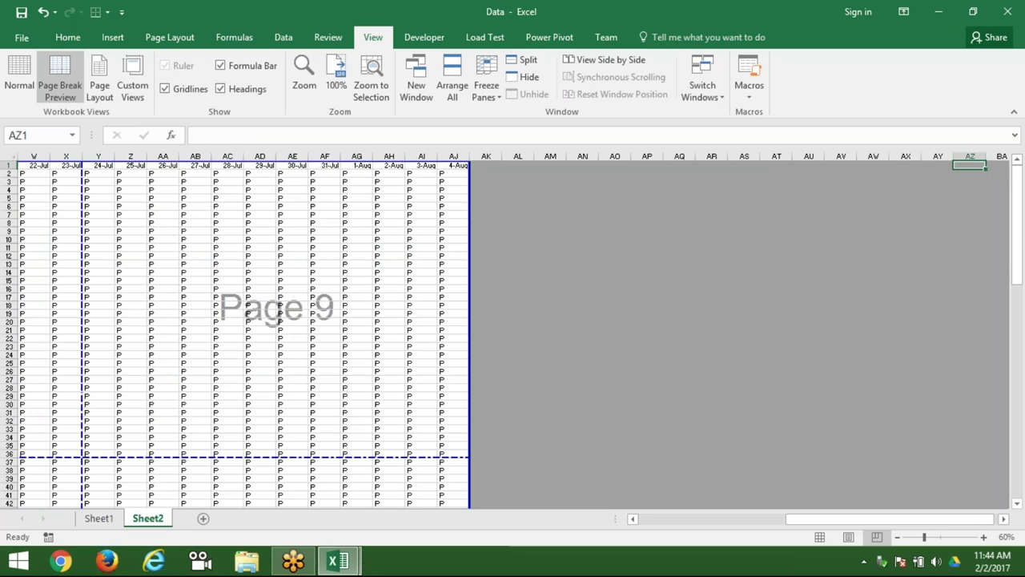
pyautogui.press('Left')
pyautogui.press('Left')
pyautogui.press('Left')
pyautogui.press('Left')
pyautogui.press('Left')
pyautogui.press('Left')
pyautogui.press('Left')
pyautogui.press('Left')
pyautogui.press('Left')
pyautogui.press('Left')
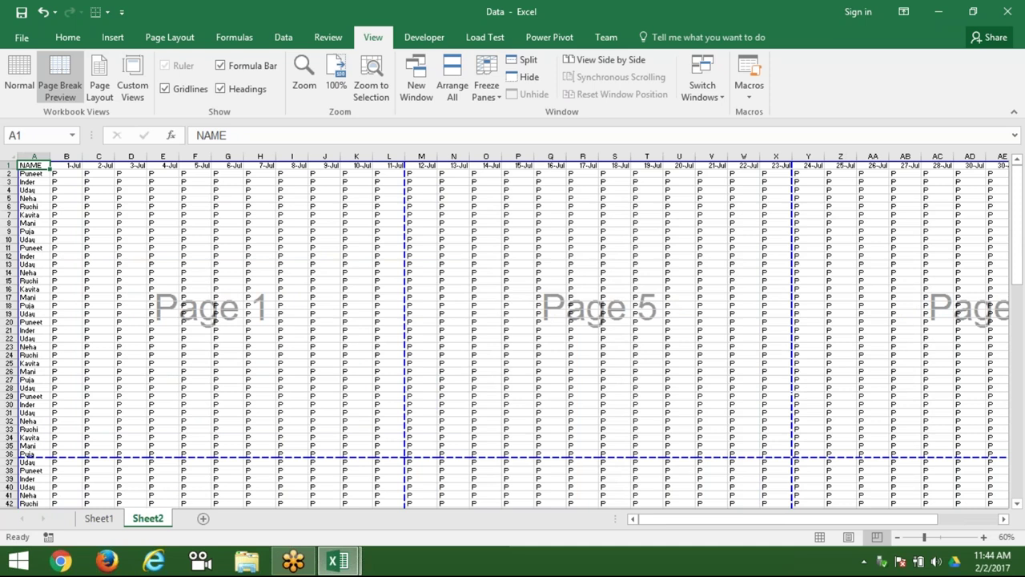
pyautogui.press('Right')
pyautogui.press('Right')
pyautogui.press('Right')
pyautogui.press('Right')
pyautogui.press('Right')
pyautogui.press('Right')
pyautogui.press('Right')
pyautogui.press('Right')
pyautogui.press('Right')
pyautogui.press('Right')
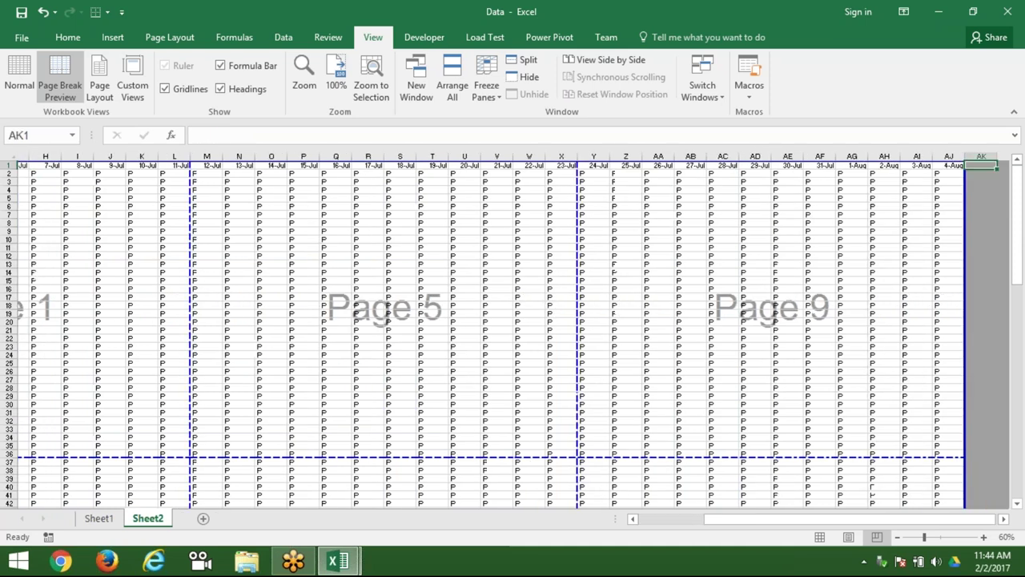
pyautogui.press('Right')
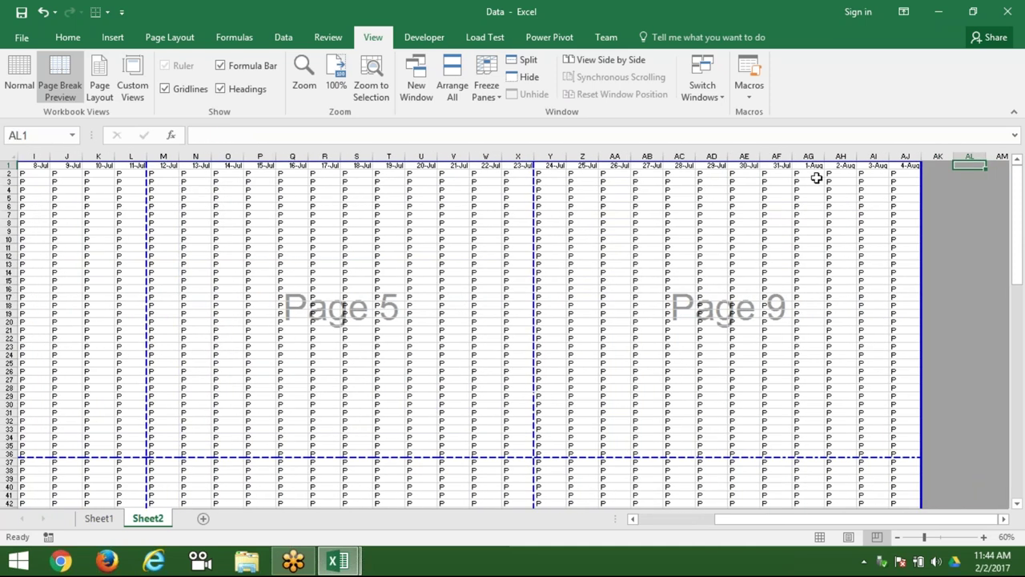
# Delete the August date columns and clear the leftover 4-Aug column
pyautogui.click(811, 156)
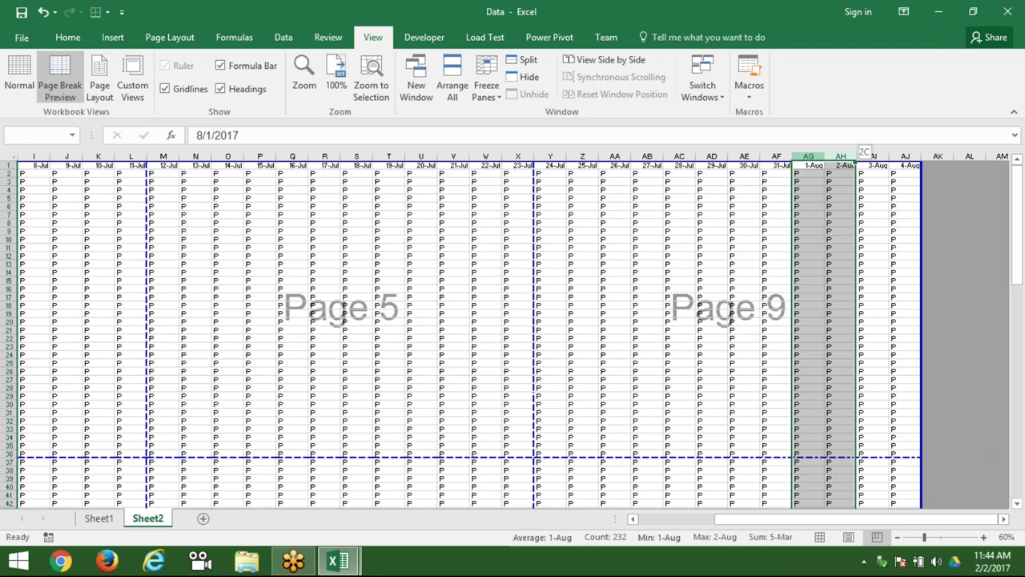
pyautogui.moveTo(814, 156); pyautogui.dragTo(890, 156)
pyautogui.hotkey('ctrl', '-')
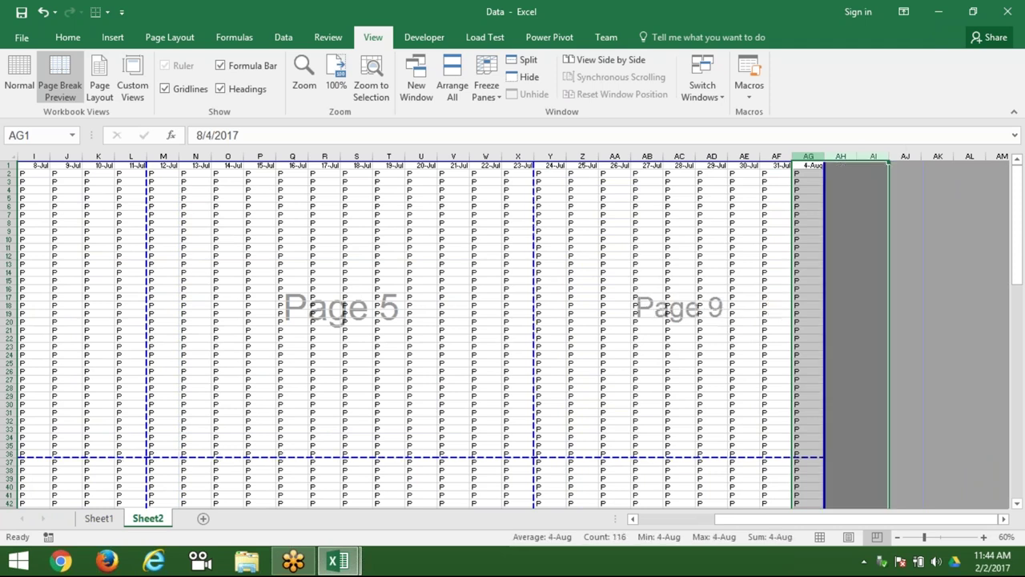
pyautogui.click(809, 173)
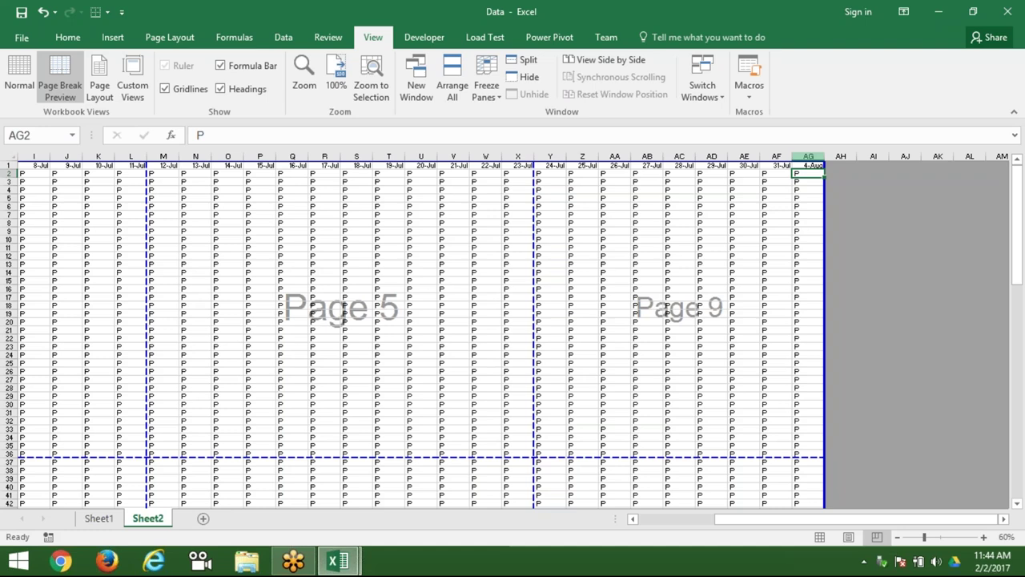
pyautogui.click(808, 157)
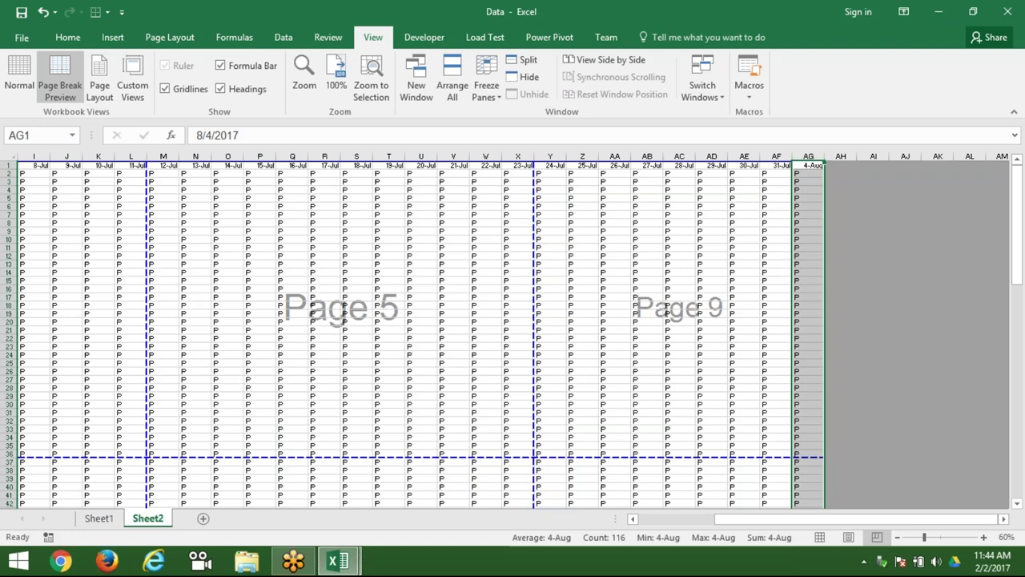
pyautogui.press('Delete')
# Check cells near the cleared column and return to column A
pyautogui.click(809, 175)
pyautogui.click(809, 327)
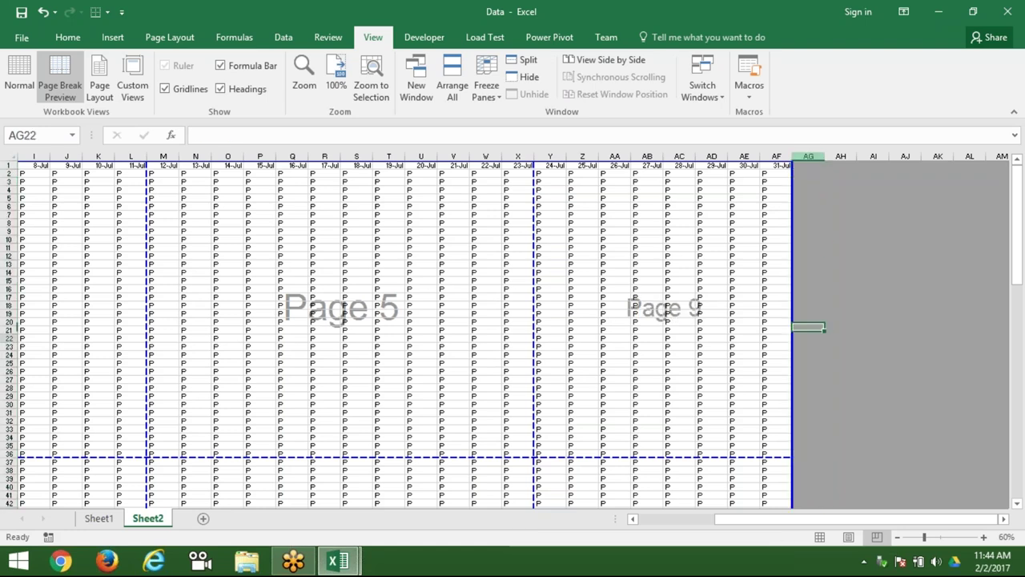
pyautogui.click(809, 387)
pyautogui.click(777, 387)
pyautogui.press('Left')
pyautogui.press('Left')
pyautogui.press('Left')
pyautogui.press('Left')
pyautogui.press('Left')
pyautogui.press('Left')
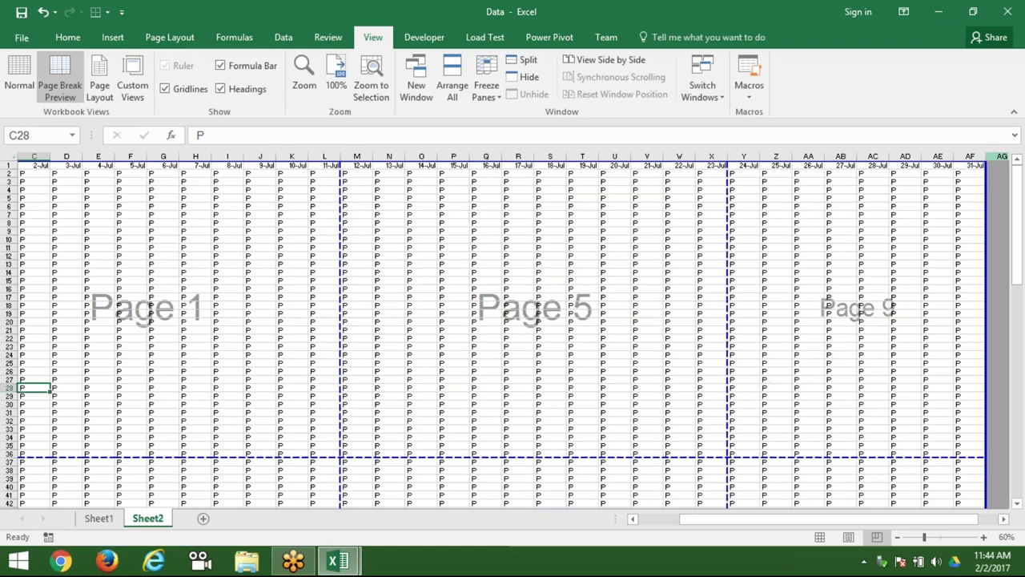
pyautogui.press('Left')
pyautogui.press('Left')
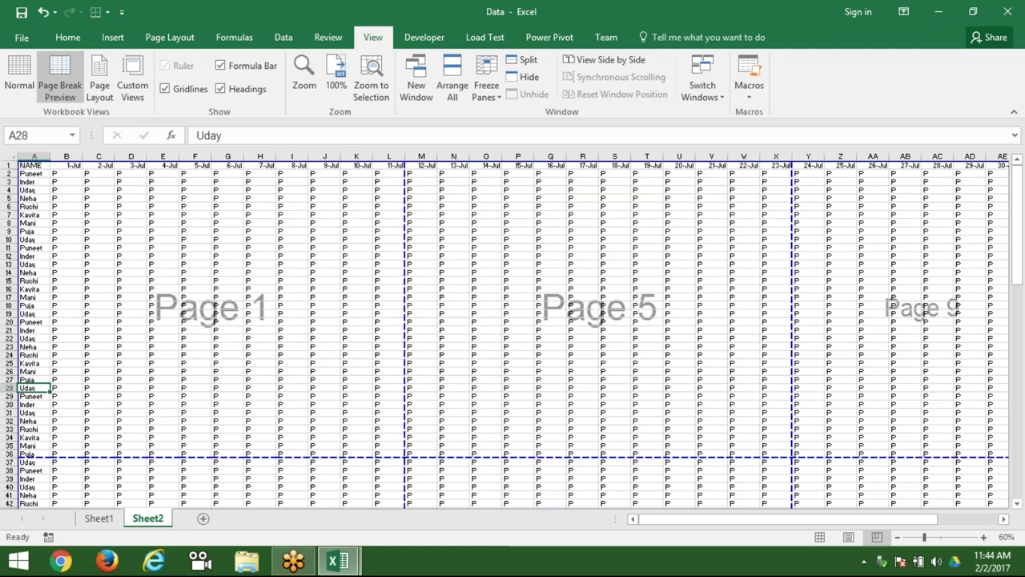
pyautogui.click(291, 265)
pyautogui.click(466, 279)
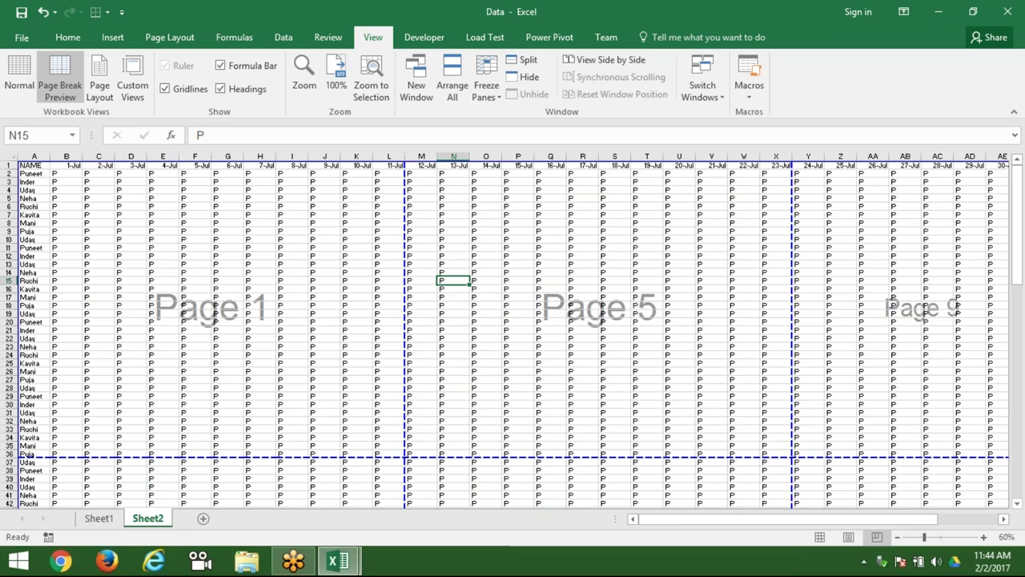
# Narrow every column of the sheet so July fits on fewer pages
pyautogui.click(10, 158)
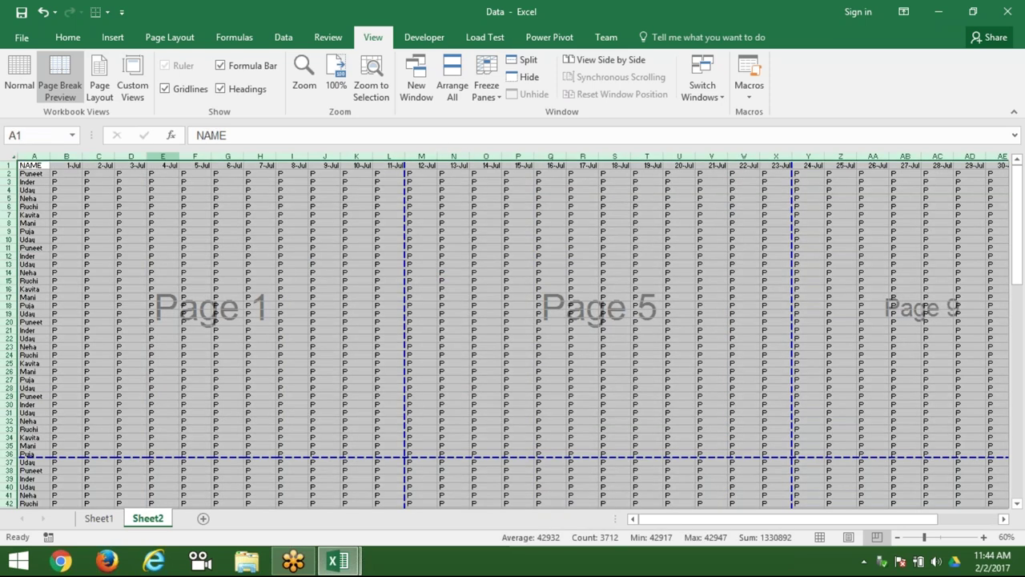
pyautogui.moveTo(178, 156); pyautogui.dragTo(166, 156)
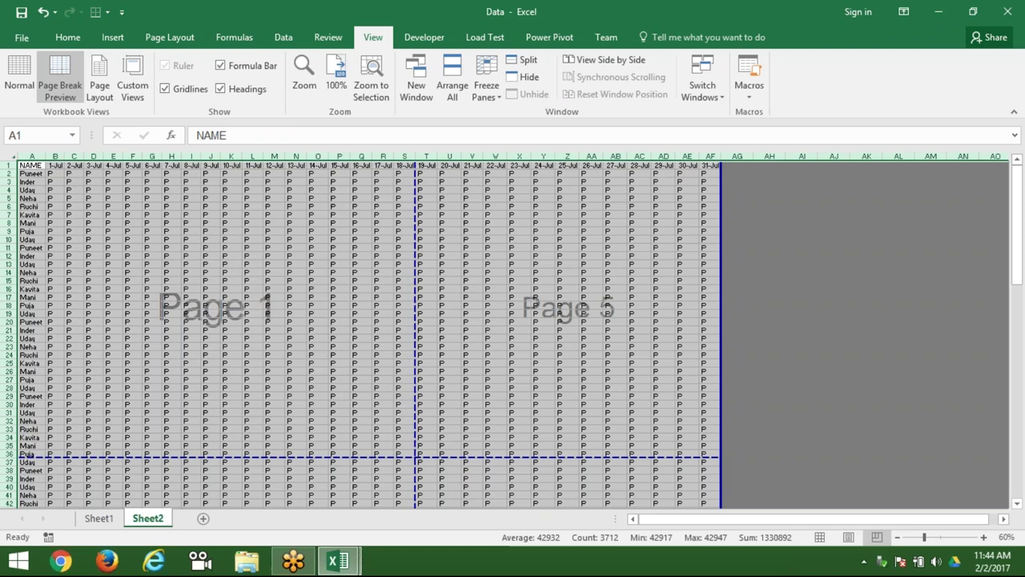
pyautogui.click(166, 328)
pyautogui.press('Left')
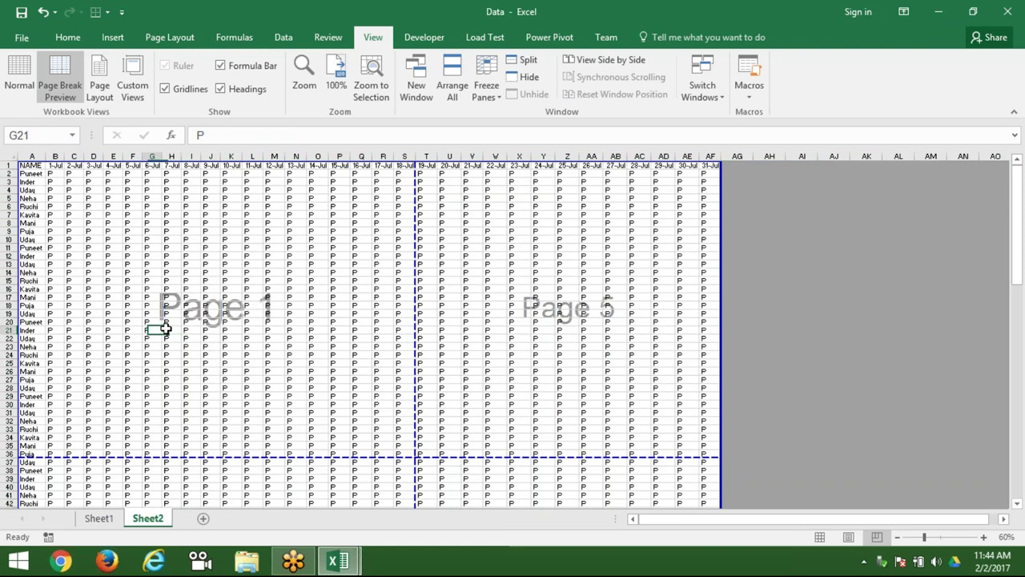
pyautogui.press('Left')
pyautogui.press('Home')
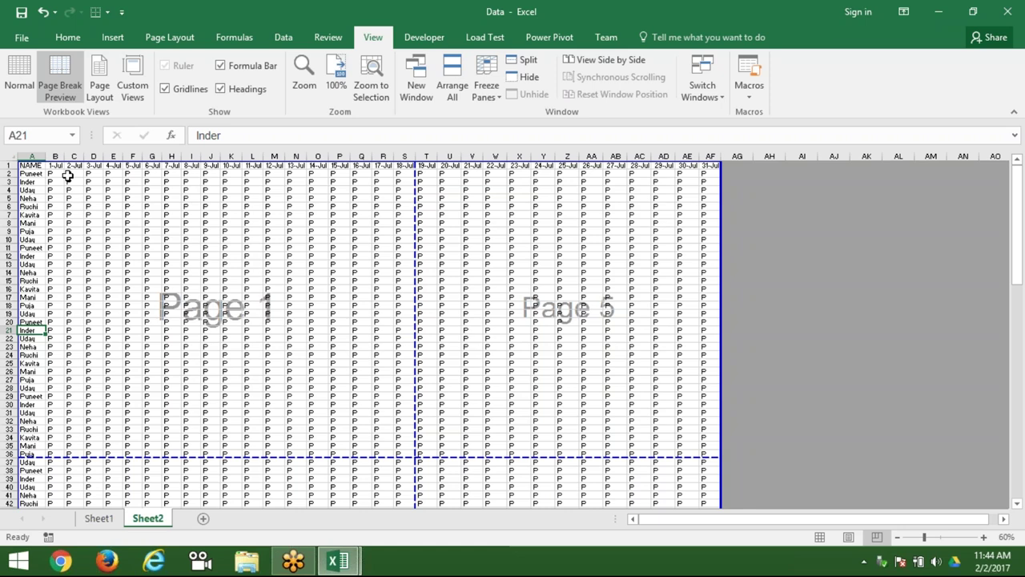
pyautogui.click(52, 165)
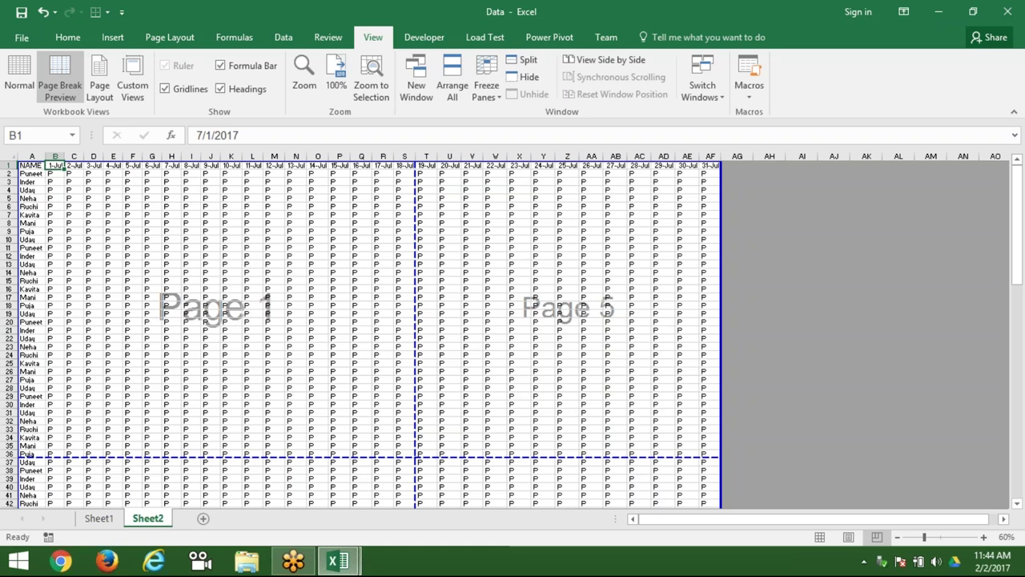
# Apply Rotate Text Up to the 1-Jul to 31-Jul headers in B1:AF1
pyautogui.moveTo(52, 165); pyautogui.dragTo(711, 165)
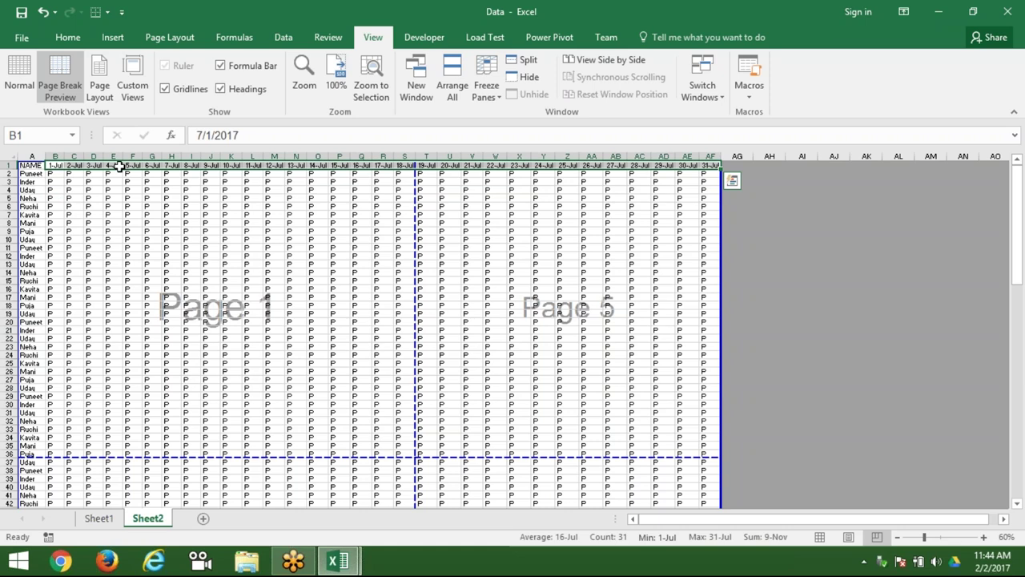
pyautogui.click(68, 37)
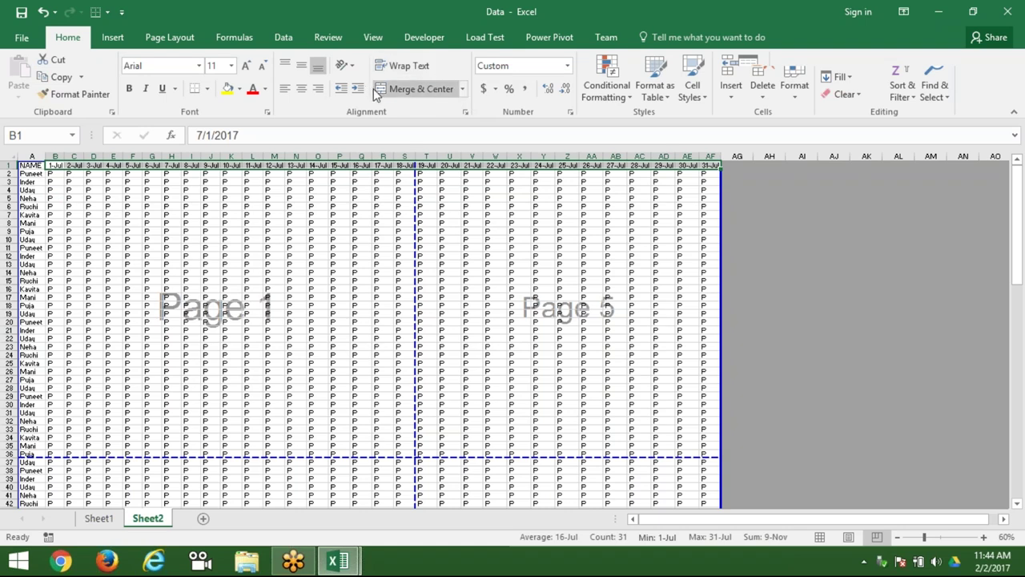
pyautogui.click(350, 65)
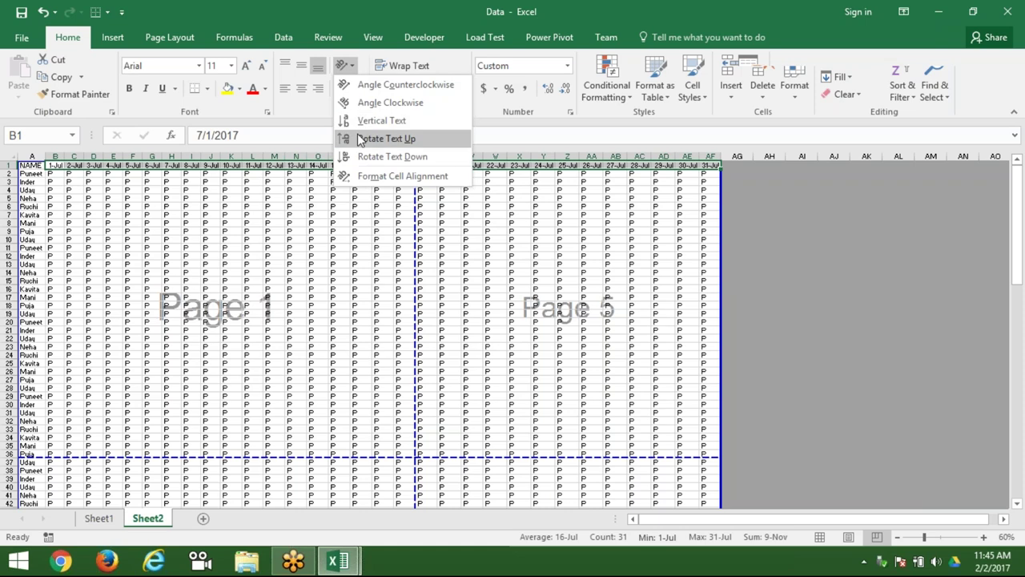
pyautogui.click(360, 140)
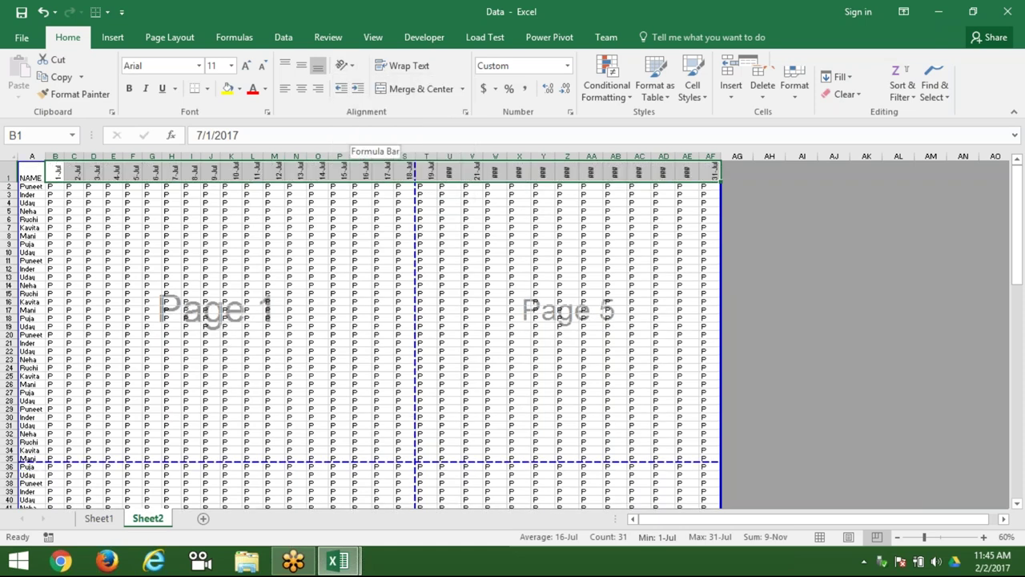
pyautogui.click(290, 218)
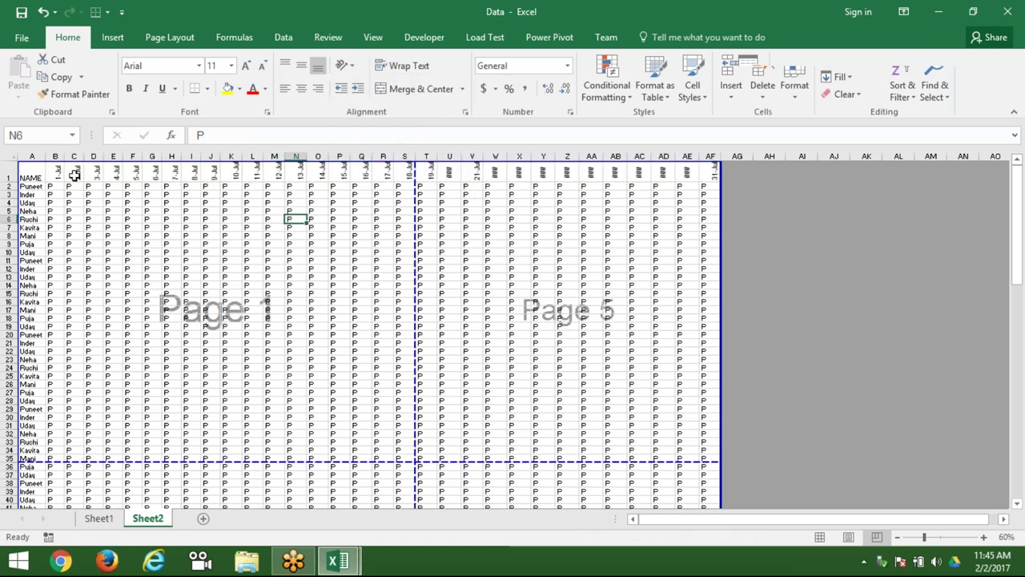
pyautogui.click(11, 157)
# Give the 1-Jul to 31-Jul columns one uniform narrow width
pyautogui.moveTo(193, 155); pyautogui.dragTo(190, 155)
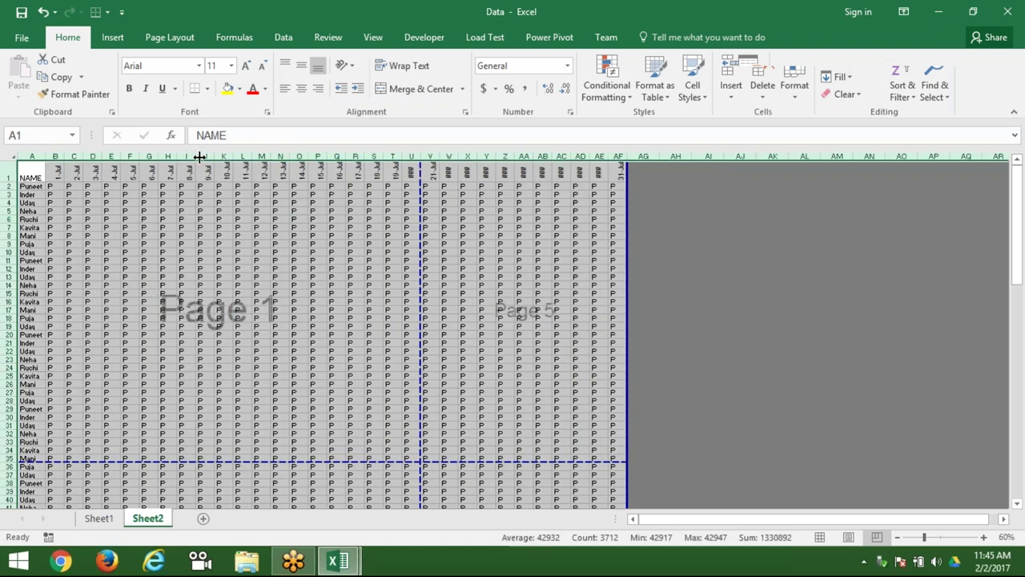
pyautogui.click(278, 267)
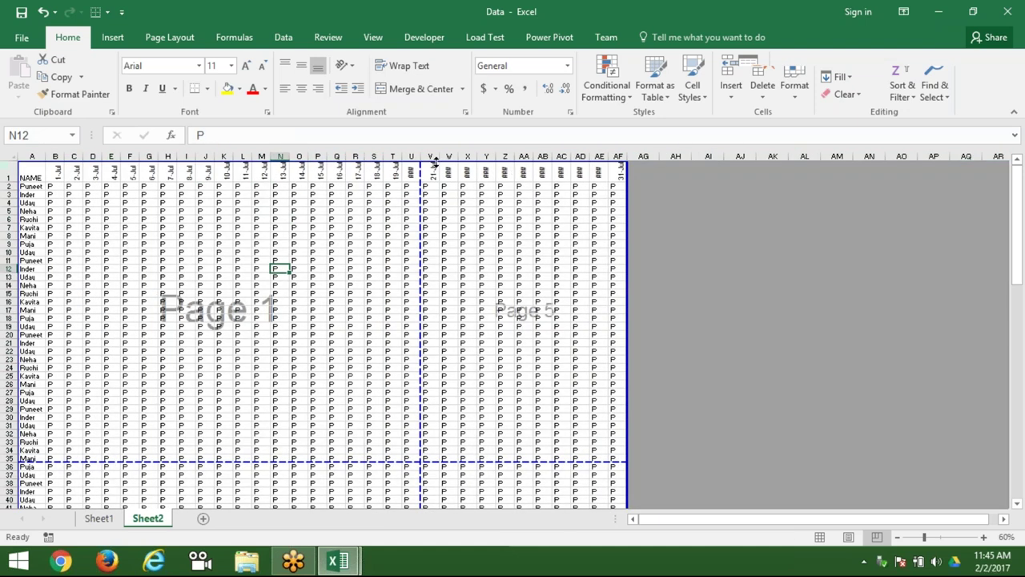
pyautogui.moveTo(457, 158); pyautogui.dragTo(457, 158)
pyautogui.click(374, 219)
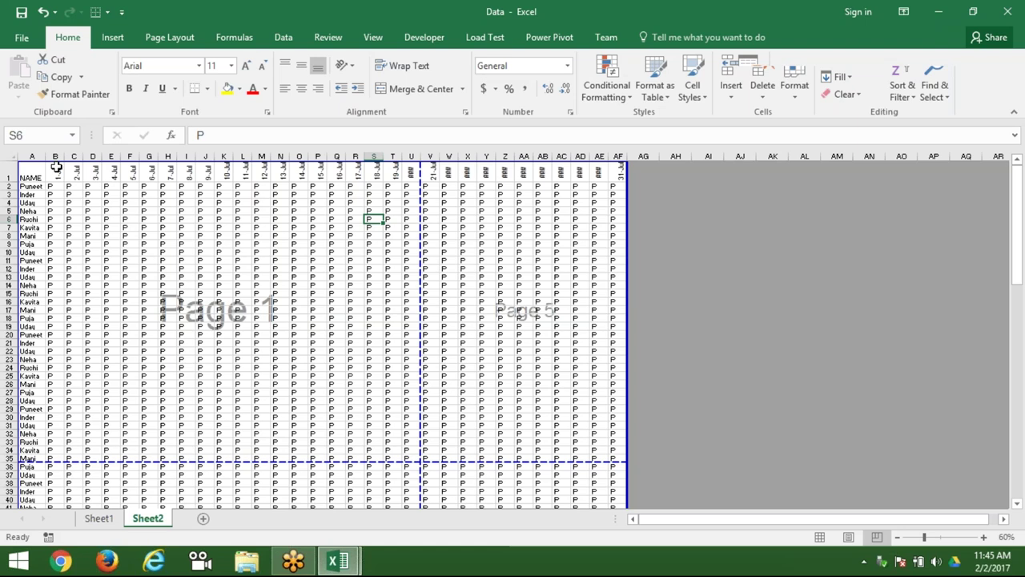
pyautogui.click(56, 166)
pyautogui.hotkey('ctrl', 'shift', 'Down')
pyautogui.moveTo(225, 163); pyautogui.dragTo(611, 179)
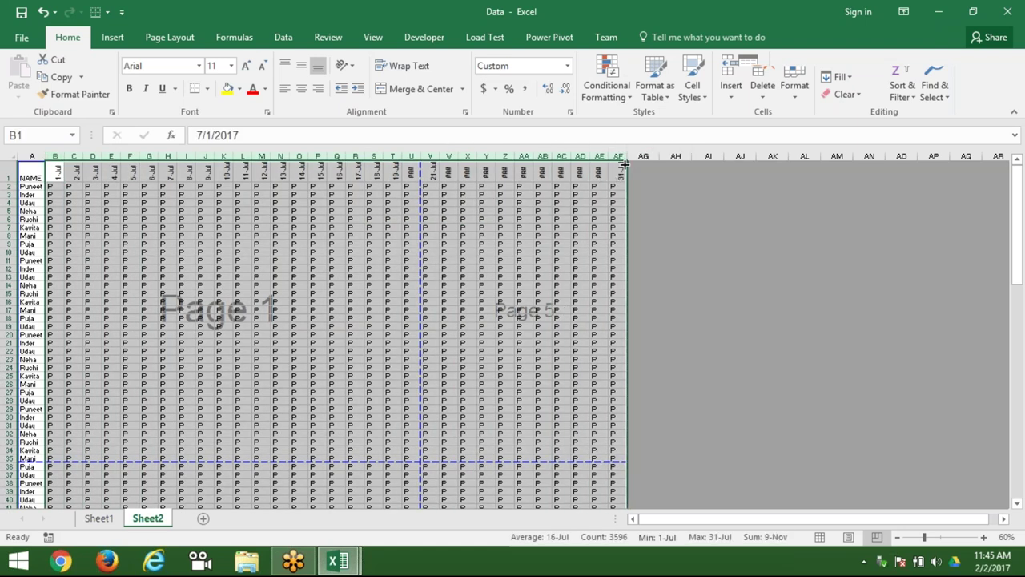
pyautogui.moveTo(627, 157); pyautogui.dragTo(632, 157)
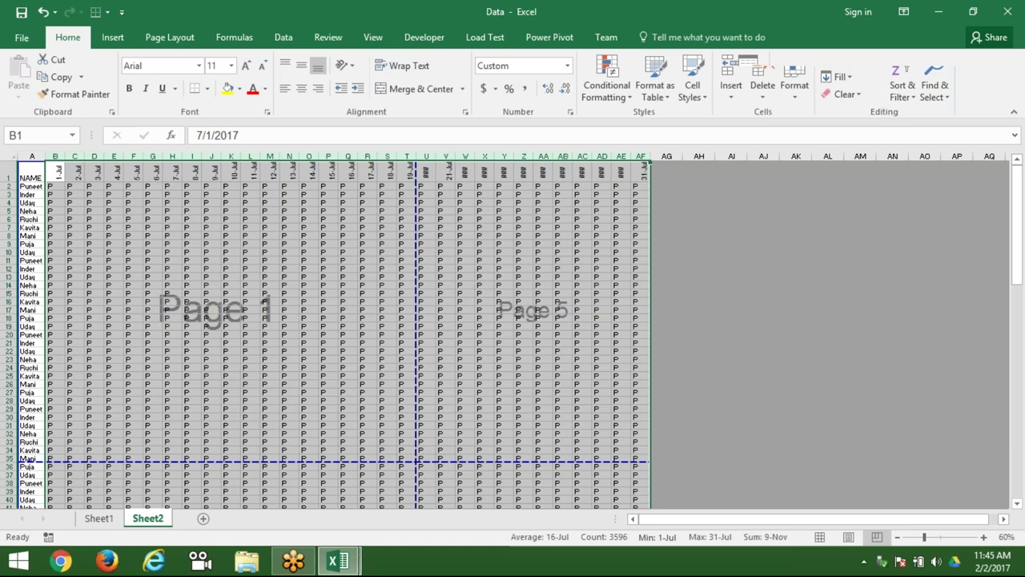
# Heighten row 1 so every vertical date header shows fully
pyautogui.click(11, 178)
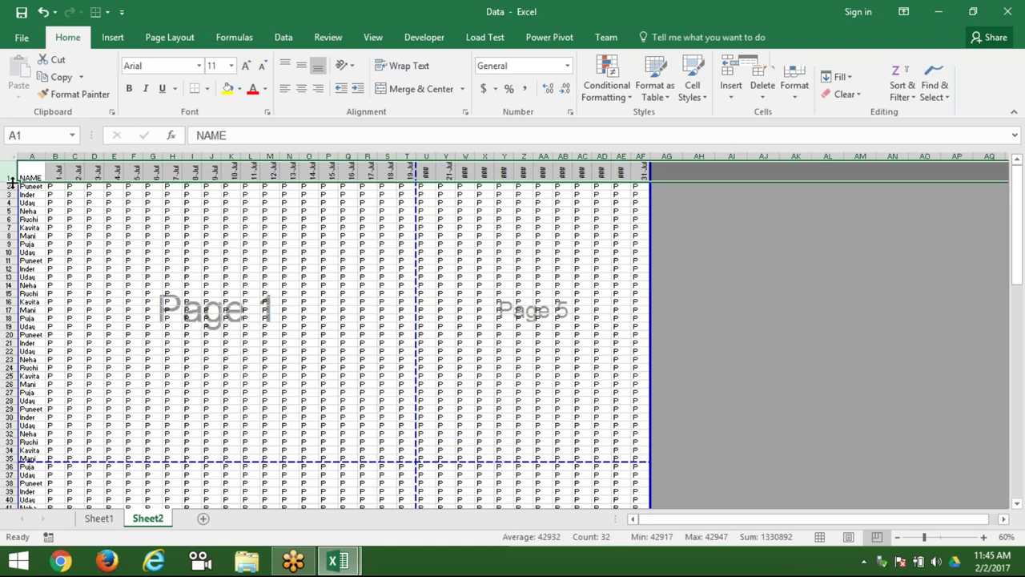
pyautogui.moveTo(10, 183); pyautogui.dragTo(12, 189)
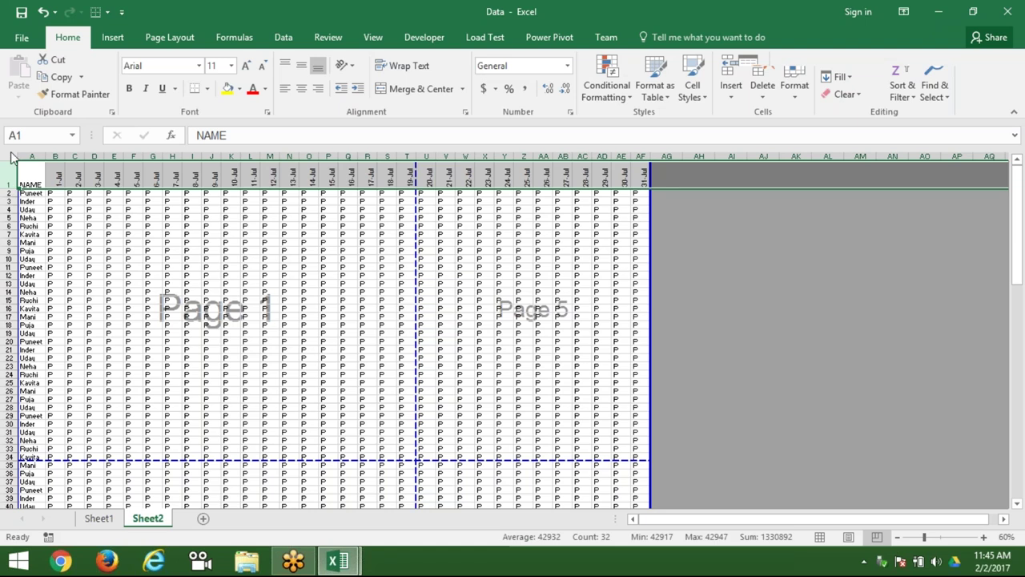
pyautogui.click(13, 157)
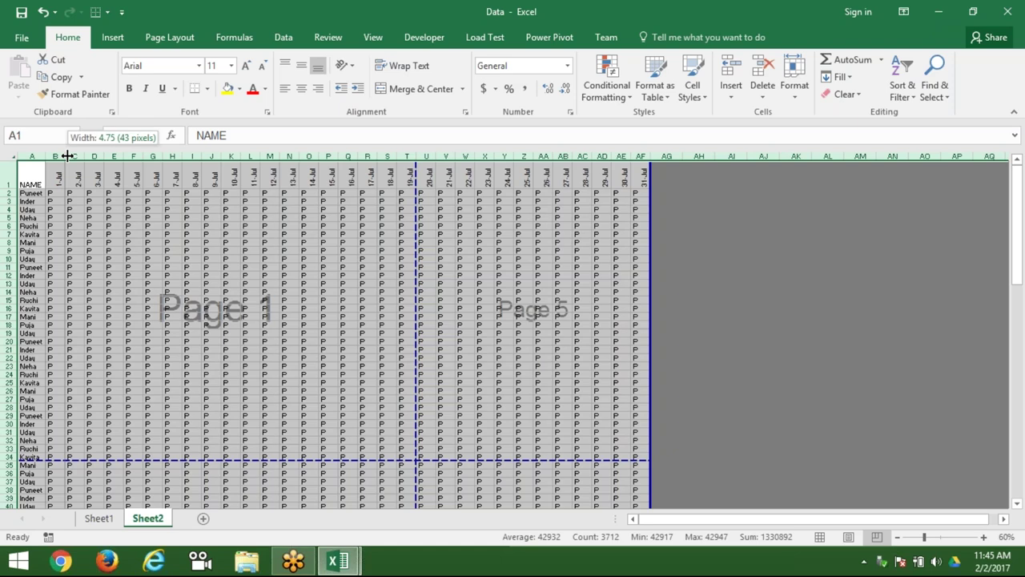
# Narrow all columns, confirm the date headers' rotation, and shorten row 1
pyautogui.moveTo(67, 155); pyautogui.dragTo(64, 155)
pyautogui.click(93, 259)
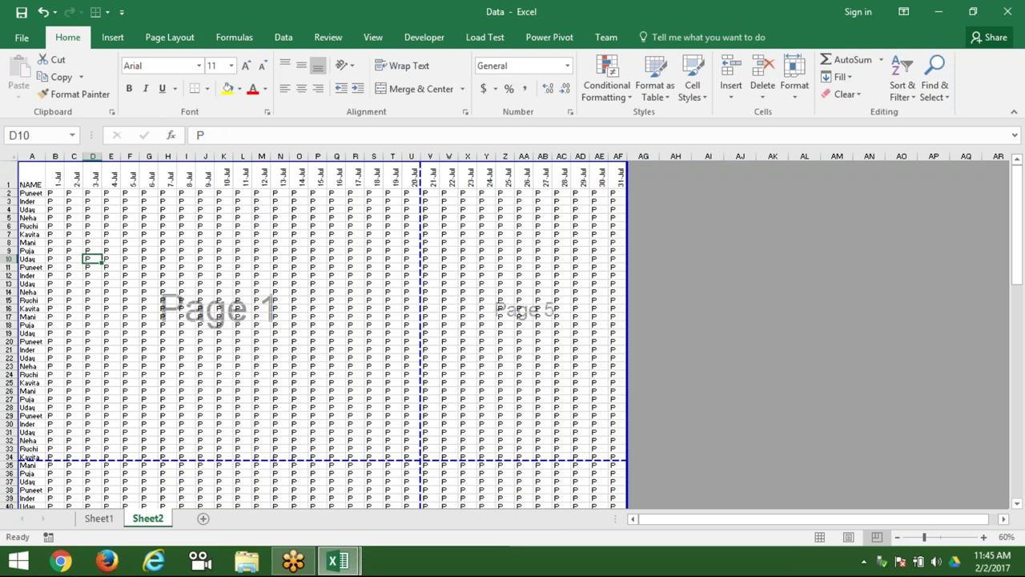
pyautogui.moveTo(57, 181)
pyautogui.mouseDown()
pyautogui.moveTo(612, 207)
pyautogui.moveTo(613, 183)
pyautogui.mouseUp()
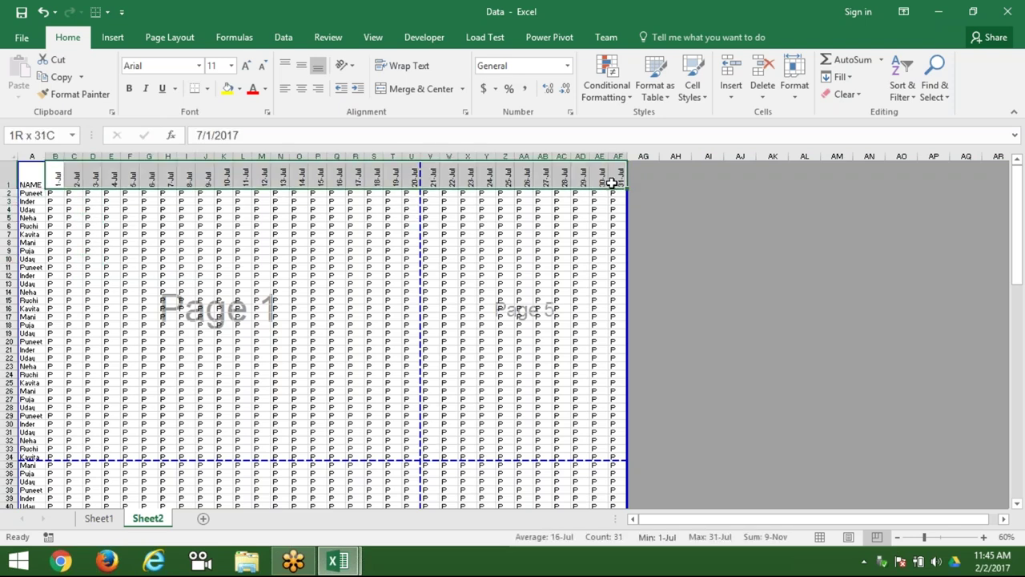
pyautogui.click(353, 65)
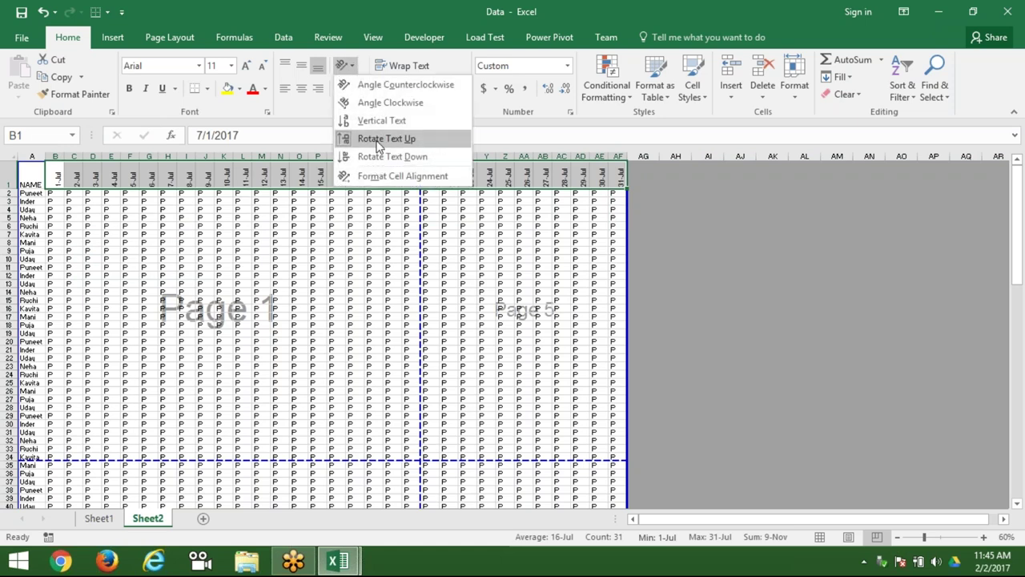
pyautogui.click(325, 202)
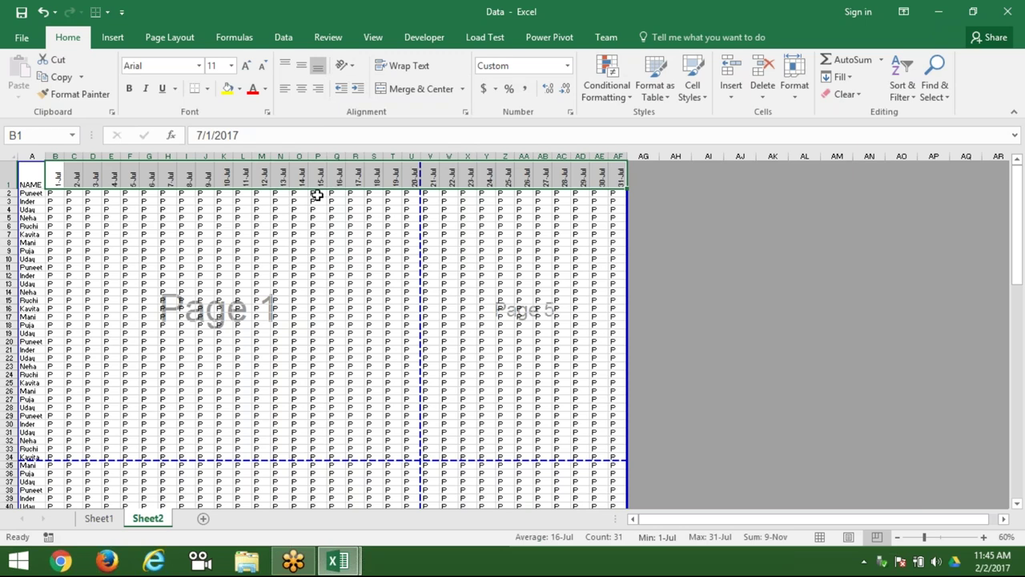
pyautogui.moveTo(11, 190); pyautogui.dragTo(12, 183)
pyautogui.click(11, 186)
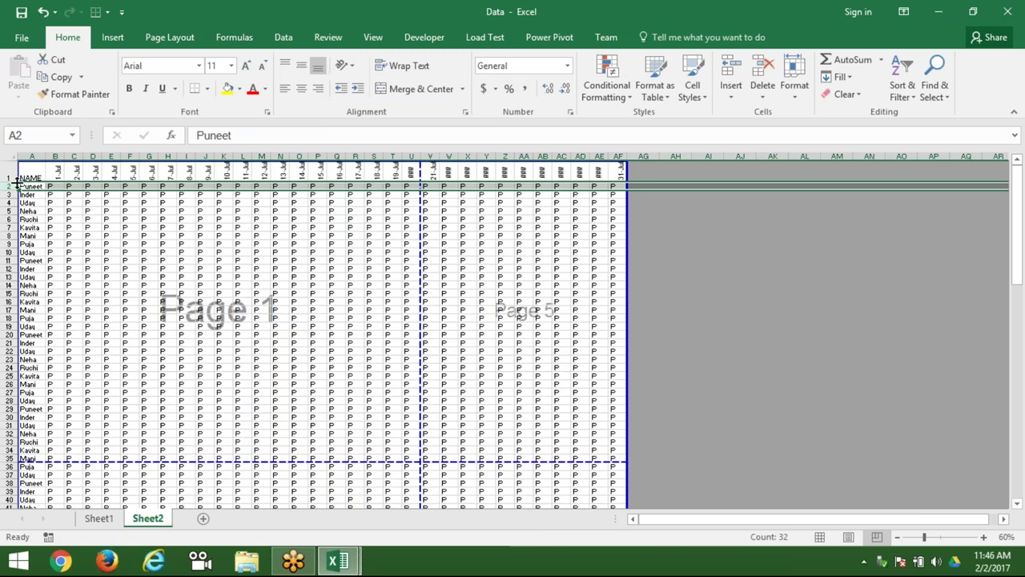
# Heighten row 1 until every rotated July date displays without ###
pyautogui.moveTo(16, 182); pyautogui.dragTo(15, 189)
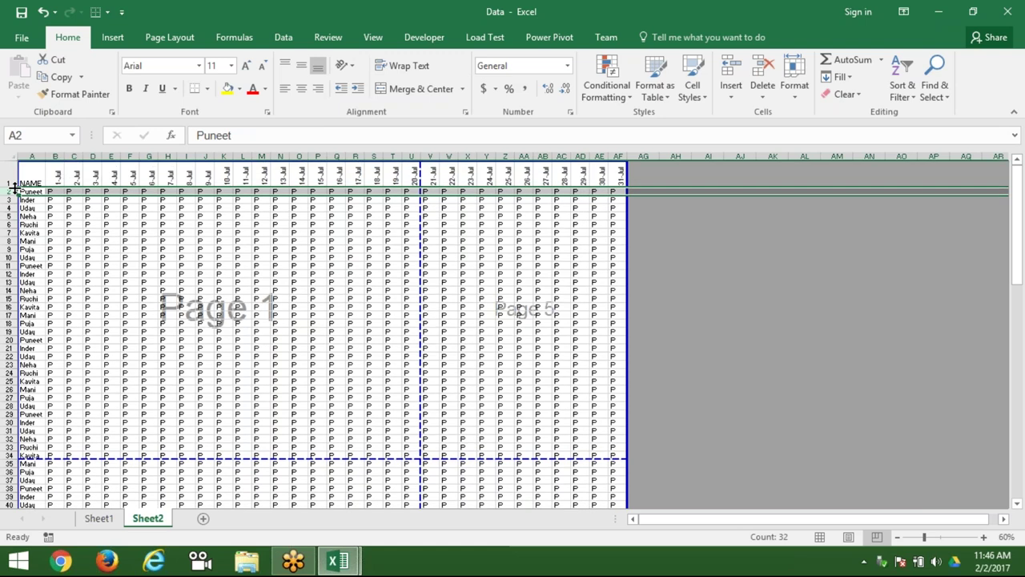
pyautogui.click(581, 250)
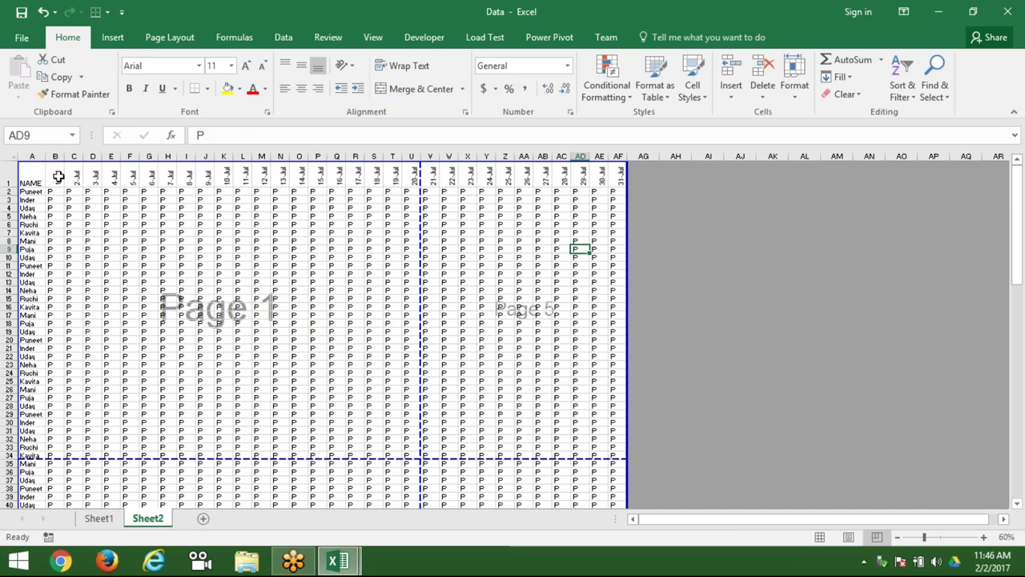
pyautogui.moveTo(58, 176)
pyautogui.mouseDown()
pyautogui.moveTo(607, 188)
pyautogui.moveTo(618, 177)
pyautogui.mouseUp()
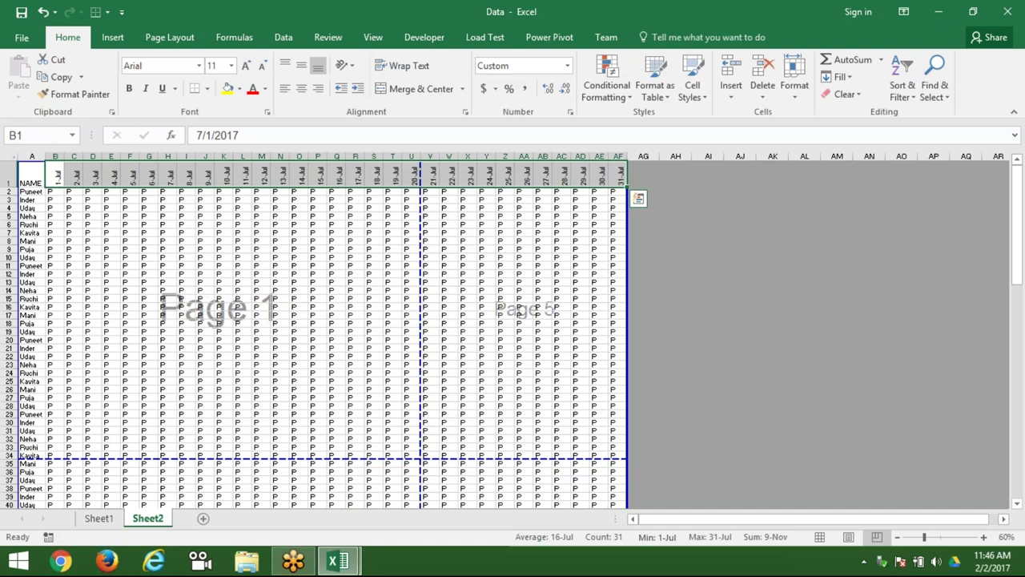
pyautogui.click(57, 217)
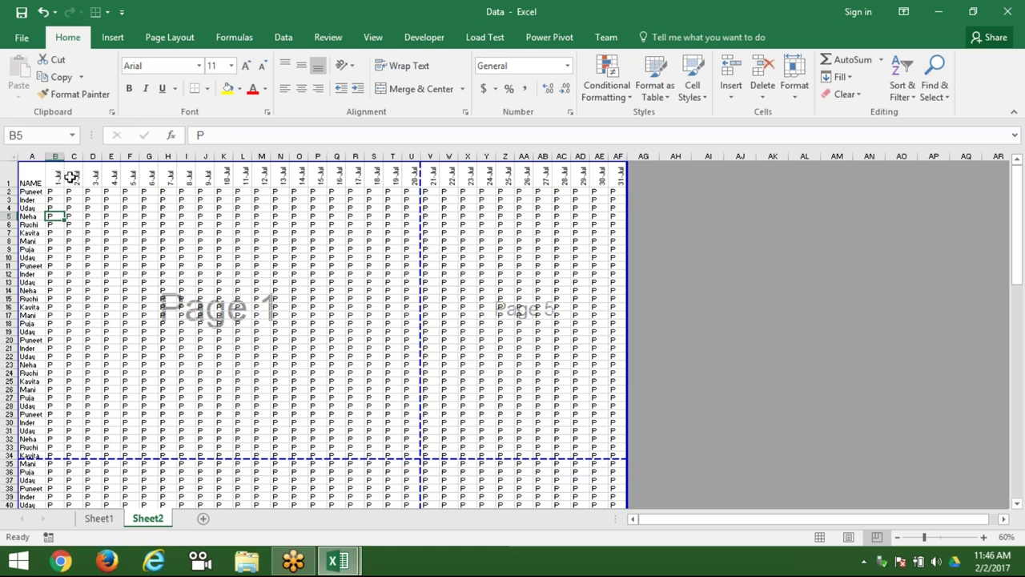
pyautogui.moveTo(72, 172); pyautogui.dragTo(269, 171)
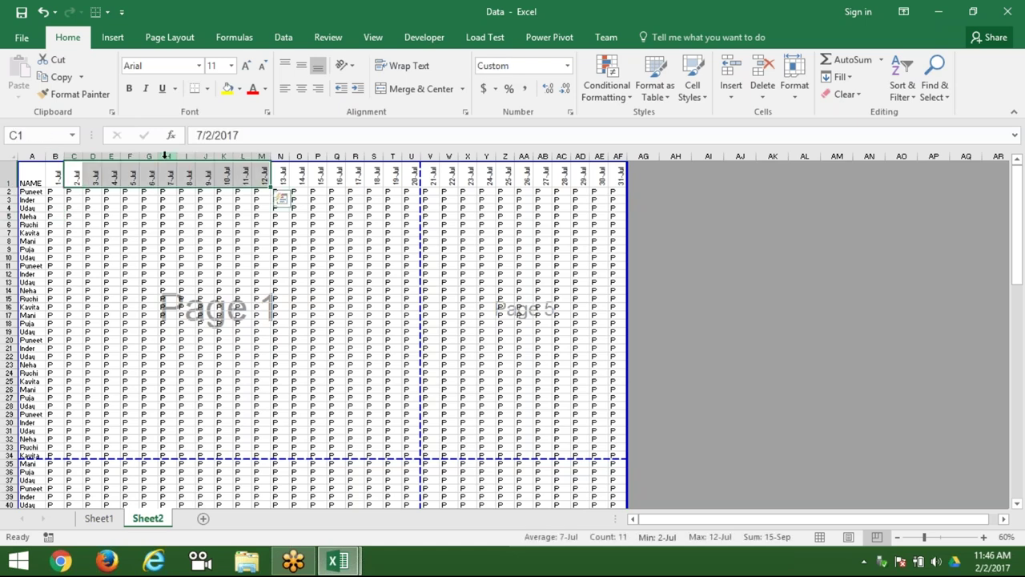
pyautogui.click(125, 322)
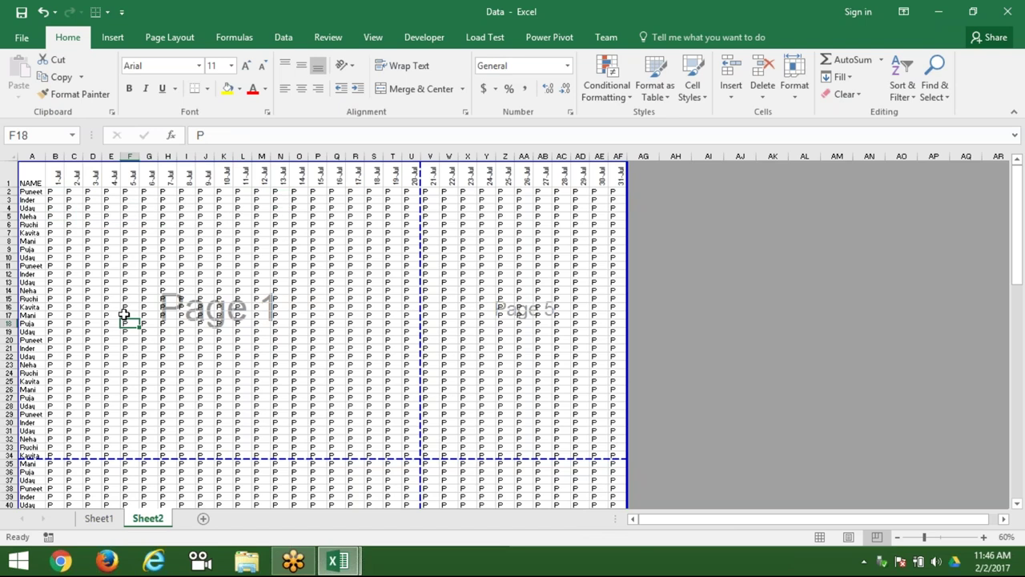
# Check the current column width and select cells in row 11
pyautogui.click(153, 155)
pyautogui.moveTo(153, 155); pyautogui.dragTo(159, 156)
pyautogui.click(11, 158)
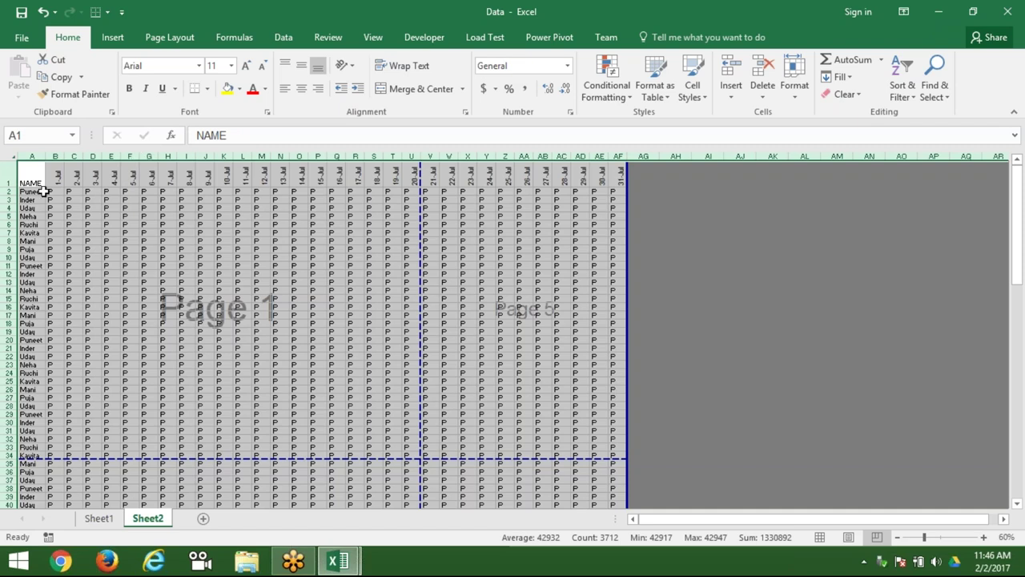
pyautogui.click(116, 233)
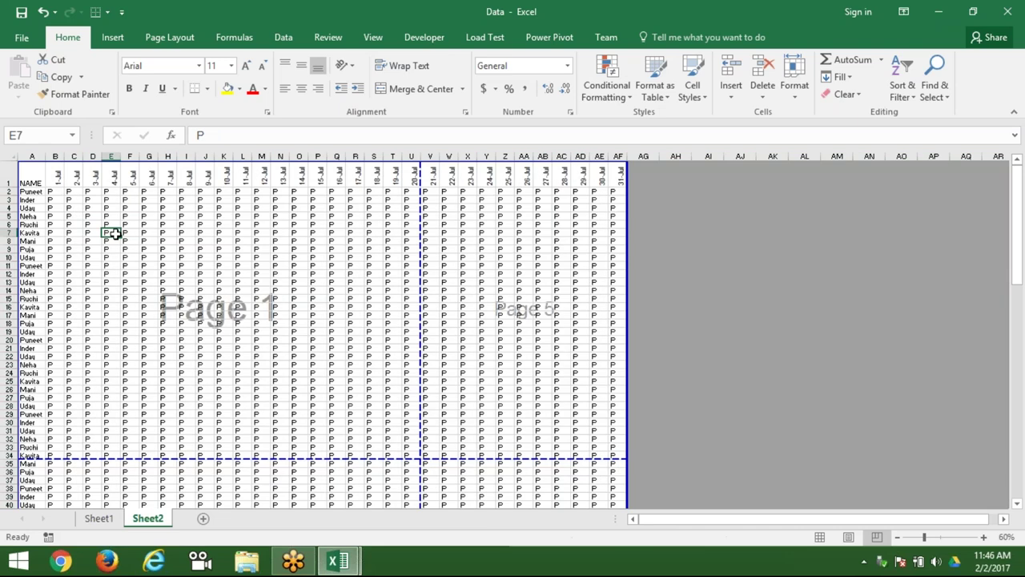
pyautogui.click(224, 232)
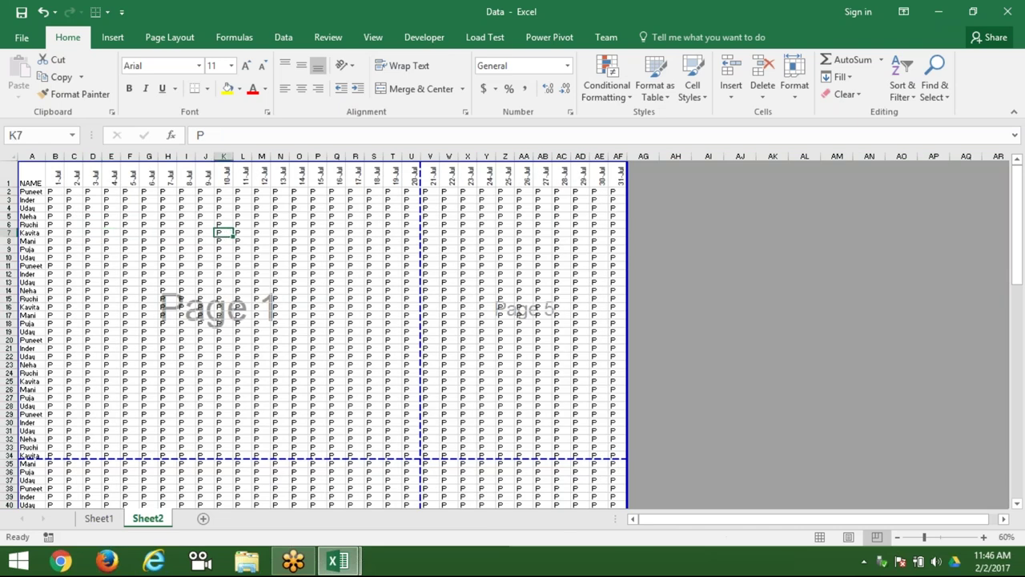
pyautogui.moveTo(349, 266); pyautogui.dragTo(616, 265)
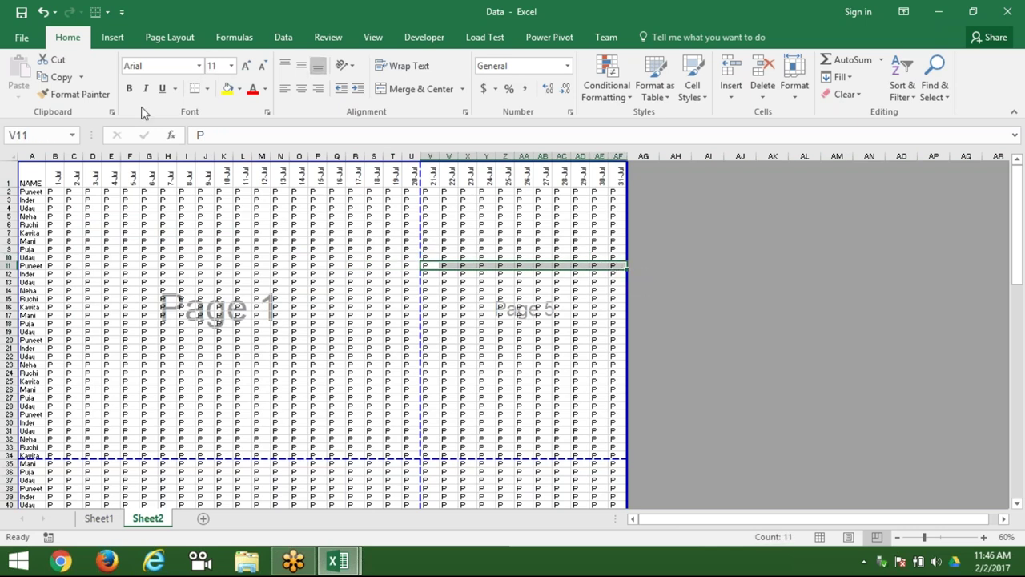
pyautogui.click(178, 210)
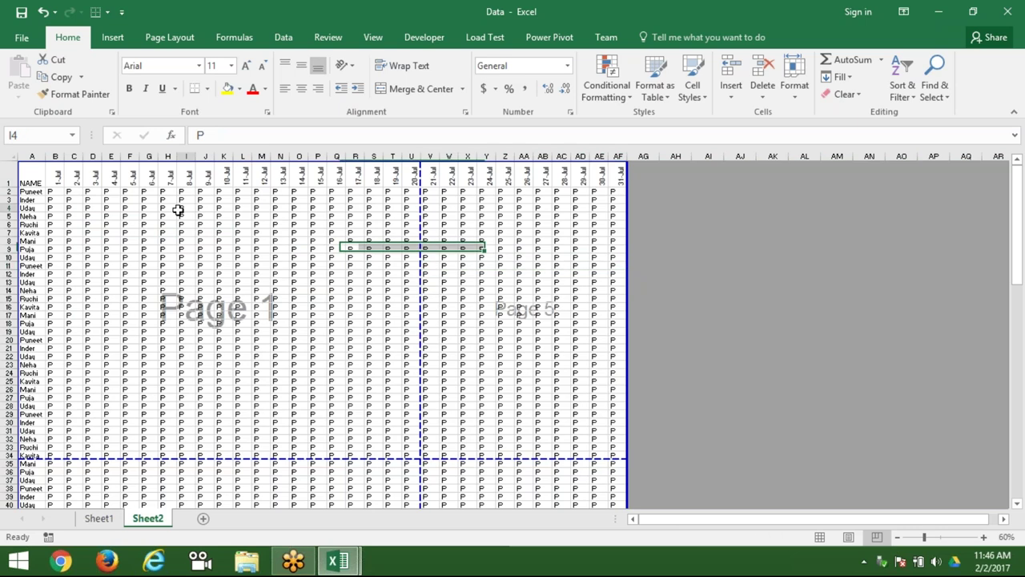
# Set Sheet2's page orientation to Landscape on the Page Layout tab
pyautogui.click(175, 39)
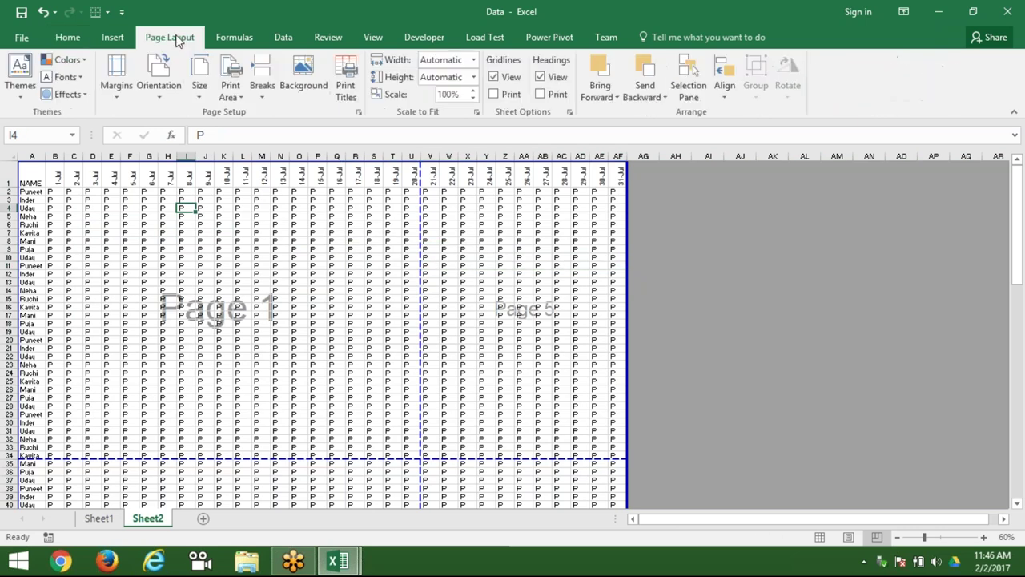
pyautogui.click(167, 97)
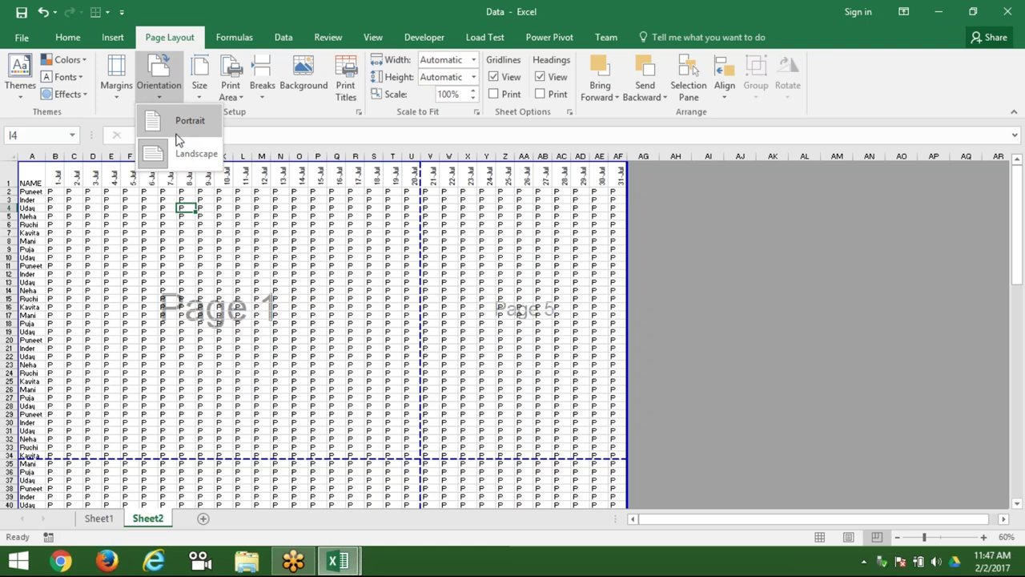
pyautogui.click(178, 157)
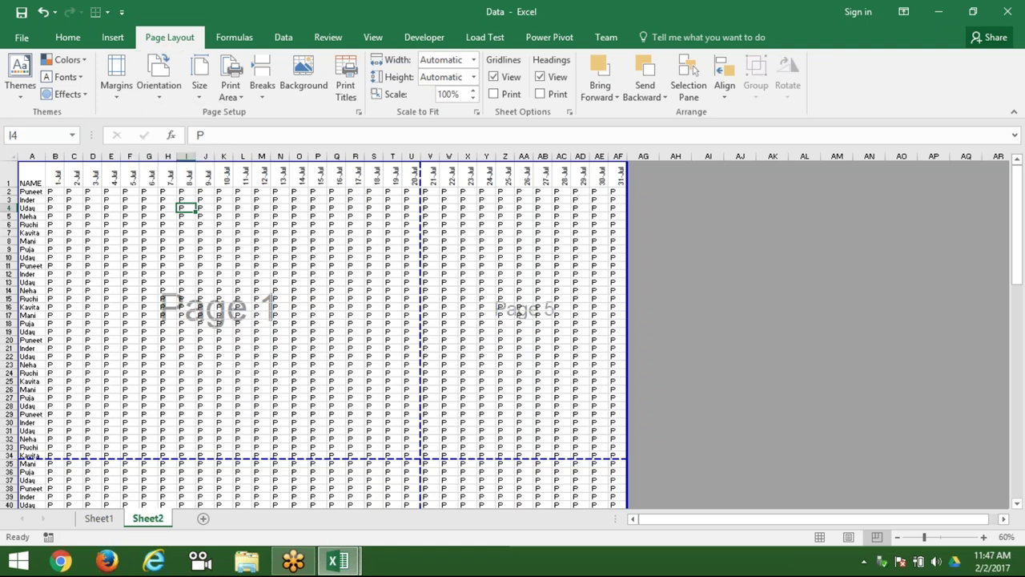
pyautogui.click(121, 94)
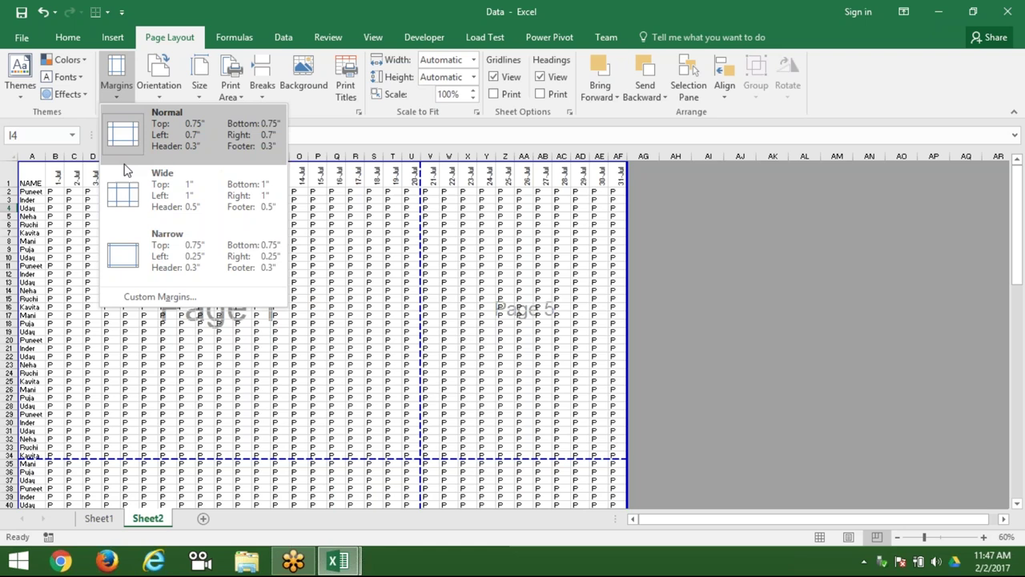
# Apply Narrow page margins to Sheet2
pyautogui.click(120, 265)
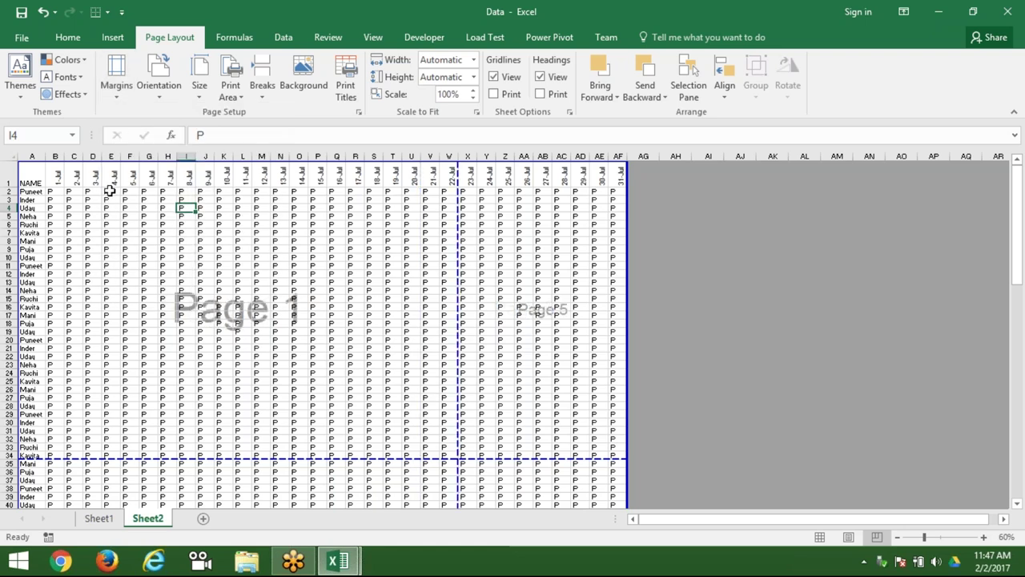
pyautogui.click(119, 100)
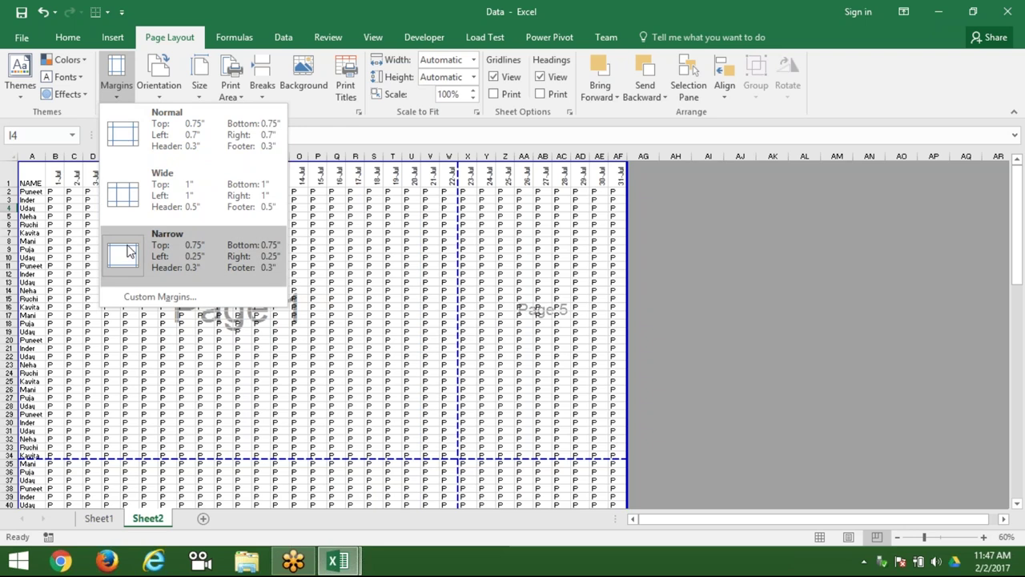
pyautogui.click(128, 254)
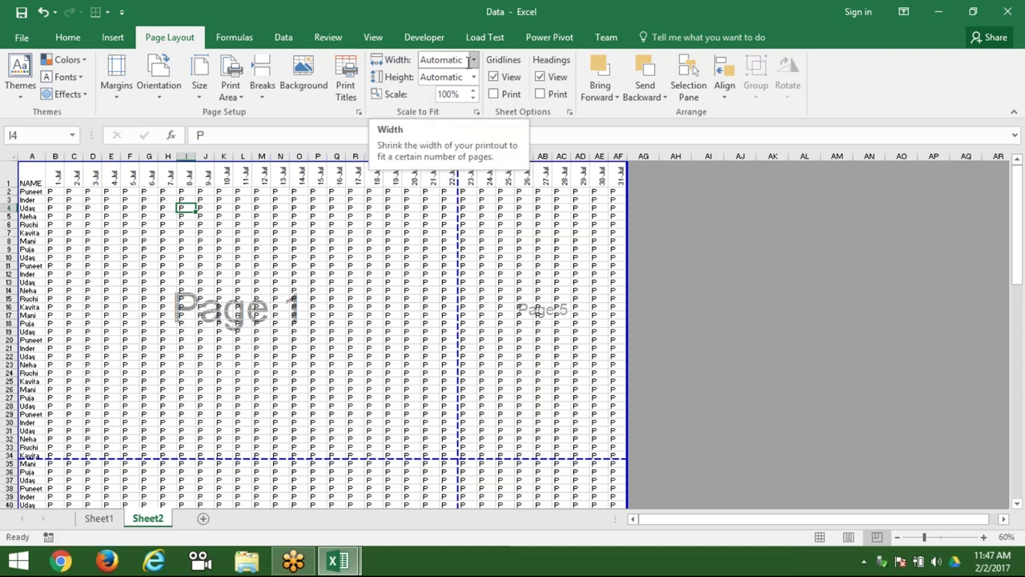
pyautogui.click(474, 64)
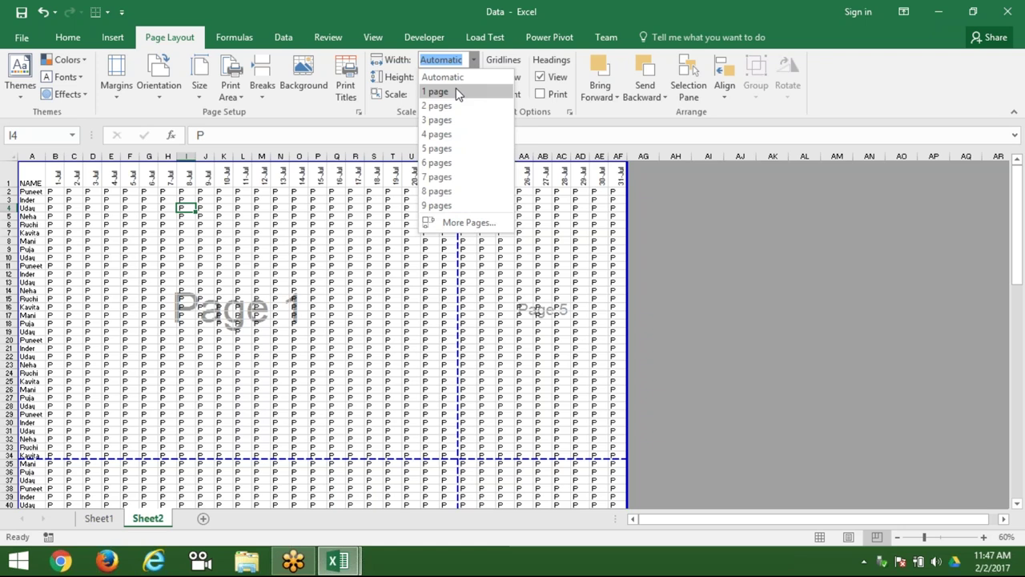
# Fit Sheet2 to 1 page wide at 74% and check columns A through Y
pyautogui.click(457, 92)
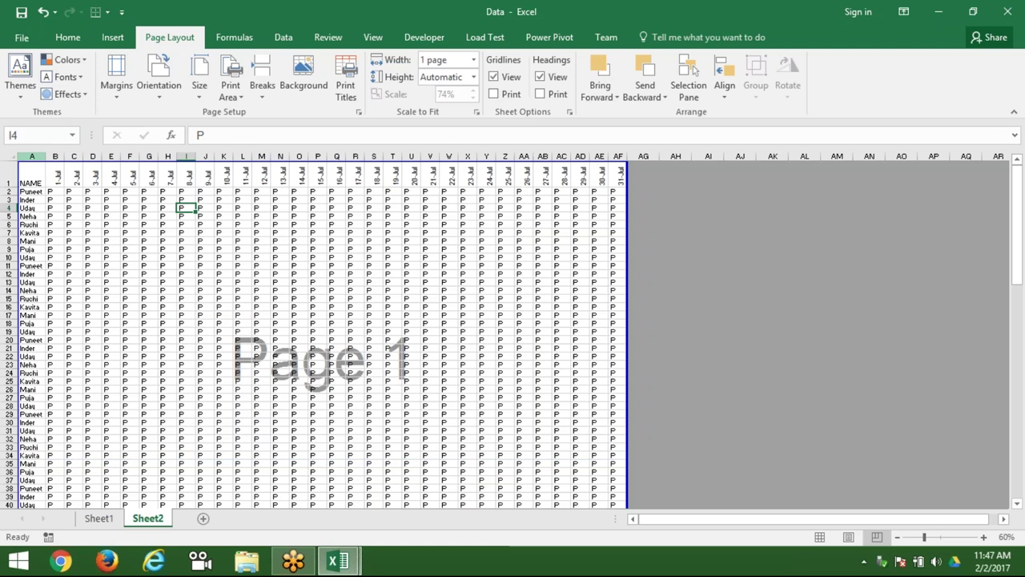
pyautogui.moveTo(32, 156)
pyautogui.mouseDown()
pyautogui.moveTo(487, 183)
pyautogui.moveTo(615, 174)
pyautogui.mouseUp()
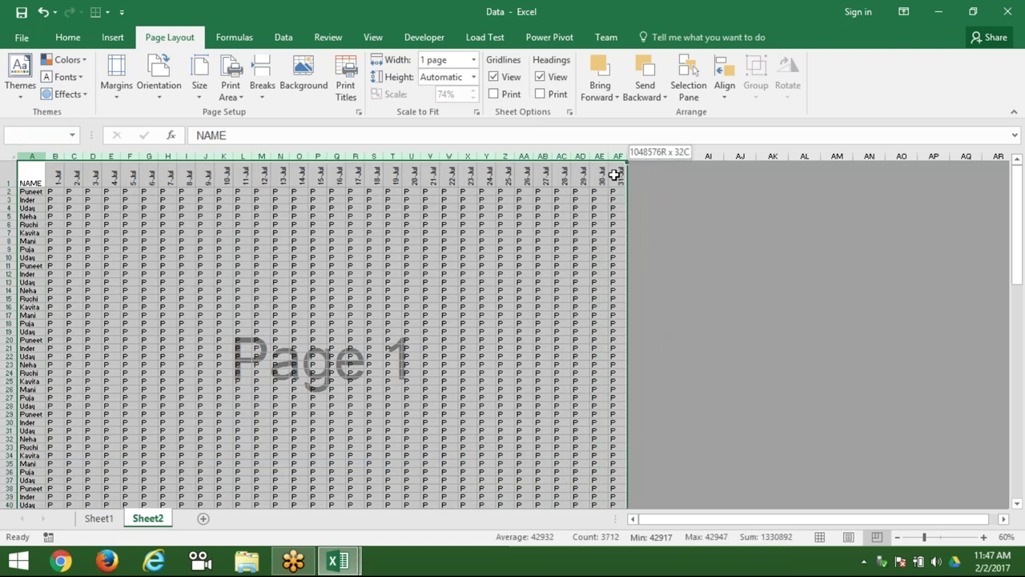
pyautogui.click(430, 273)
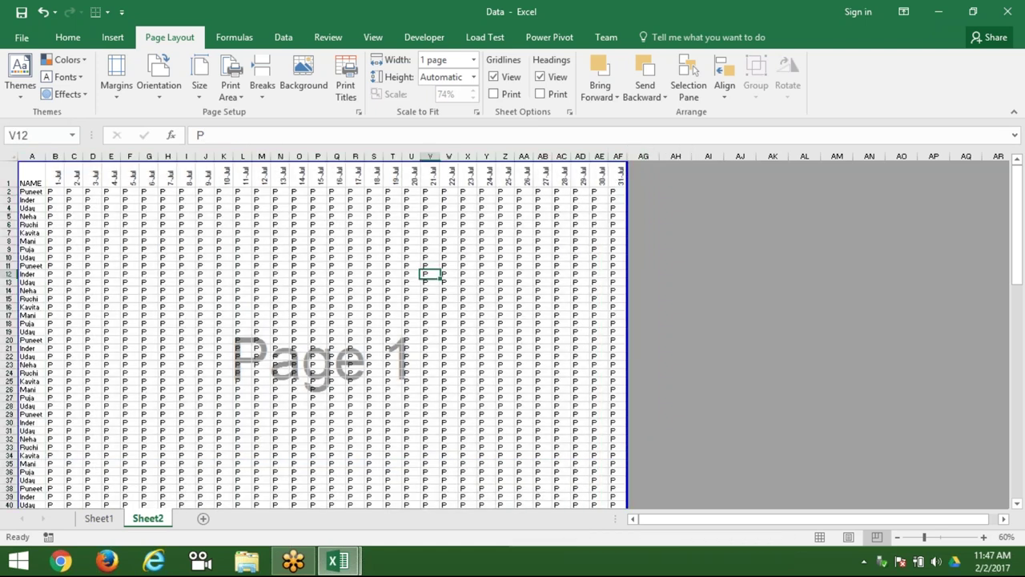
pyautogui.click(22, 38)
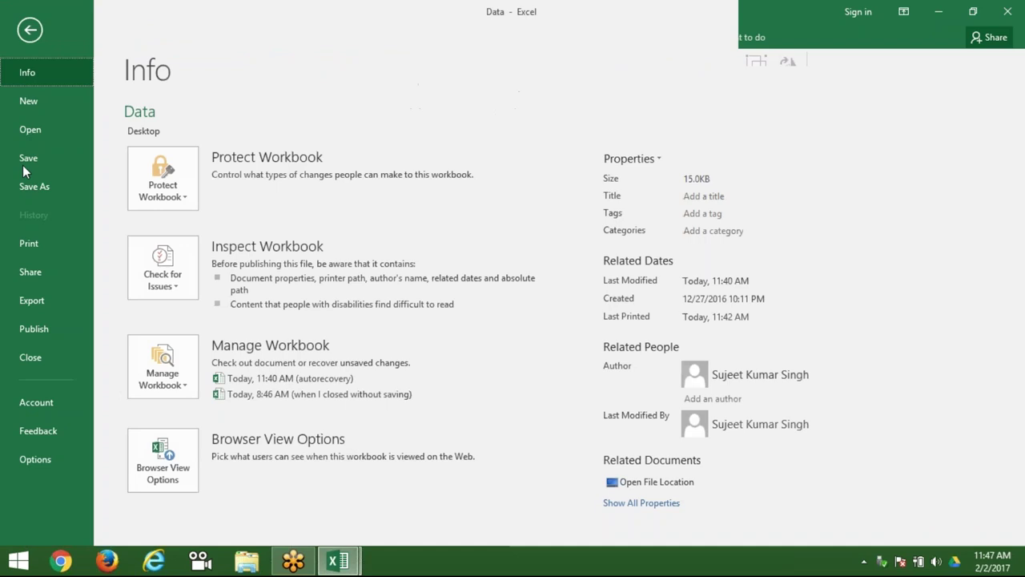
# Look over the attendance sheet's 3 printed pages in Print Preview, then go back to the grid
pyautogui.click(41, 256)
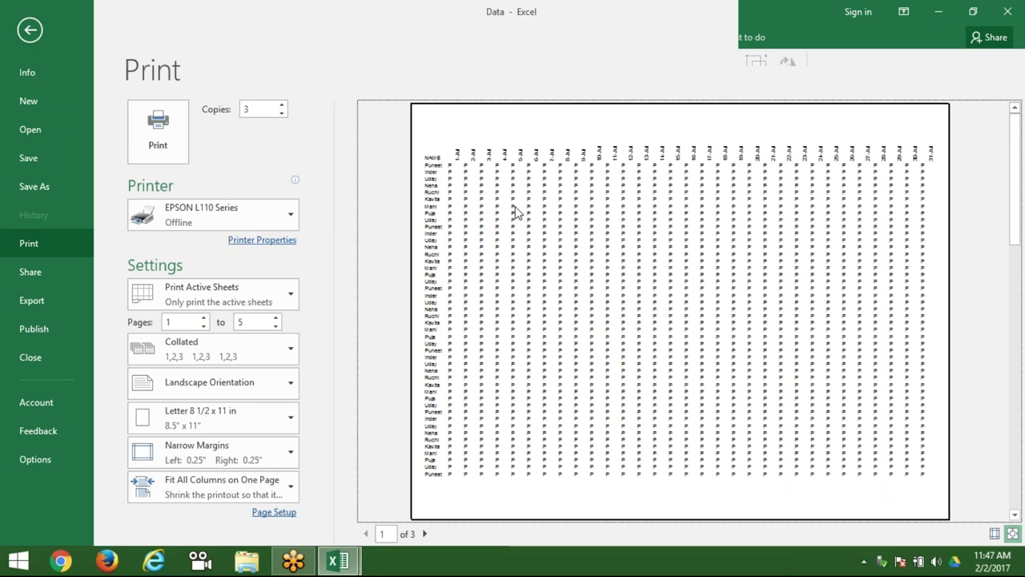
pyautogui.click(40, 33)
pyautogui.click(254, 289)
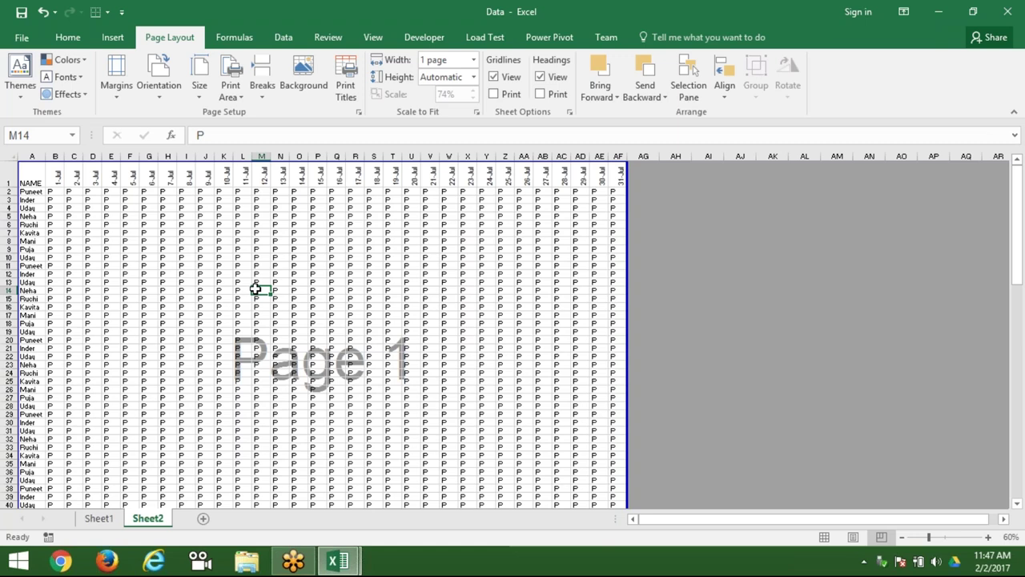
# Tick Gridlines > Print for Sheet2 and open the File backstage
pyautogui.moveTo(181, 218); pyautogui.dragTo(474, 402)
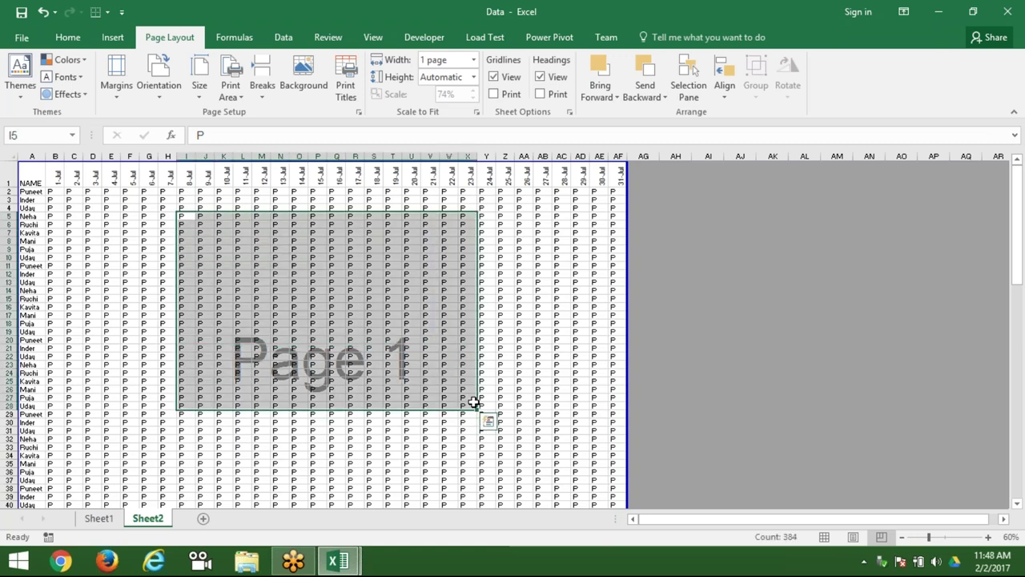
pyautogui.click(518, 317)
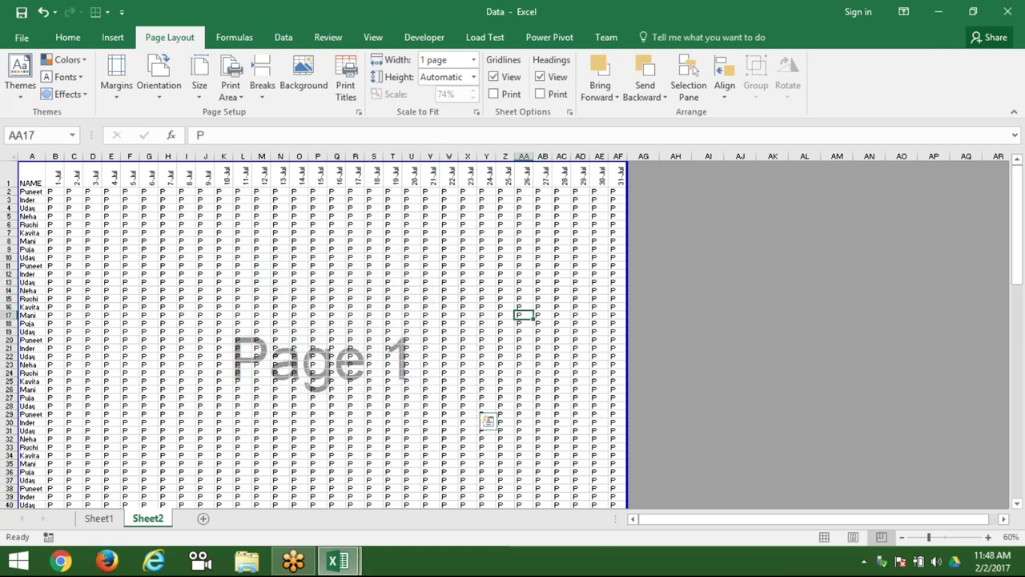
pyautogui.click(494, 95)
pyautogui.click(333, 224)
pyautogui.click(20, 47)
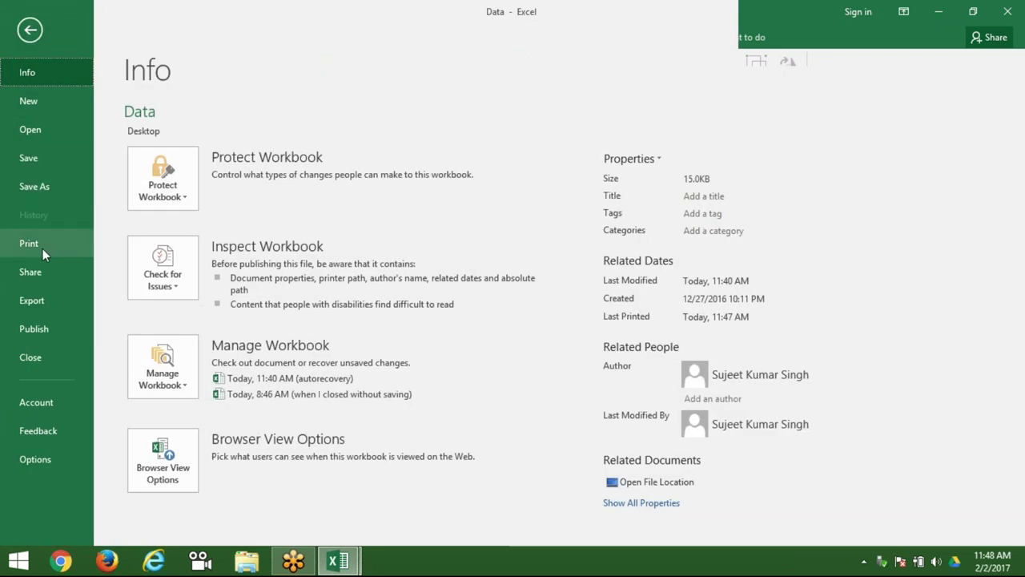
# Step through preview pages 1–3, now printing with gridlines, and back to page 1, then exit
pyautogui.click(42, 248)
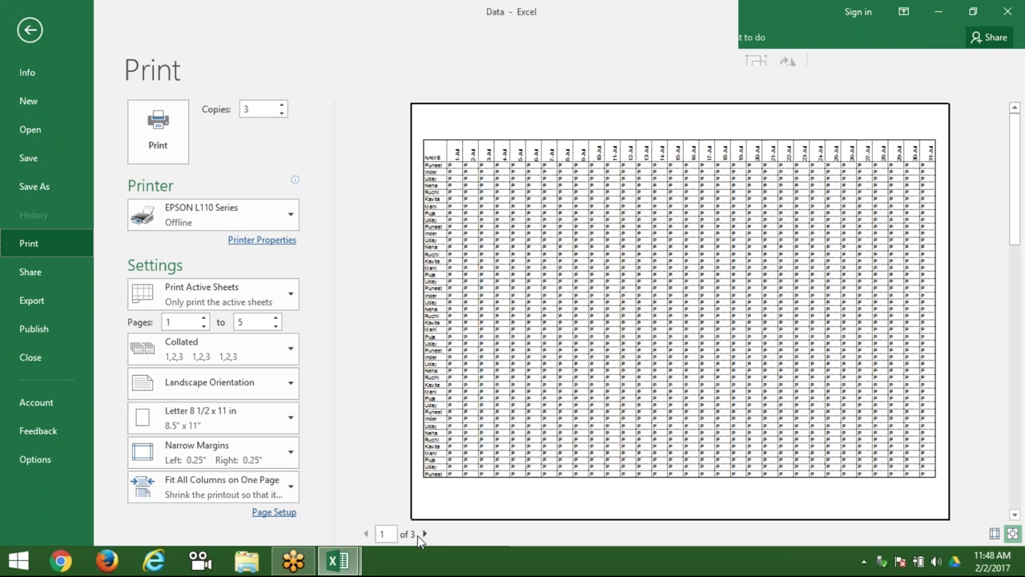
pyautogui.click(425, 534)
pyautogui.click(425, 535)
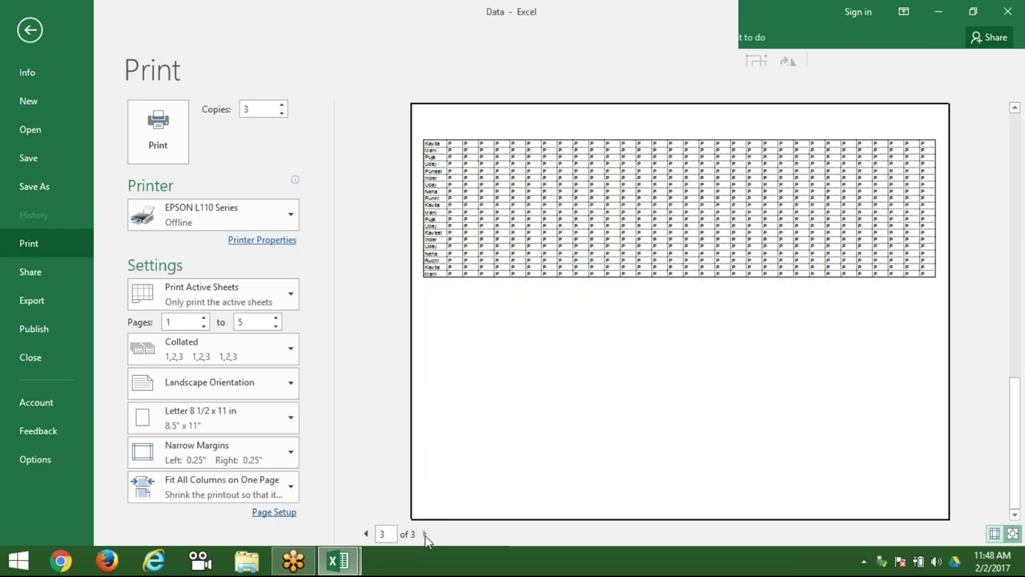
pyautogui.click(368, 535)
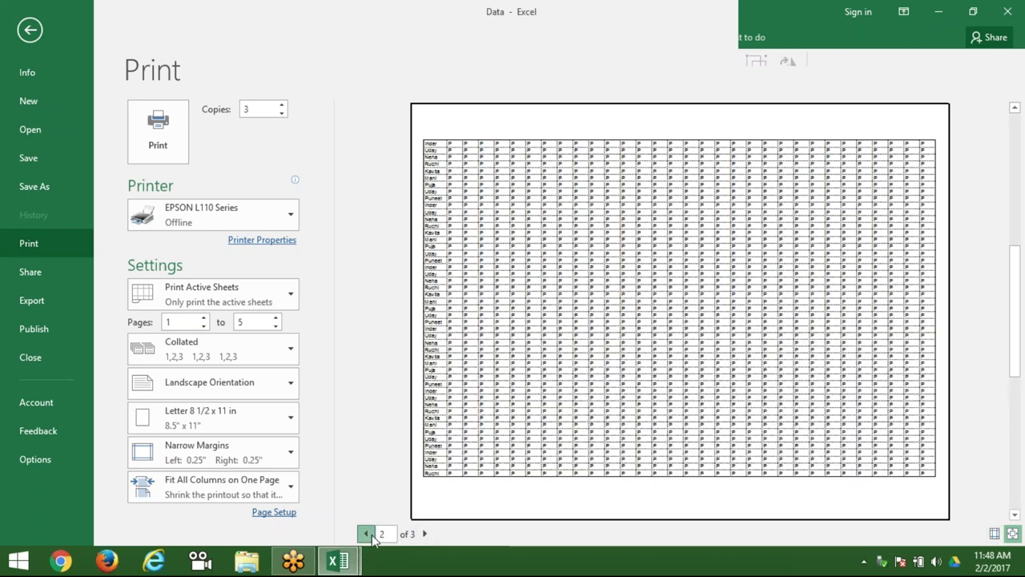
pyautogui.click(368, 534)
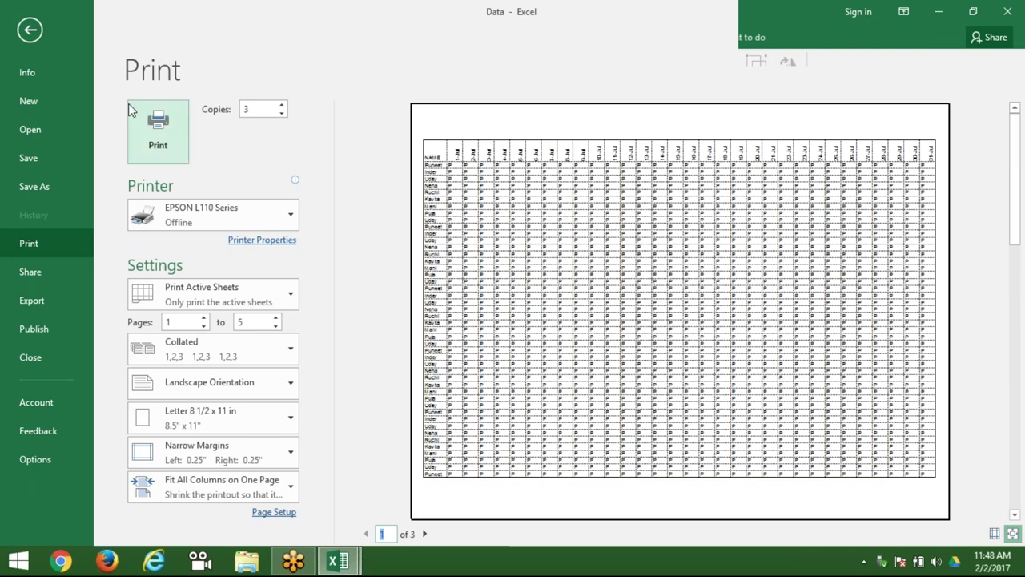
pyautogui.click(35, 39)
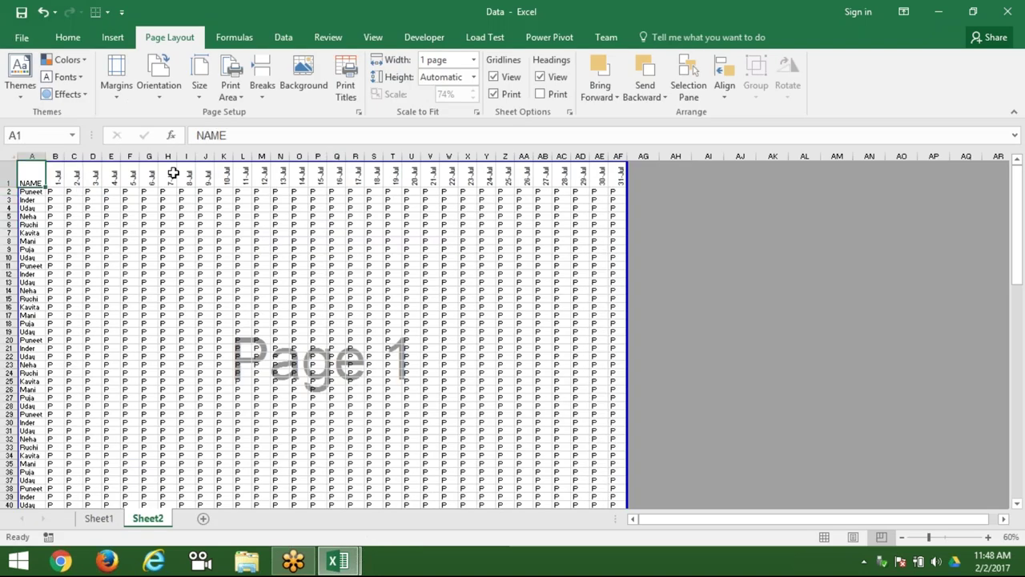
# In Print Titles, set Rows to repeat at top to $1:$1 and apply it
pyautogui.moveTo(30, 172); pyautogui.dragTo(615, 168)
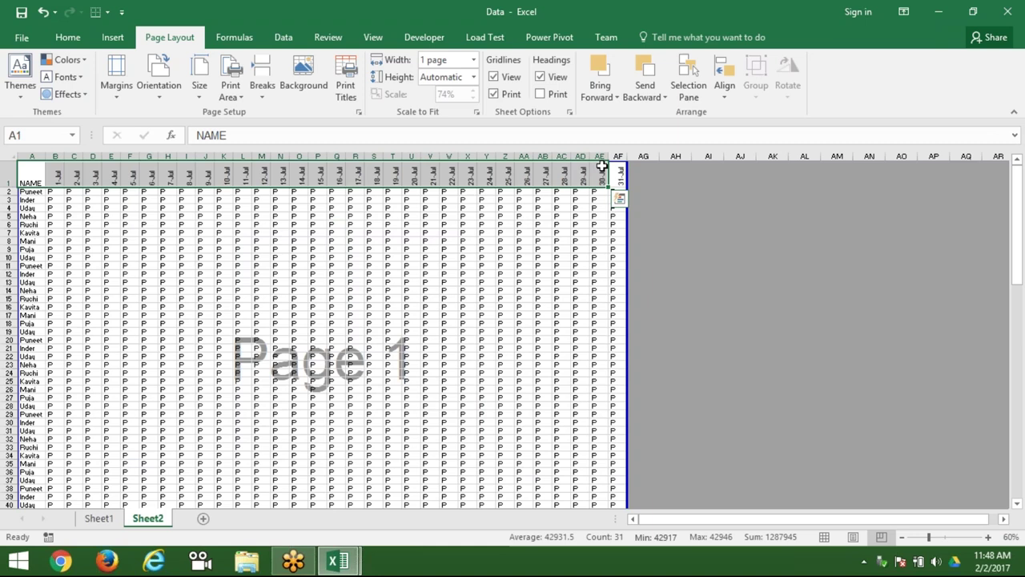
pyautogui.click(411, 282)
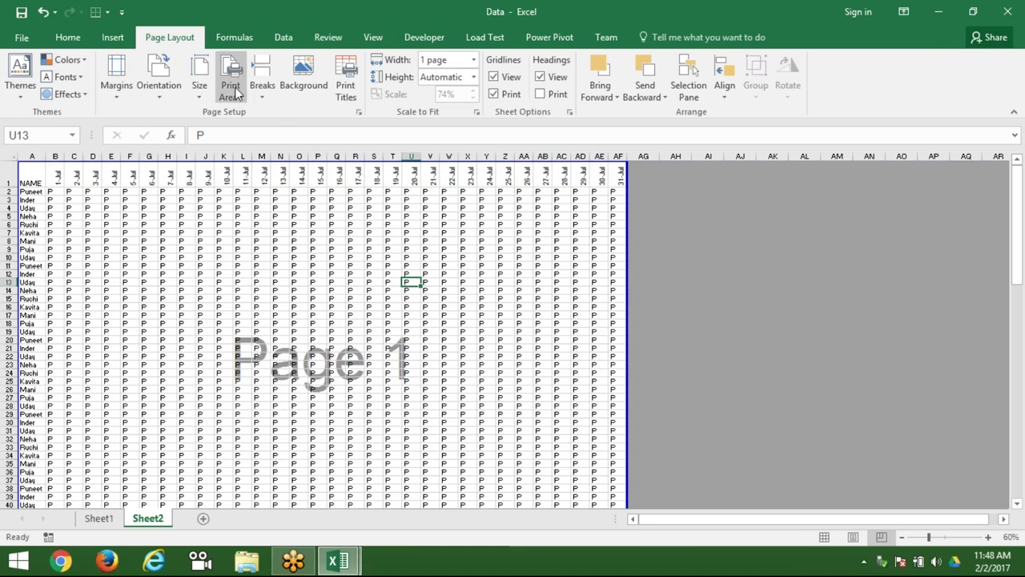
pyautogui.click(352, 89)
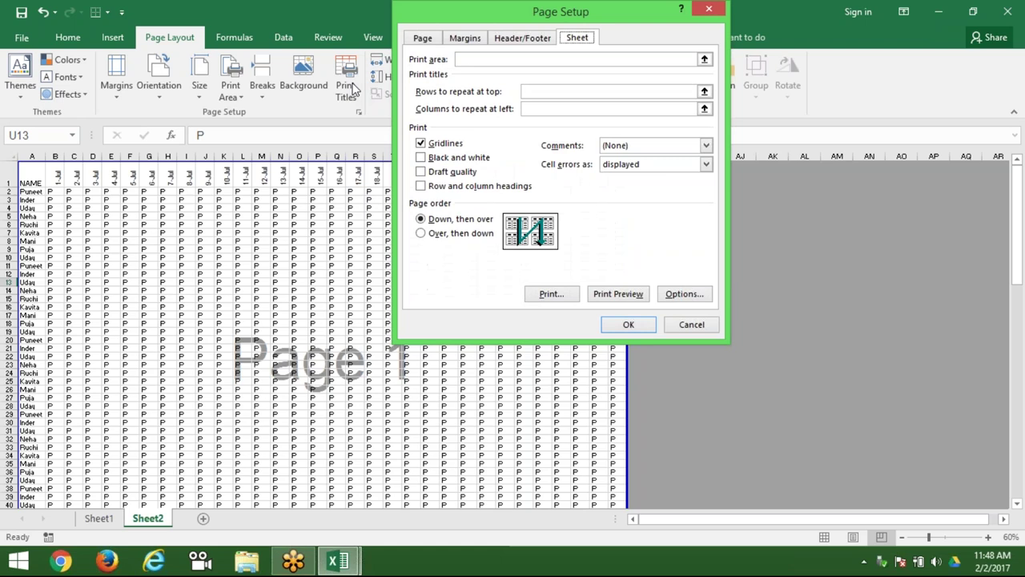
pyautogui.moveTo(537, 20); pyautogui.dragTo(586, 121)
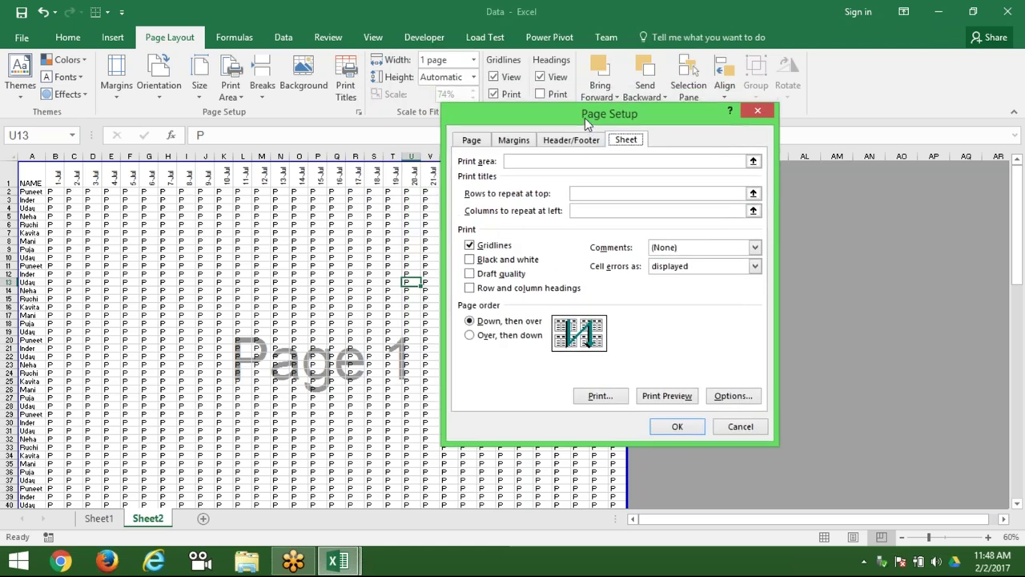
pyautogui.click(561, 162)
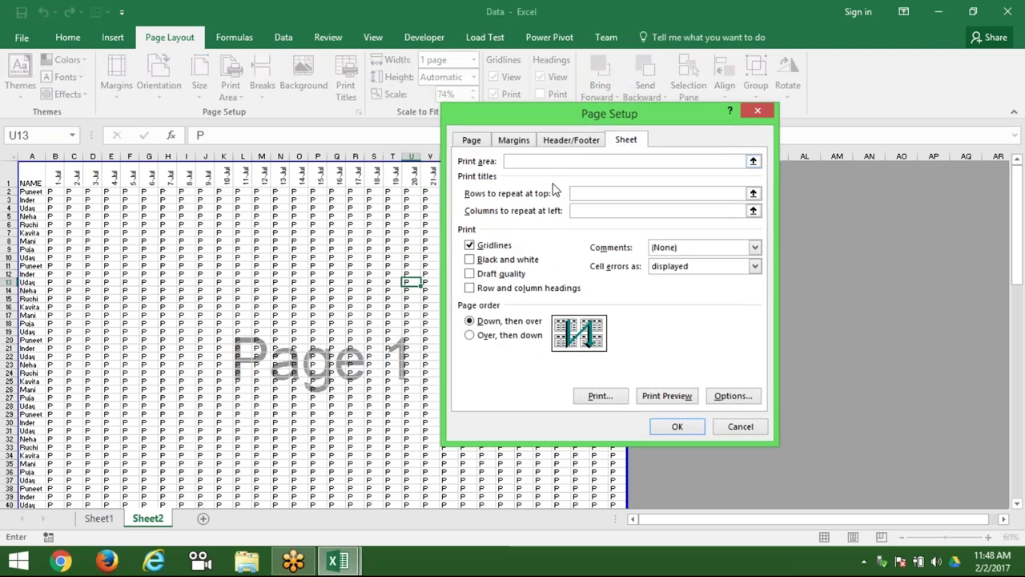
pyautogui.click(581, 193)
pyautogui.click(11, 169)
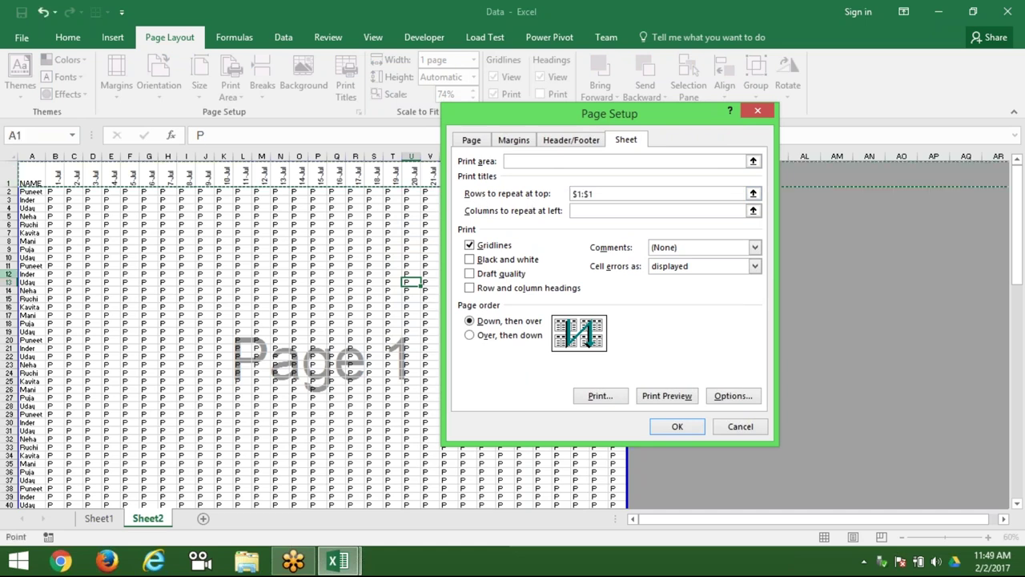
pyautogui.click(677, 428)
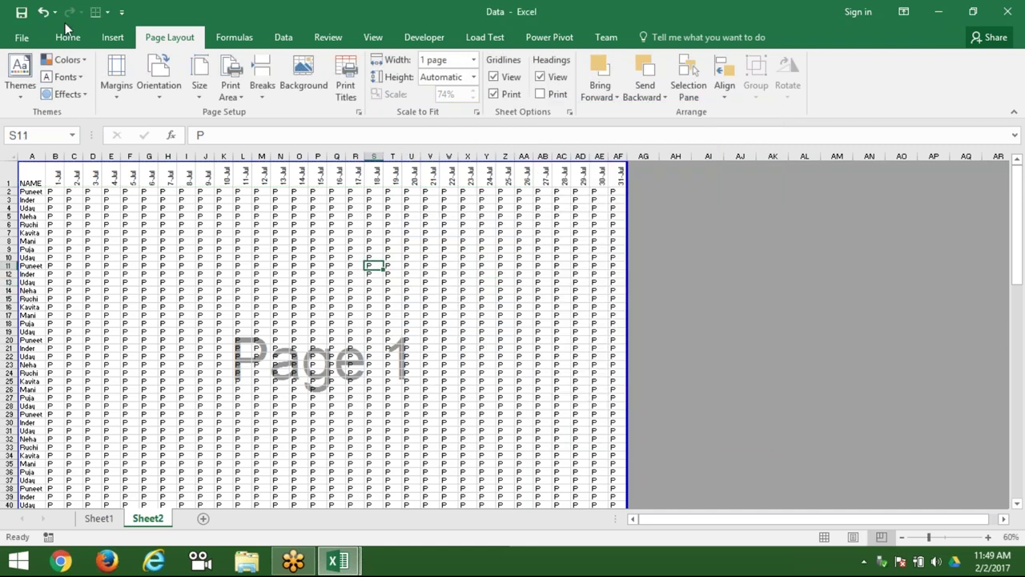
pyautogui.click(22, 37)
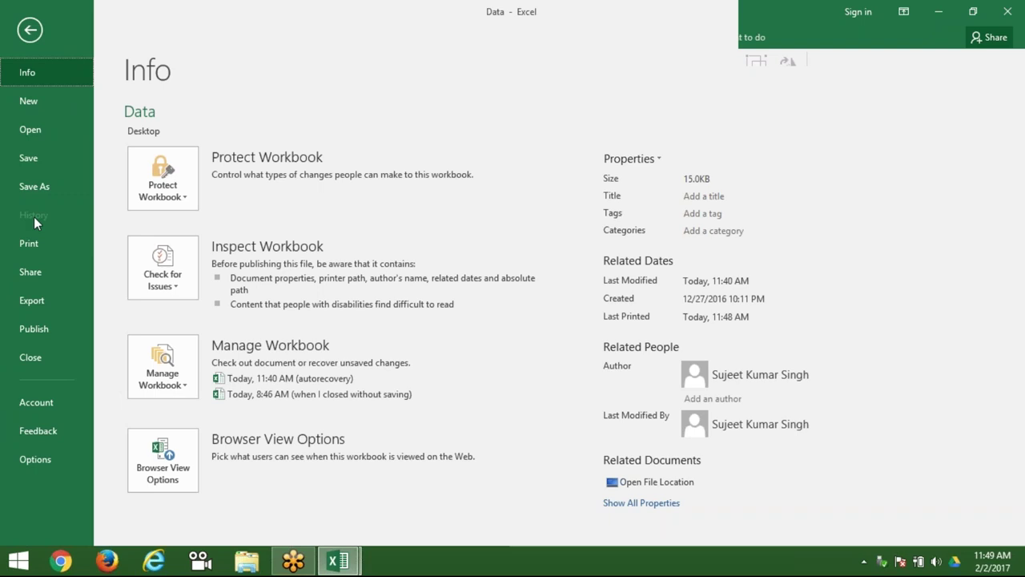
pyautogui.click(36, 243)
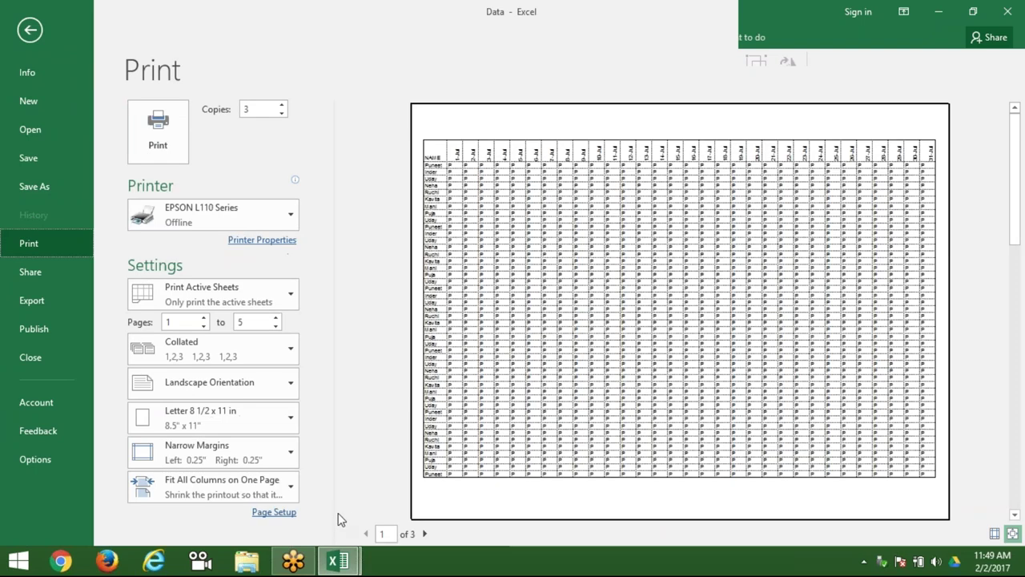
pyautogui.click(425, 534)
pyautogui.click(426, 534)
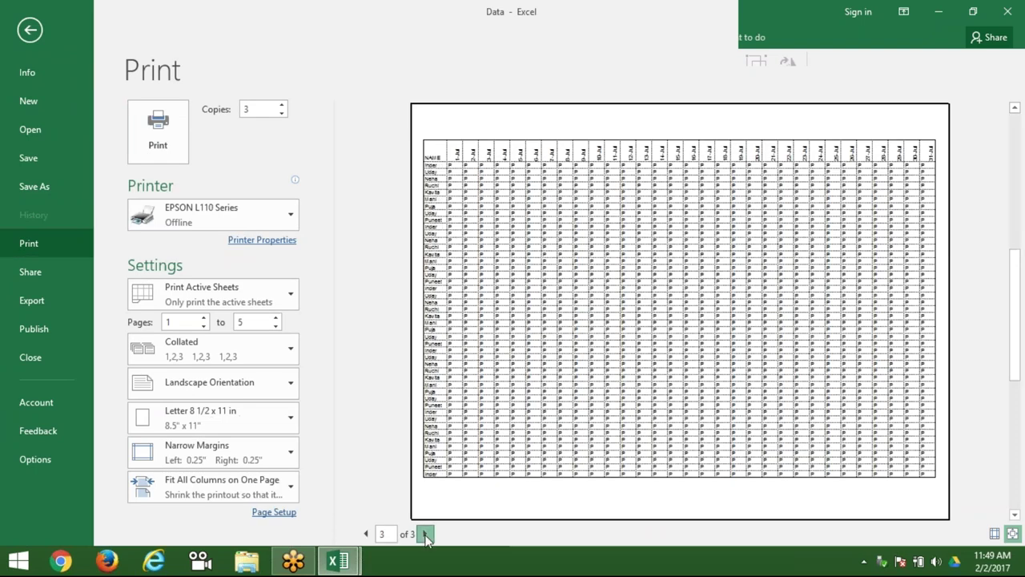
pyautogui.click(367, 534)
pyautogui.click(367, 534)
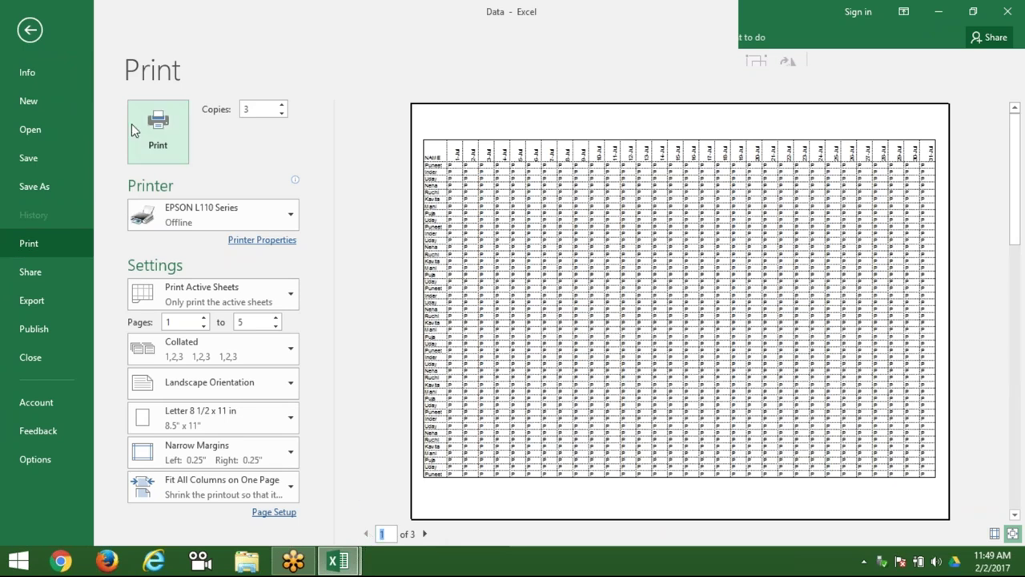
pyautogui.click(30, 30)
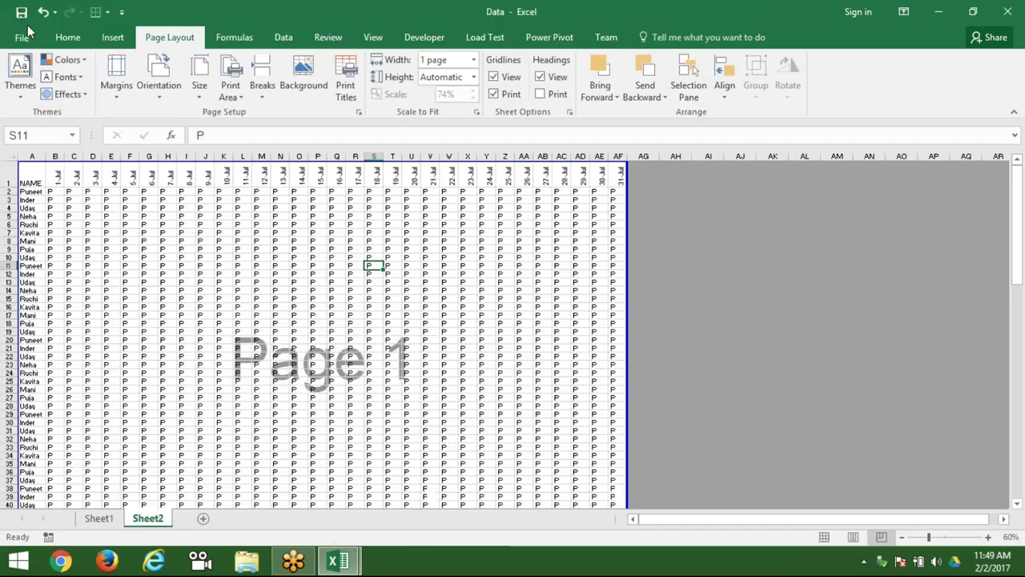
# Set the Scale to Fit Width to Automatic
pyautogui.click(332, 240)
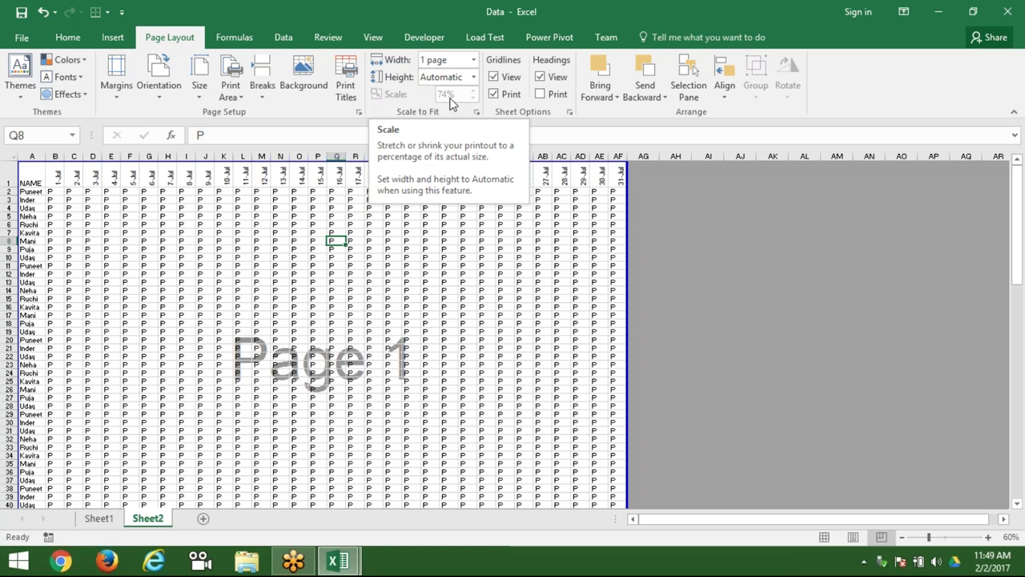
pyautogui.click(434, 60)
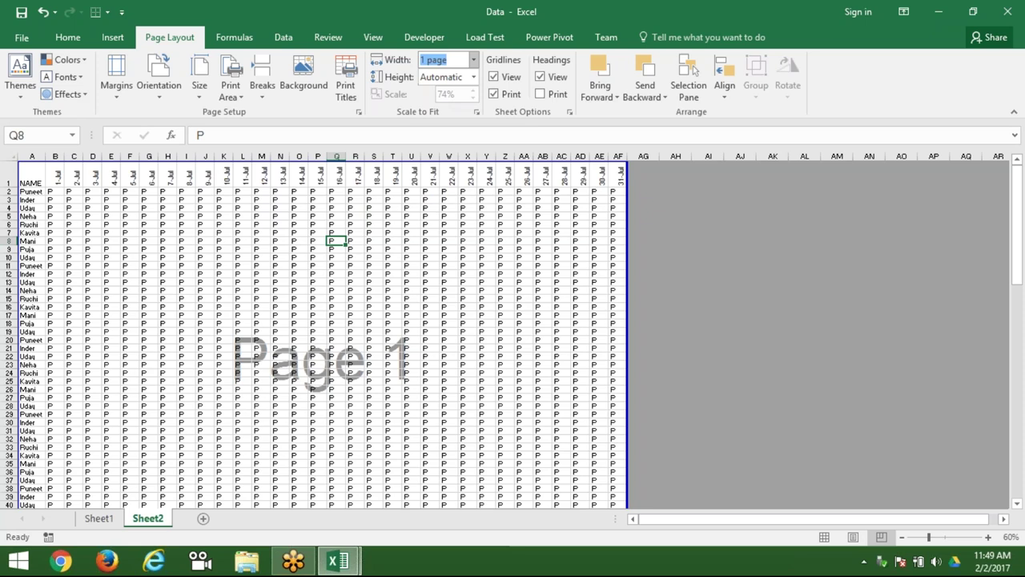
pyautogui.click(476, 59)
pyautogui.click(472, 77)
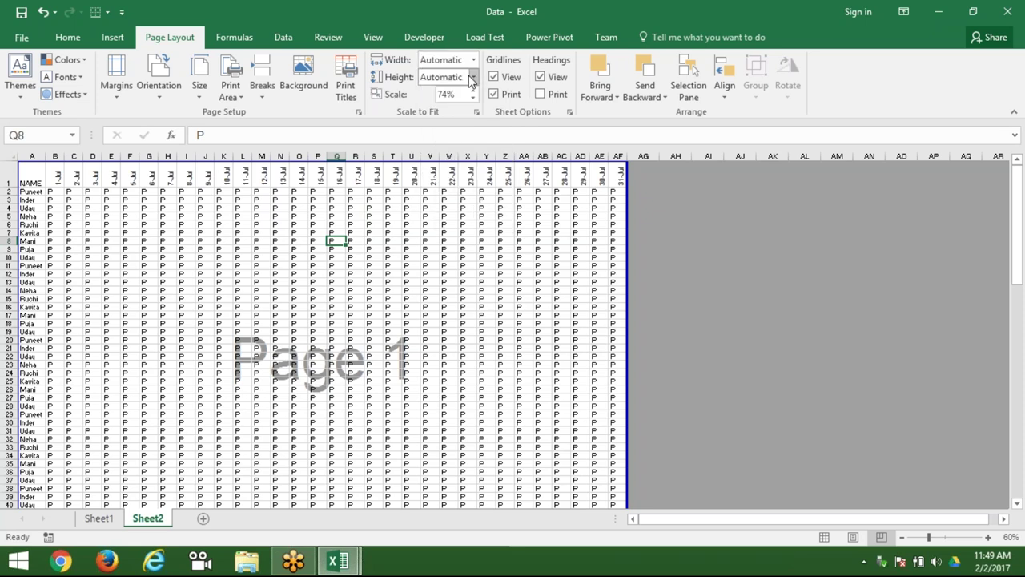
# Set the print Scale to 100% and deselect the column
pyautogui.click(446, 225)
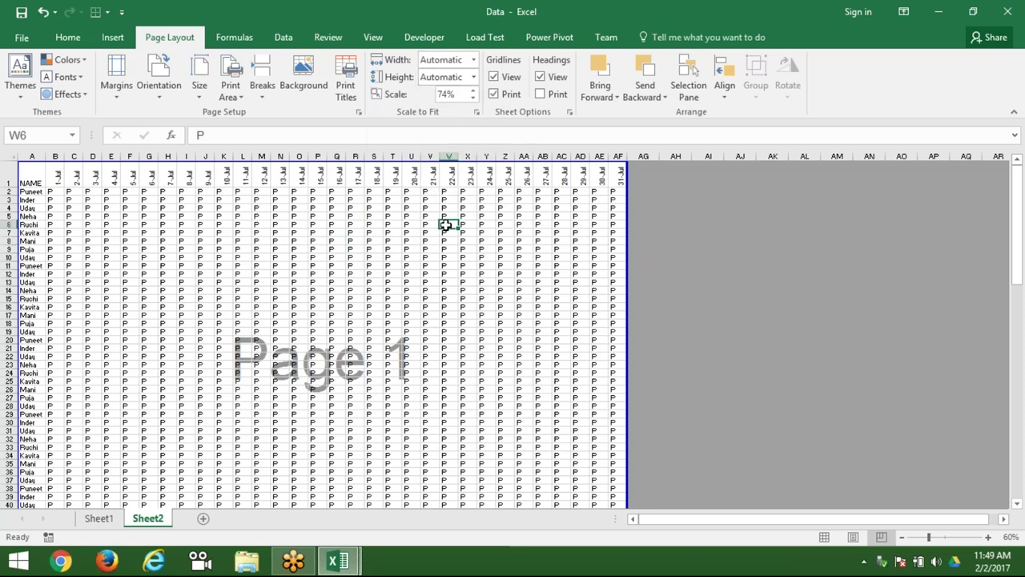
pyautogui.click(475, 91)
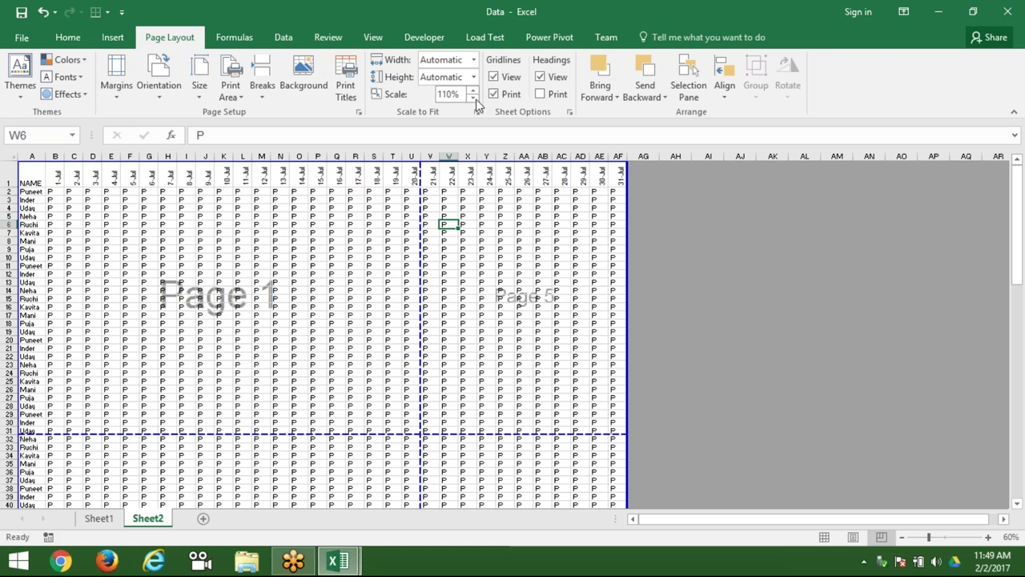
pyautogui.click(474, 98)
pyautogui.click(411, 156)
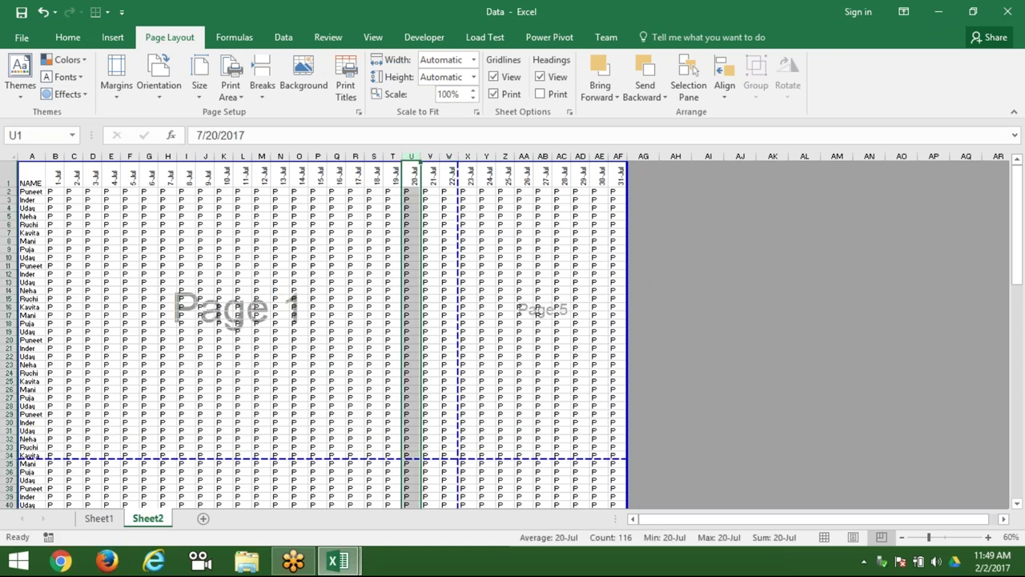
pyautogui.click(427, 226)
pyautogui.click(551, 228)
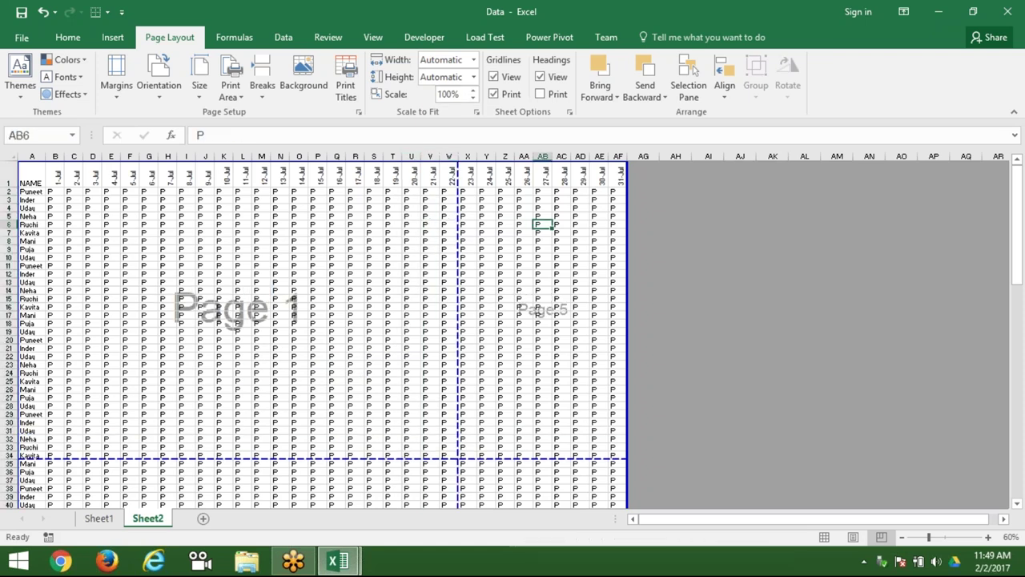
# In Print Titles, set Columns to repeat at left to $A:$A and confirm
pyautogui.click(346, 84)
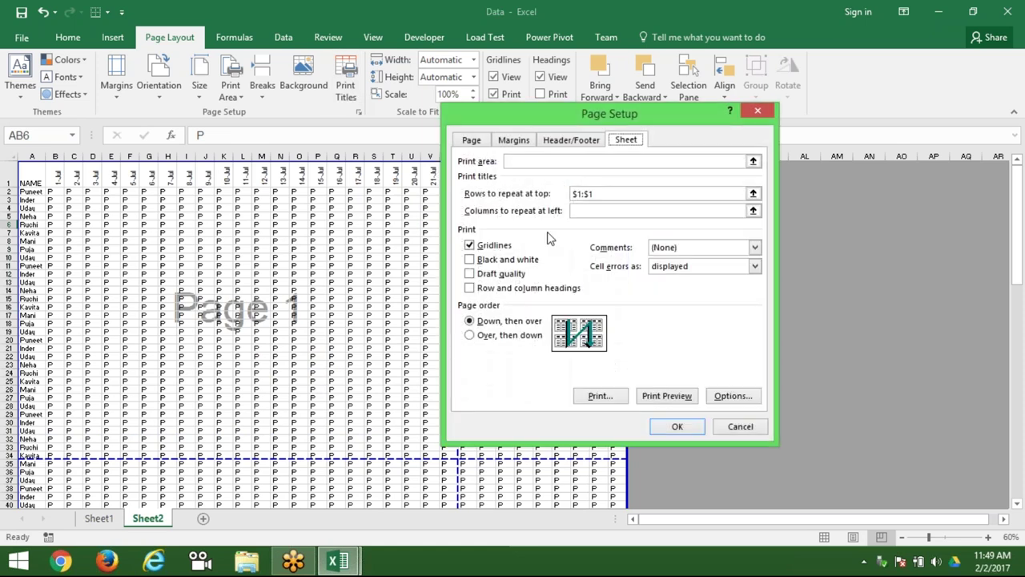
pyautogui.click(584, 211)
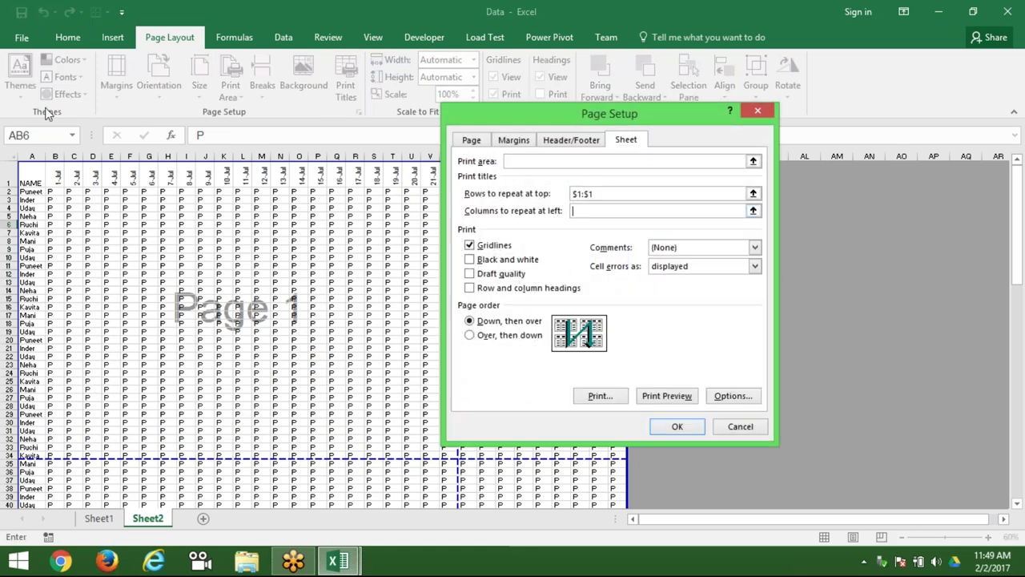
pyautogui.click(30, 157)
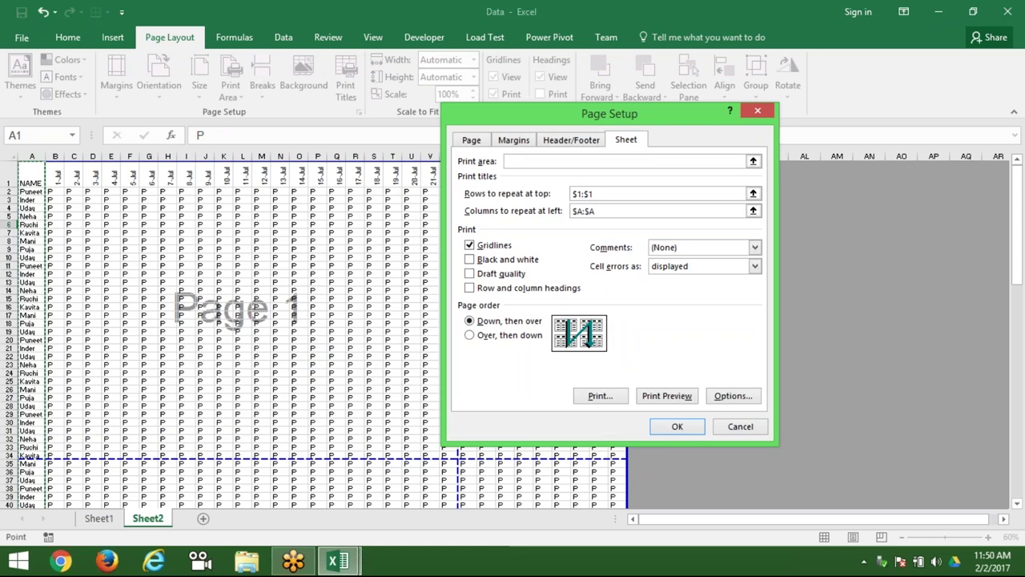
pyautogui.click(686, 431)
pyautogui.click(244, 239)
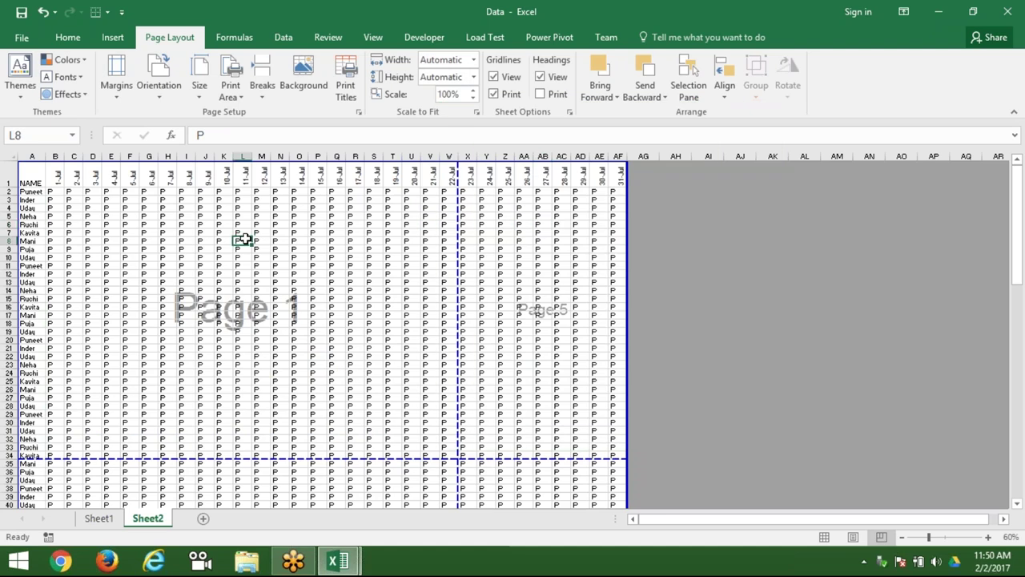
# Reopen Page Setup, toggle Print gridlines off and on, then close it without applying
pyautogui.click(340, 89)
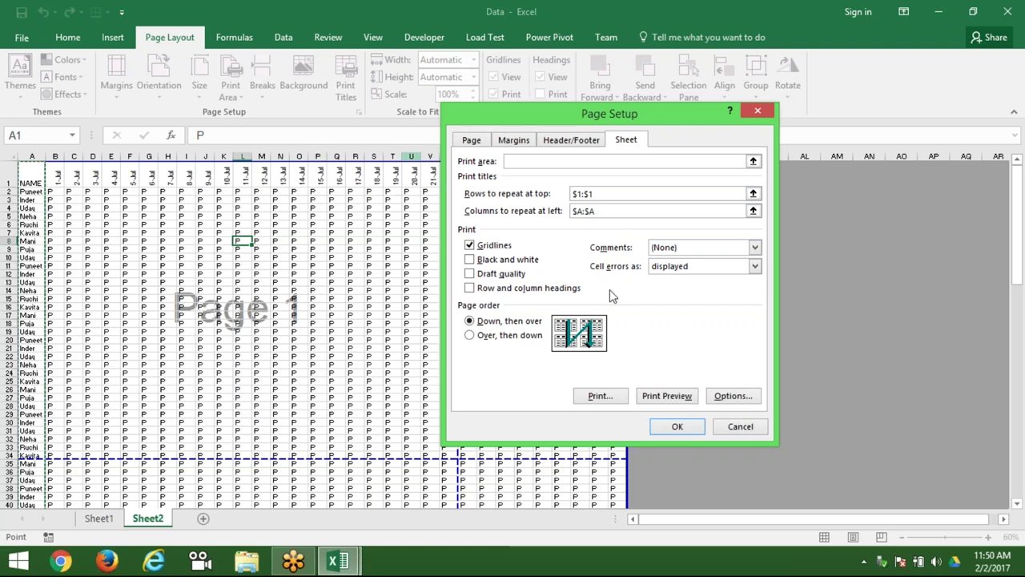
pyautogui.moveTo(641, 111); pyautogui.dragTo(690, 301)
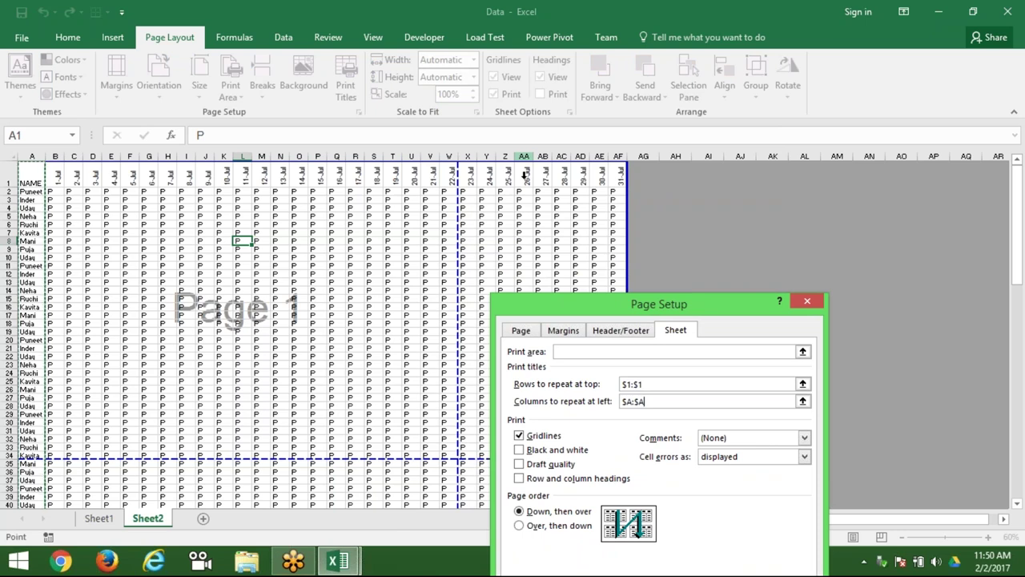
pyautogui.click(530, 441)
pyautogui.click(531, 440)
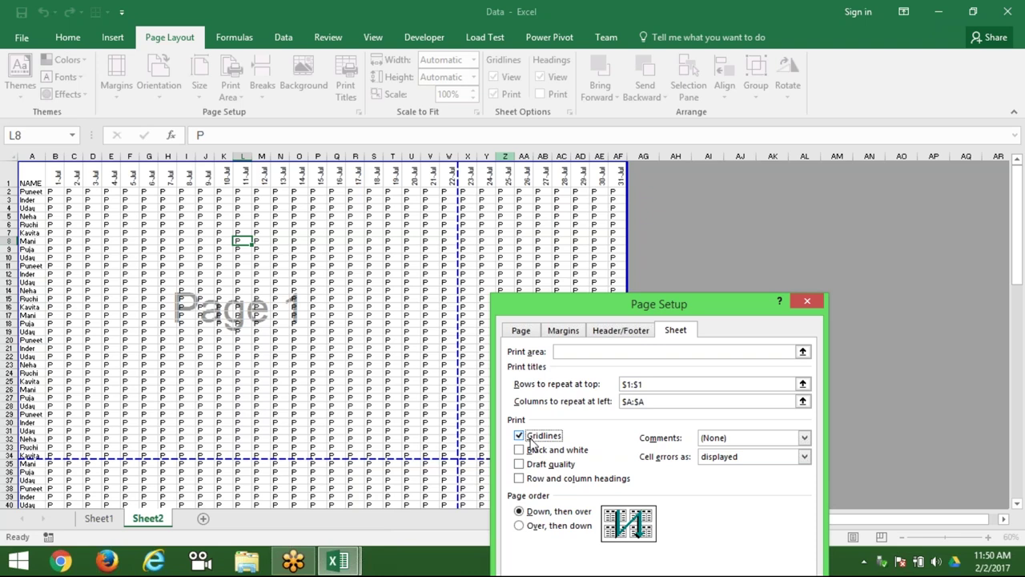
pyautogui.click(654, 407)
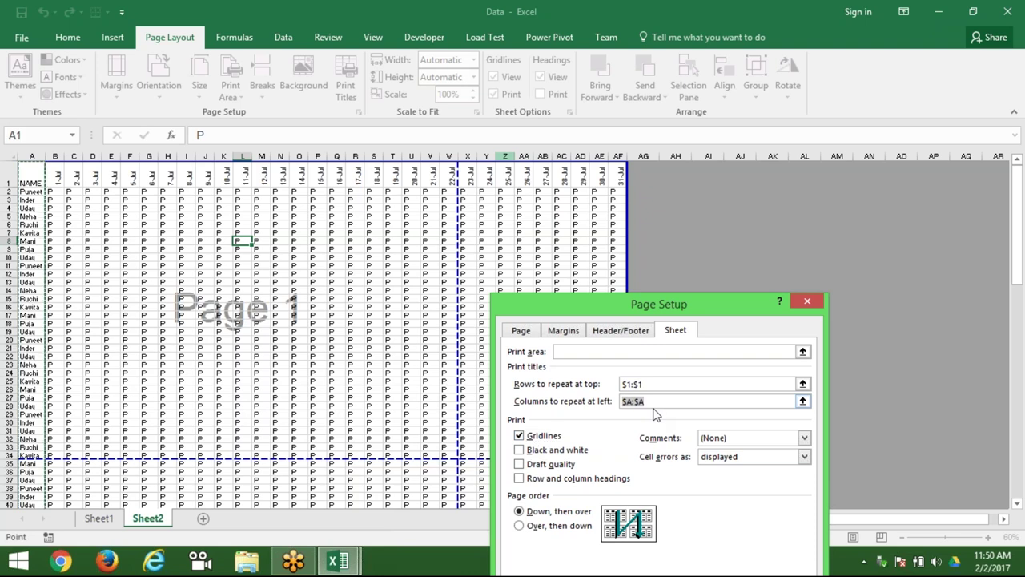
pyautogui.press('BackSpace')
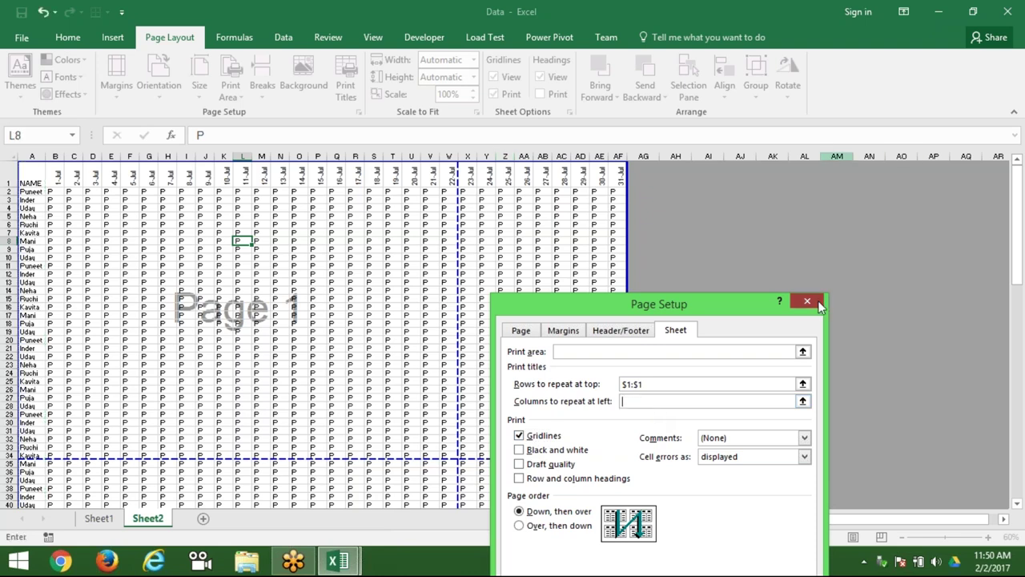
pyautogui.click(821, 305)
# Page through the 8-page preview to page 5 to confirm the NAME column repeats, then exit
pyautogui.click(31, 45)
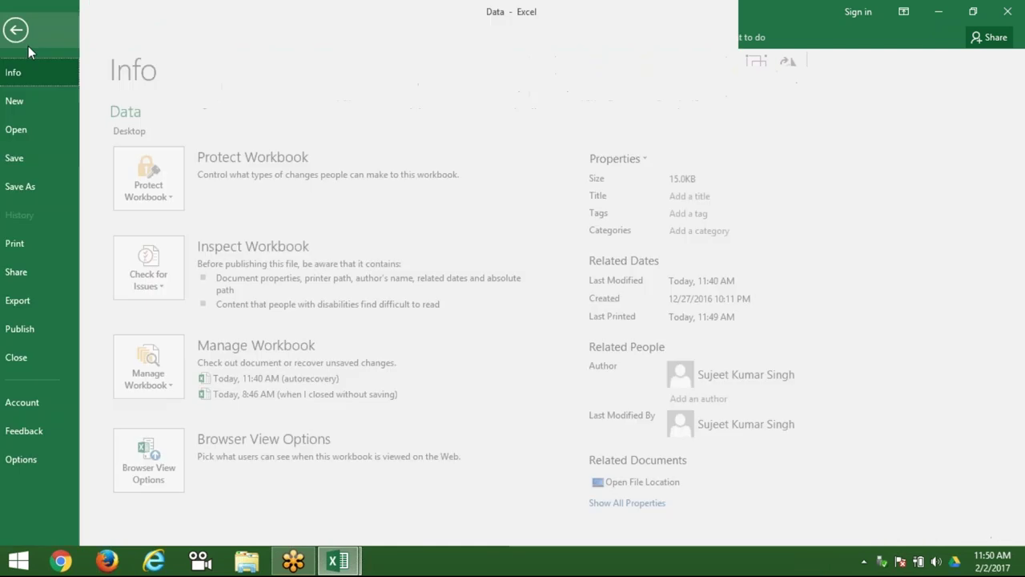
pyautogui.click(25, 133)
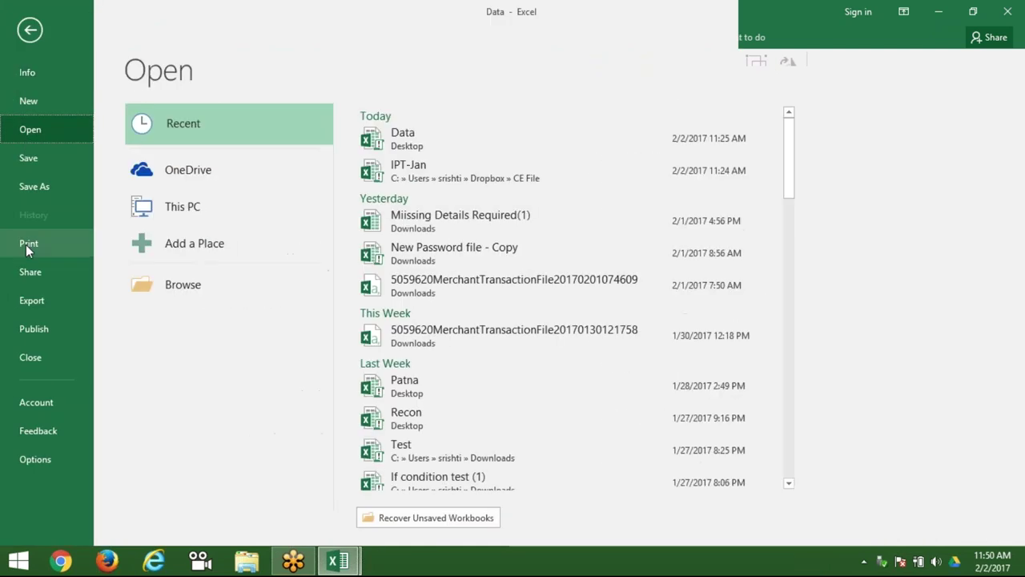
pyautogui.click(28, 243)
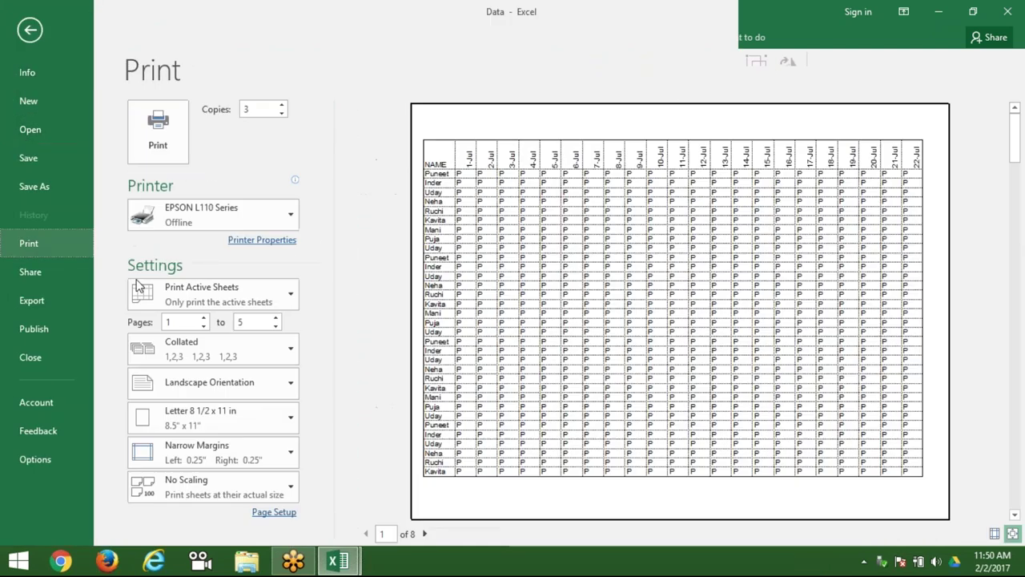
pyautogui.click(425, 533)
pyautogui.click(425, 534)
pyautogui.click(424, 533)
pyautogui.click(425, 533)
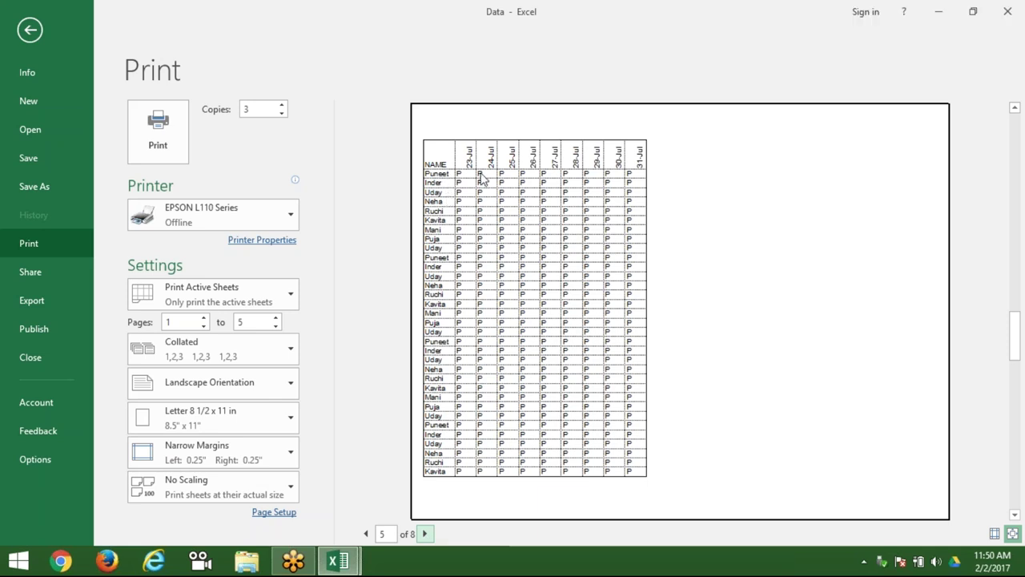
pyautogui.click(32, 32)
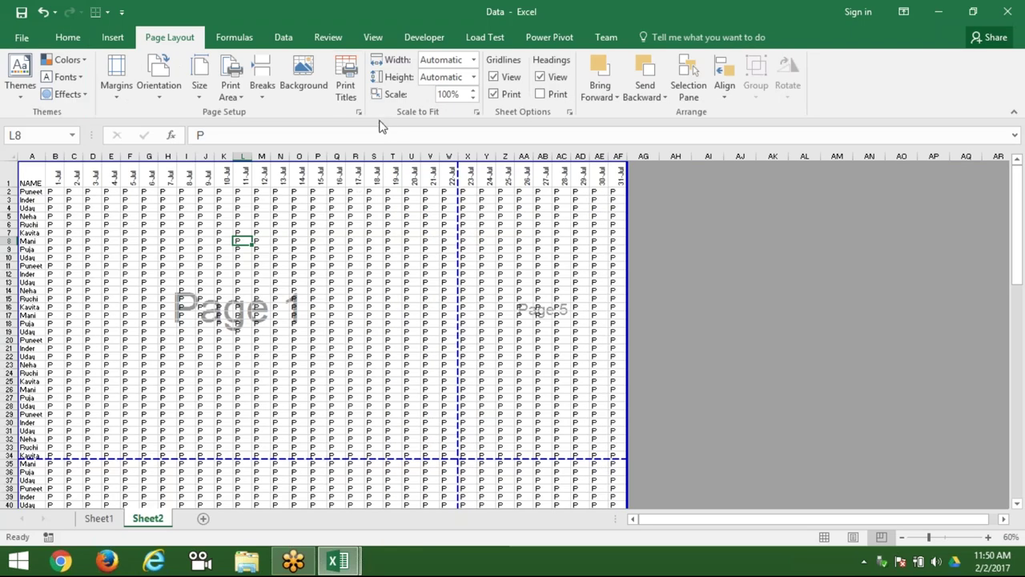
# In Page Setup's Sheet tab, set Page order to 'Over, then down' and apply
pyautogui.click(345, 80)
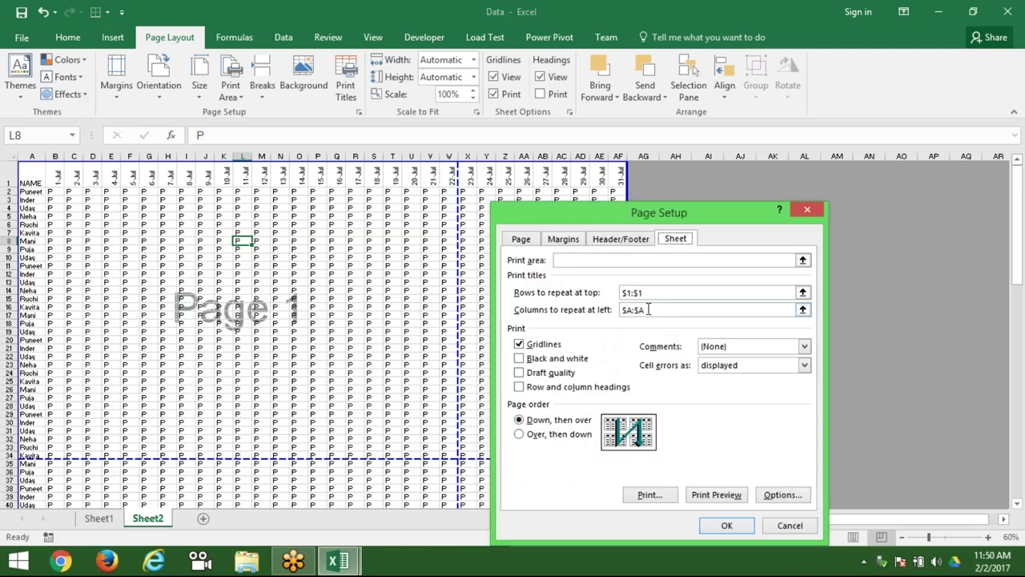
pyautogui.click(649, 309)
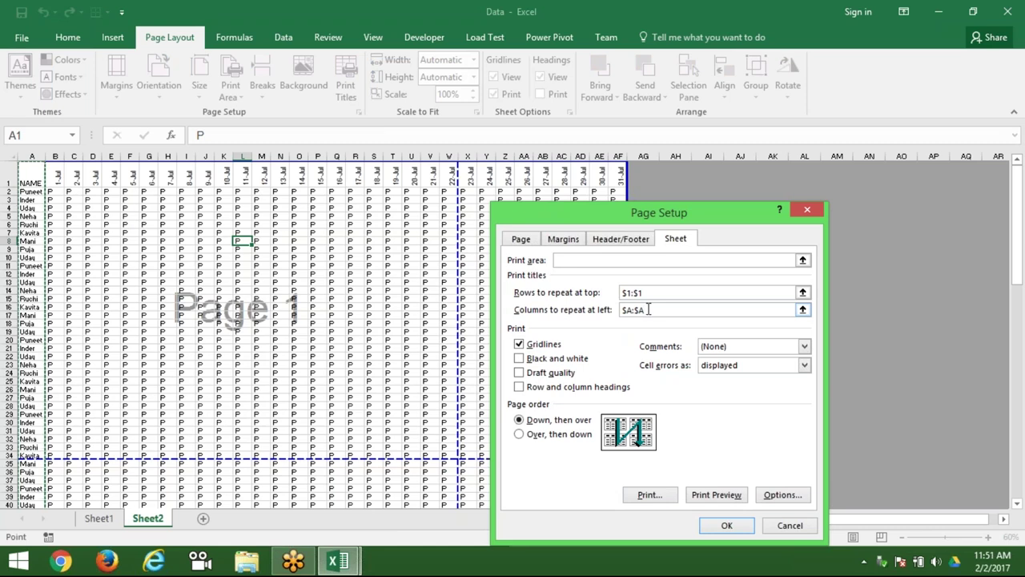
pyautogui.click(649, 309)
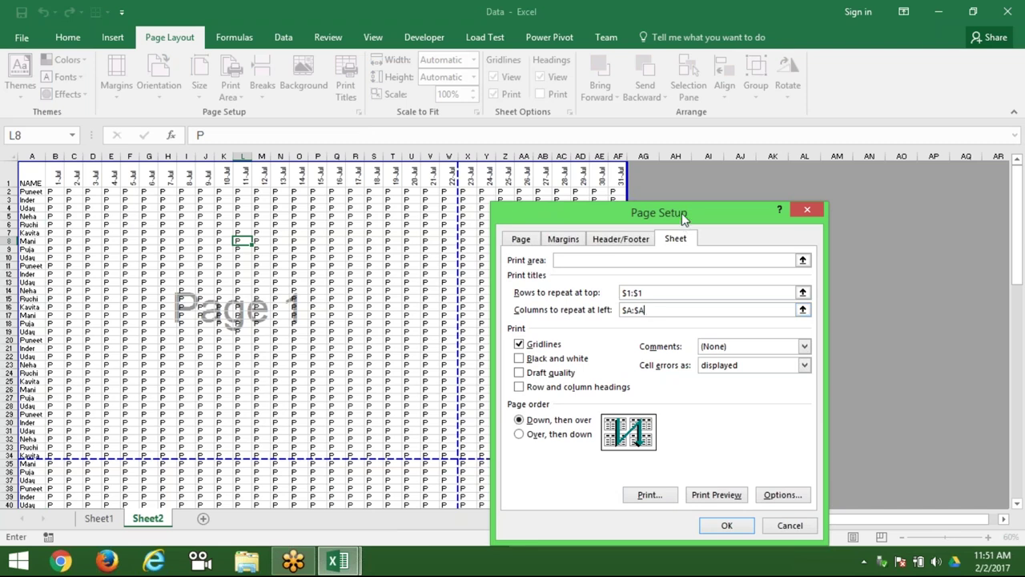
pyautogui.moveTo(682, 213); pyautogui.dragTo(766, 122)
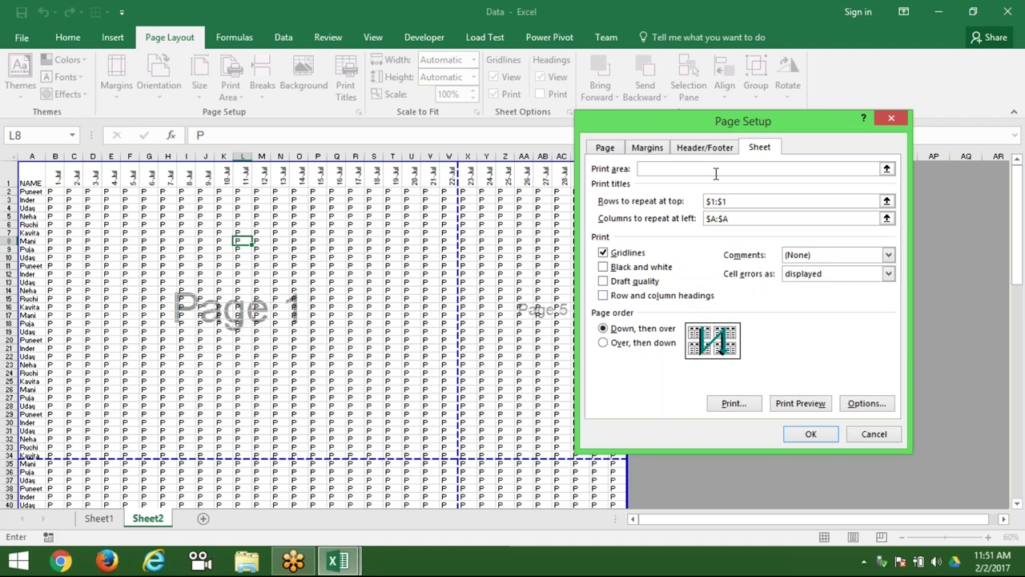
pyautogui.moveTo(716, 113); pyautogui.dragTo(827, 45)
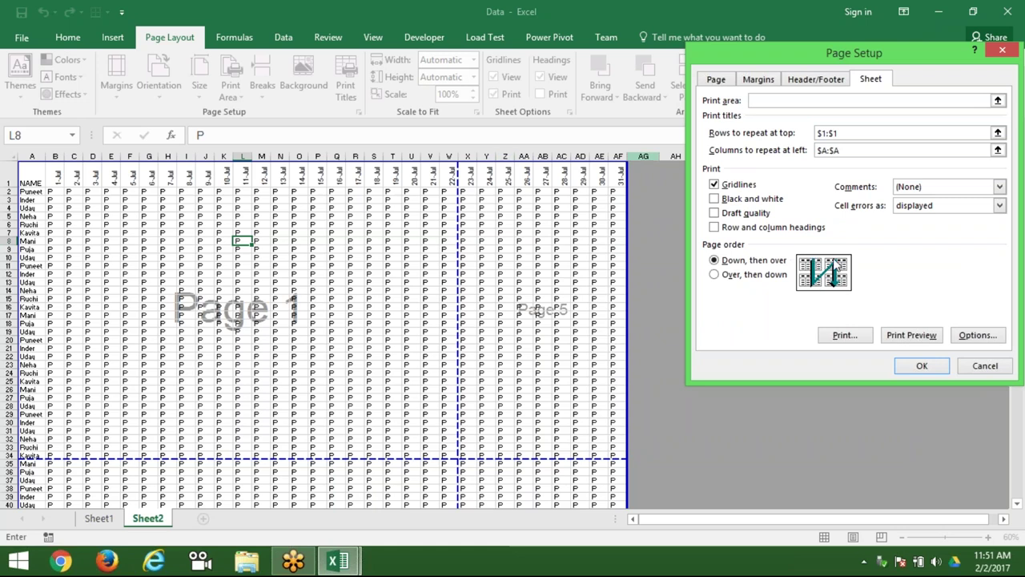
pyautogui.click(773, 283)
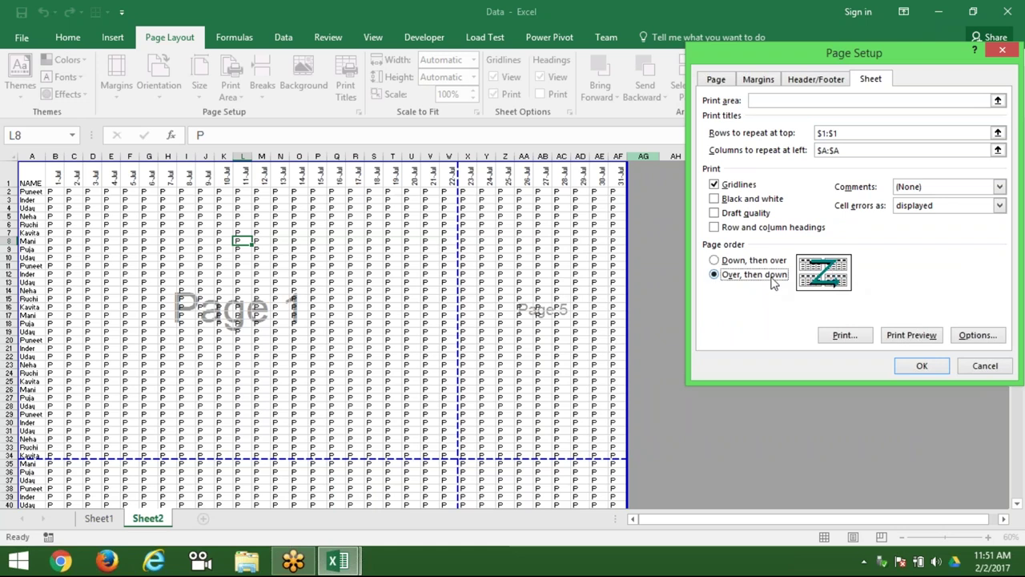
pyautogui.click(922, 366)
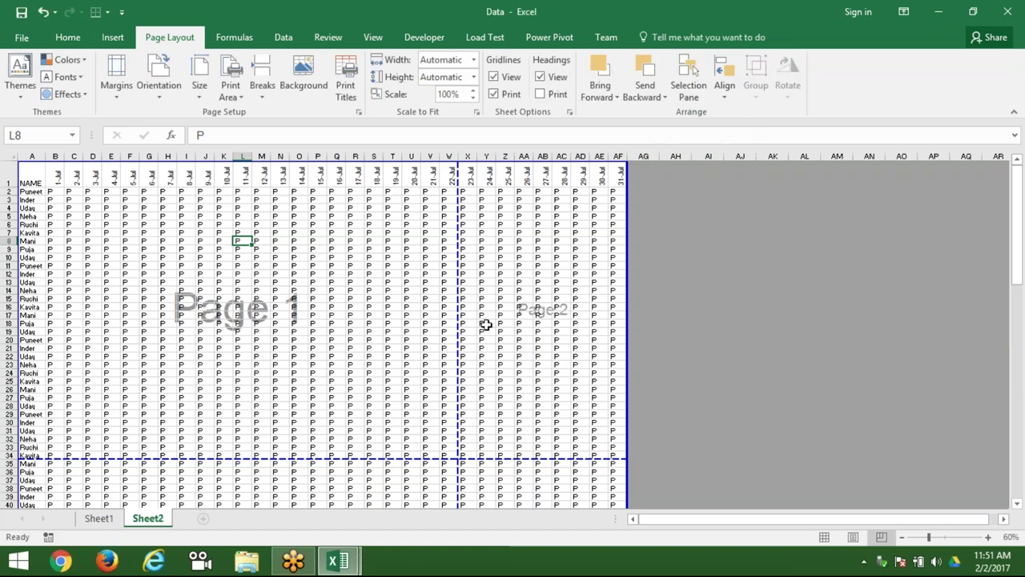
# Scroll down the sheet to look over the lower printed pages
pyautogui.click(487, 323)
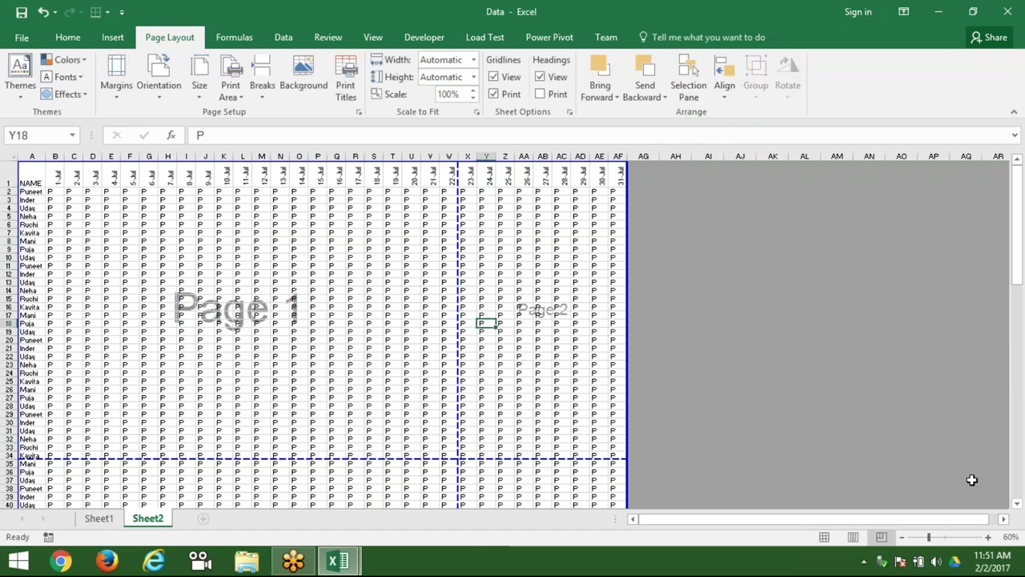
pyautogui.click(1016, 504)
pyautogui.click(1017, 504)
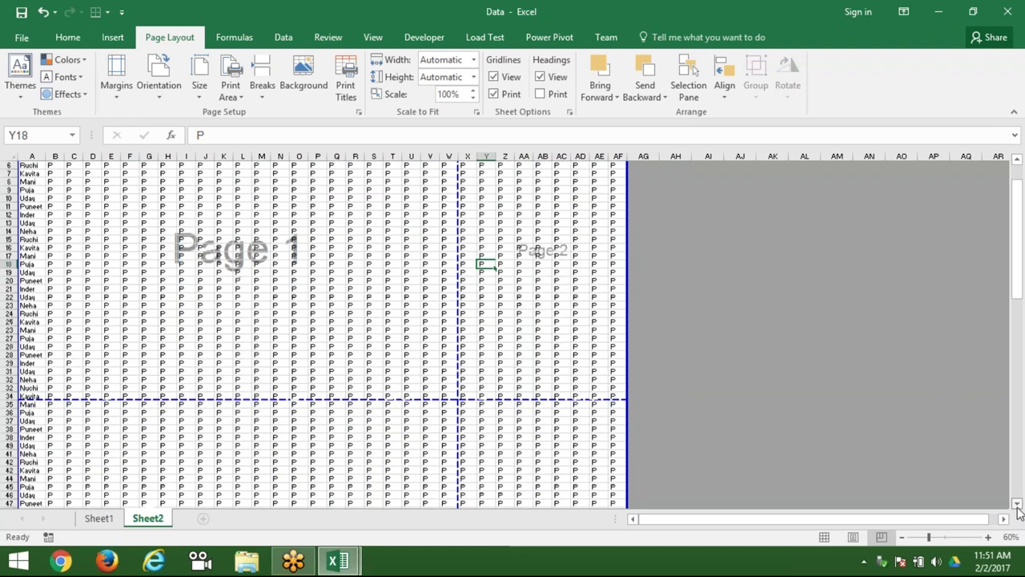
pyautogui.click(1018, 504)
pyautogui.click(1018, 503)
pyautogui.click(1018, 504)
pyautogui.click(1016, 506)
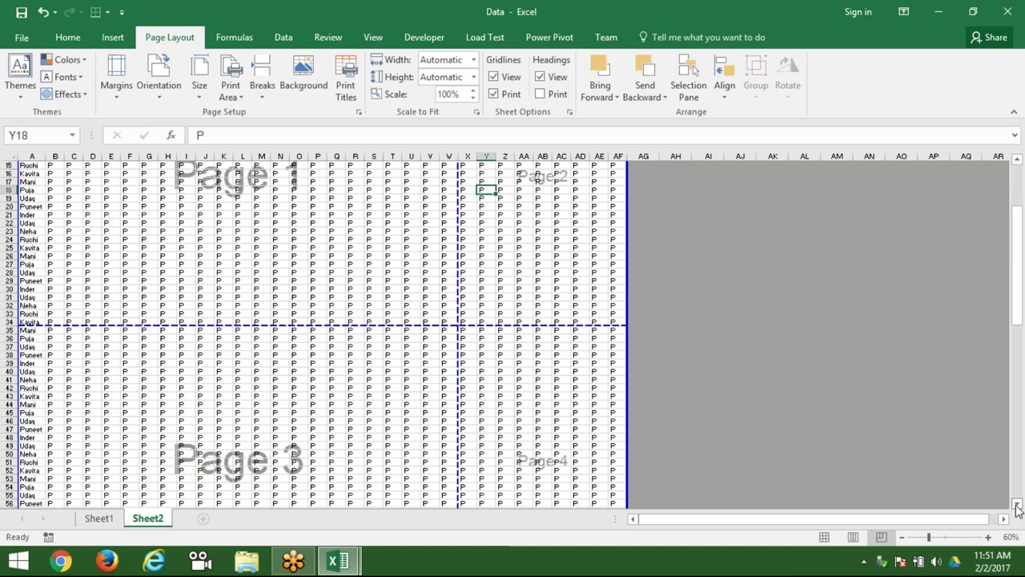
pyautogui.moveTo(1019, 295); pyautogui.dragTo(1023, 245)
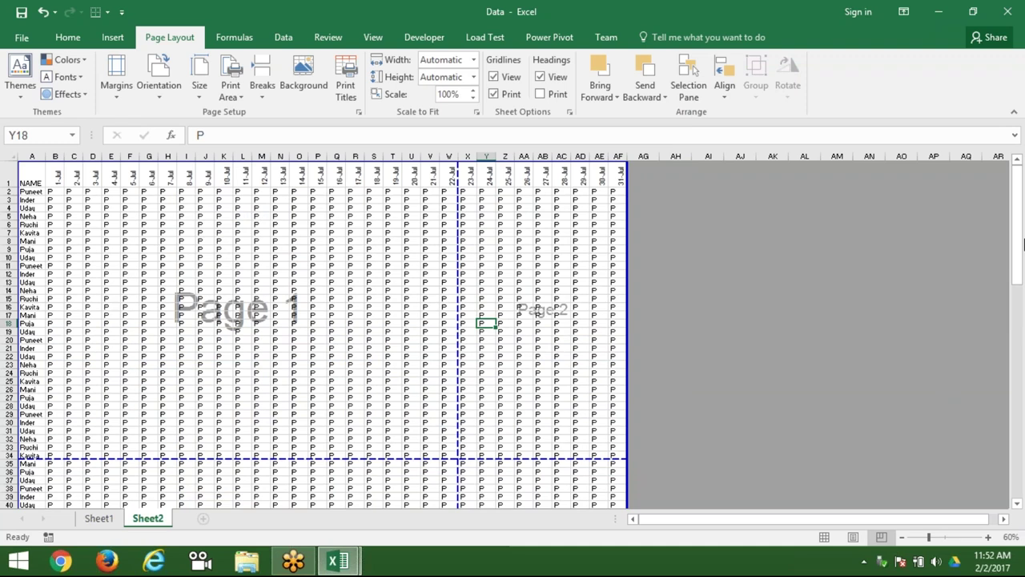
# Undo and redo the recent edits, then open Print Titles showing $1:$1 and $A:$A
pyautogui.hotkey('ctrl', 'z')
pyautogui.hotkey('ctrl', 'y')
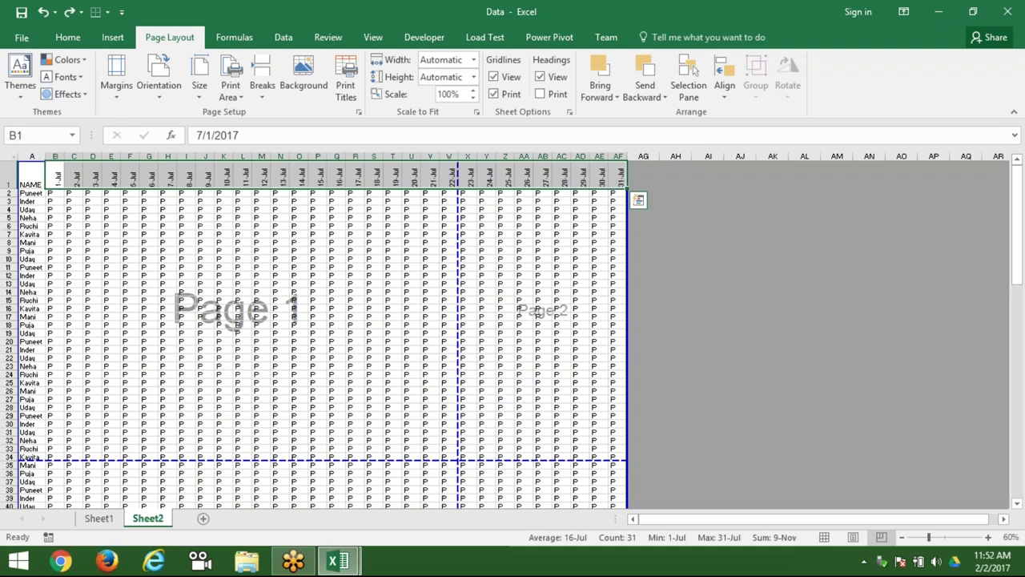
pyautogui.hotkey('ctrl', 'y')
pyautogui.hotkey('ctrl', 'y')
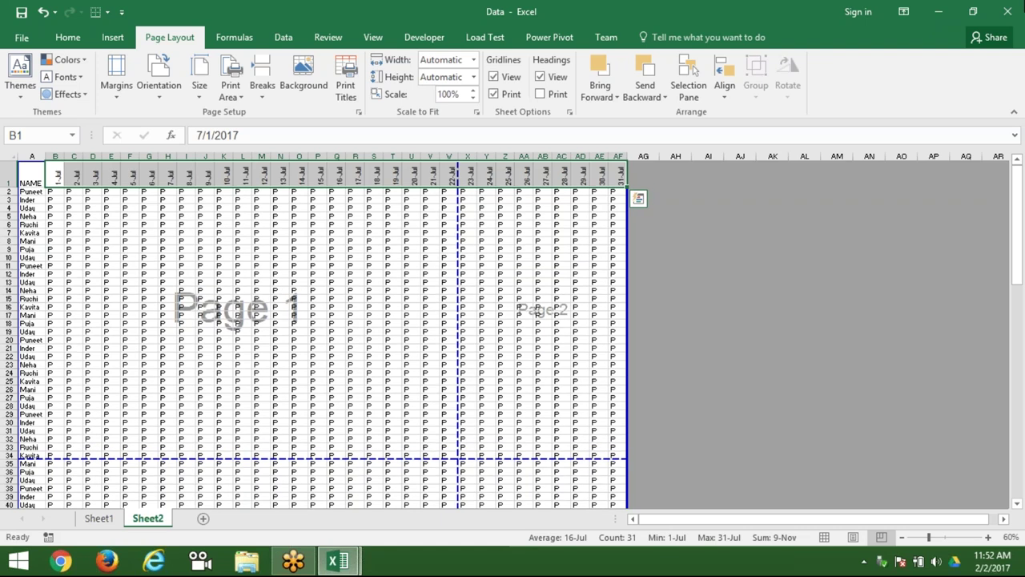
pyautogui.click(346, 85)
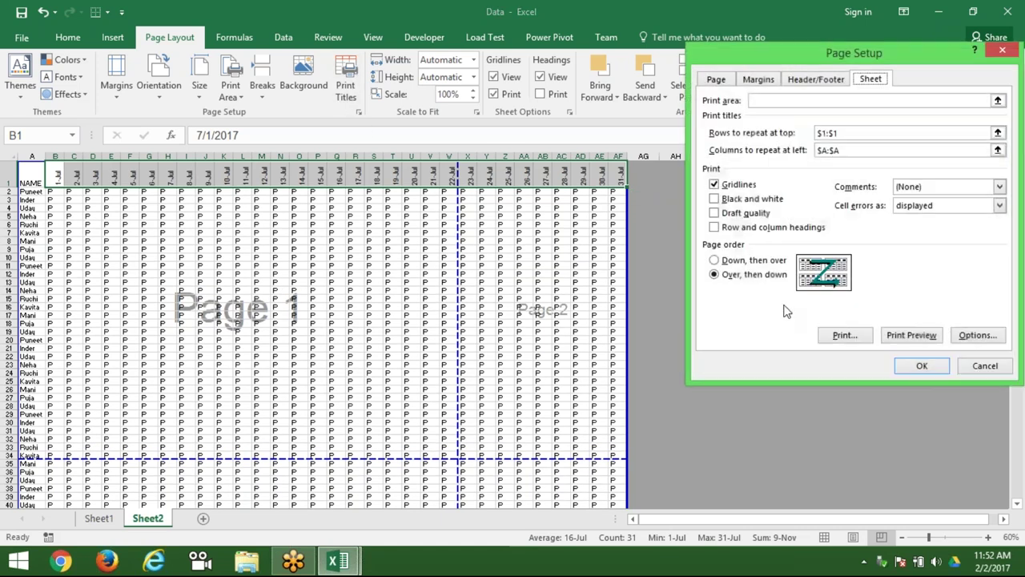
# Try the 'Down, then over' page order and inspect how the pages renumber
pyautogui.click(765, 263)
pyautogui.click(918, 366)
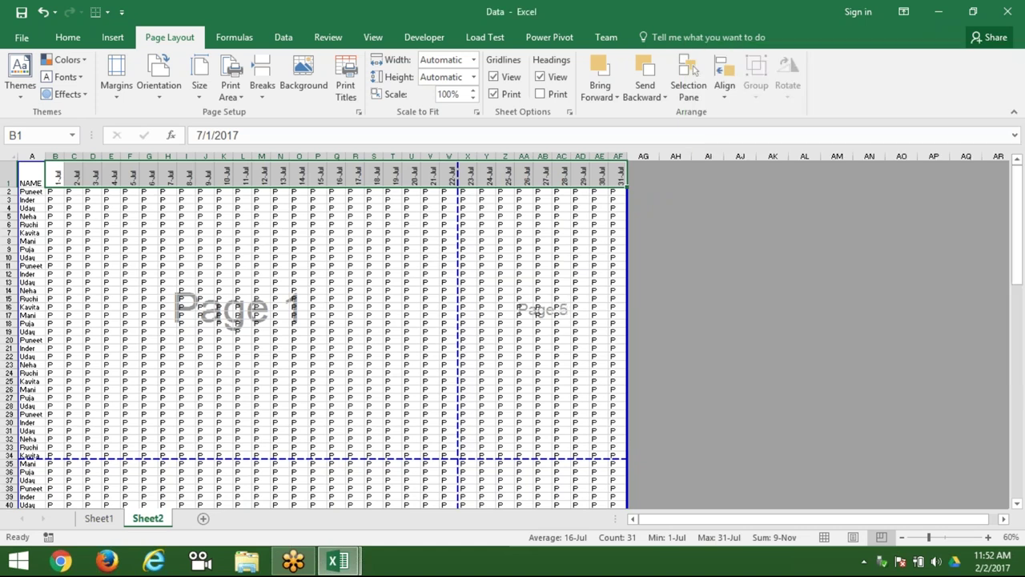
pyautogui.click(368, 357)
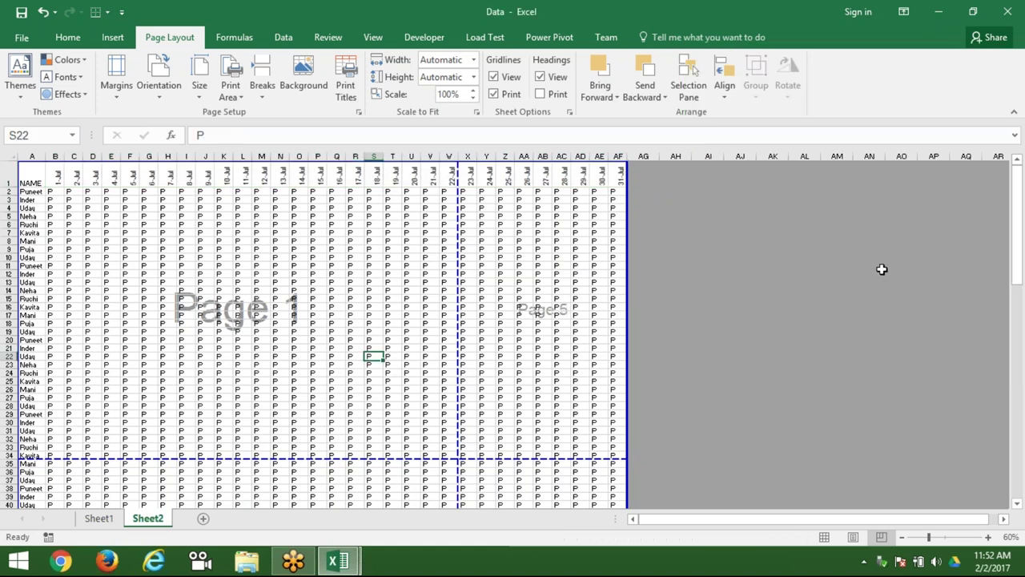
pyautogui.moveTo(1017, 254); pyautogui.dragTo(1018, 266)
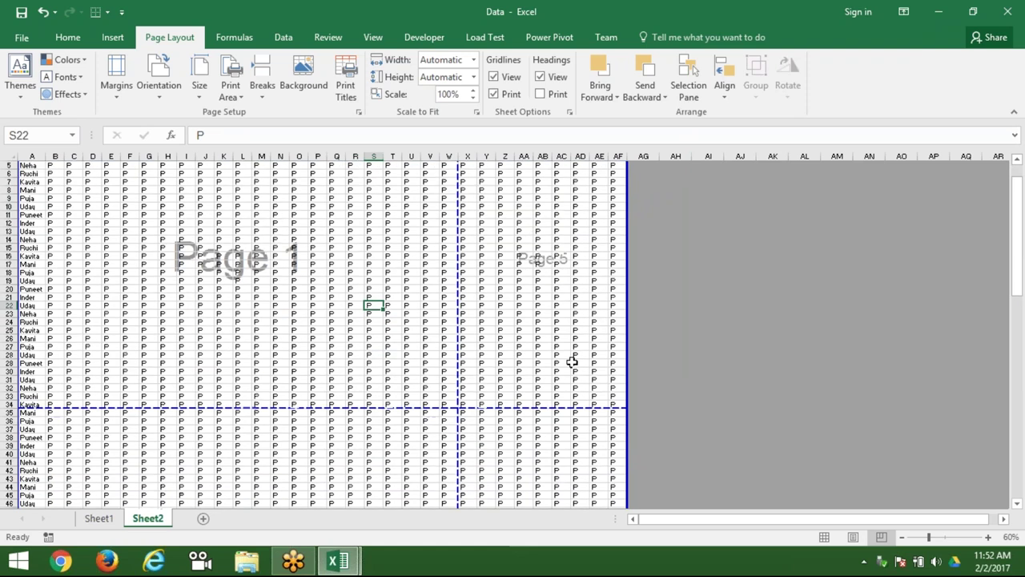
pyautogui.click(525, 346)
pyautogui.click(392, 330)
pyautogui.click(539, 297)
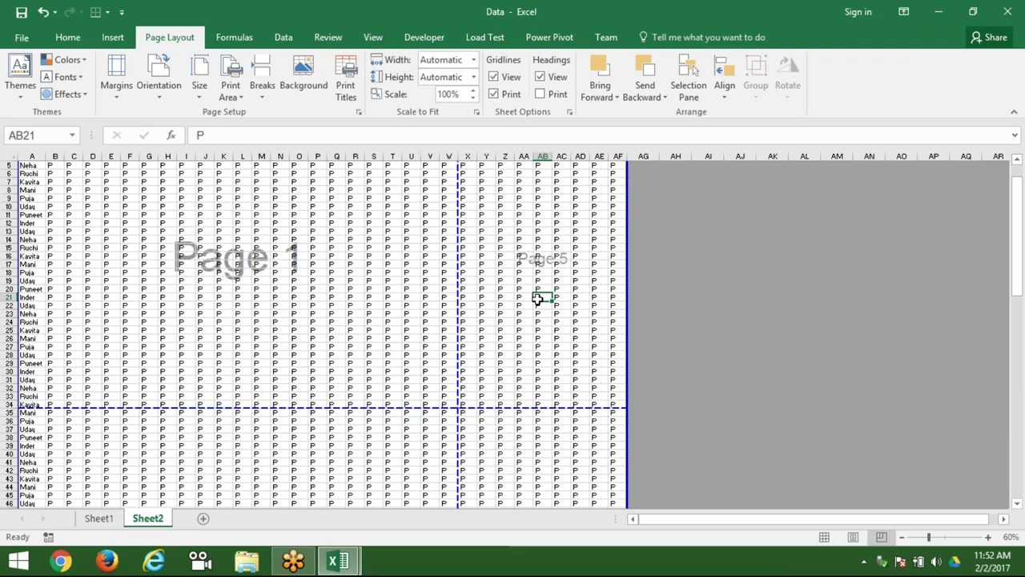
pyautogui.moveTo(1018, 261); pyautogui.dragTo(1007, 201)
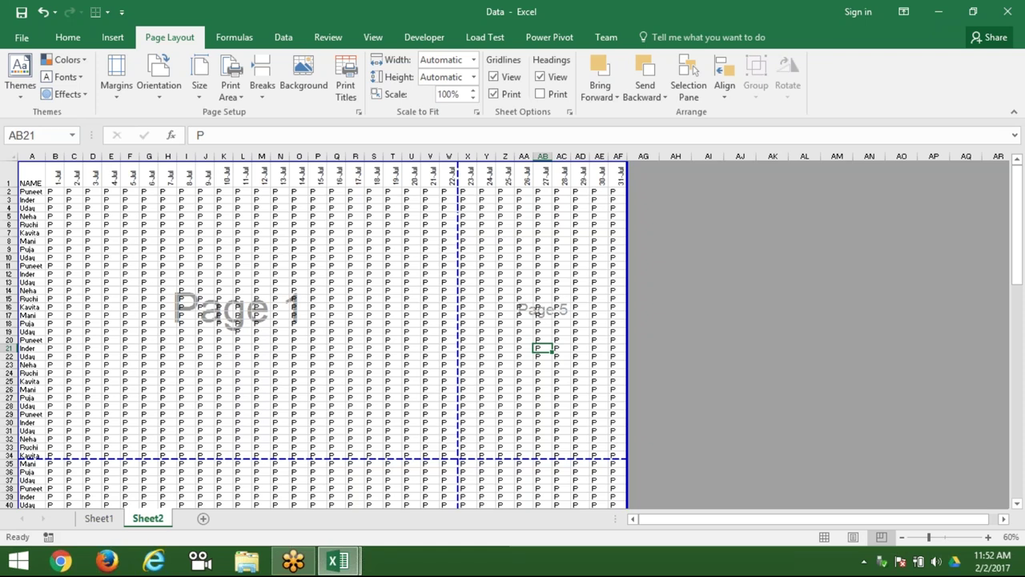
pyautogui.click(995, 191)
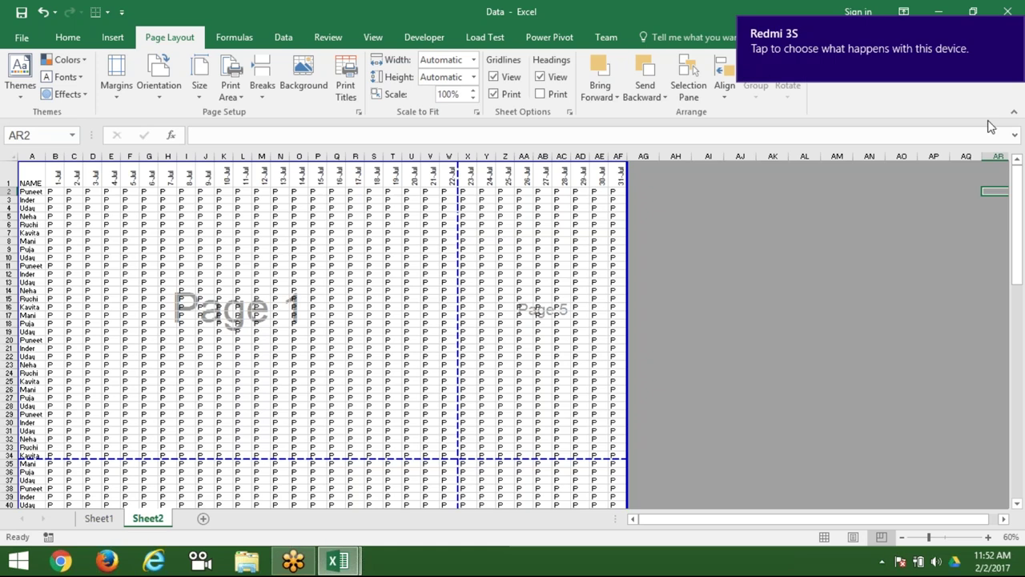
# Restore the 'Over, then down' page order in Page Setup and confirm it
pyautogui.click(346, 88)
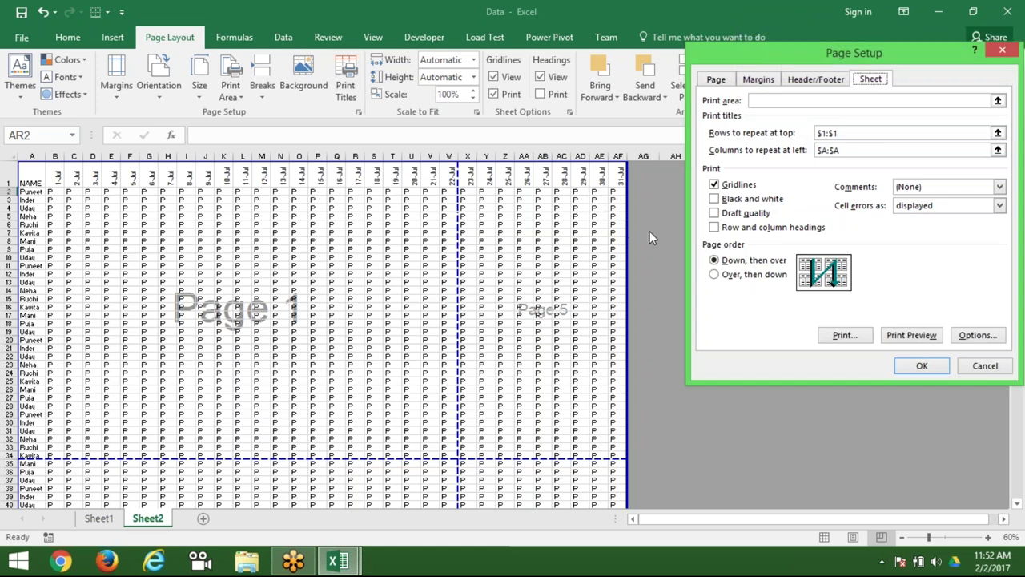
pyautogui.click(735, 275)
pyautogui.press('Return')
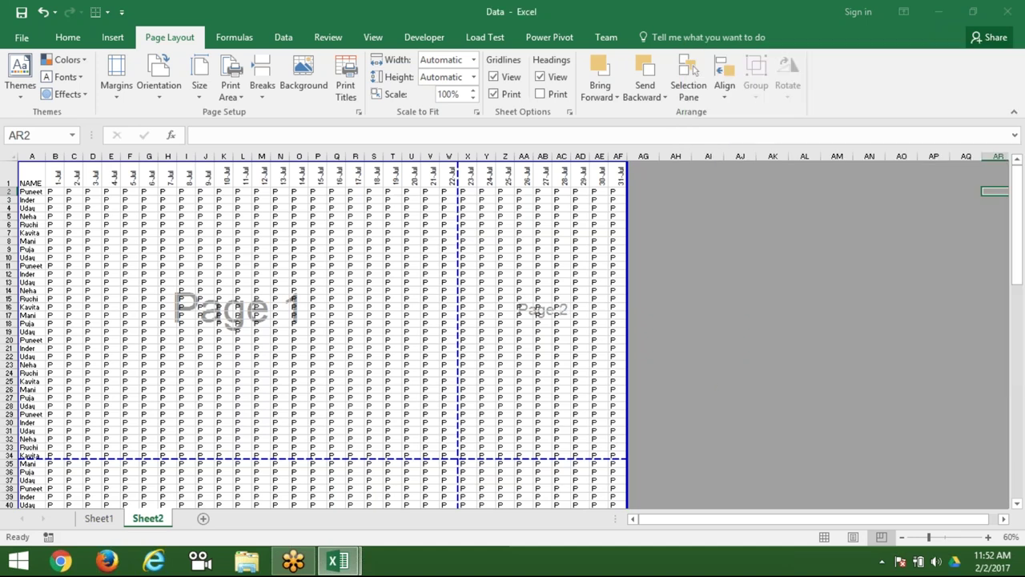
pyautogui.click(558, 322)
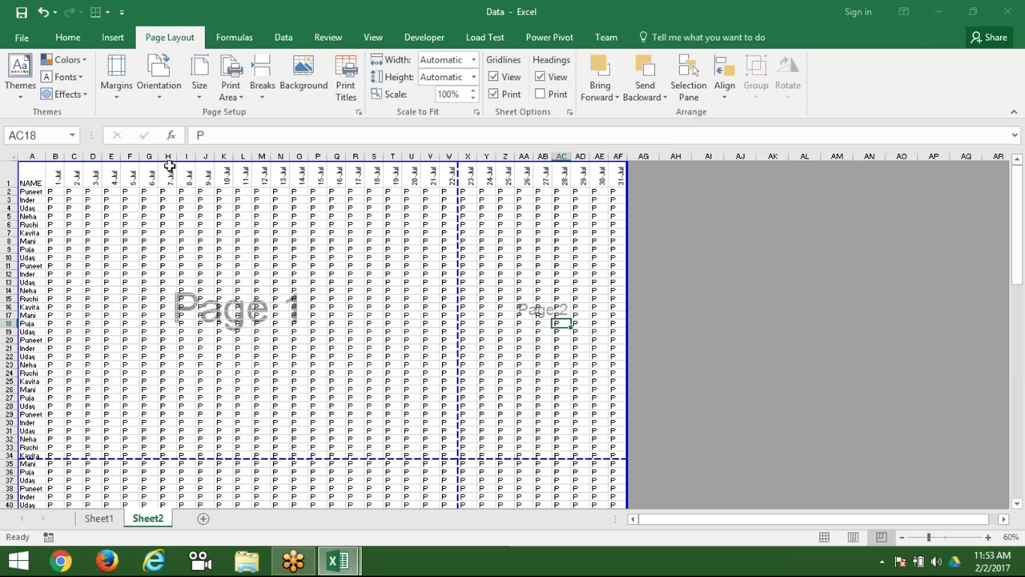
# Preview the attendance sheet in File > Print, then return to the worksheet and select N8
pyautogui.click(24, 38)
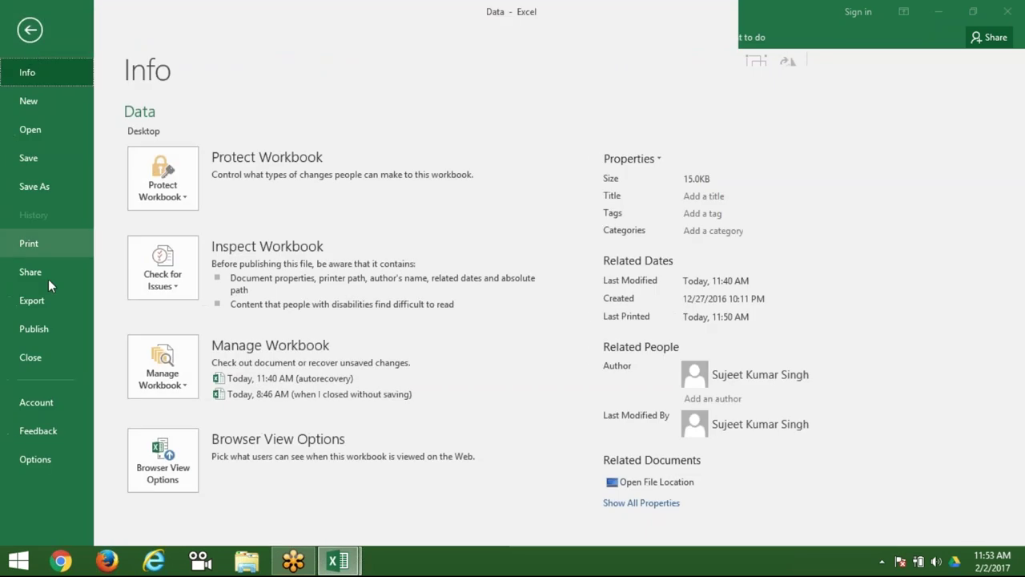
pyautogui.click(54, 247)
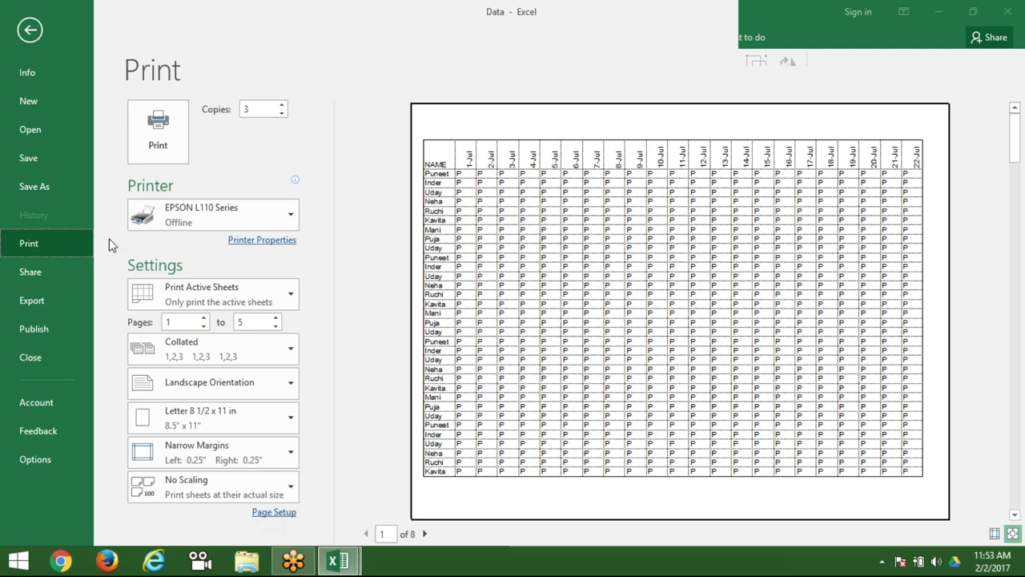
pyautogui.click(29, 27)
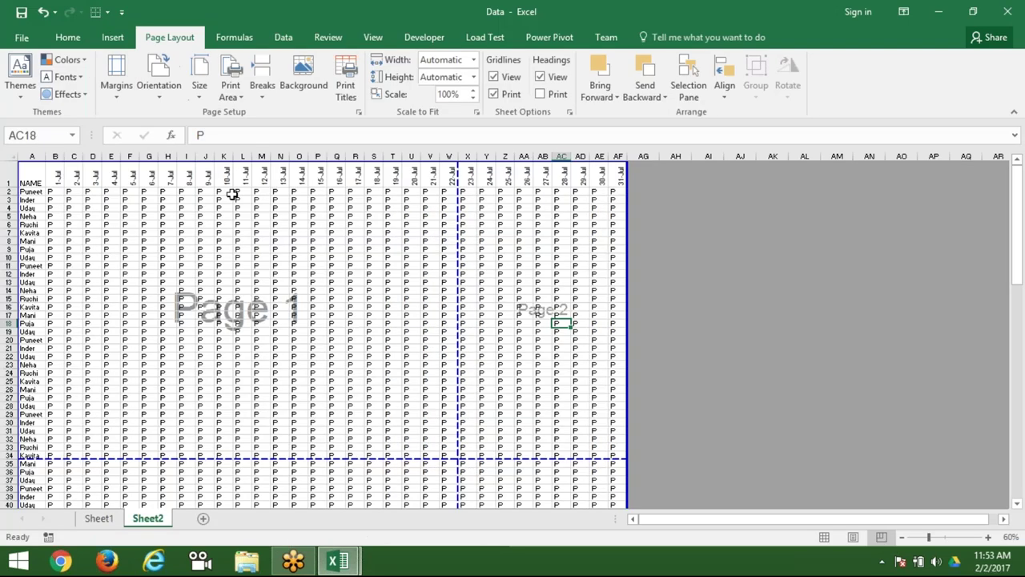
pyautogui.click(283, 243)
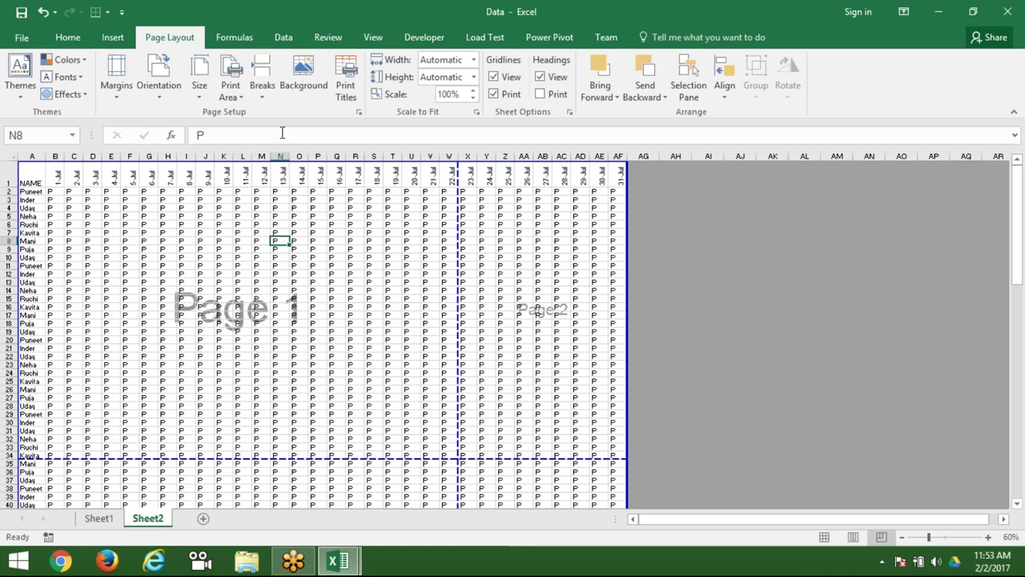
# In Page Setup's Header/Footer tab, leave header and footer presets at none and open Custom Header
pyautogui.click(351, 87)
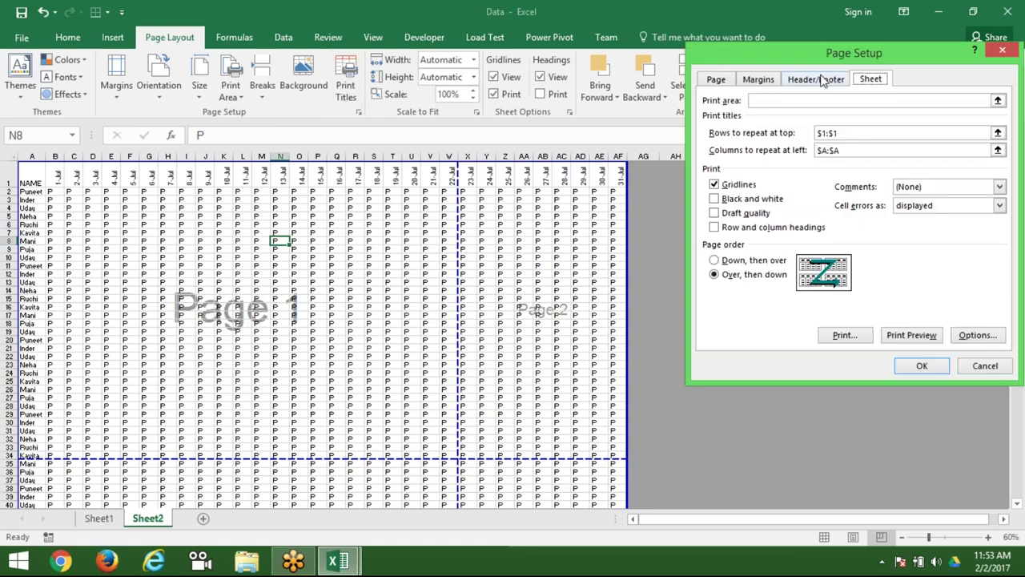
pyautogui.click(817, 78)
pyautogui.moveTo(808, 54); pyautogui.dragTo(739, 196)
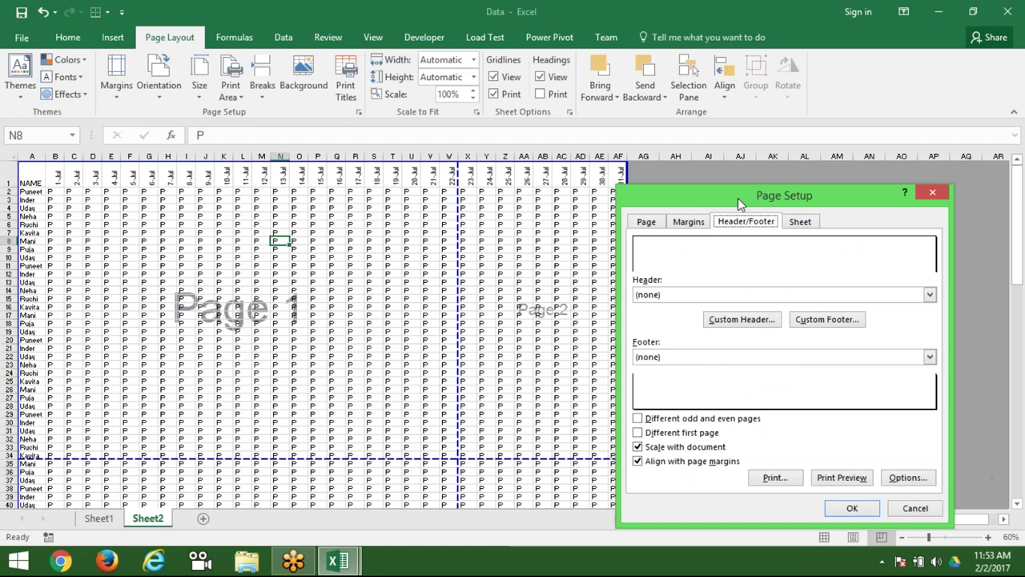
pyautogui.click(734, 296)
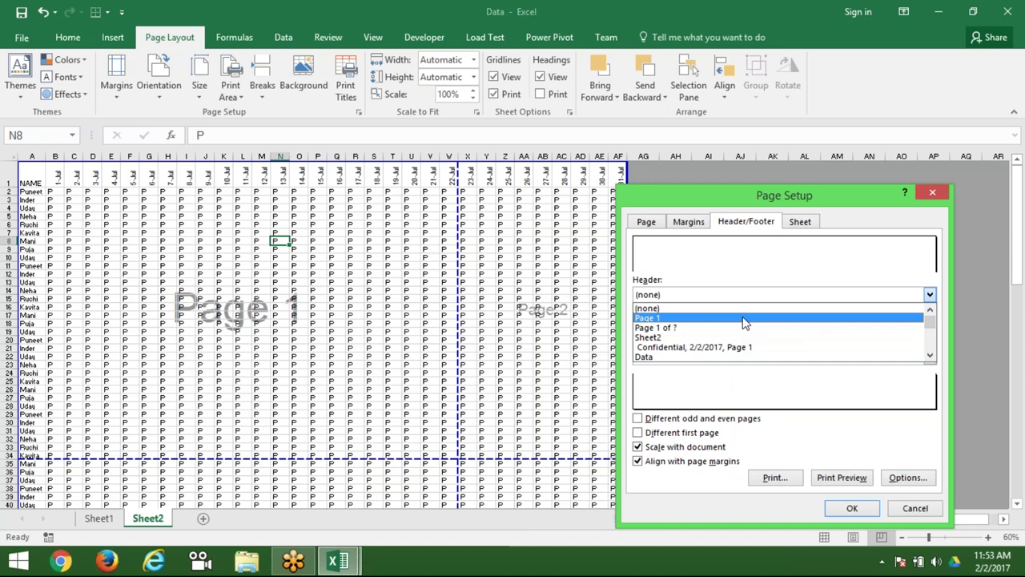
pyautogui.click(738, 398)
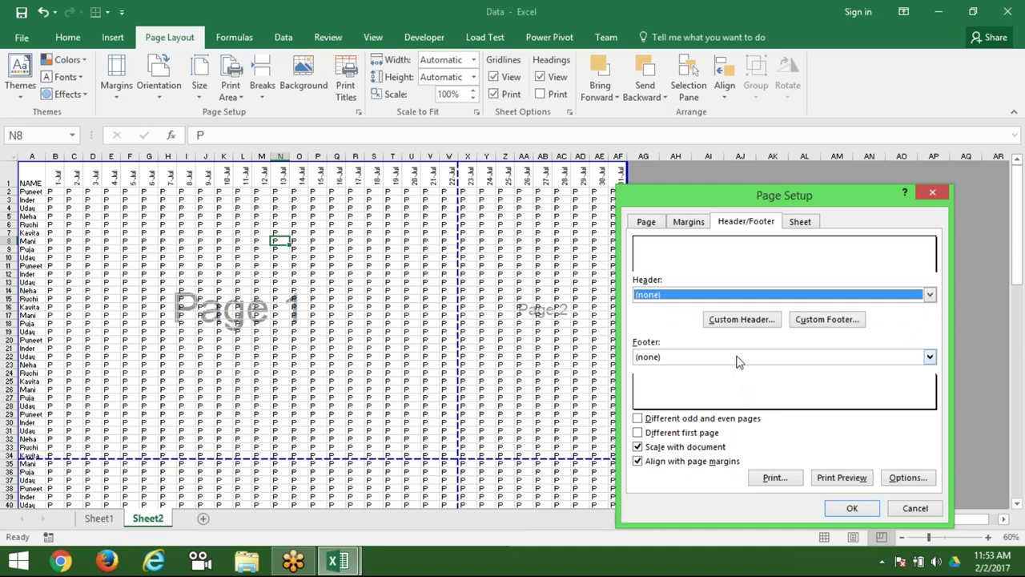
pyautogui.click(738, 358)
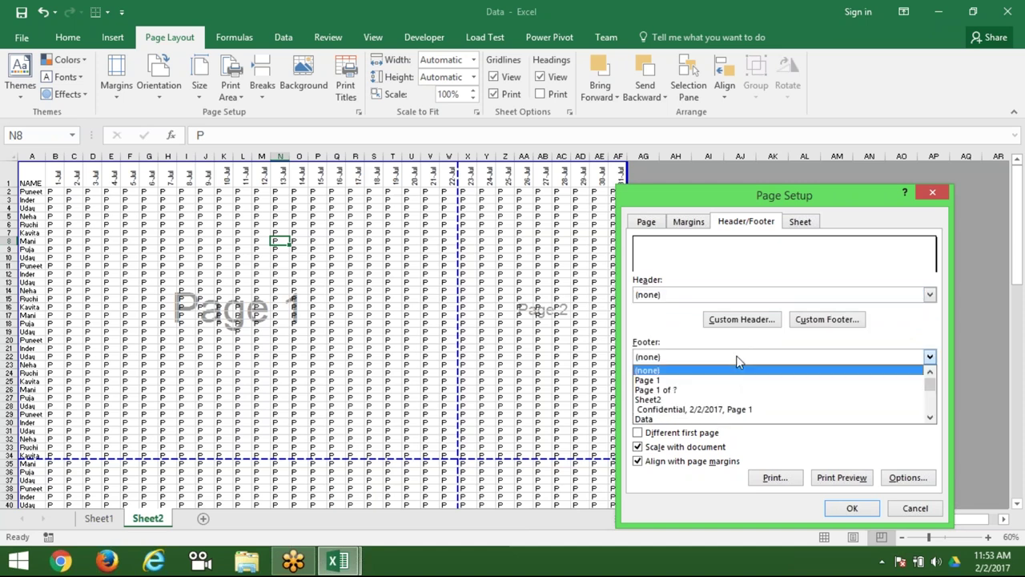
pyautogui.click(723, 344)
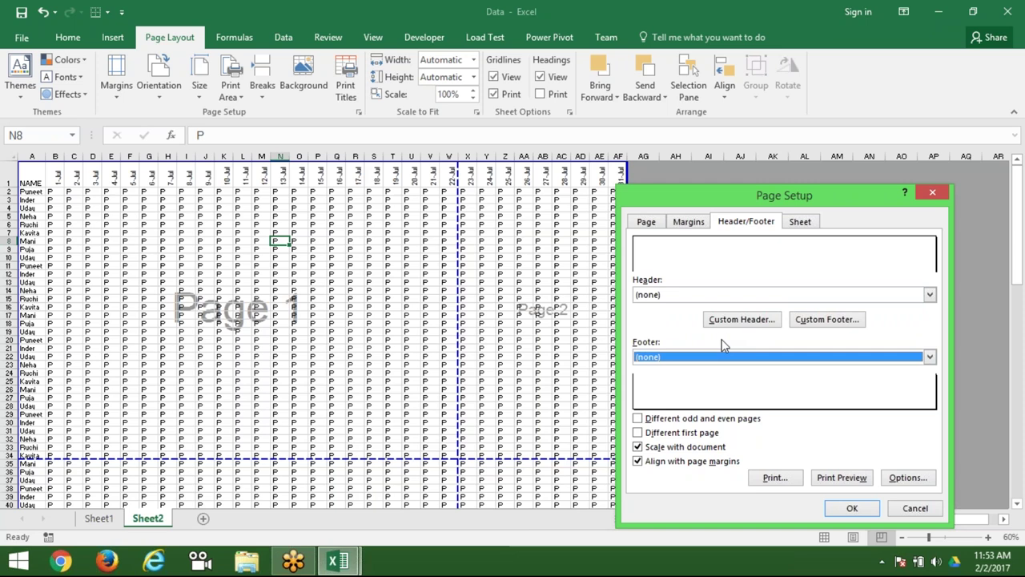
pyautogui.click(738, 319)
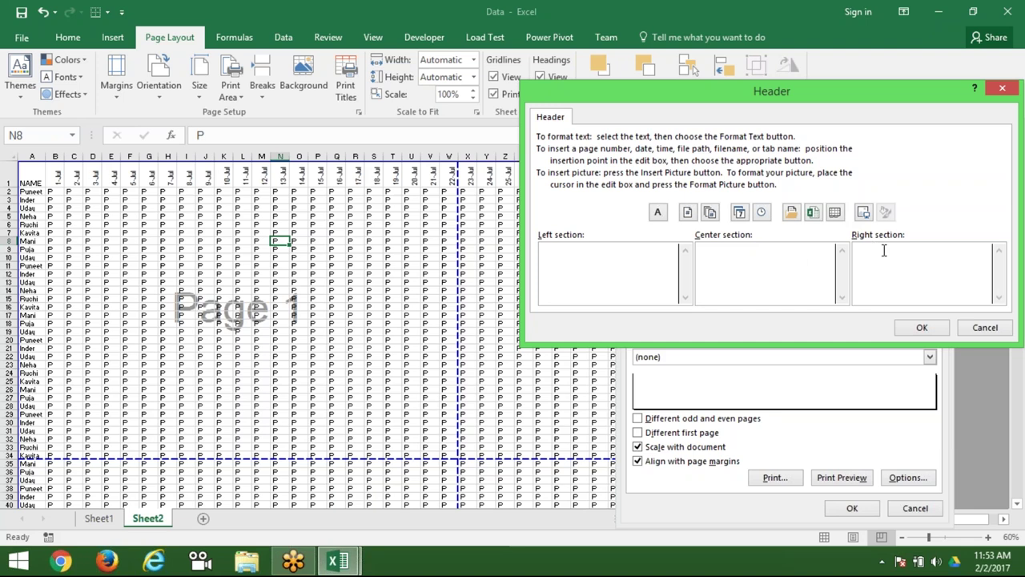
# Enter 'Report' in the left header section, reviewing its font settings without changes
pyautogui.click(801, 261)
pyautogui.click(652, 265)
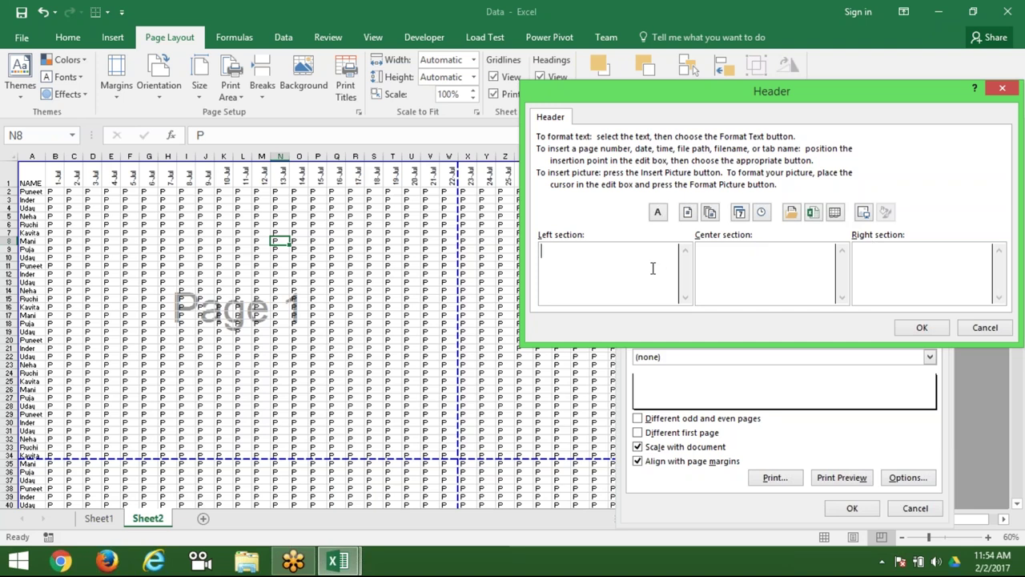
pyautogui.click(657, 213)
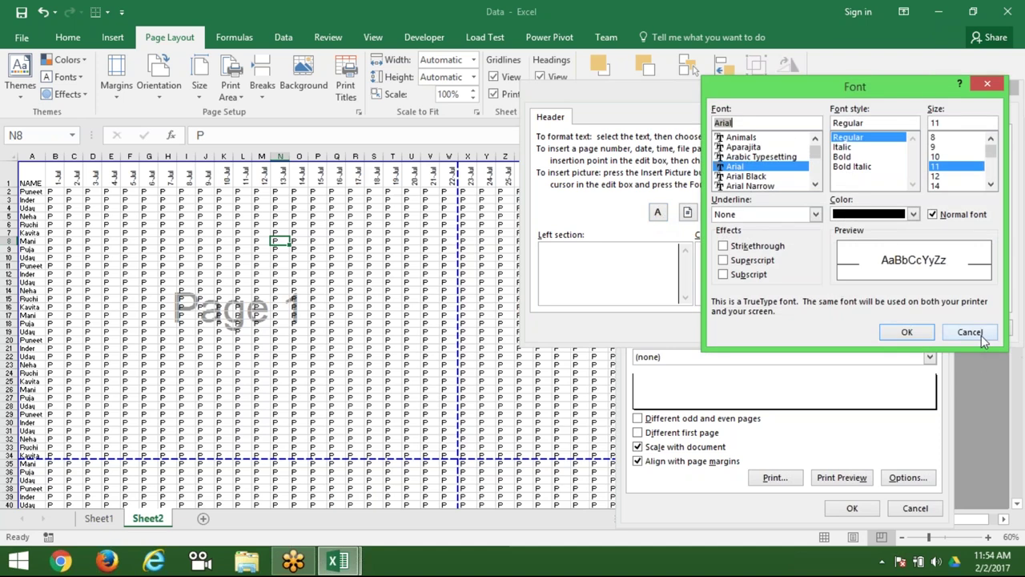
pyautogui.click(981, 334)
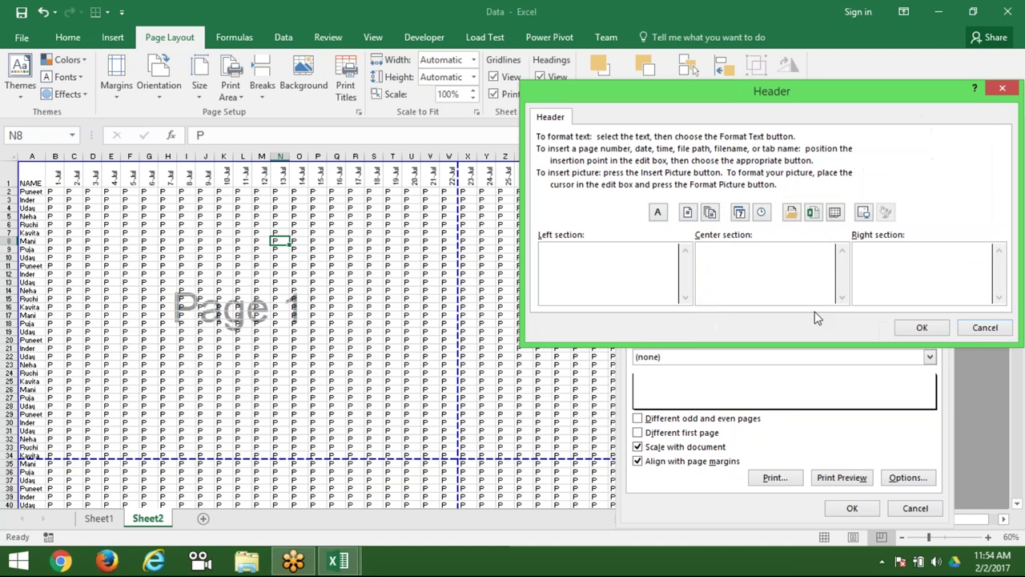
pyautogui.write('Report')
pyautogui.doubleClick(534, 255)
pyautogui.click(658, 213)
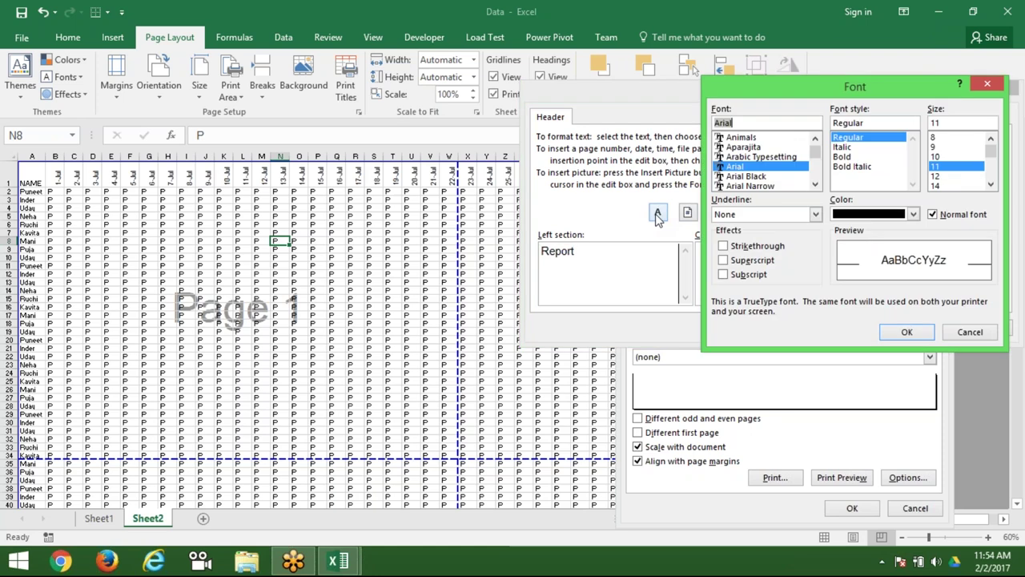
pyautogui.press('Return')
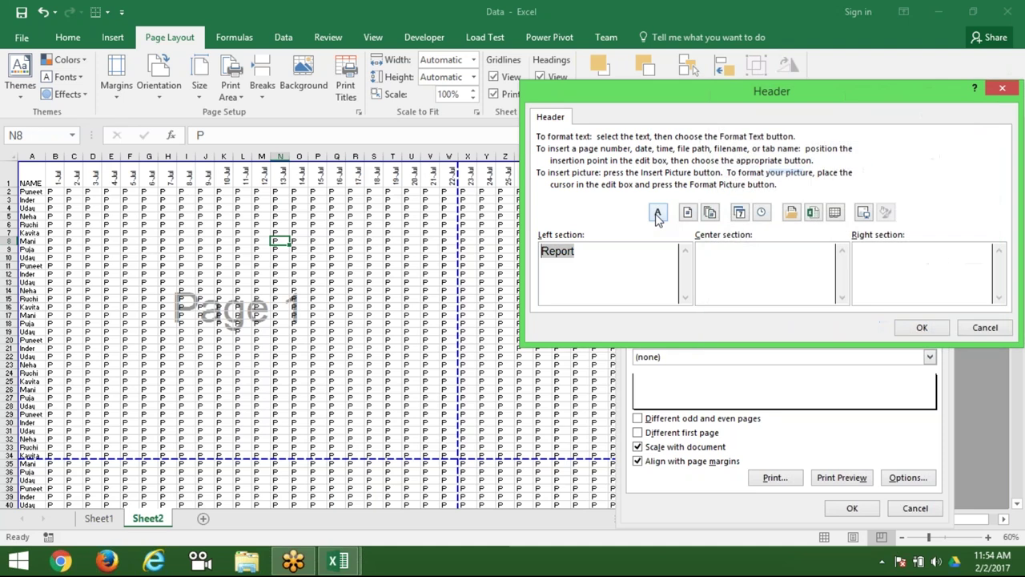
# Put '&[Page] of &[Pages]' in the centre header section, leaving the right section empty
pyautogui.click(711, 248)
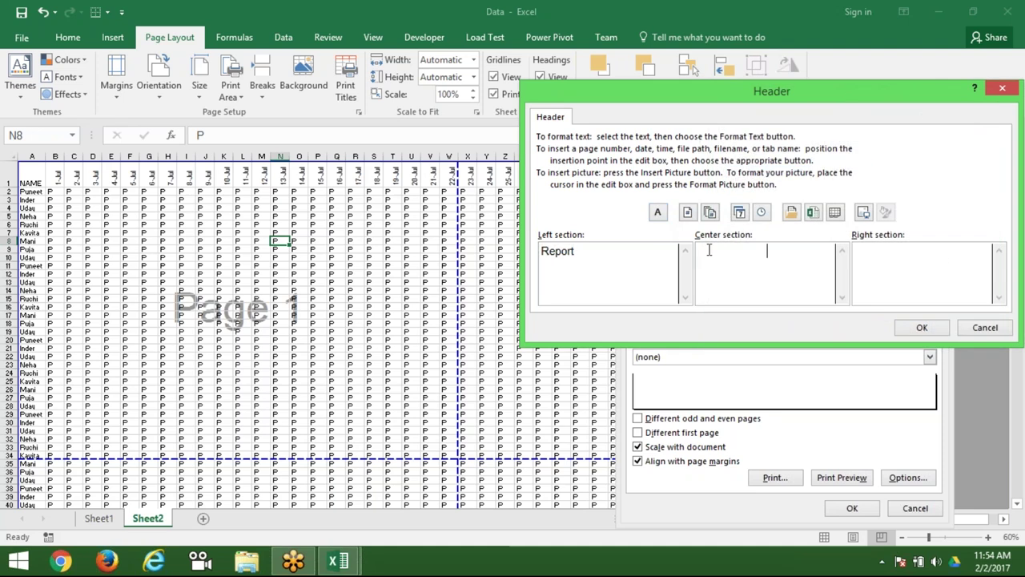
pyautogui.click(693, 216)
pyautogui.write('of')
pyautogui.click(710, 212)
pyautogui.click(863, 249)
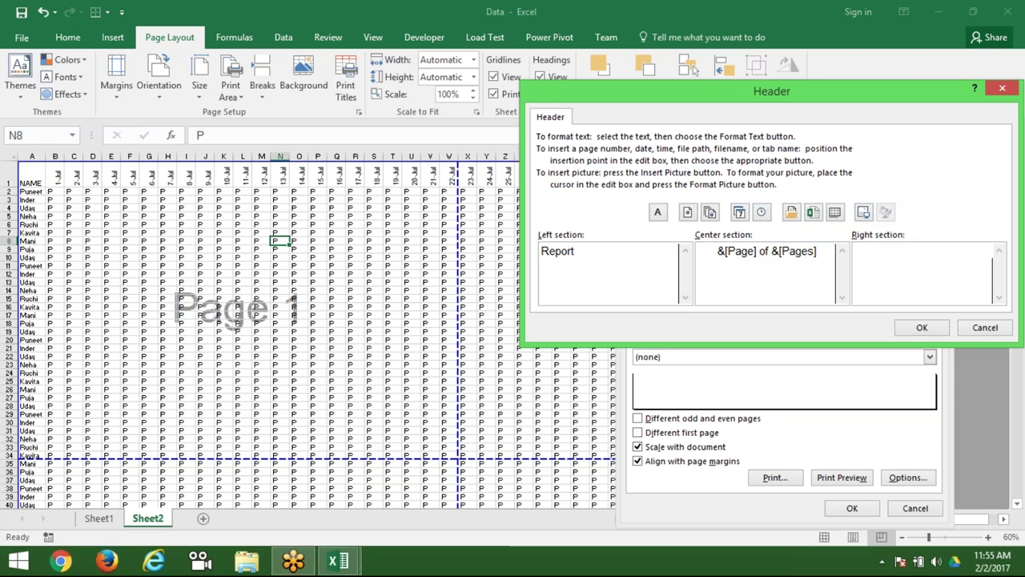
# Accept the custom header, review the Page, Margins, Header/Footer and Sheet tabs, and apply Page Setup
pyautogui.click(920, 328)
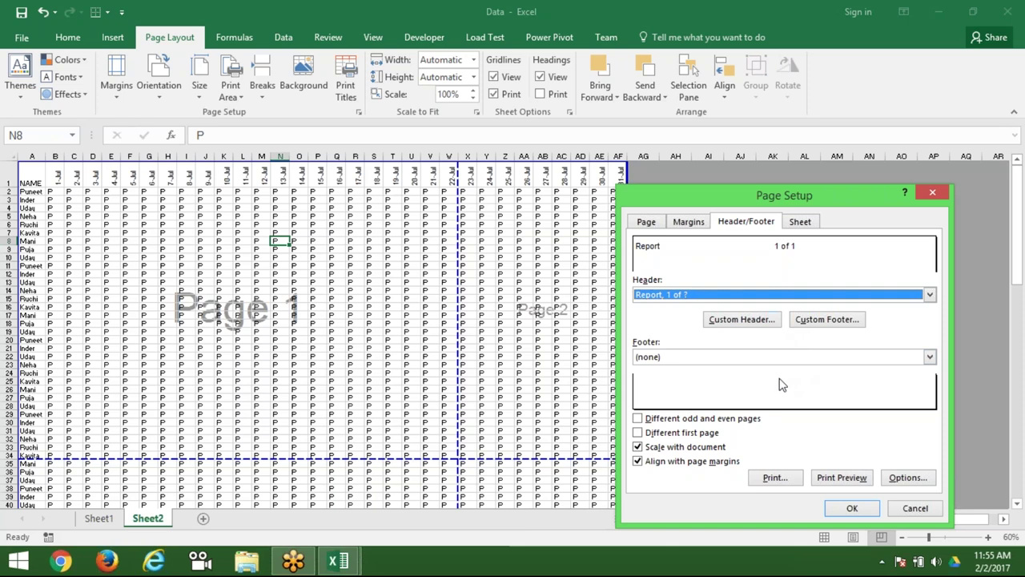
pyautogui.click(657, 225)
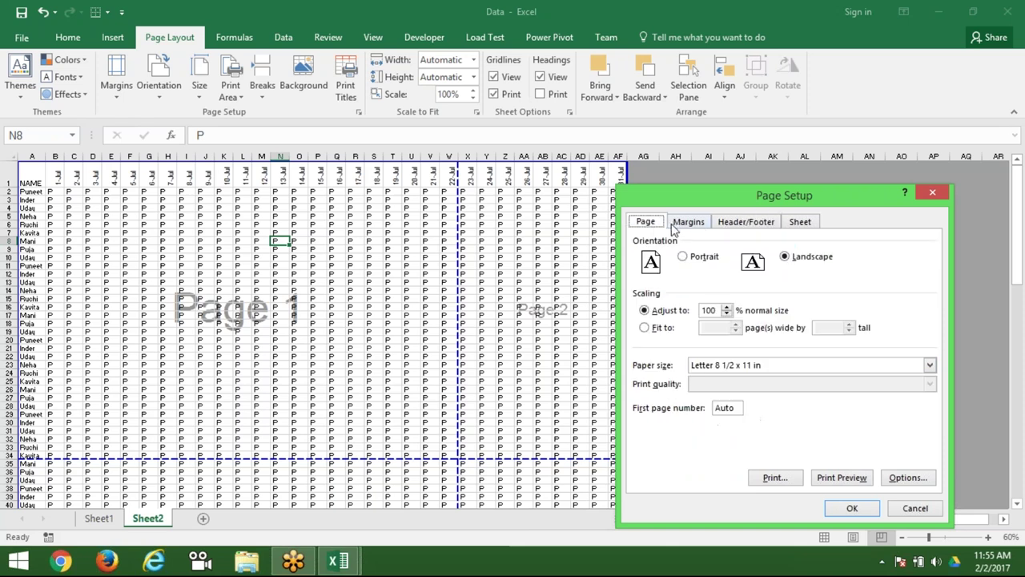
pyautogui.click(680, 228)
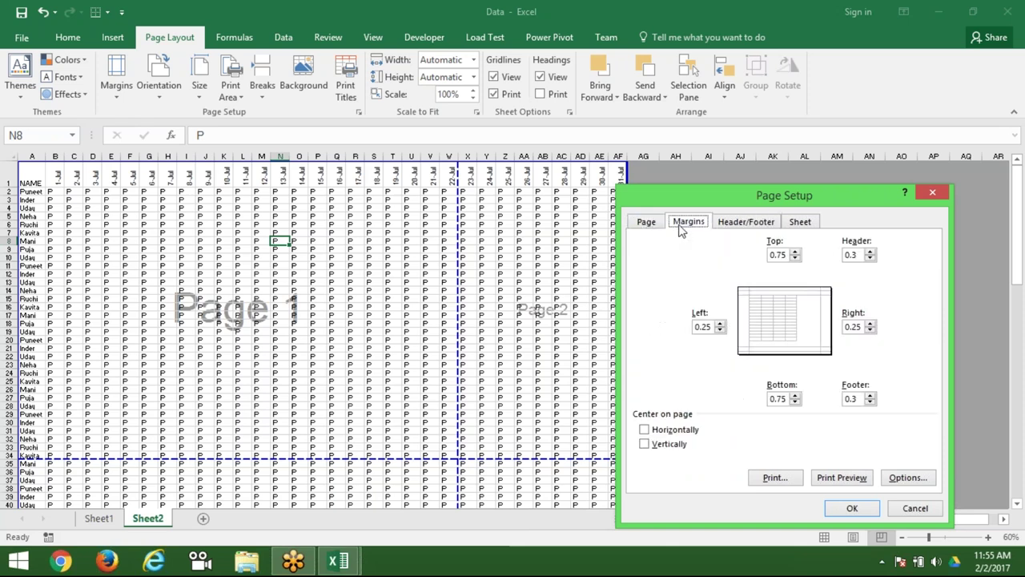
pyautogui.click(738, 223)
pyautogui.click(808, 223)
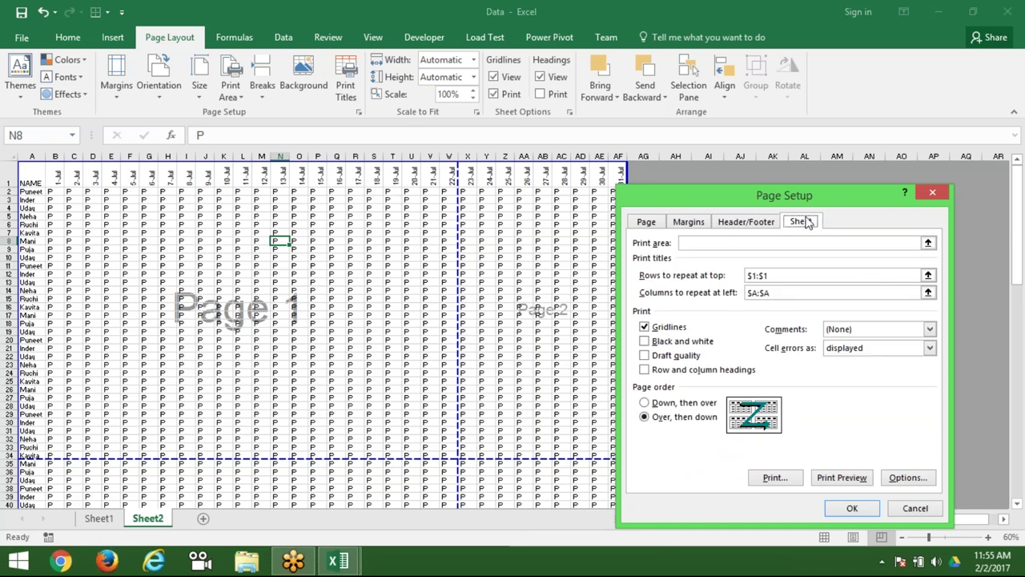
pyautogui.click(858, 505)
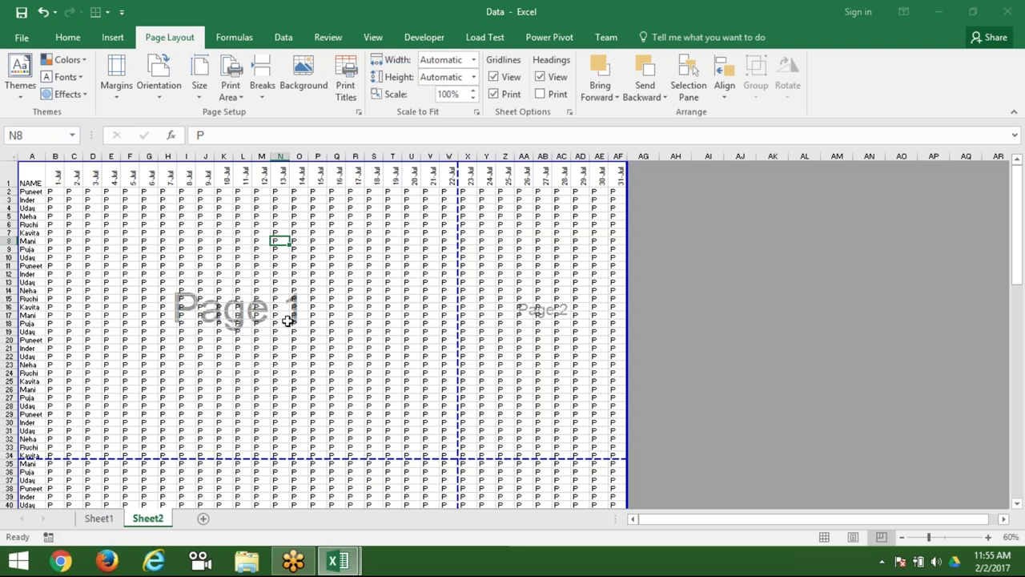
# Glance at Open and Save As in File, then go to Print and open EPSON L110 Series properties
pyautogui.click(35, 41)
pyautogui.click(38, 140)
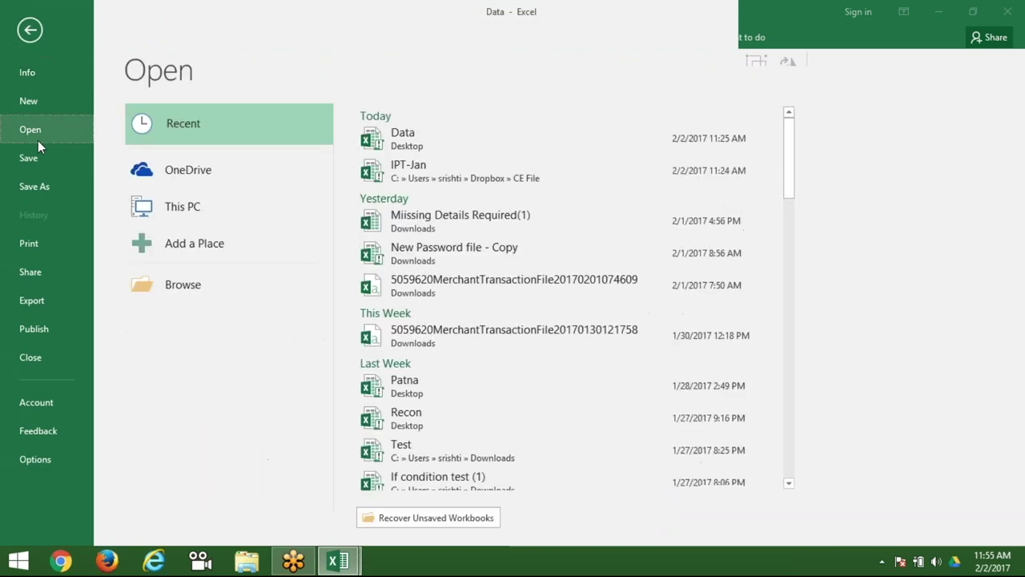
pyautogui.click(42, 180)
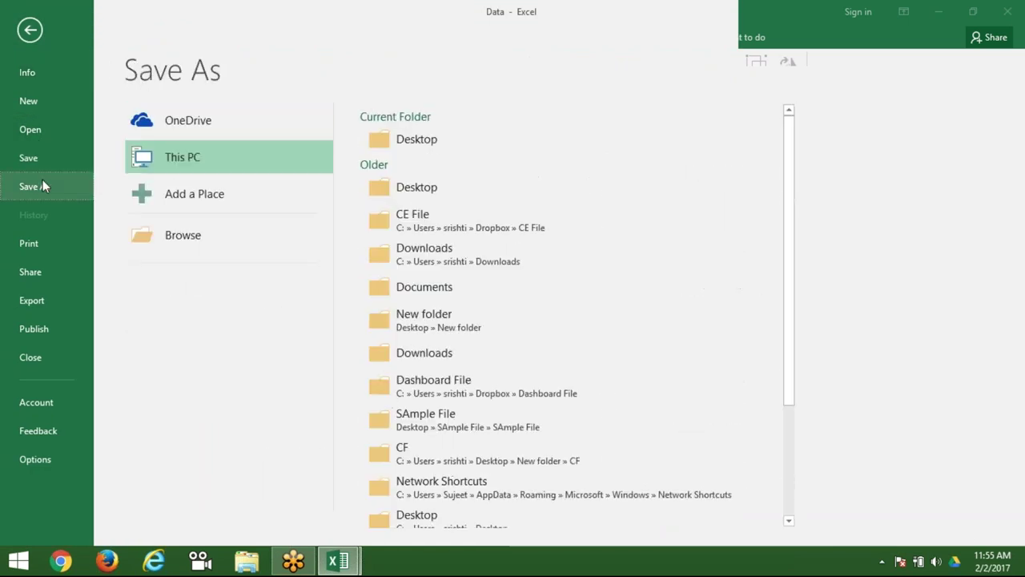
pyautogui.click(64, 249)
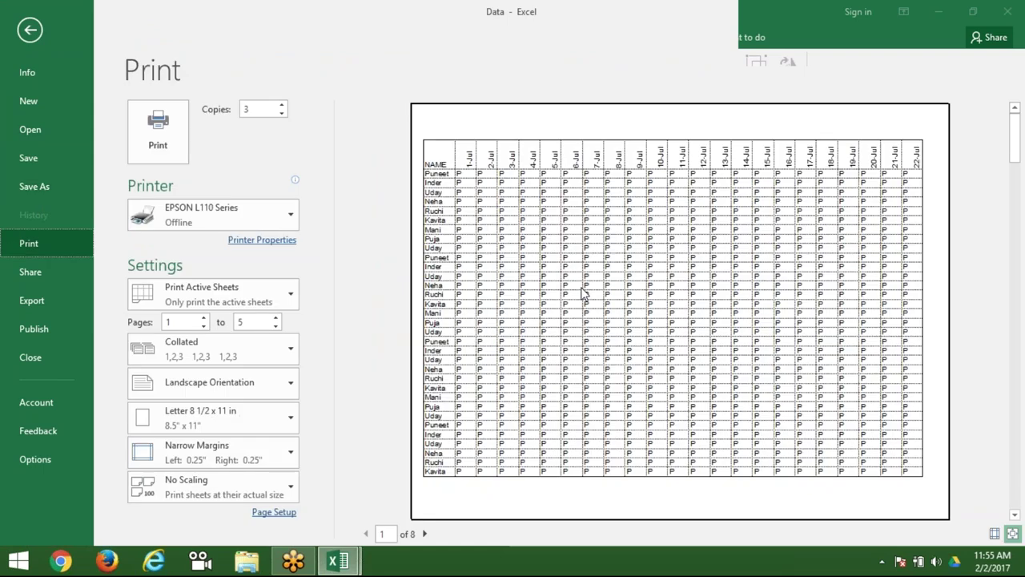
pyautogui.click(272, 252)
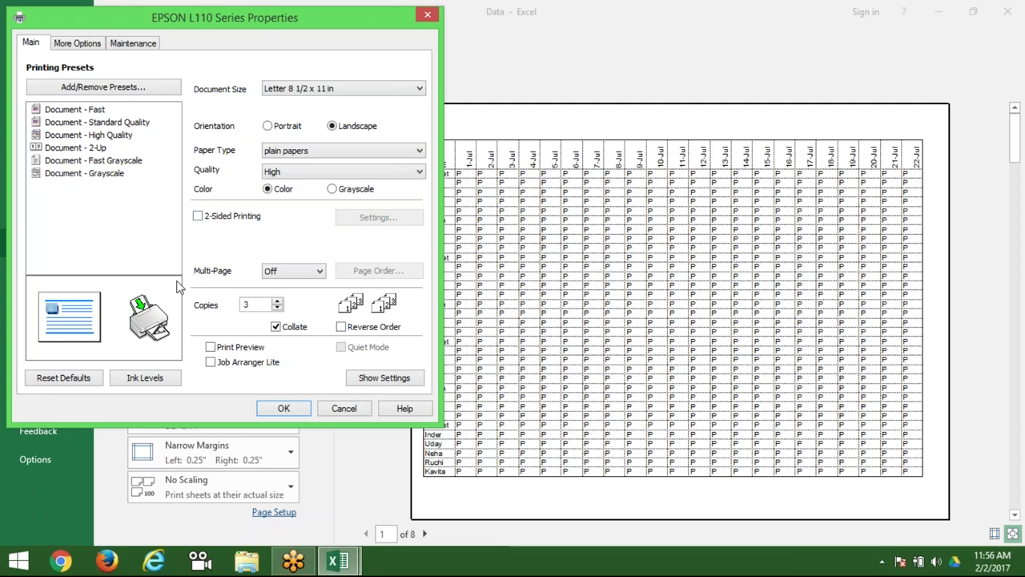
# Inspect the More Options watermark list and user-defined watermark settings, then cancel both dialogs unchanged
pyautogui.click(95, 47)
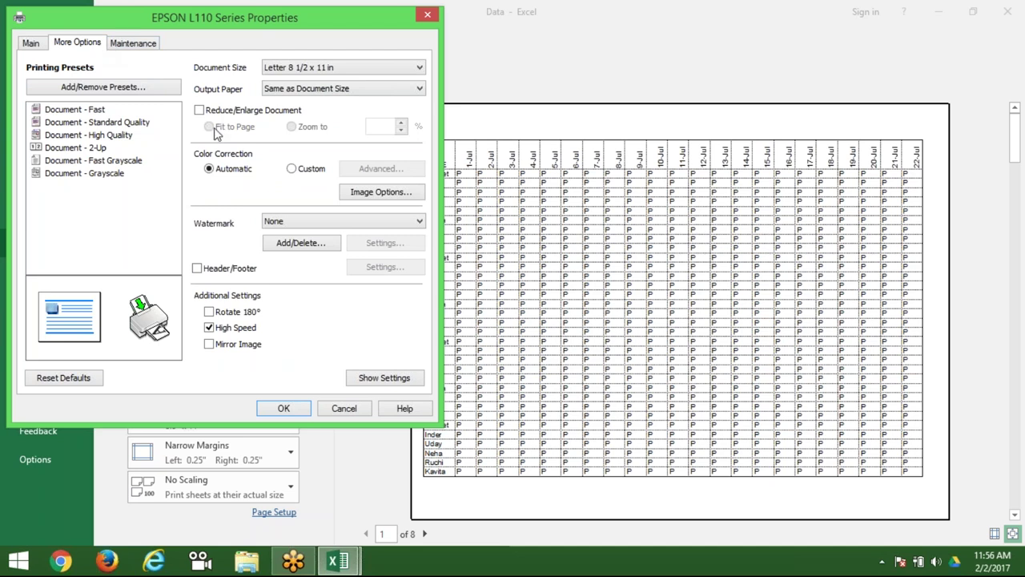
pyautogui.click(308, 223)
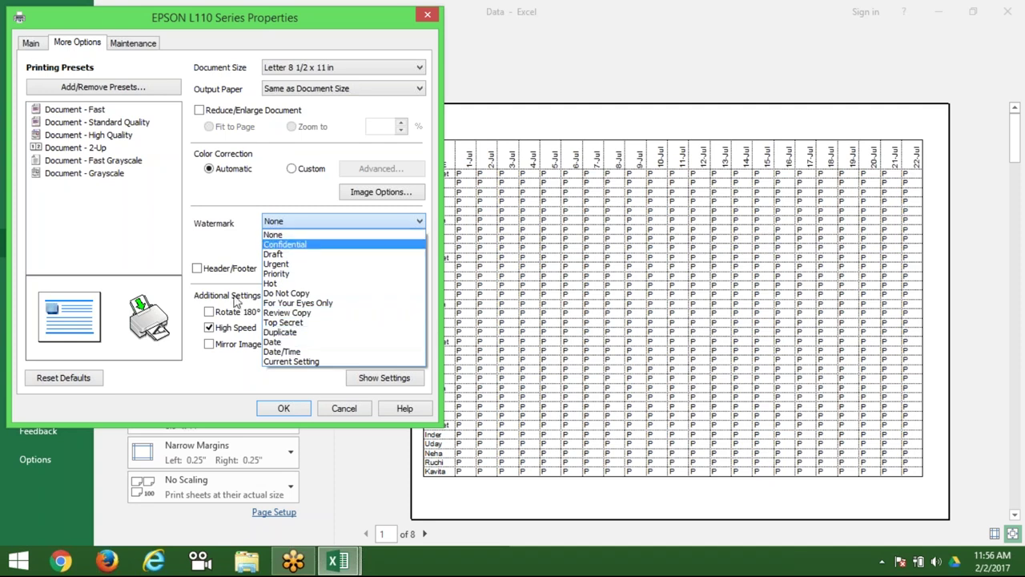
pyautogui.click(226, 249)
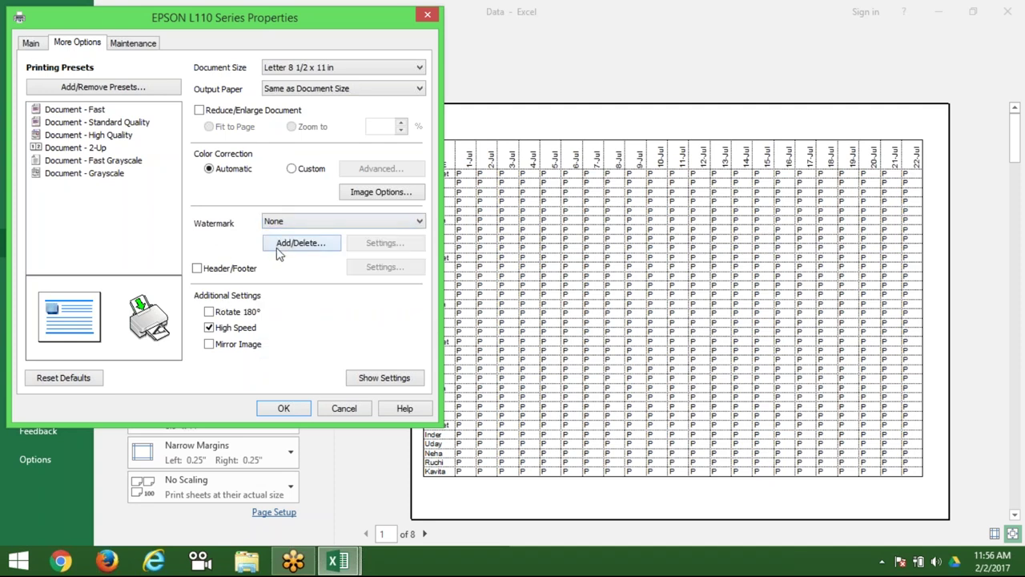
pyautogui.click(282, 248)
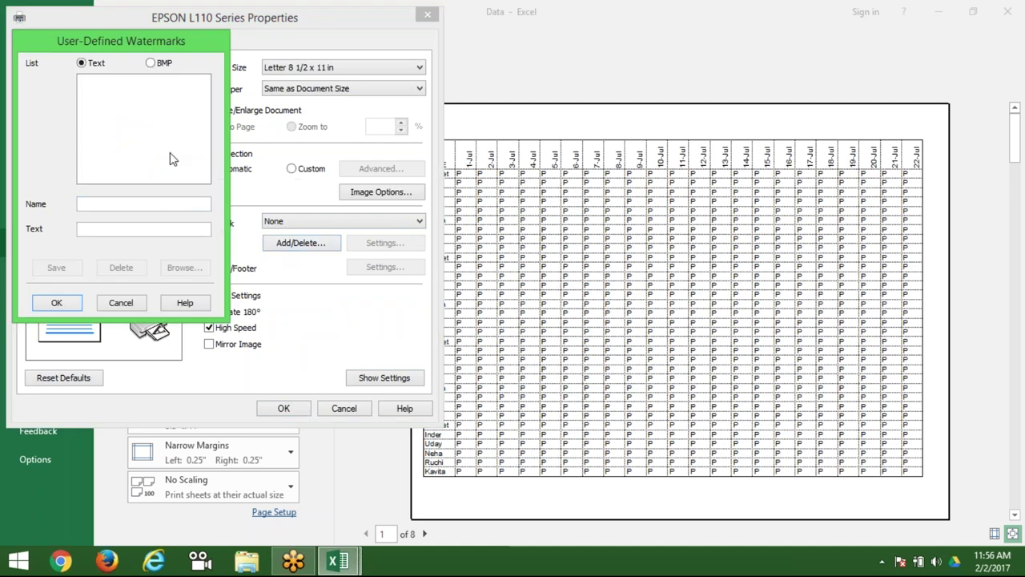
pyautogui.click(151, 64)
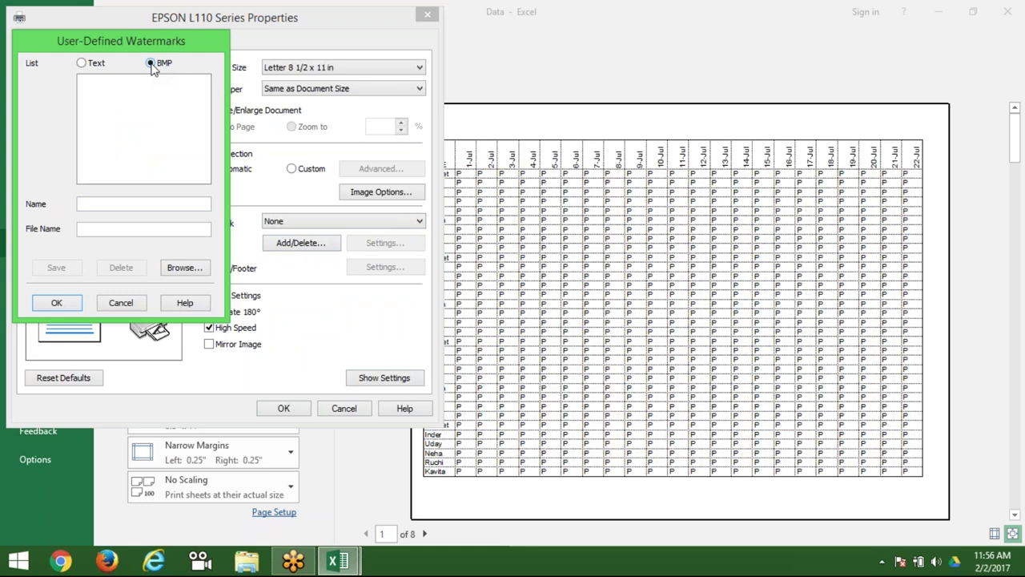
pyautogui.click(151, 202)
pyautogui.click(124, 306)
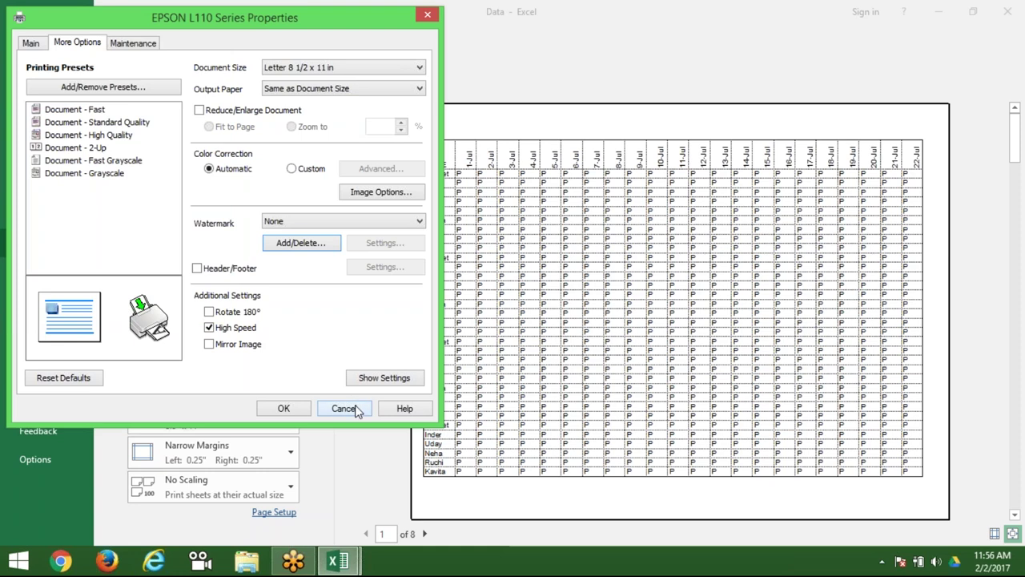
pyautogui.click(357, 410)
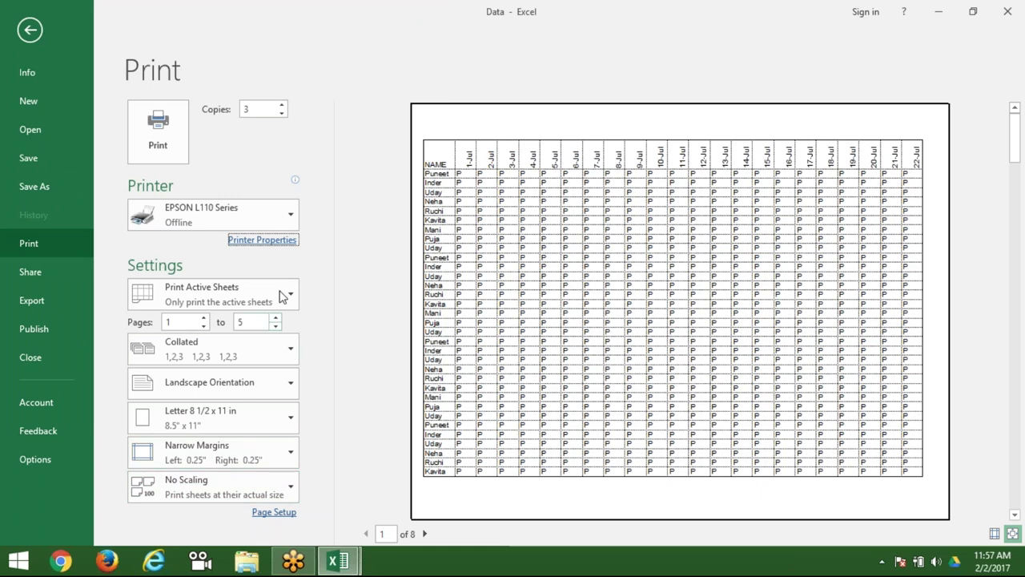
# Reopen EPSON properties, keep Multi-Page Off, enable 2-Sided Printing, and close the dialog
pyautogui.click(283, 242)
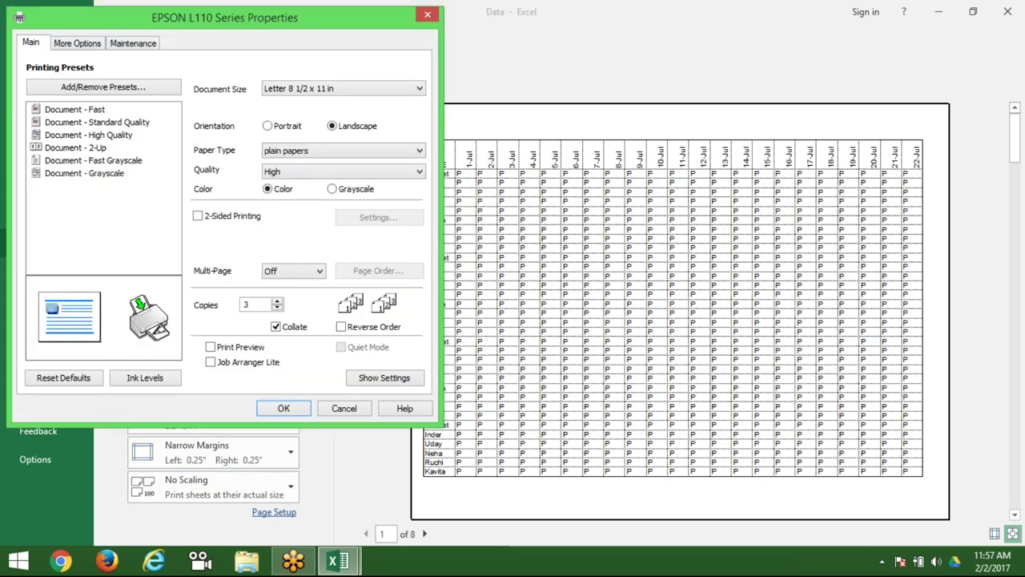
pyautogui.click(285, 273)
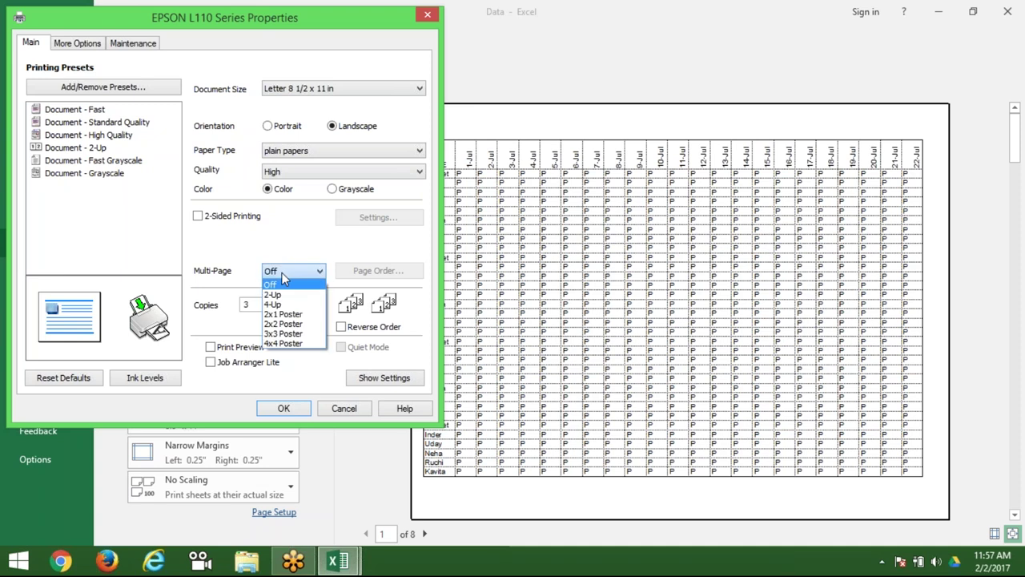
pyautogui.click(270, 252)
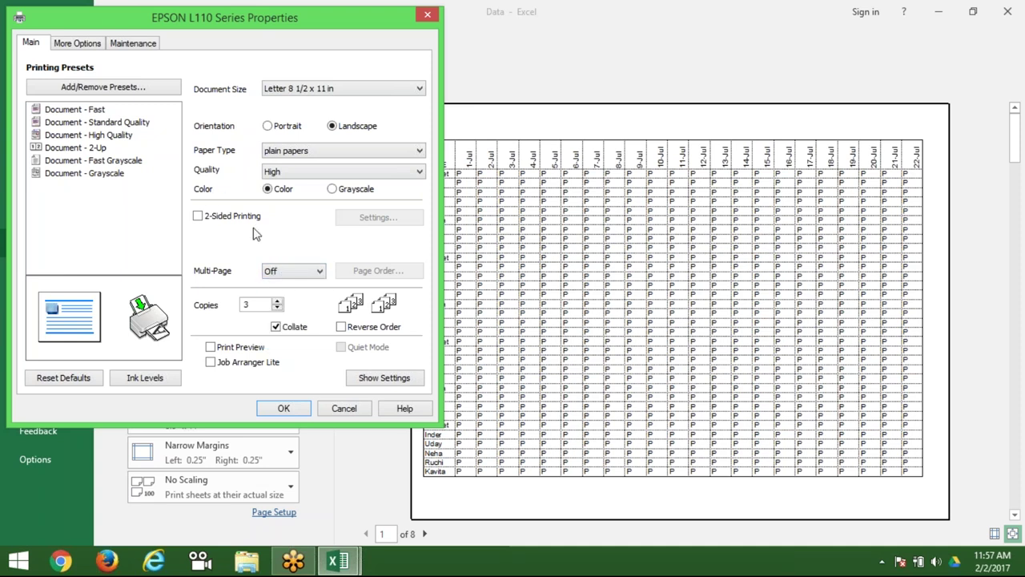
pyautogui.click(202, 221)
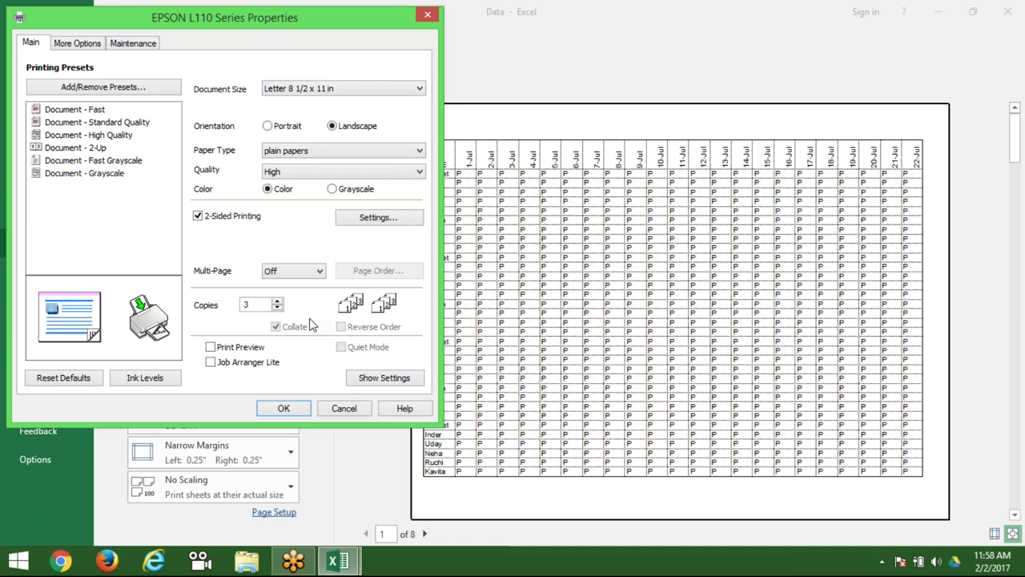
pyautogui.press('Escape')
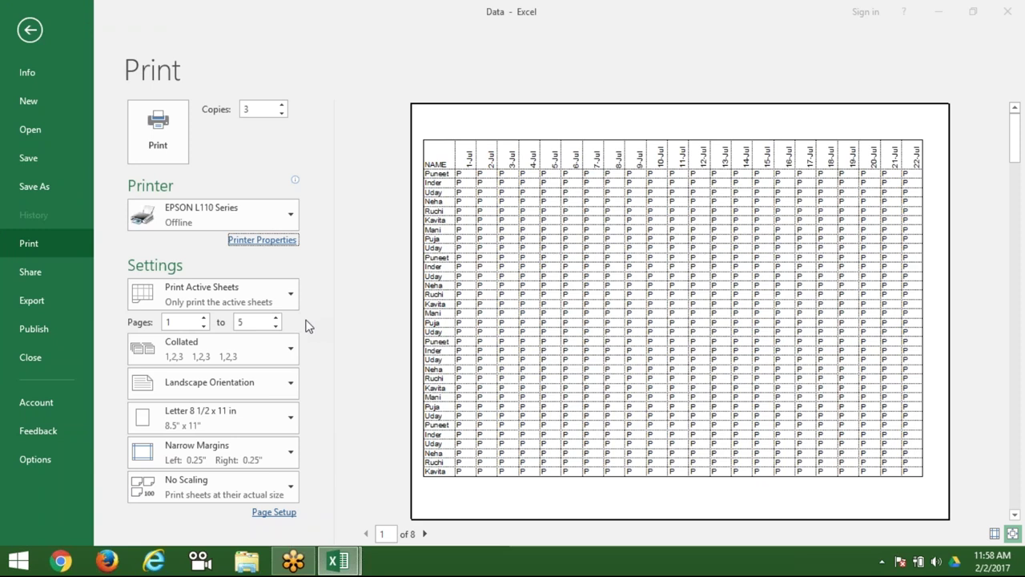
# Return from the Print screen to Sheet2 in Page Break Preview
pyautogui.click(31, 32)
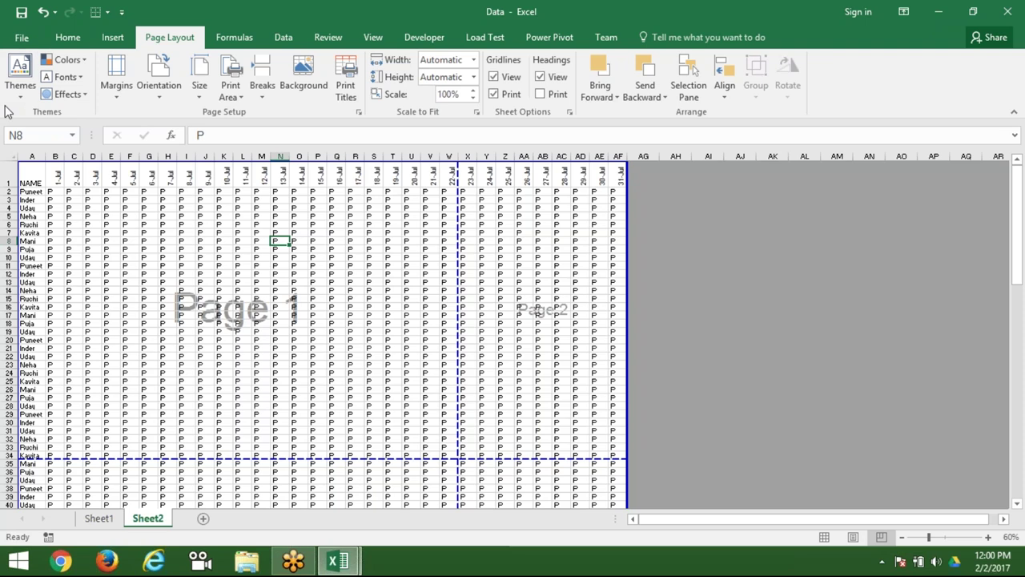
# Select cell A8 in the names column of Sheet2
pyautogui.click(36, 241)
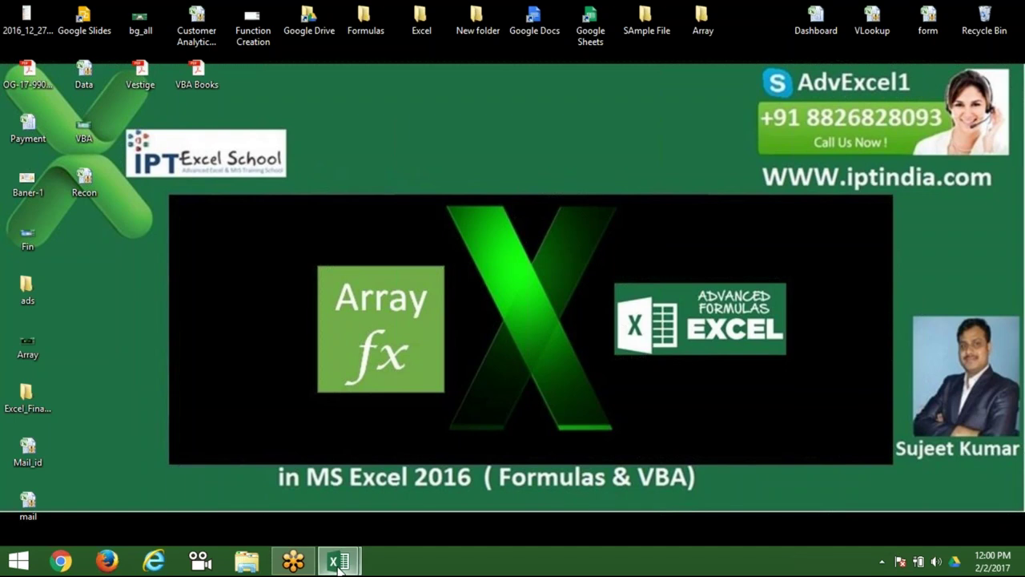
# Restore the Data workbook from the taskbar and show the Data tab, collapsing then re-expanding the ribbon
pyautogui.moveTo(330, 565)
pyautogui.click(299, 509)
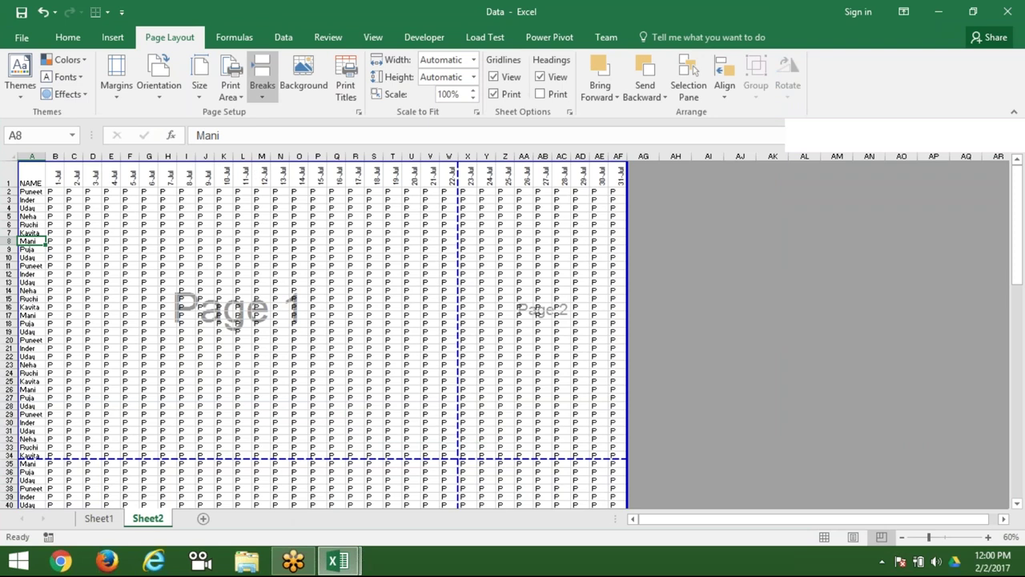
pyautogui.click(290, 42)
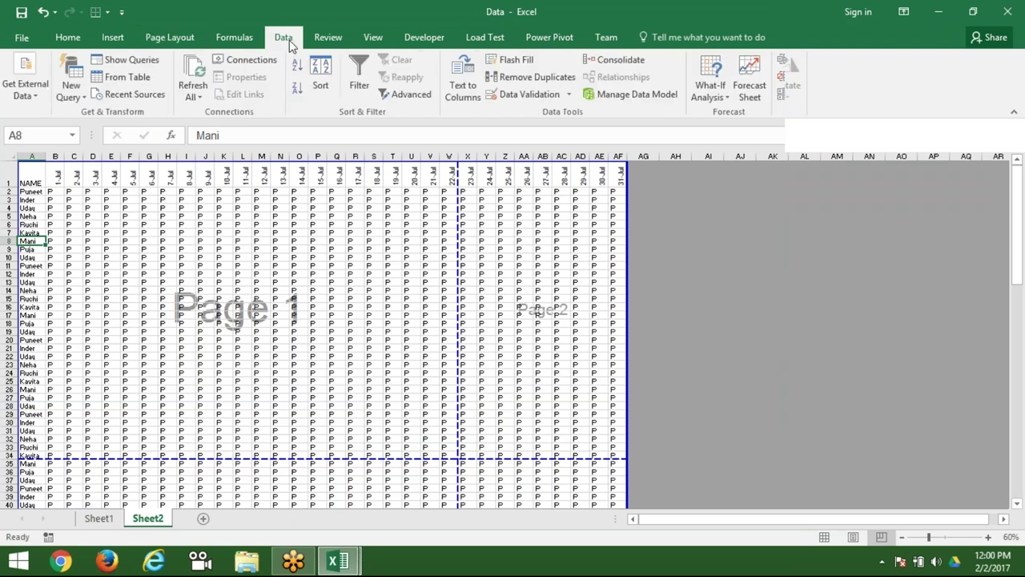
pyautogui.doubleClick(291, 42)
pyautogui.click(336, 234)
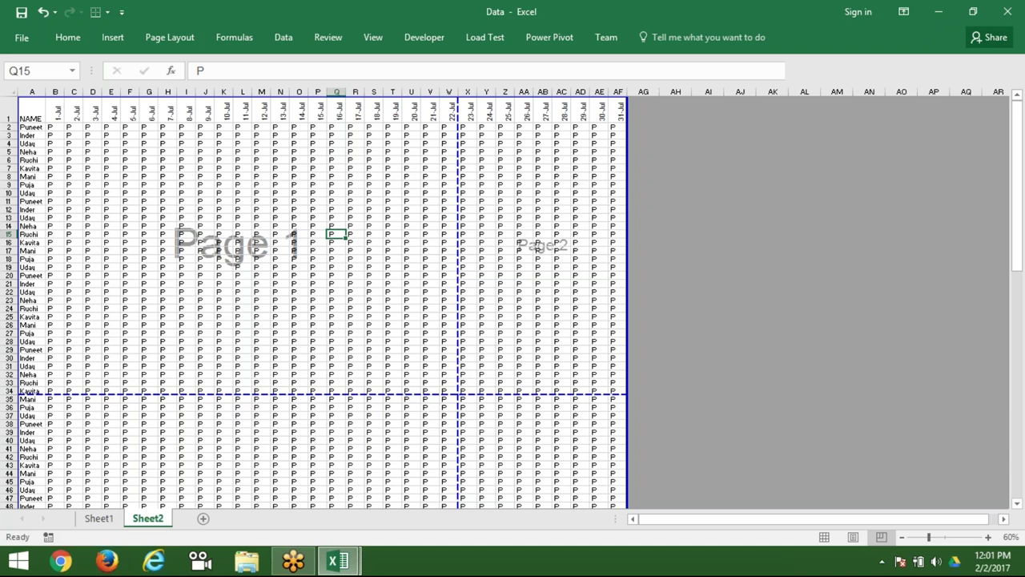
pyautogui.doubleClick(292, 38)
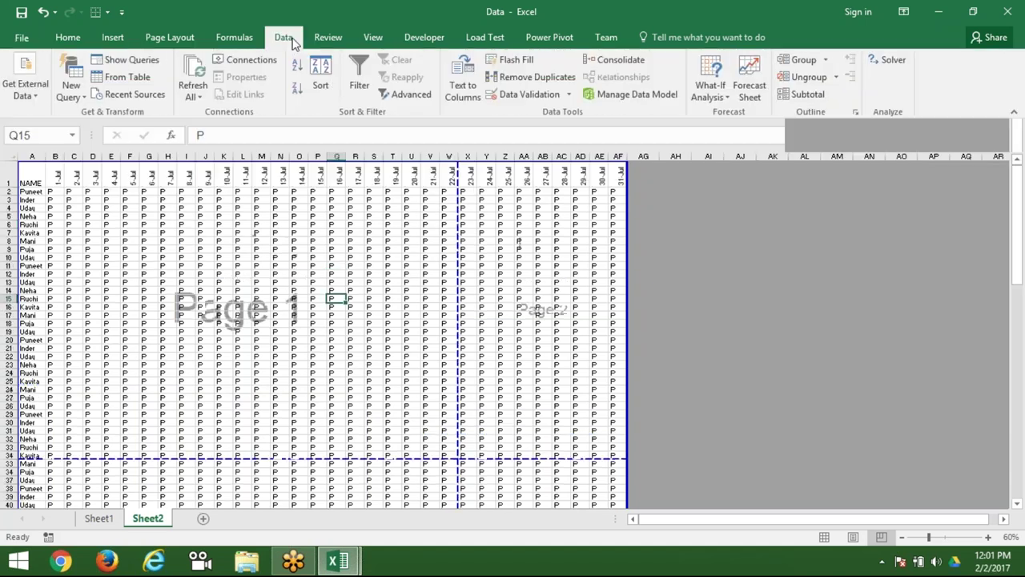